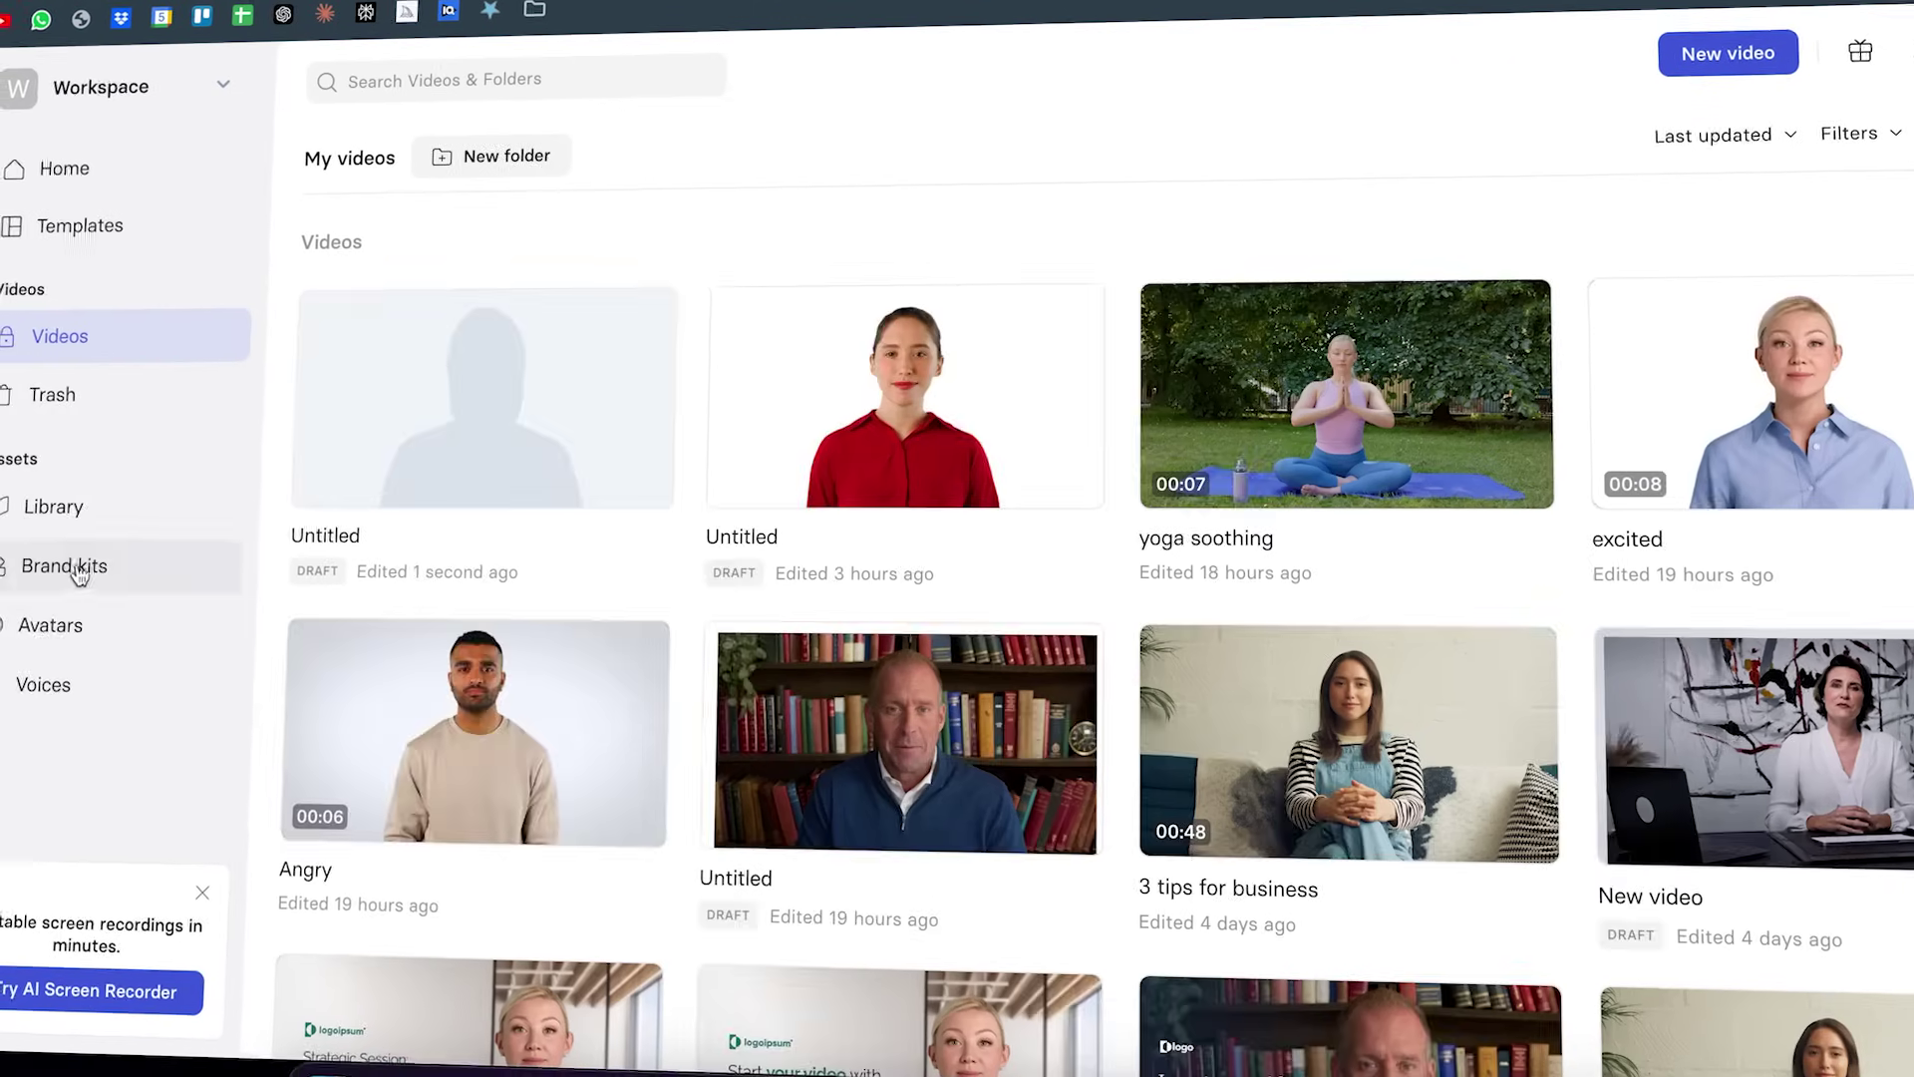
pyautogui.click(77, 624)
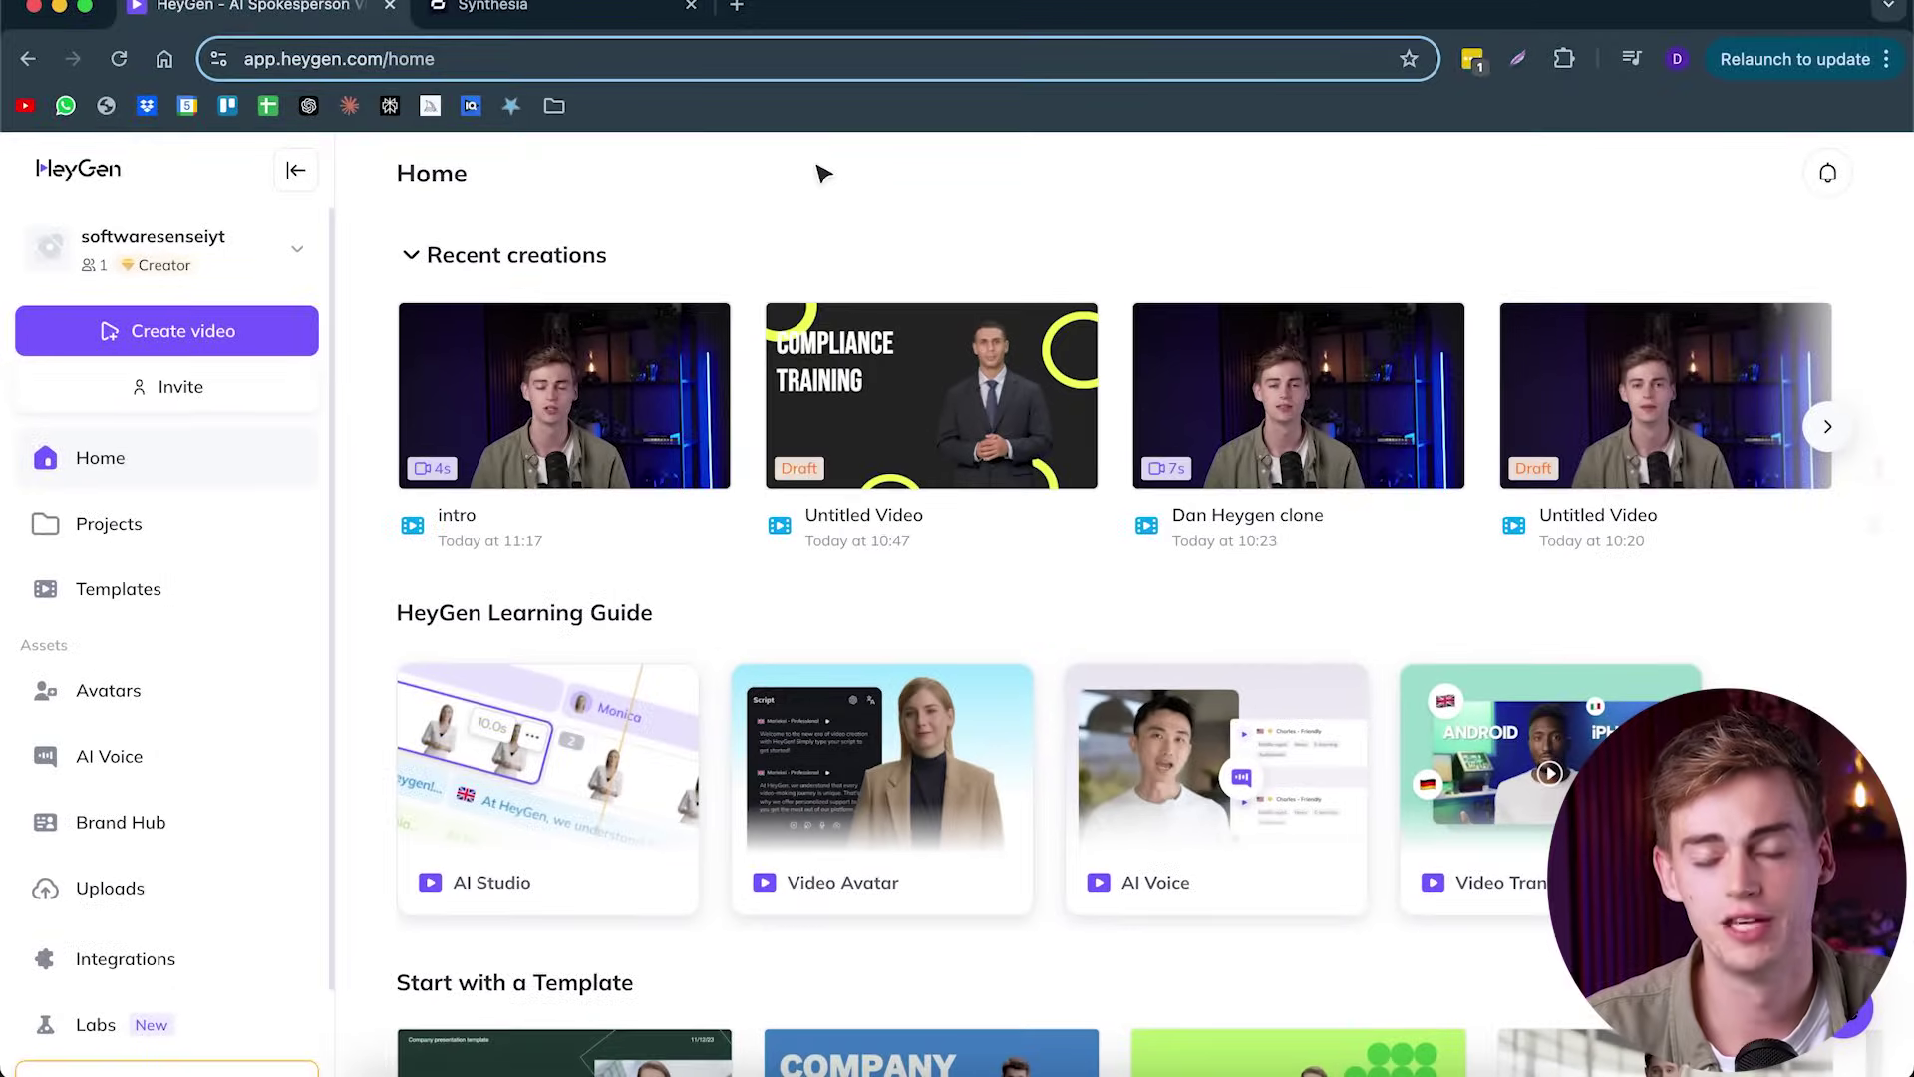
# - In HeyGen, start a new avatar video with a blank landscape canvas
pyautogui.click(184, 334)
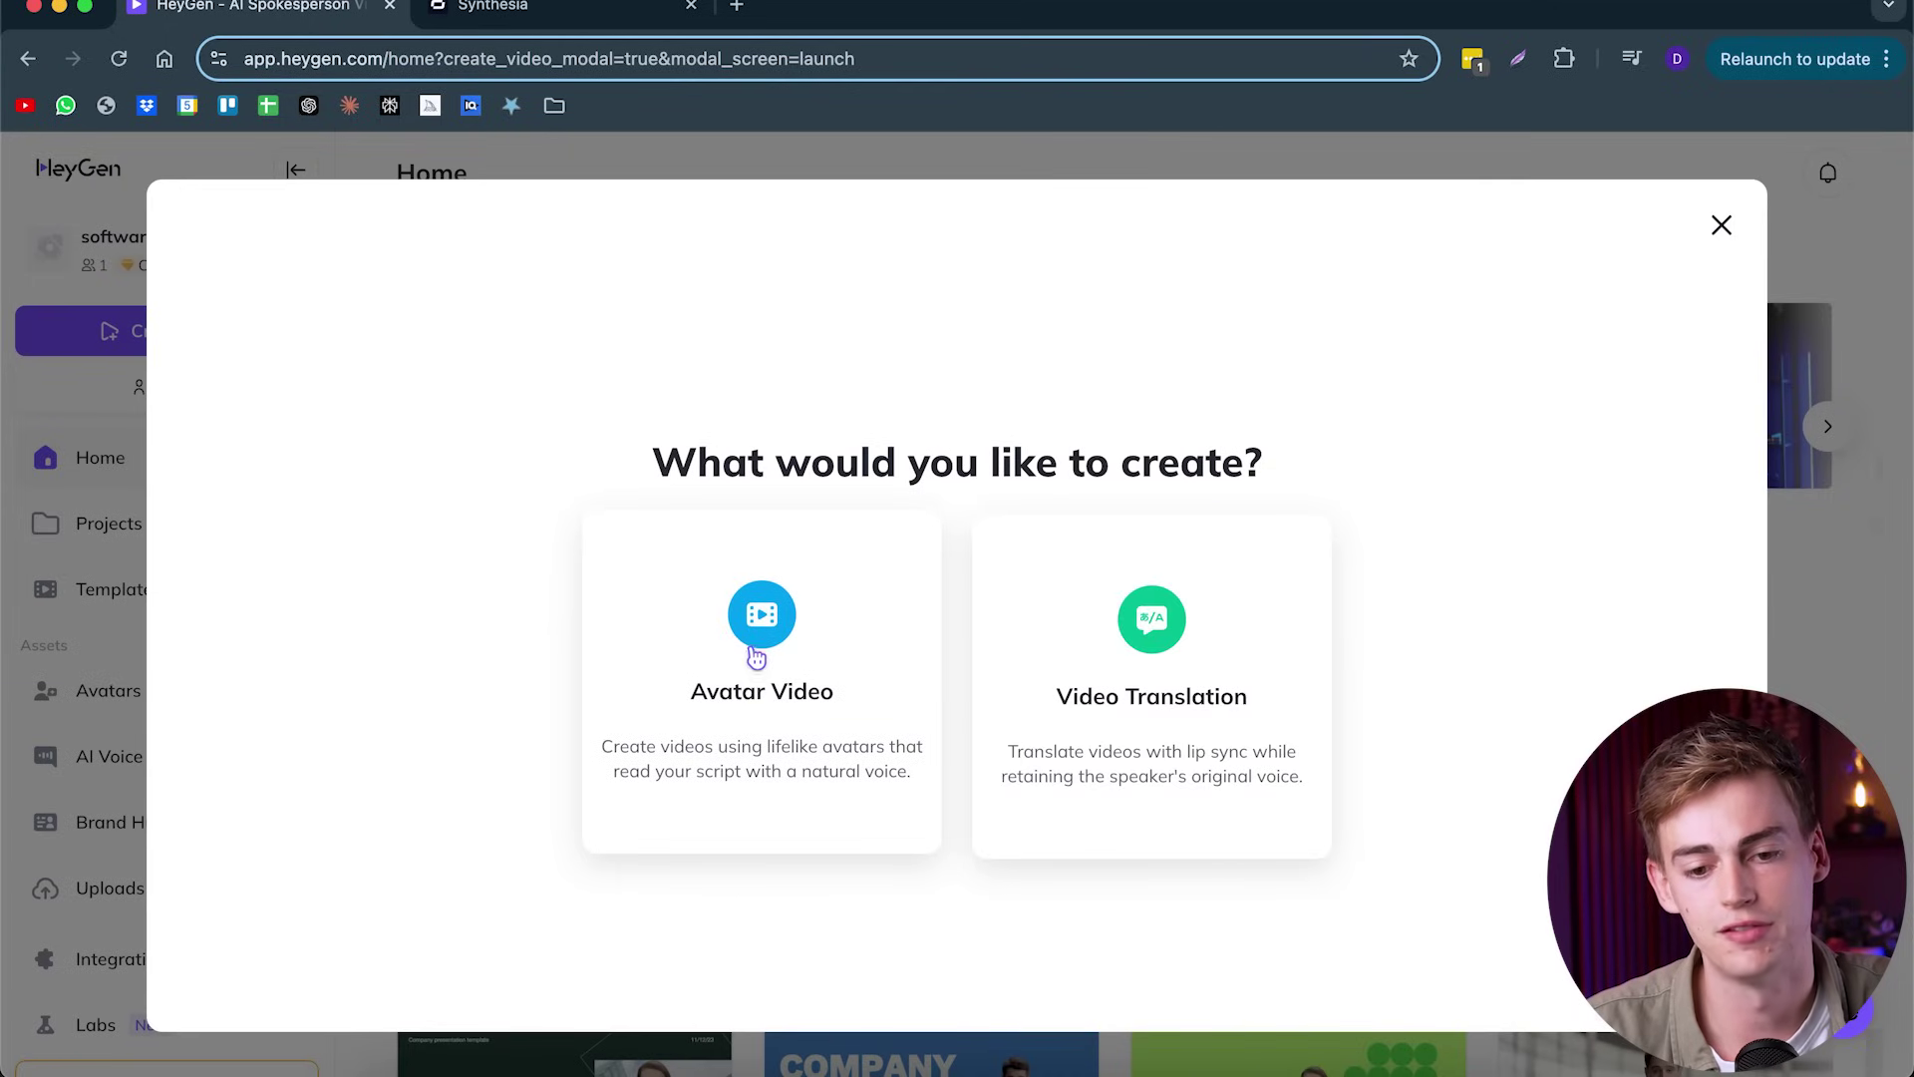
pyautogui.click(755, 657)
pyautogui.click(1286, 804)
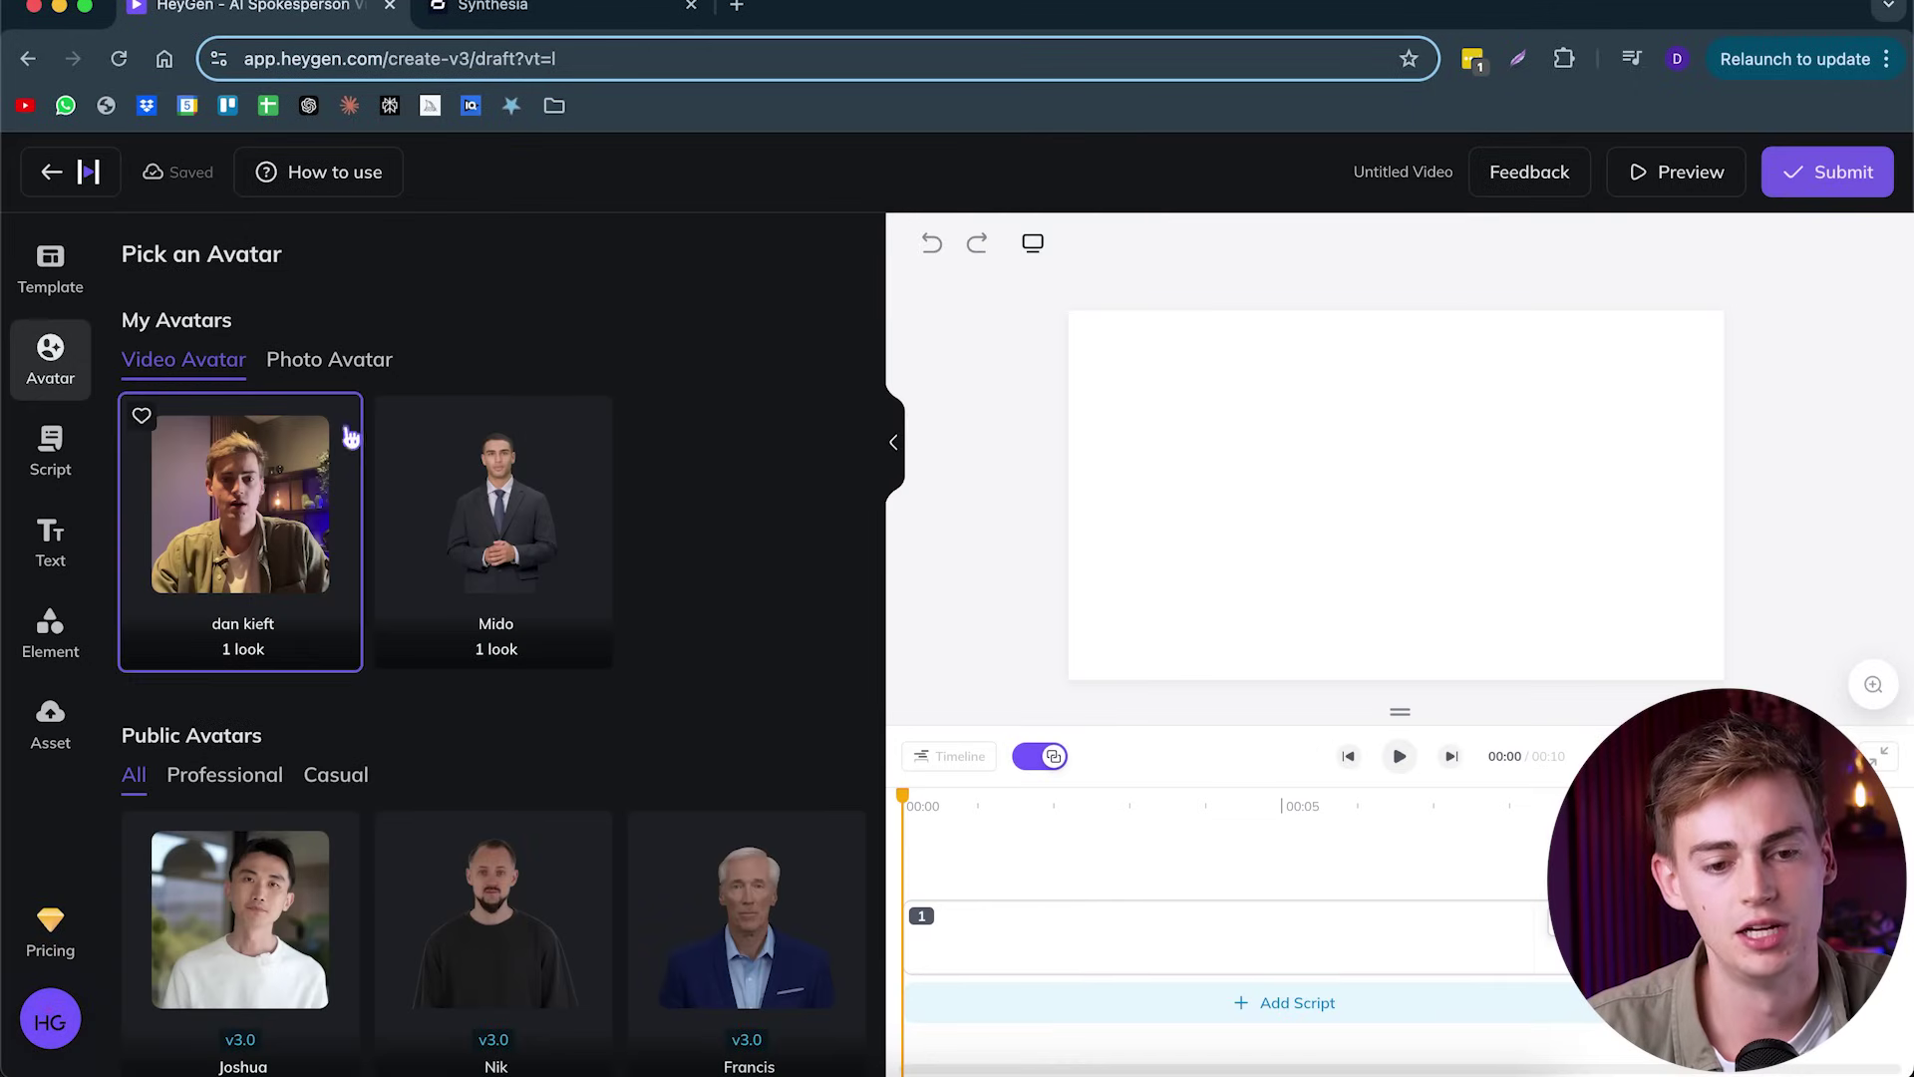
# - Place the Georgia Office Front look from the casual public avatars in the first scene
pyautogui.scroll(-5, 308, 643)
pyautogui.scroll(-2, 470, 556)
pyautogui.scroll(4, 368, 667)
pyautogui.scroll(-1, 223, 624)
pyautogui.scroll(1, 222, 624)
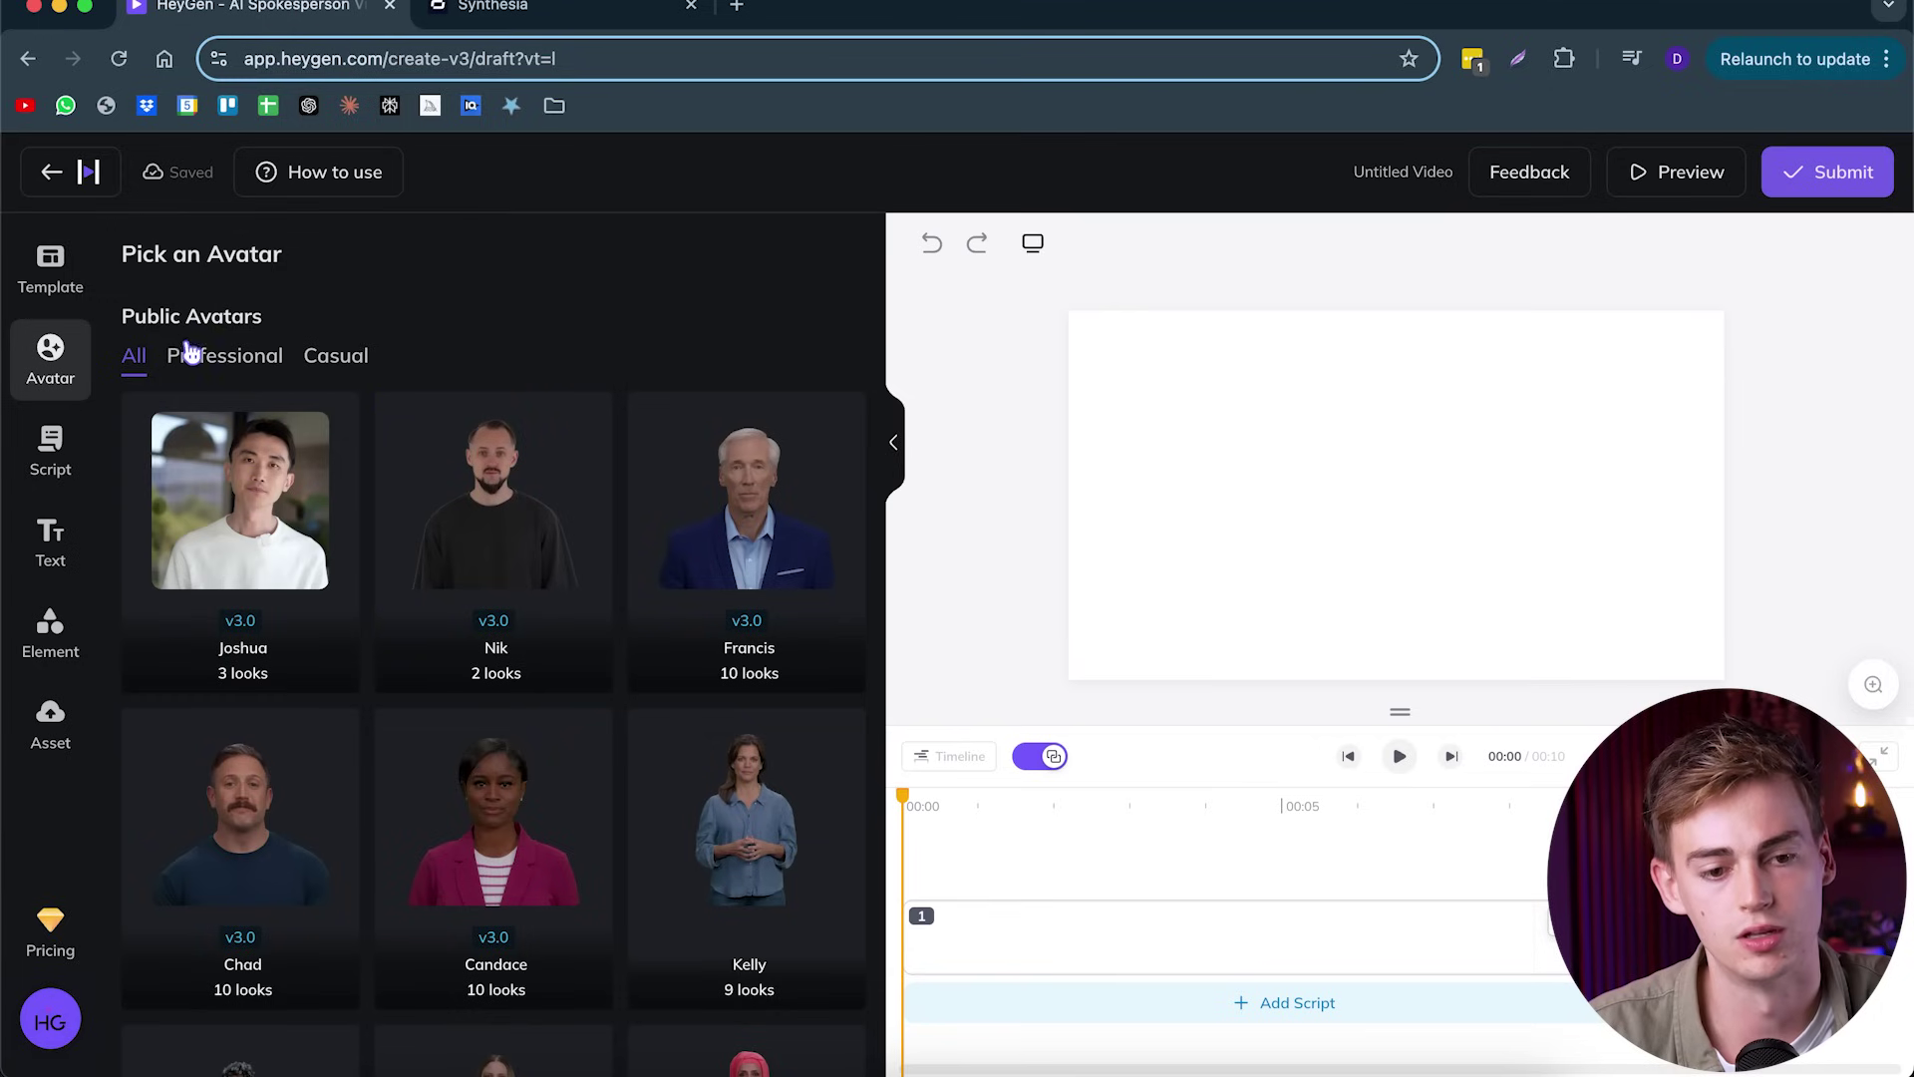
pyautogui.click(211, 359)
pyautogui.click(332, 364)
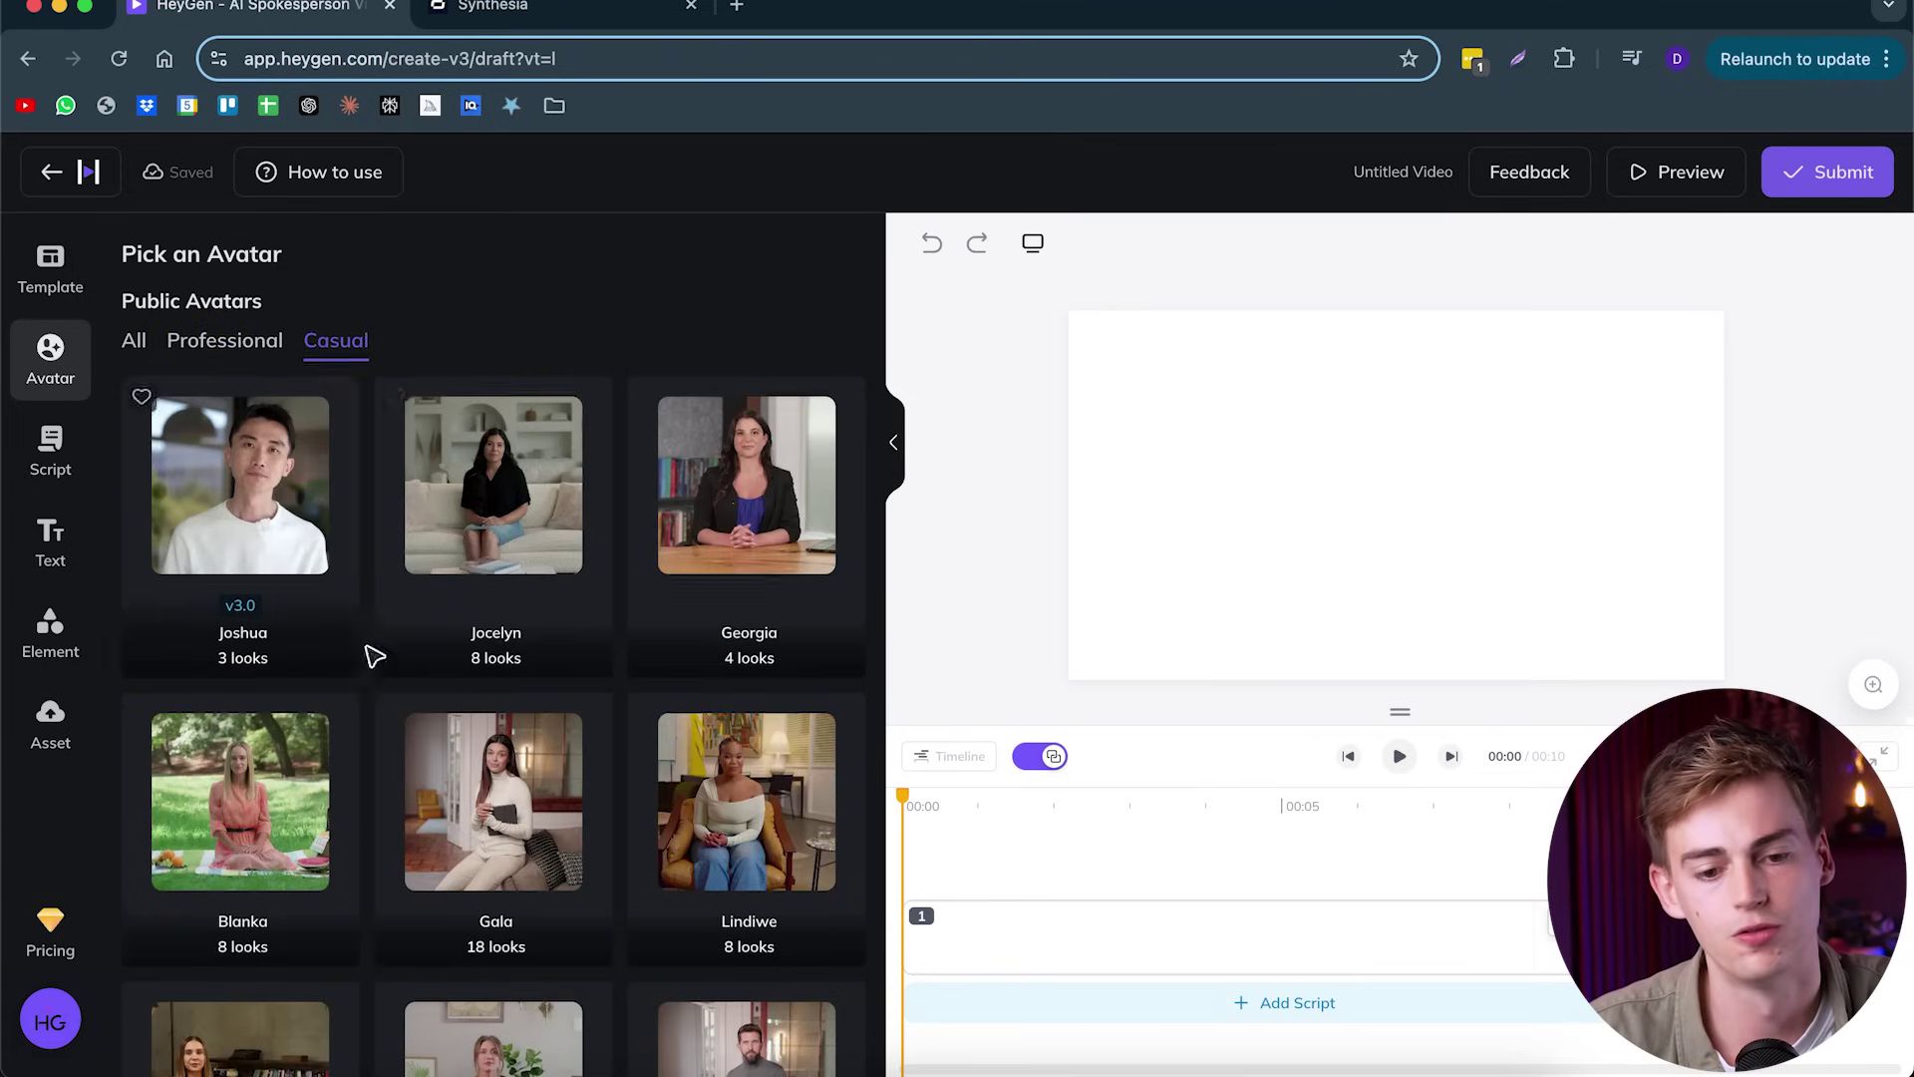
pyautogui.scroll(-1, 428, 698)
pyautogui.scroll(-2, 481, 638)
pyautogui.scroll(1, 698, 449)
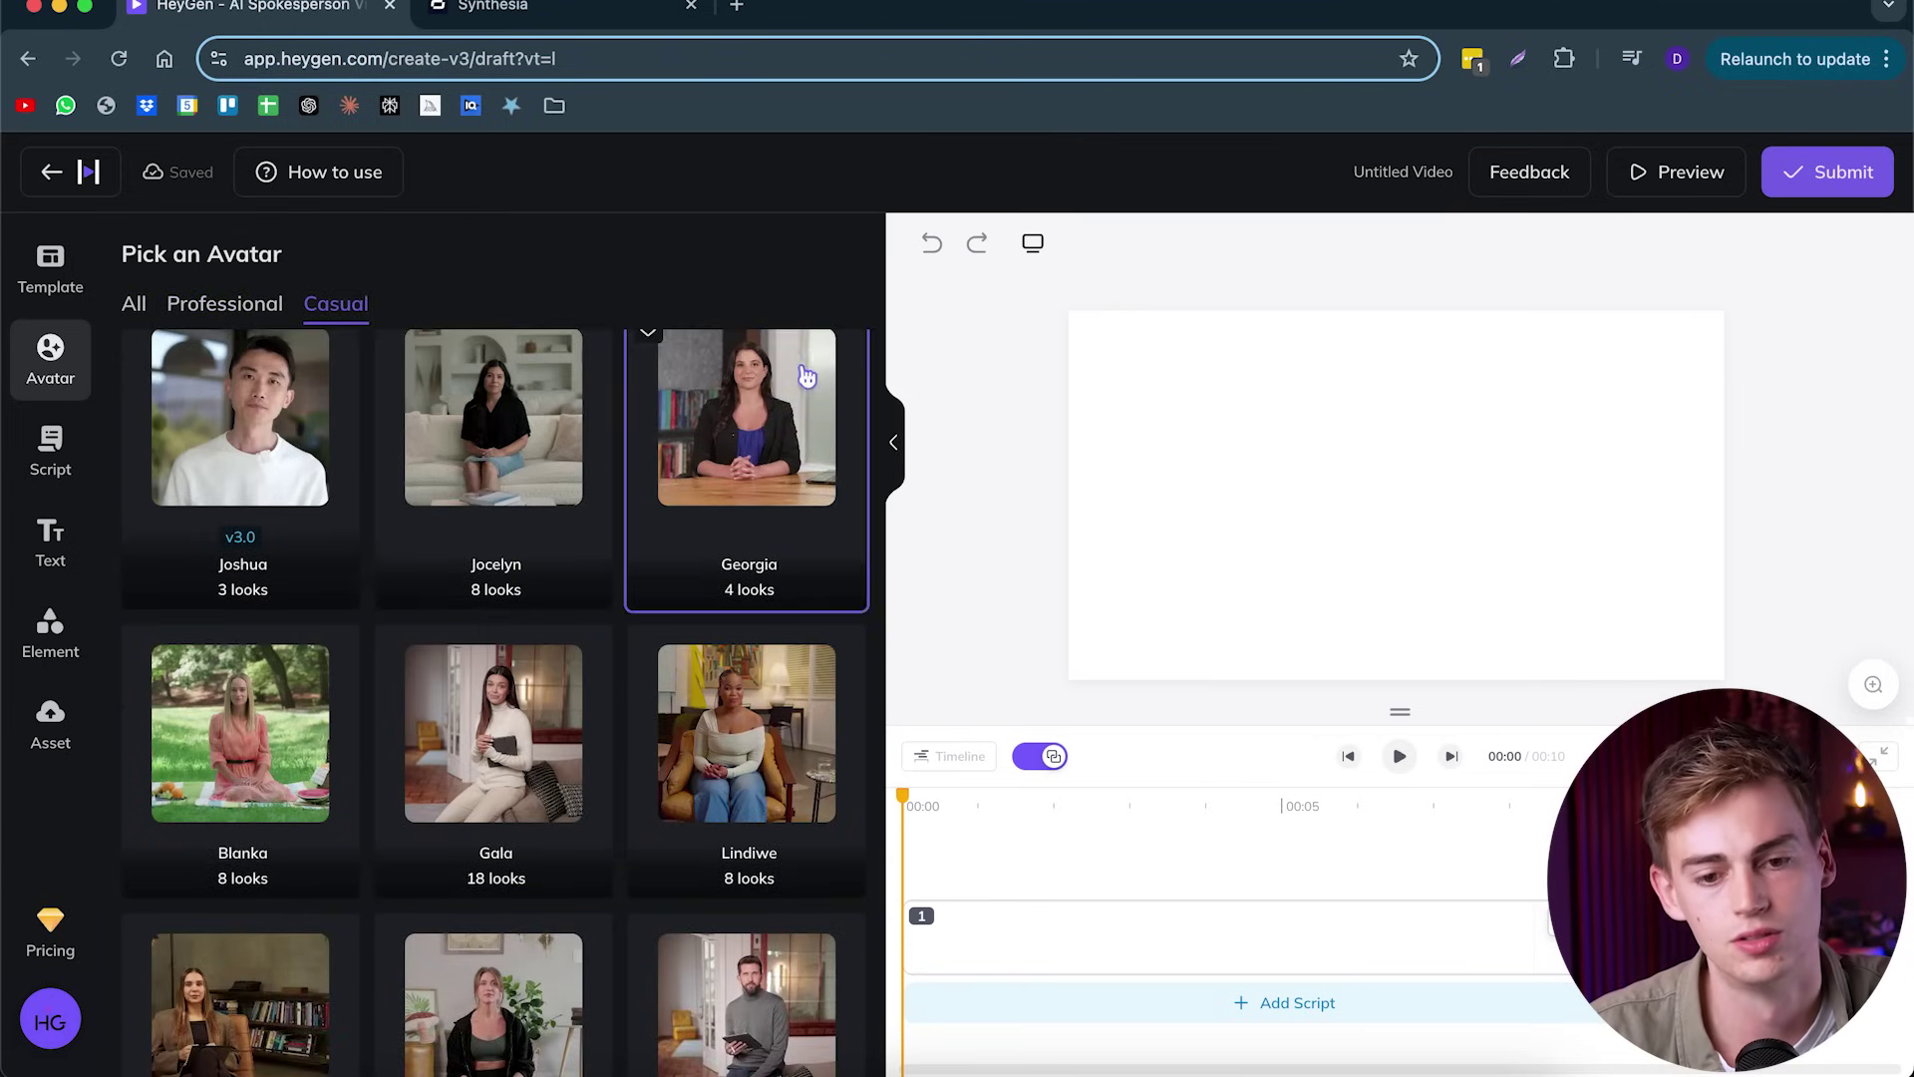
pyautogui.click(766, 429)
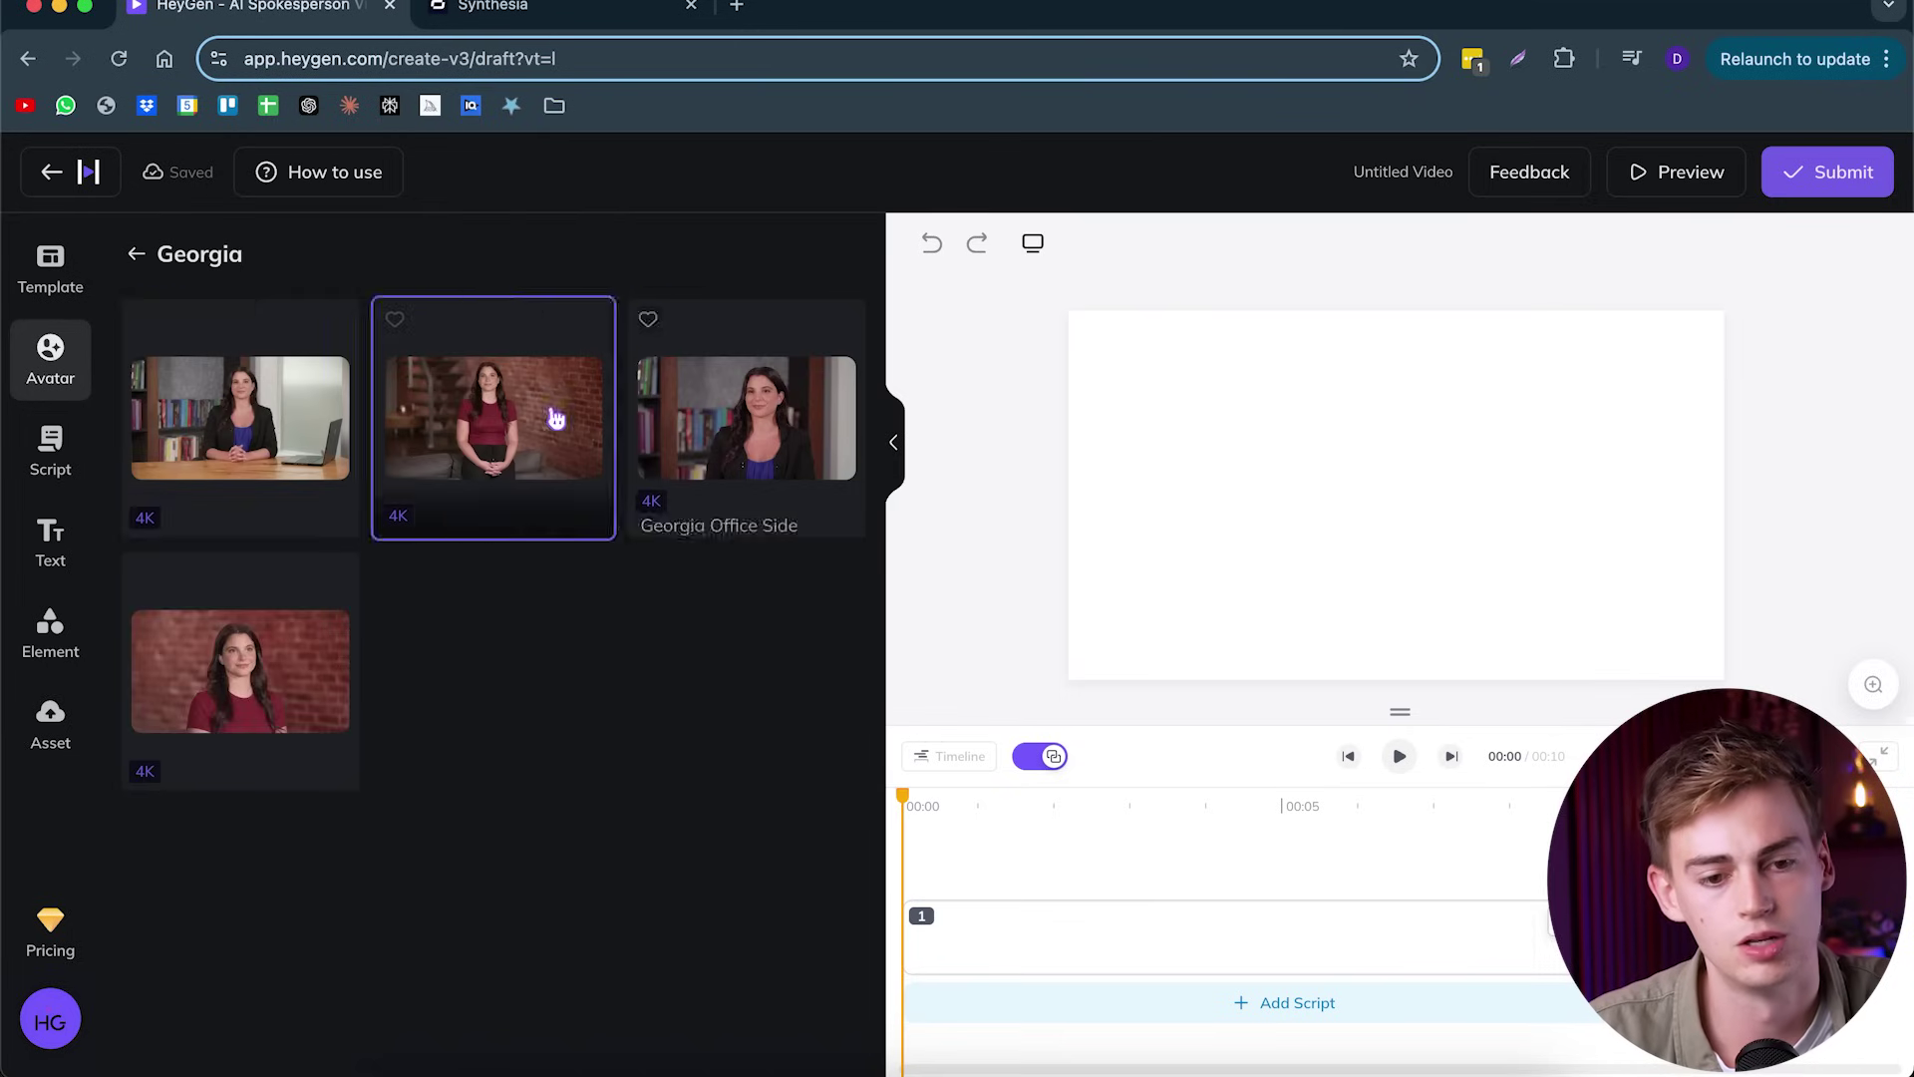
pyautogui.click(252, 430)
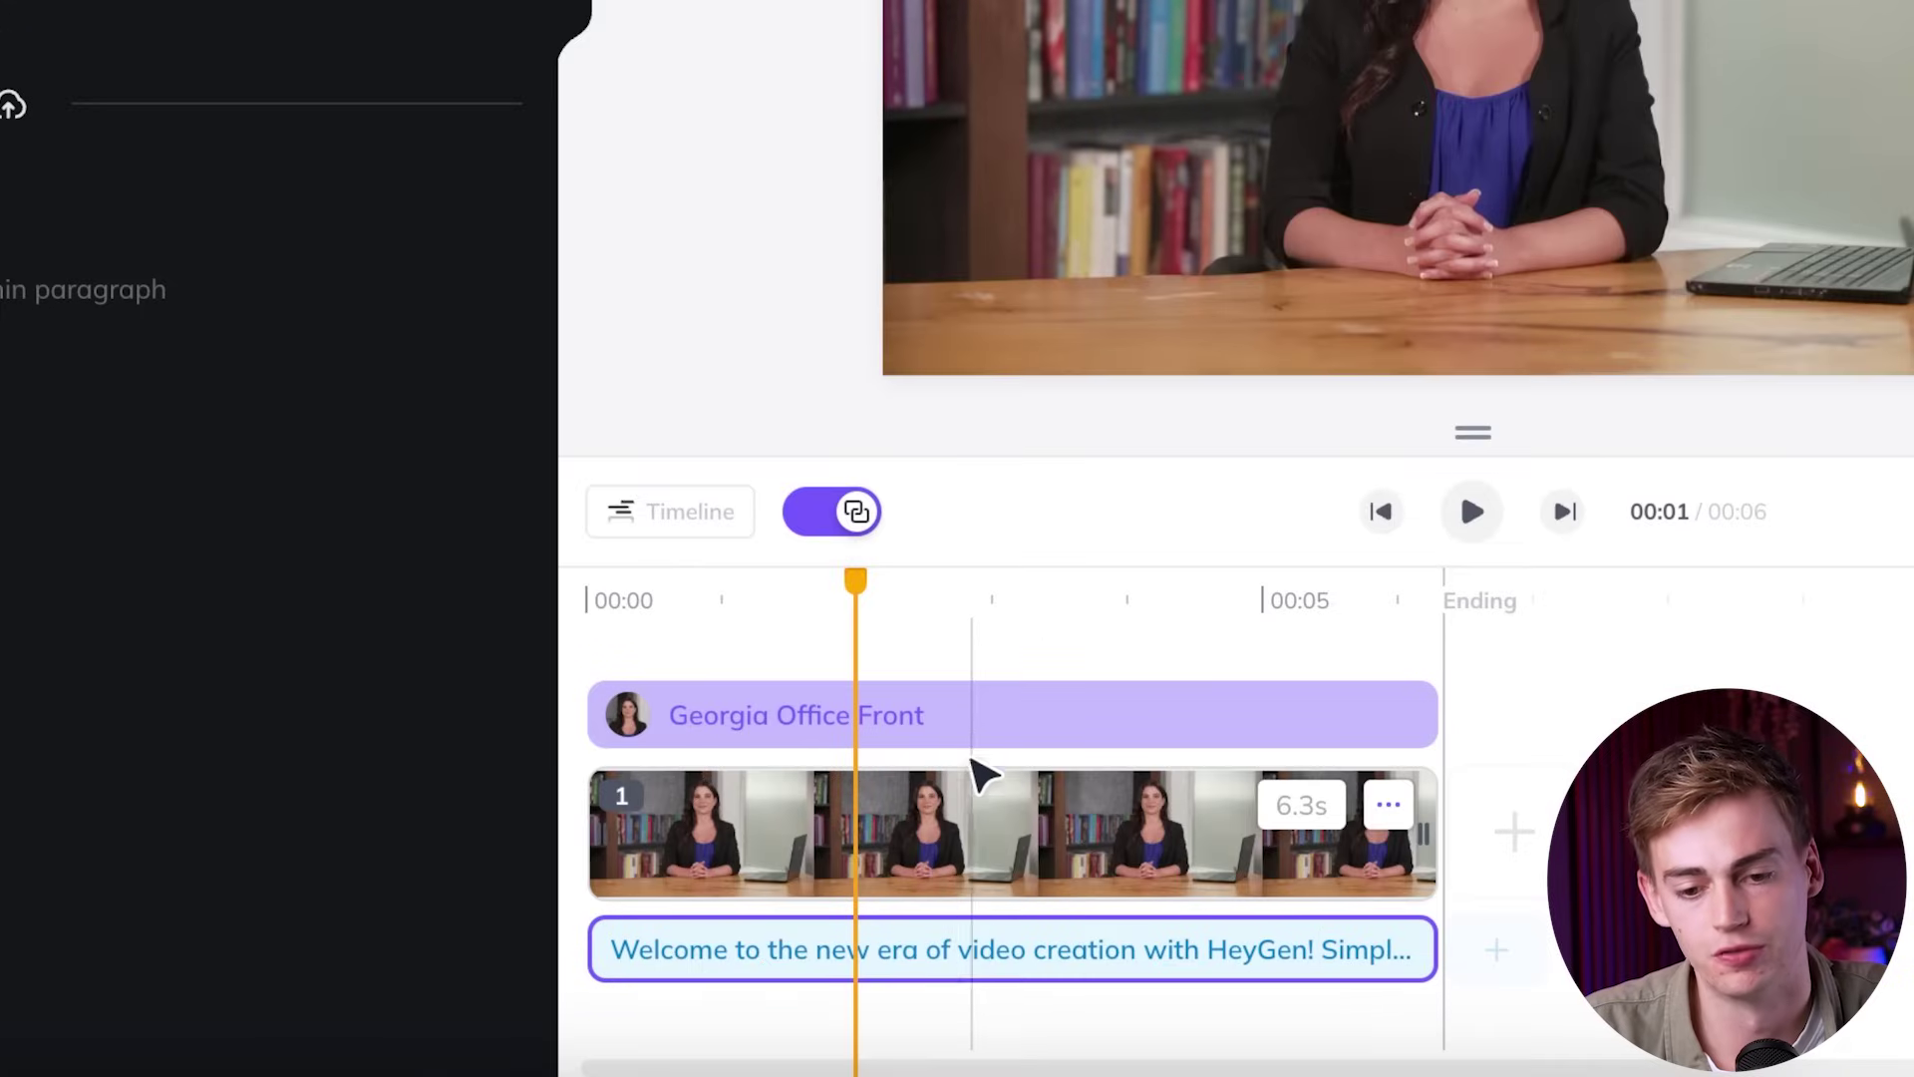
# - Inspect the scene, avatar and script tracks on the timeline one after another
pyautogui.click(1114, 878)
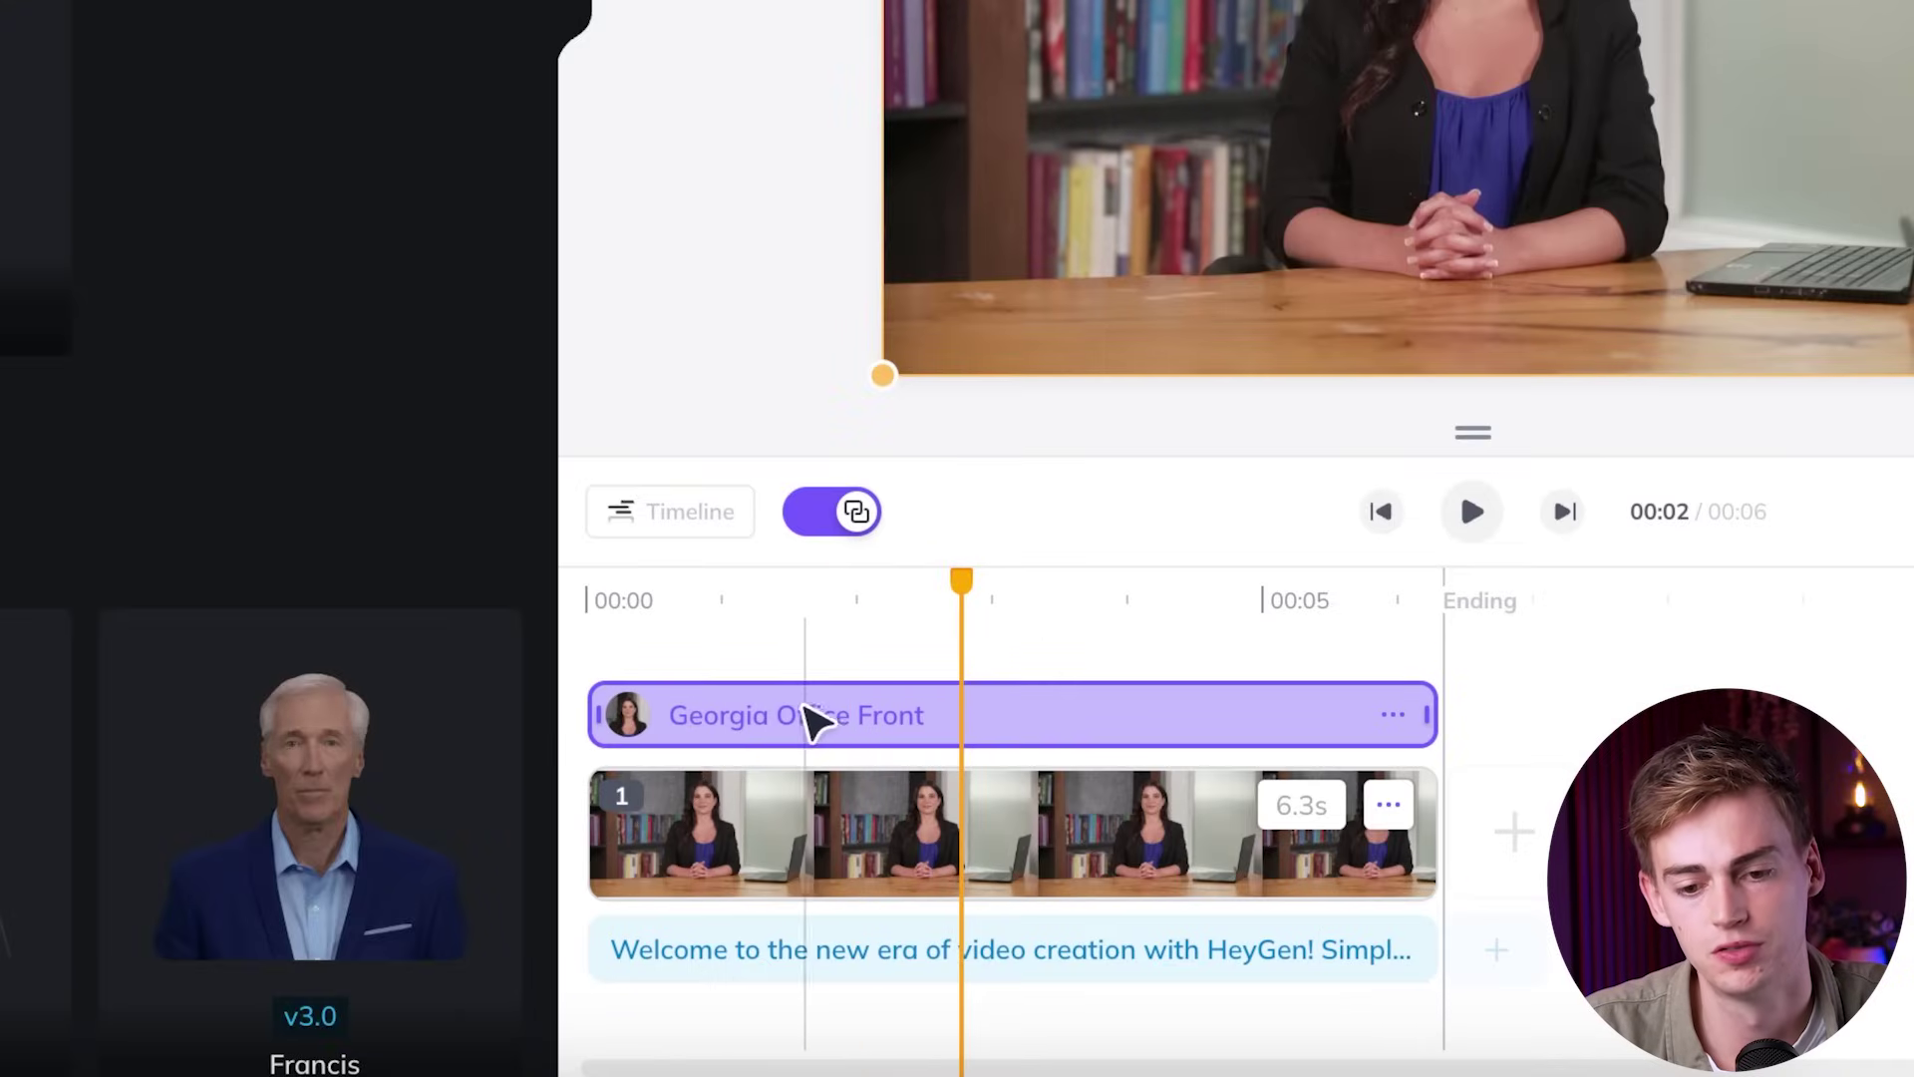
pyautogui.click(879, 865)
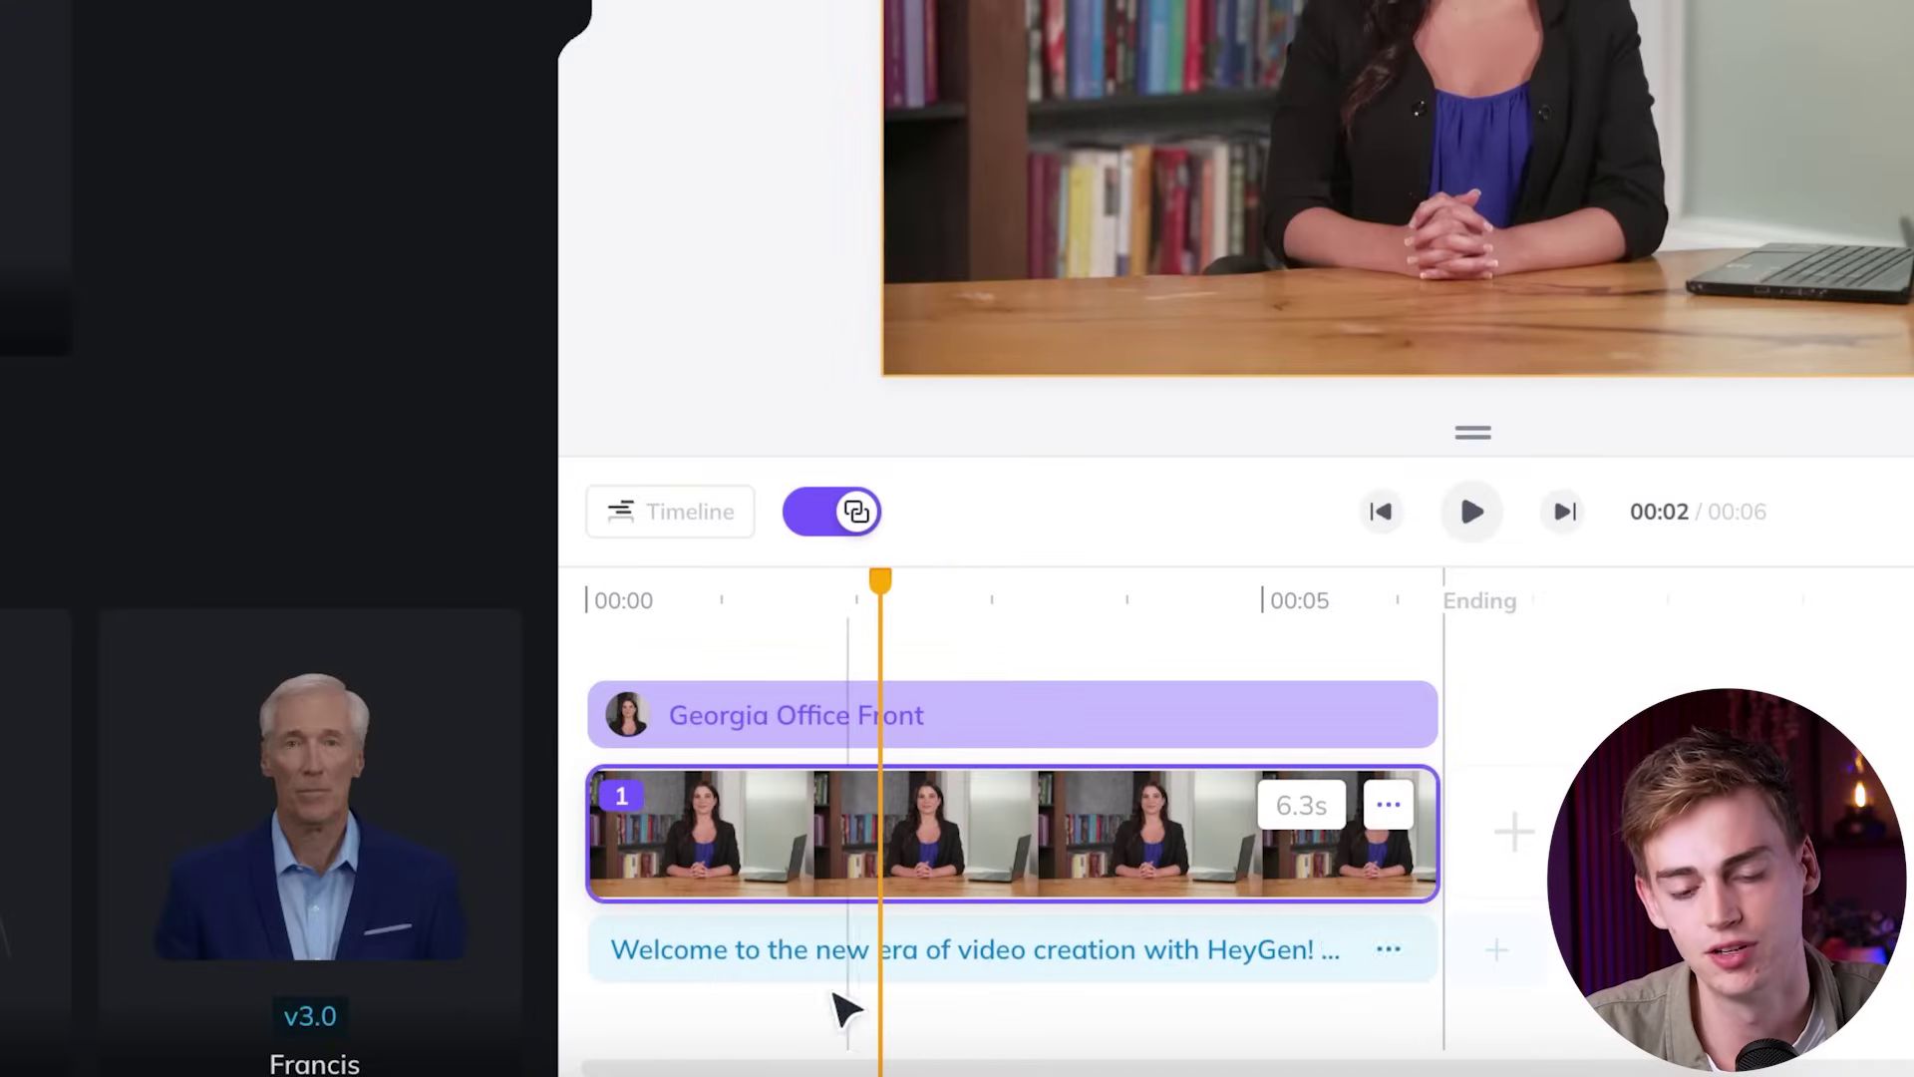
pyautogui.click(974, 962)
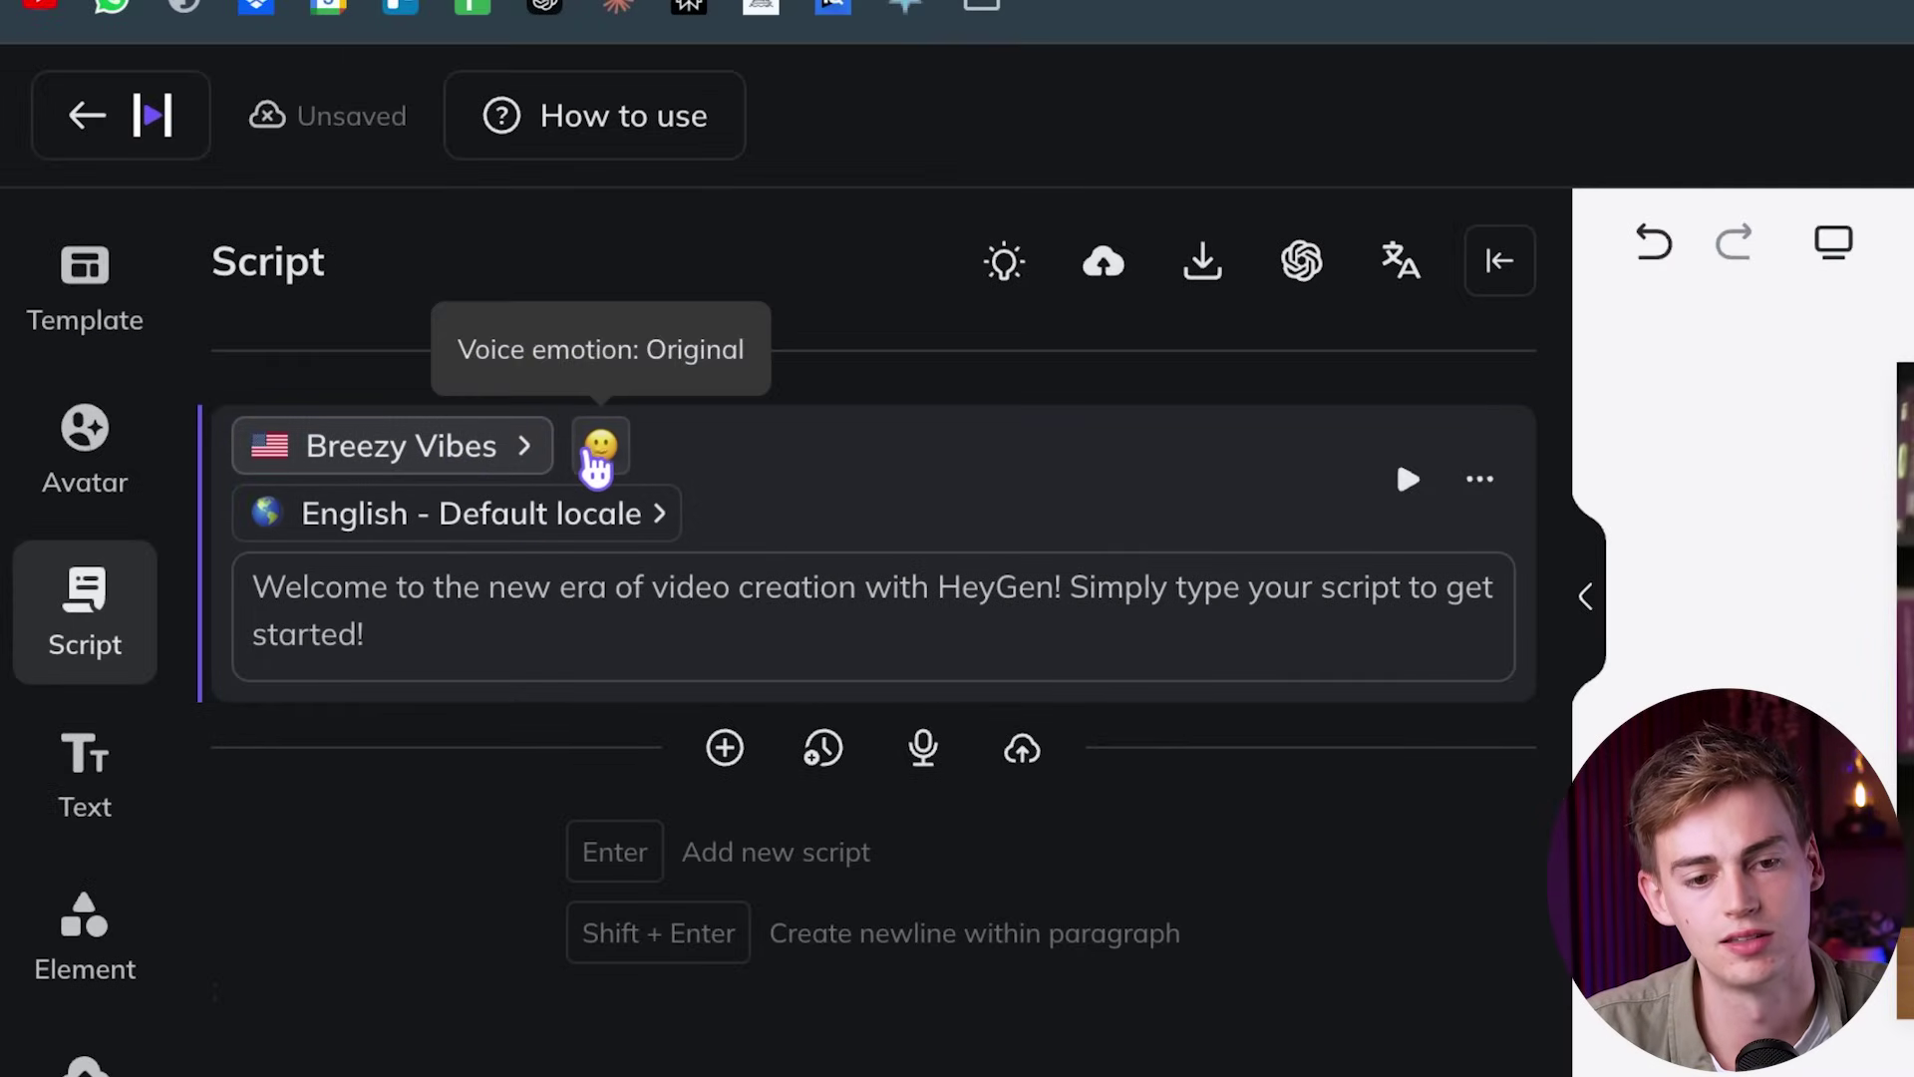
# - Examine the emotion, English locale and AI voice choices available for the script block, leaving the cursor in its text
pyautogui.click(599, 458)
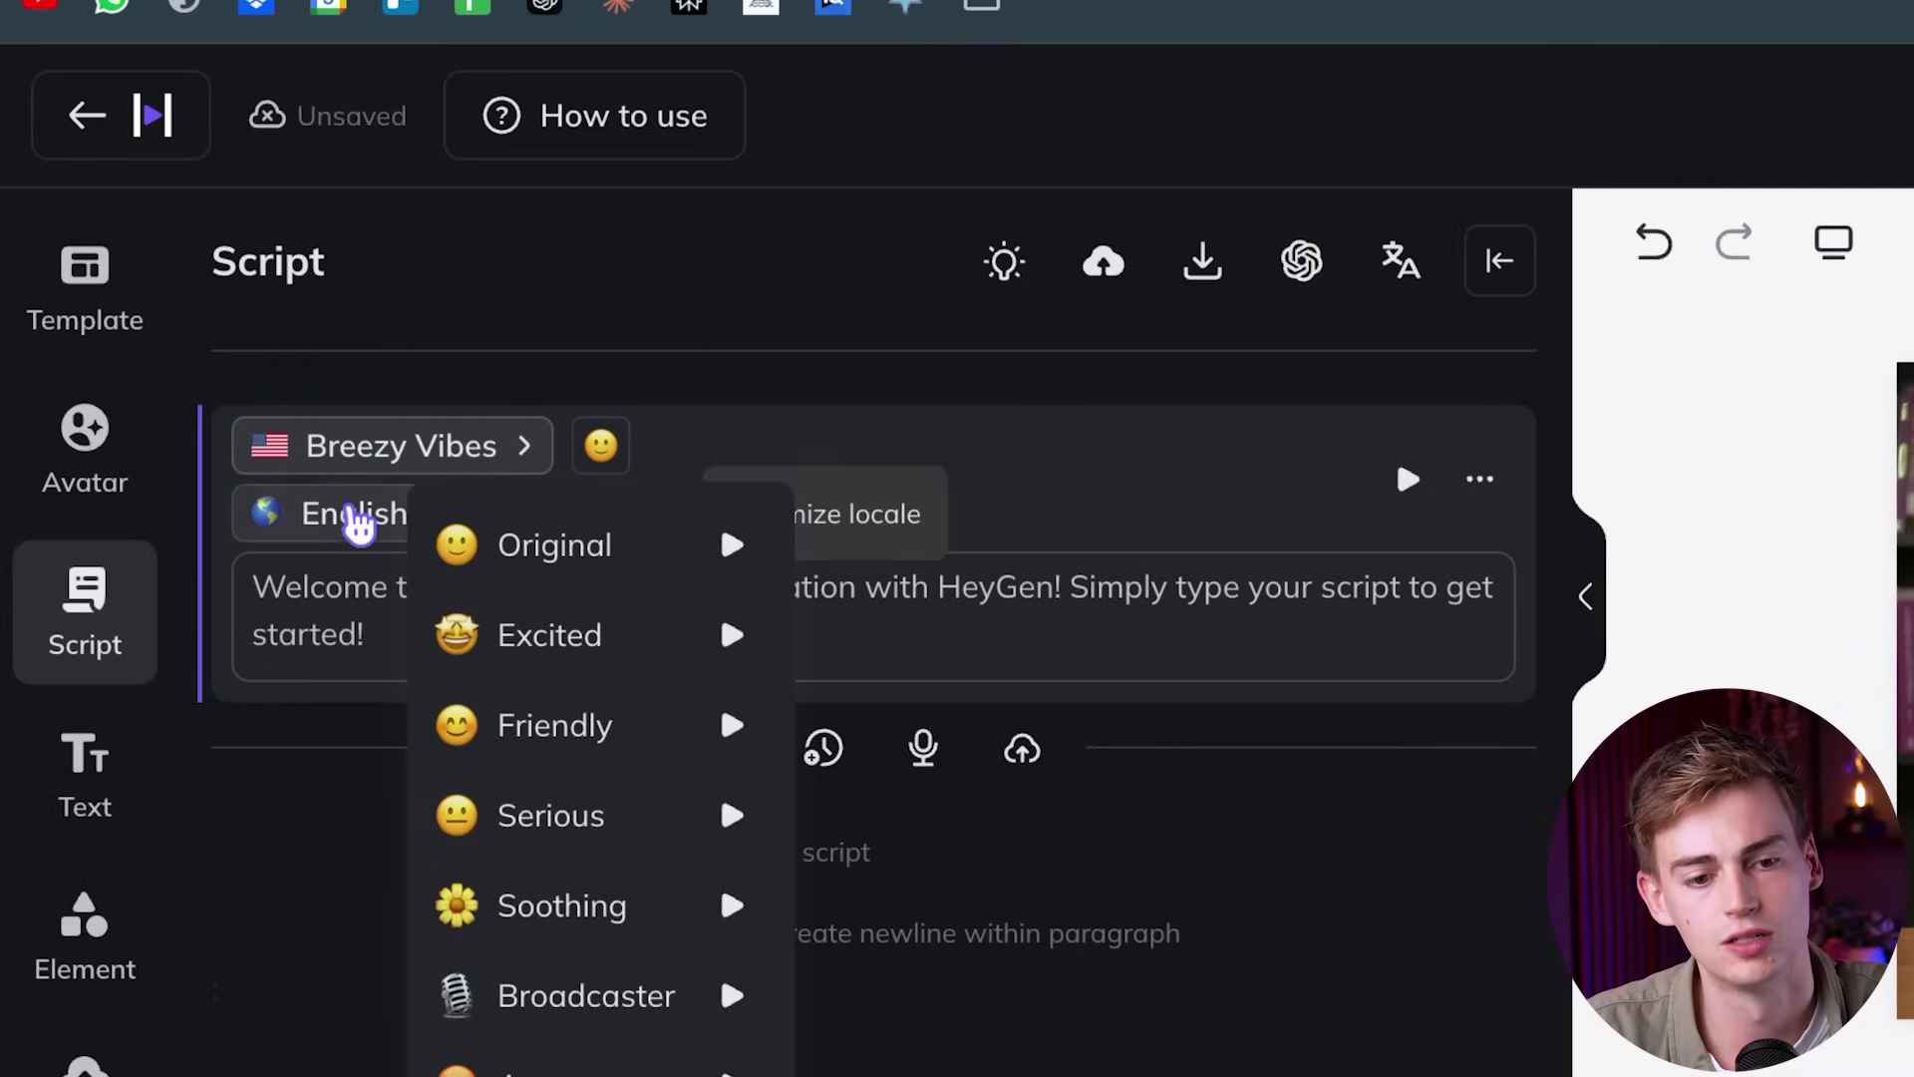
pyautogui.click(359, 512)
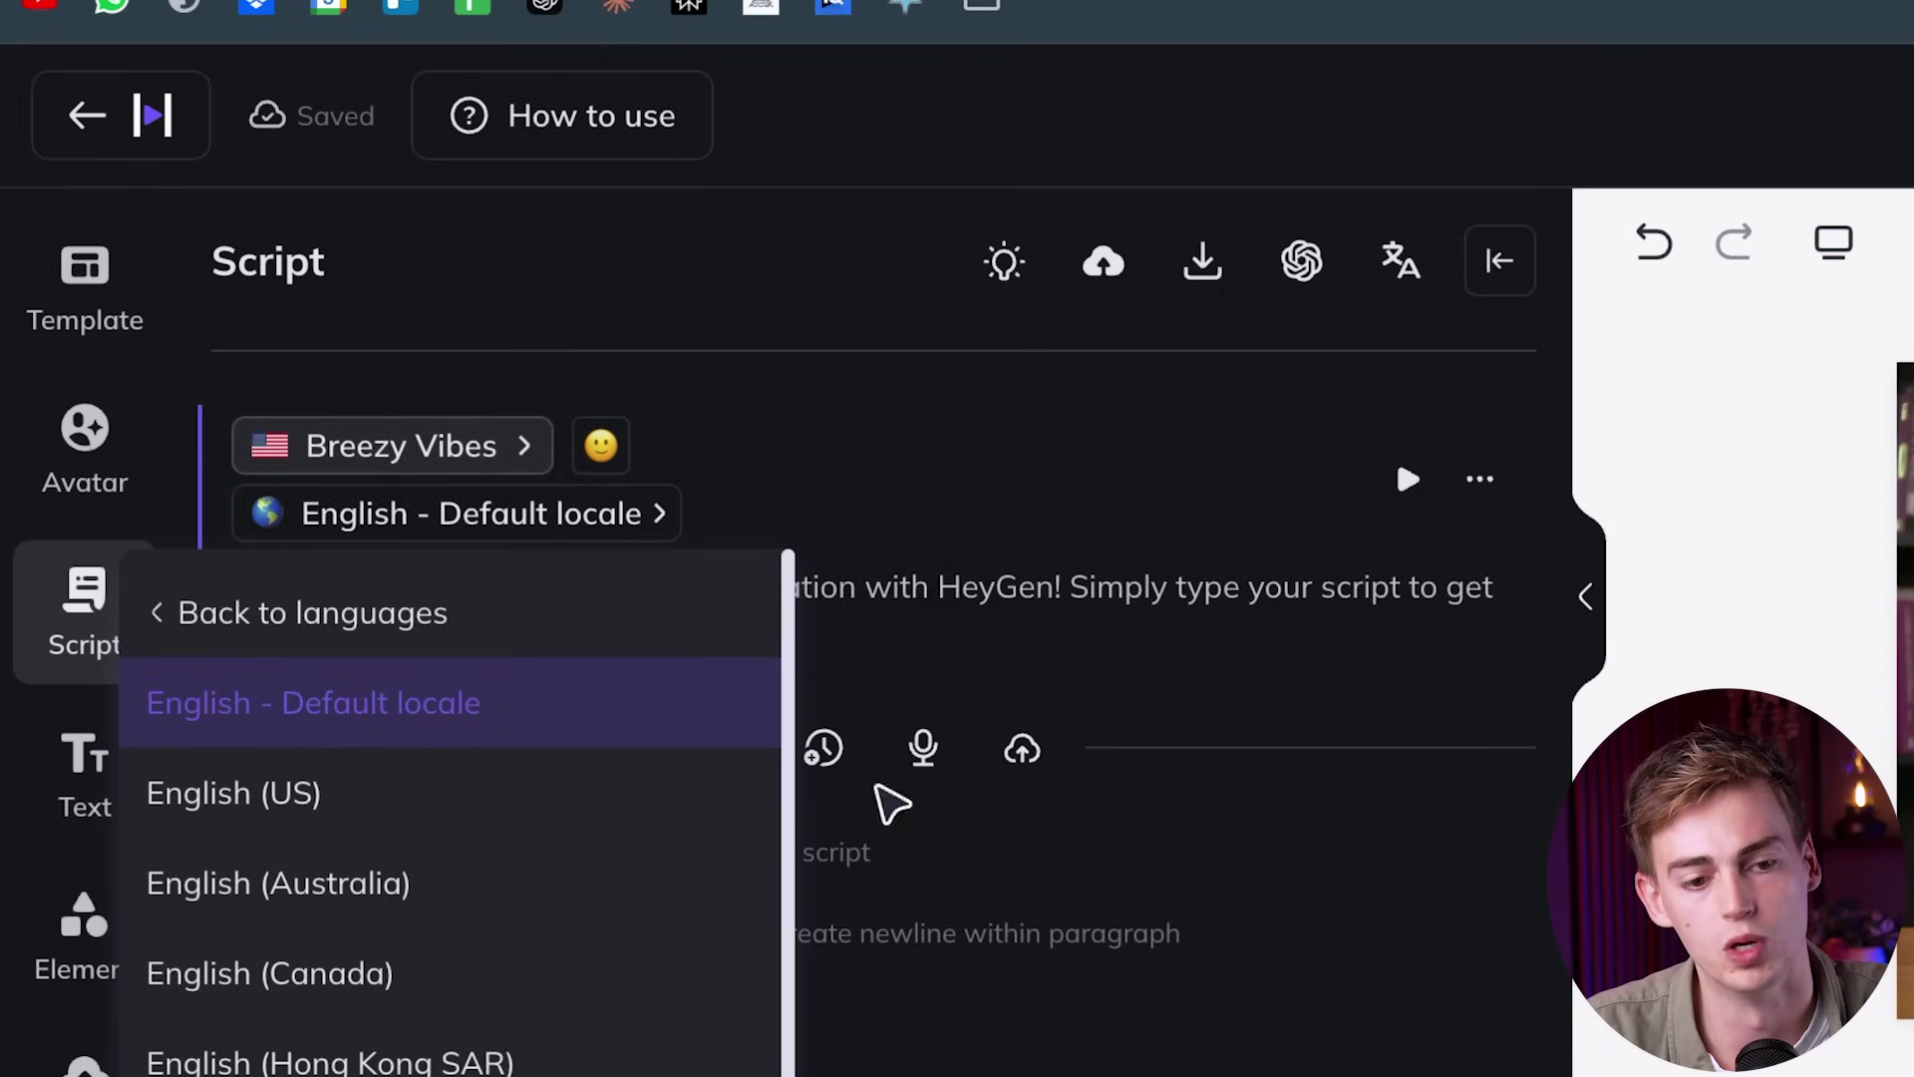
pyautogui.click(794, 939)
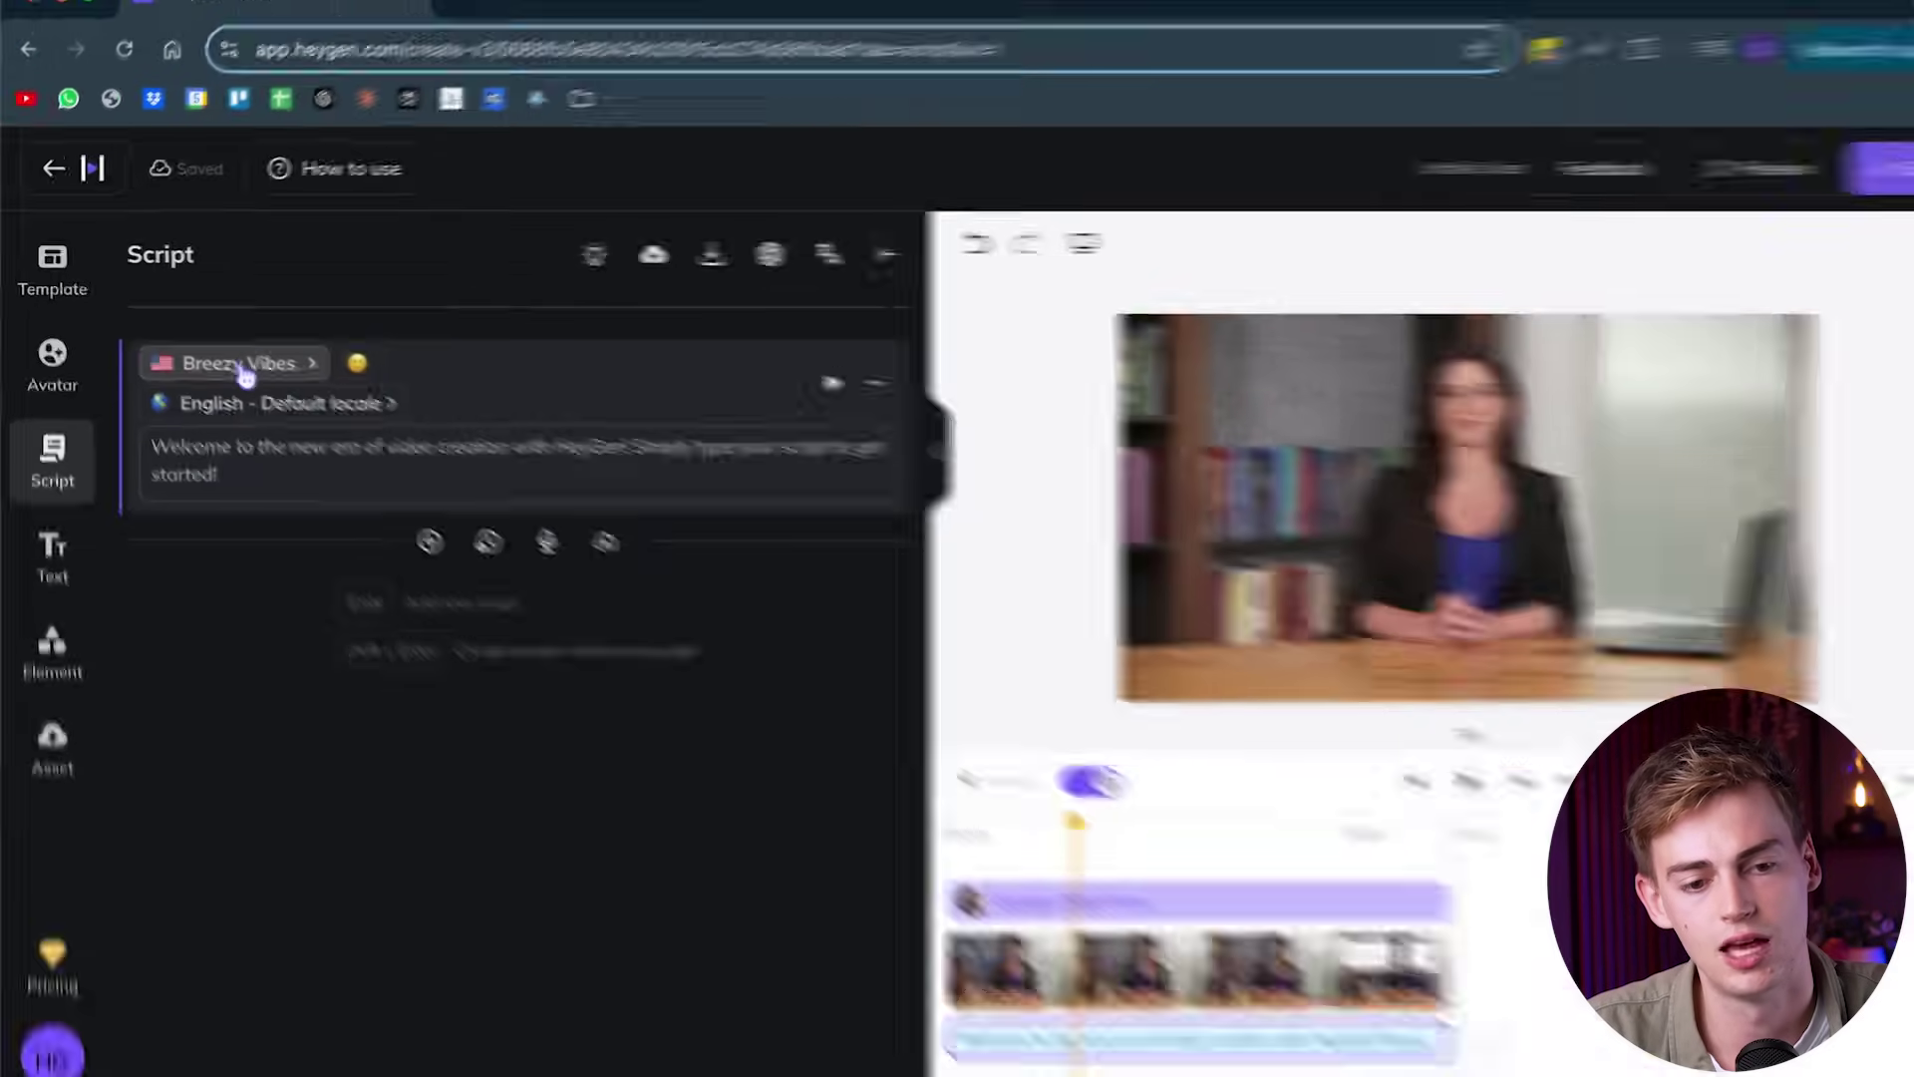
pyautogui.click(407, 458)
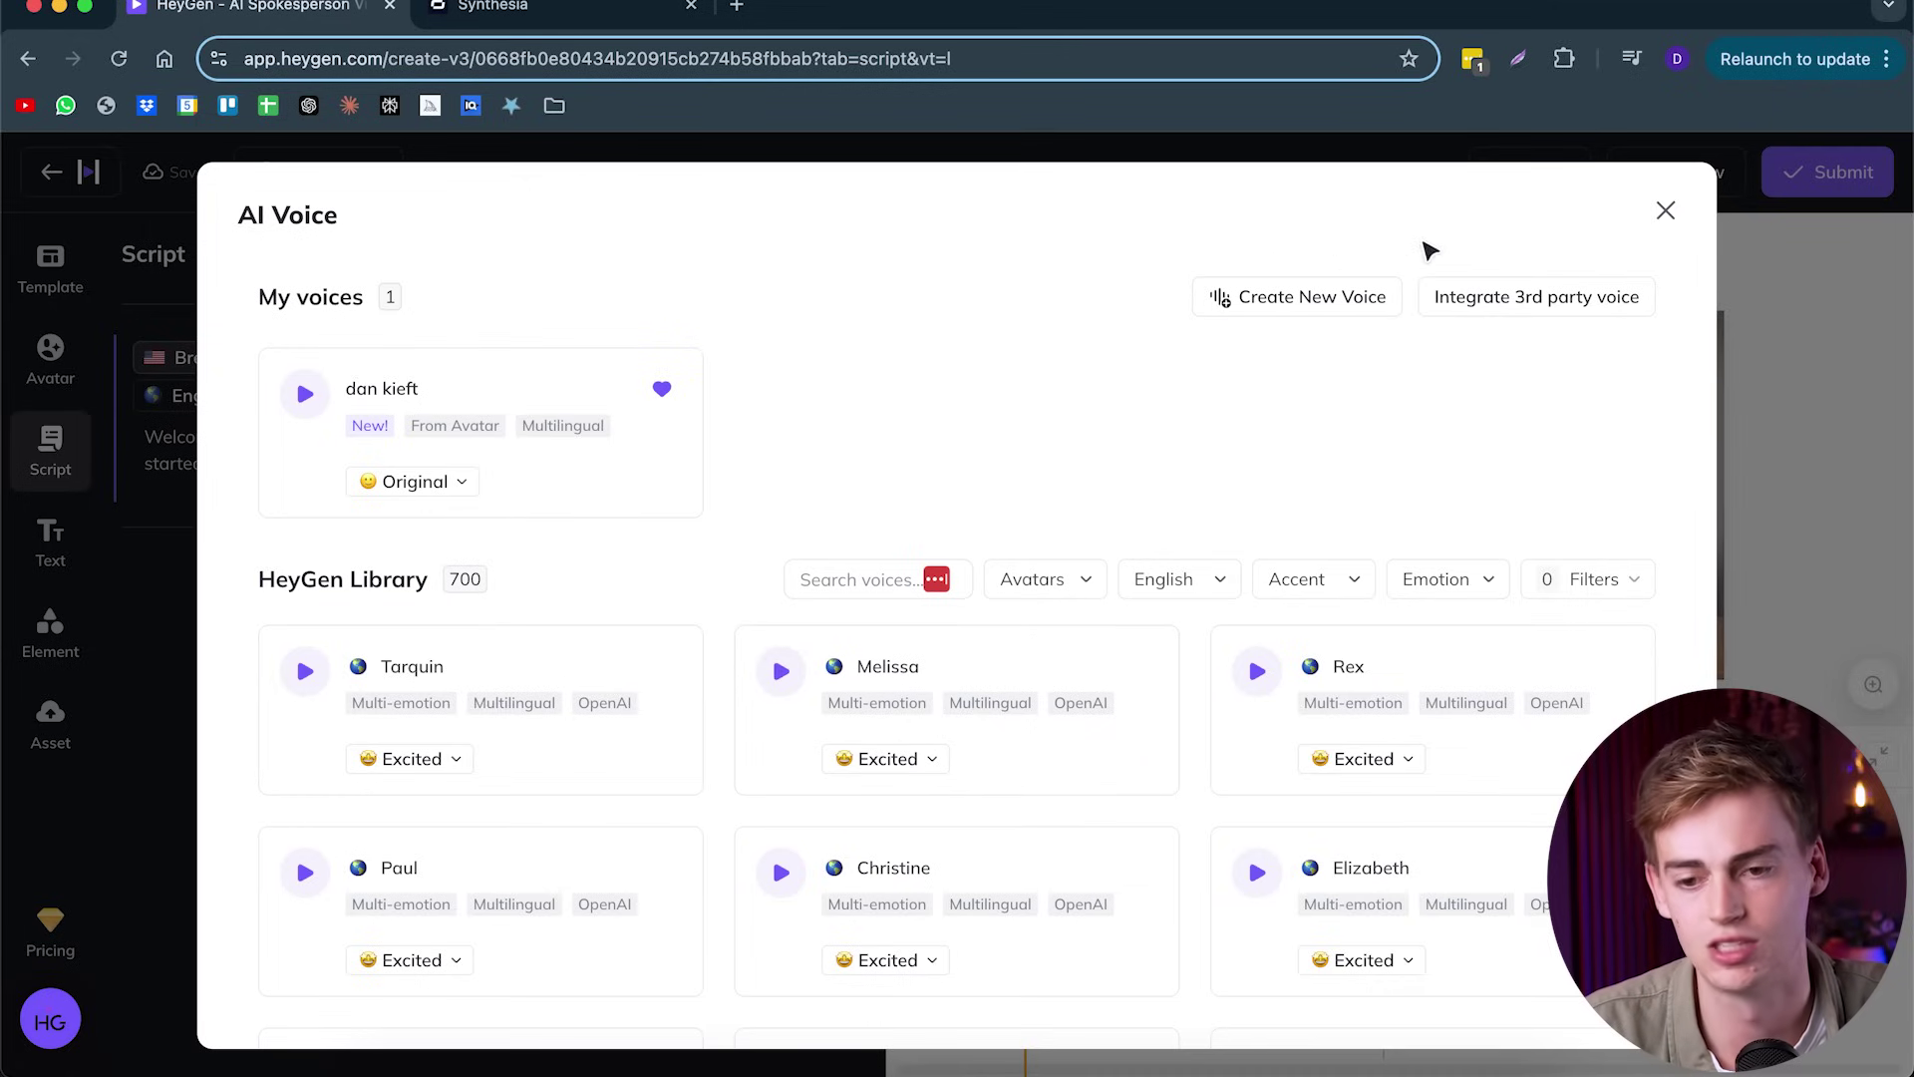
pyautogui.click(1664, 211)
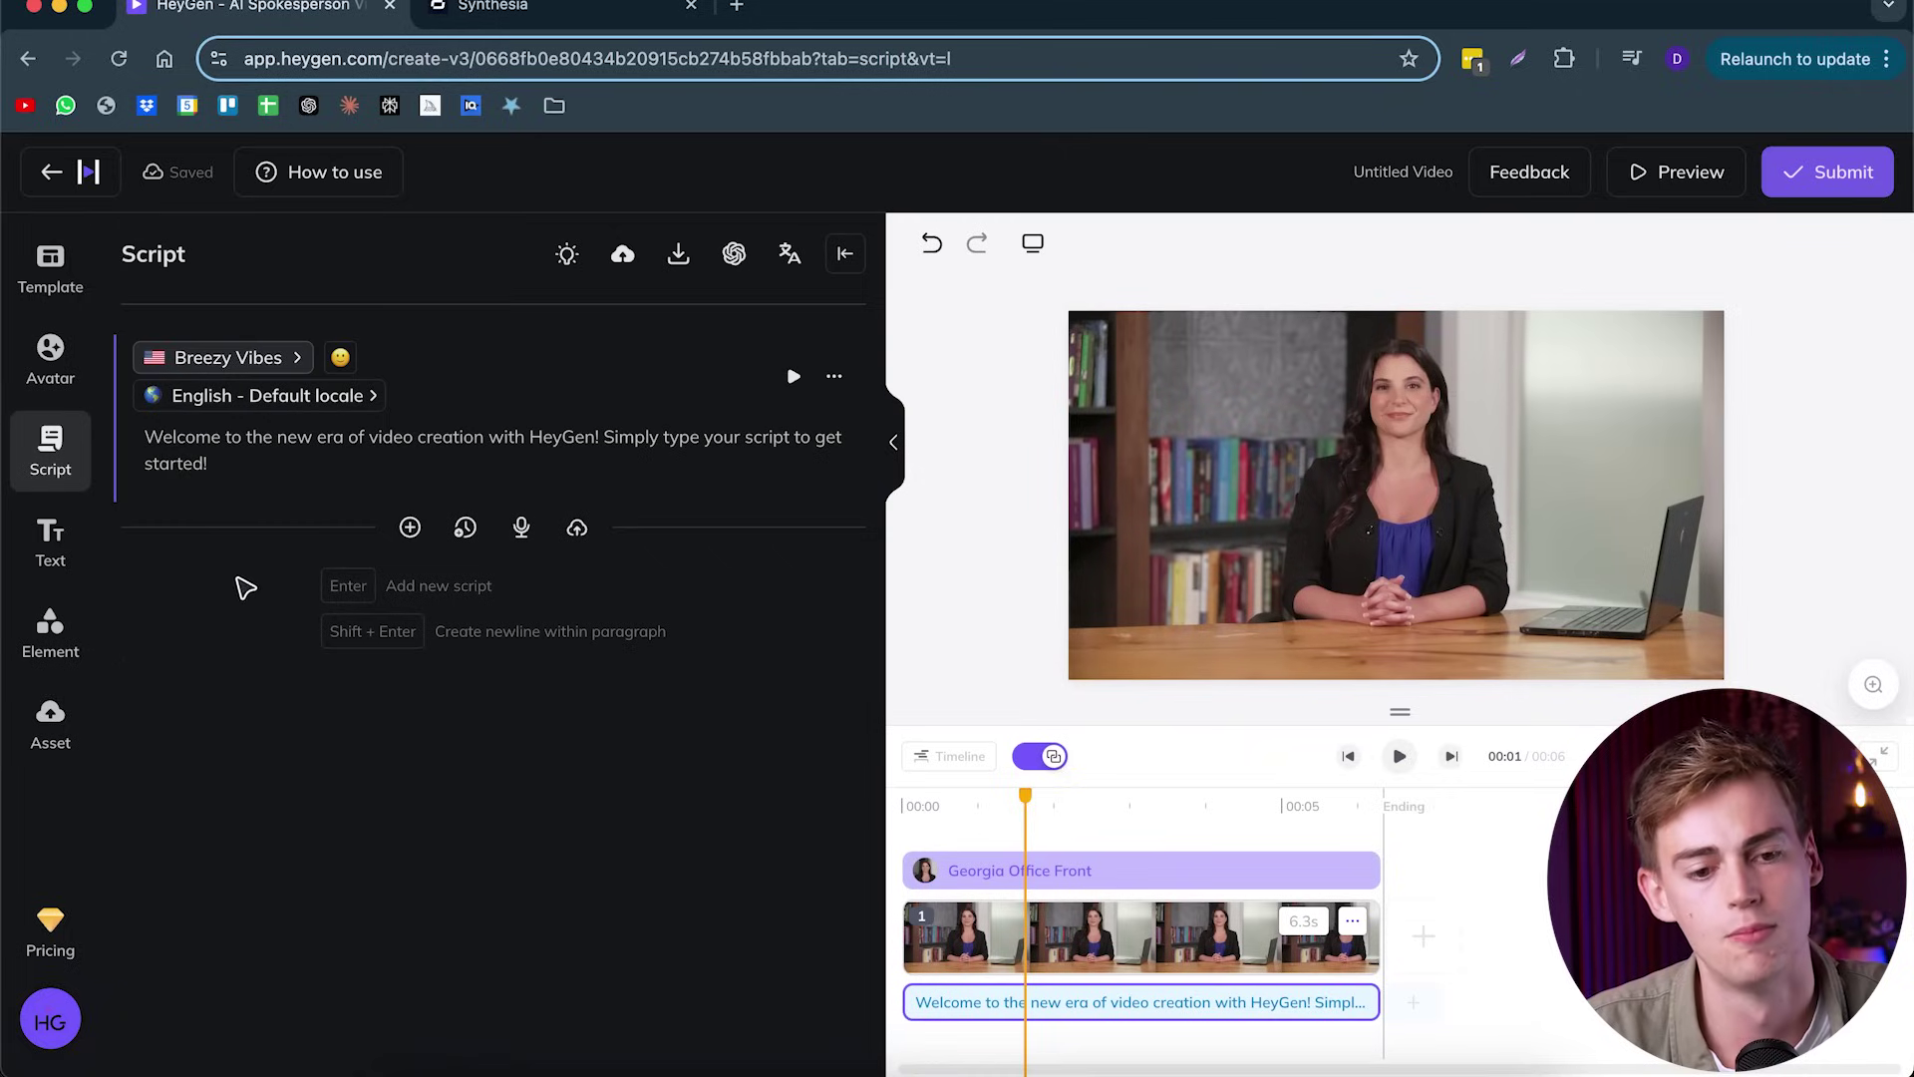
pyautogui.click(455, 465)
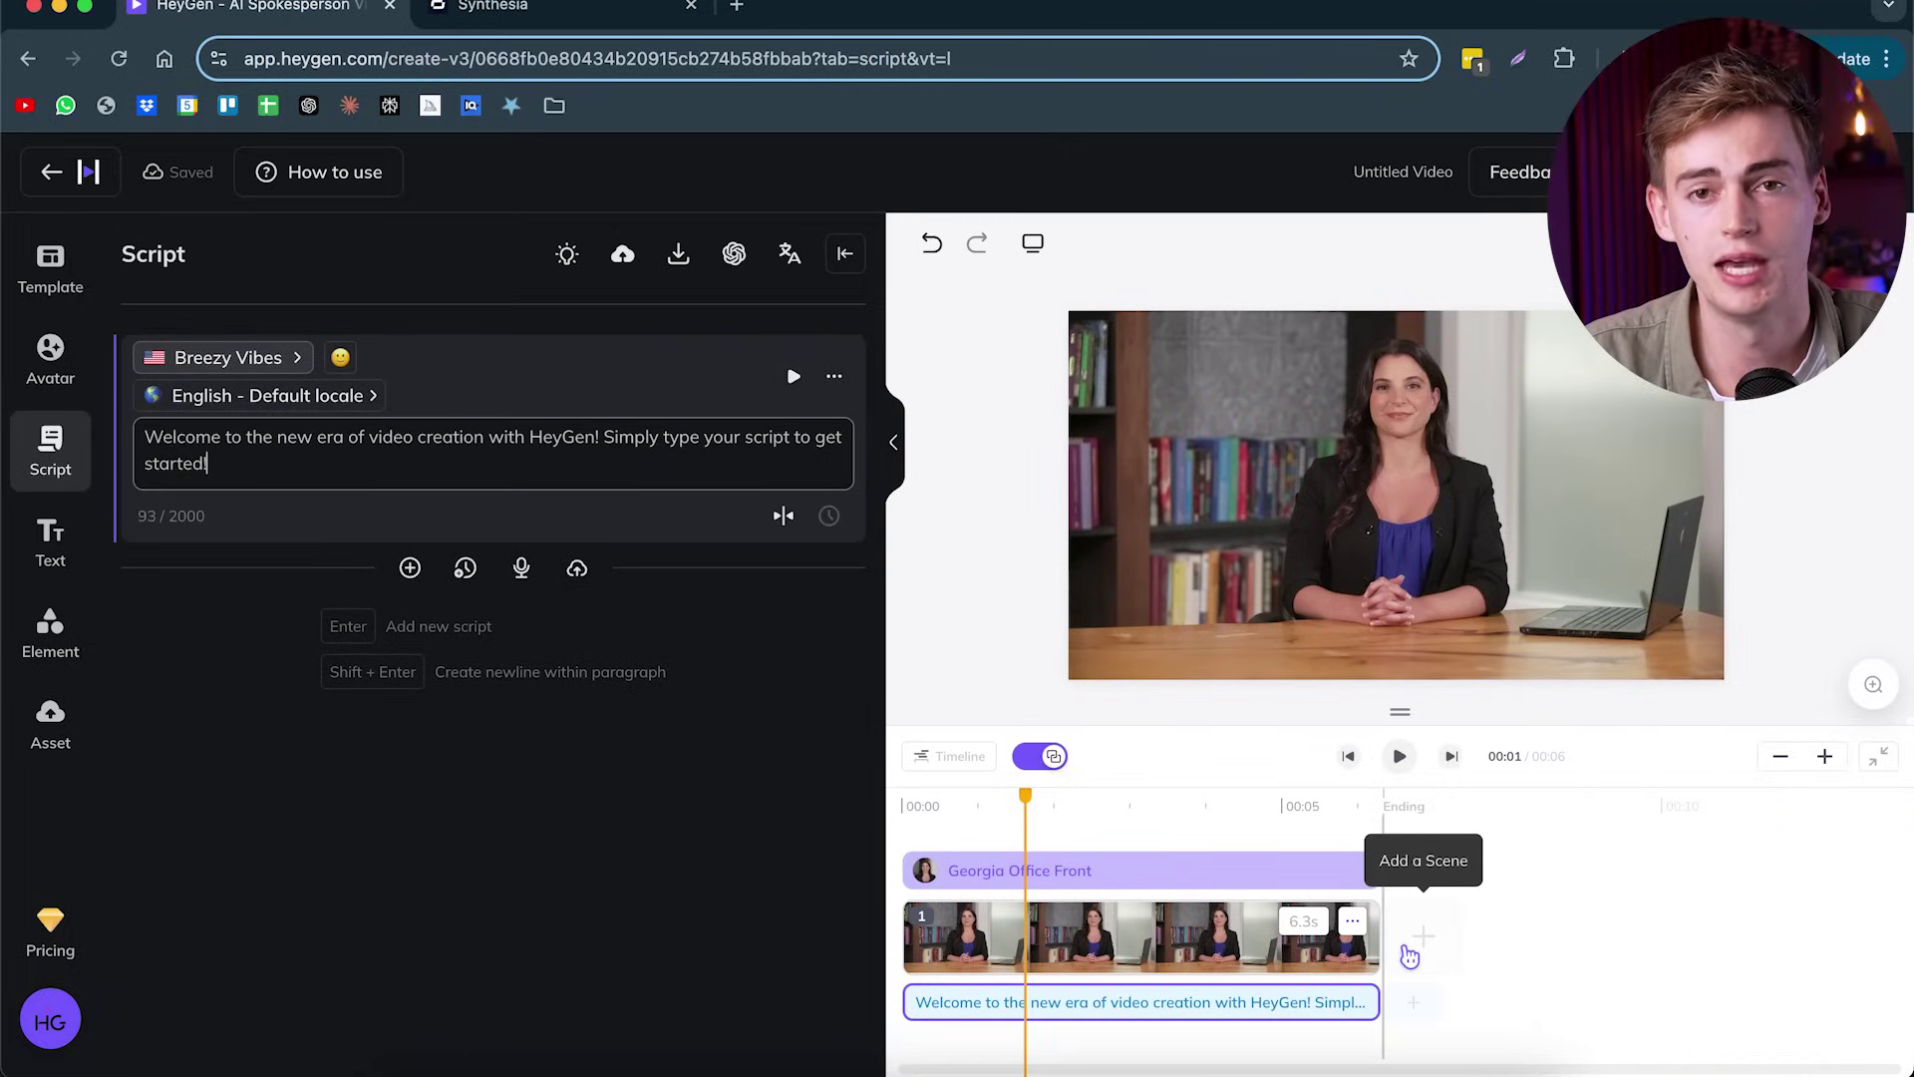
# - Add a second scene with the Nik in Black Shirt avatar and shift the avatar slightly toward the canvas's left side
pyautogui.click(1423, 943)
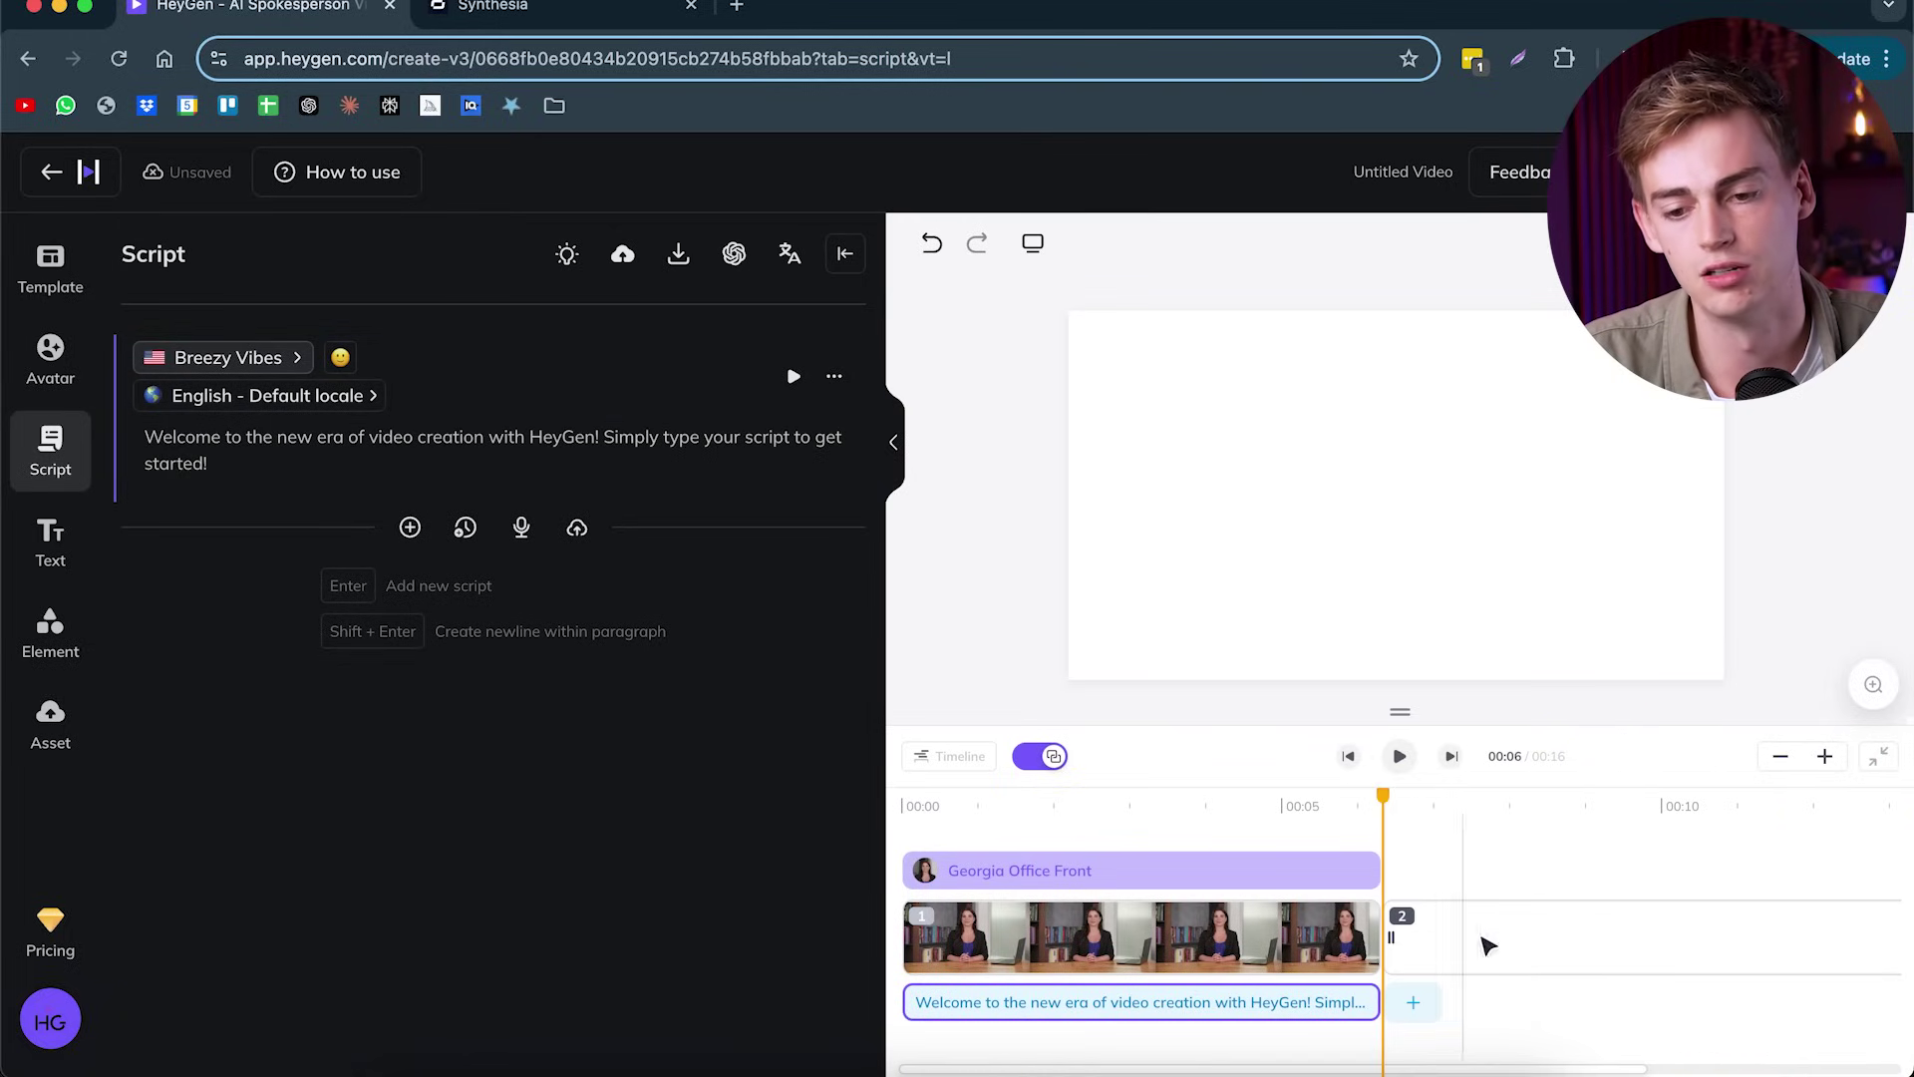
pyautogui.click(1543, 802)
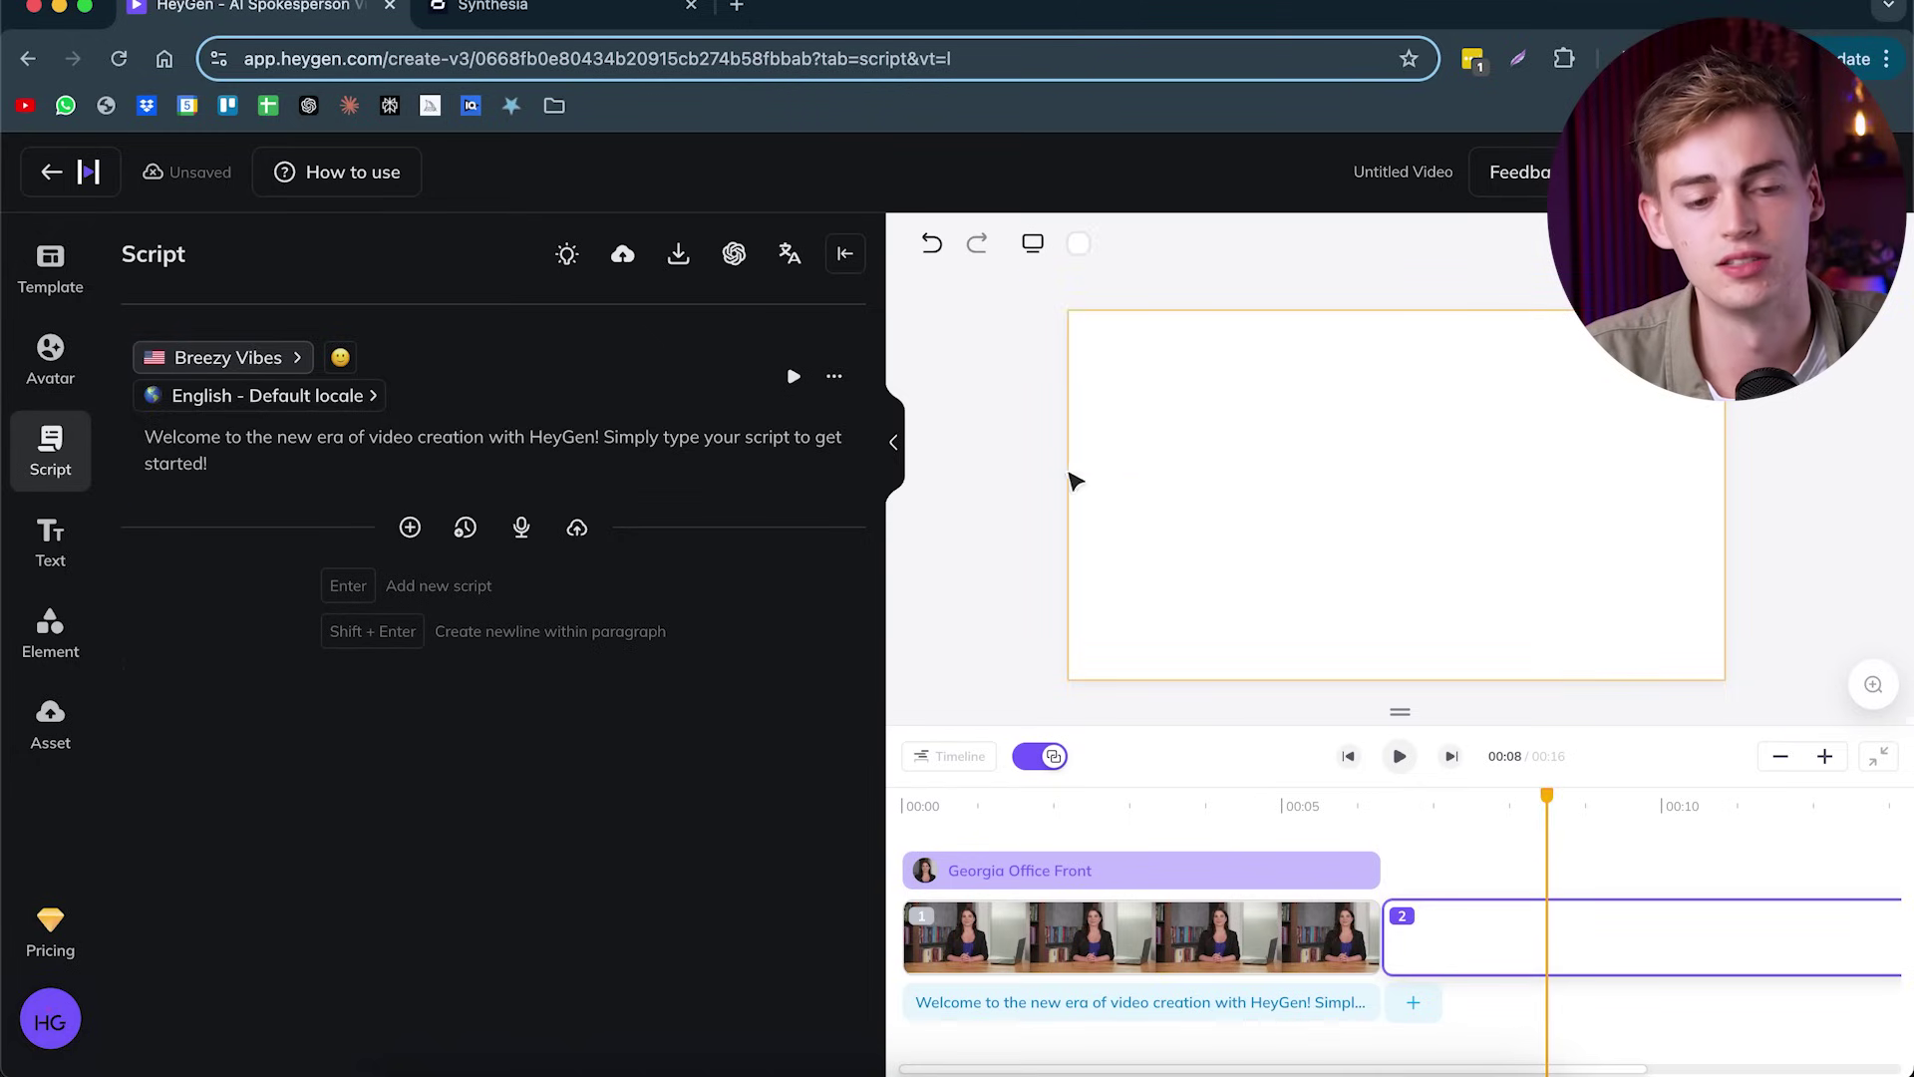
pyautogui.click(24, 364)
pyautogui.scroll(-4, 451, 705)
pyautogui.click(468, 615)
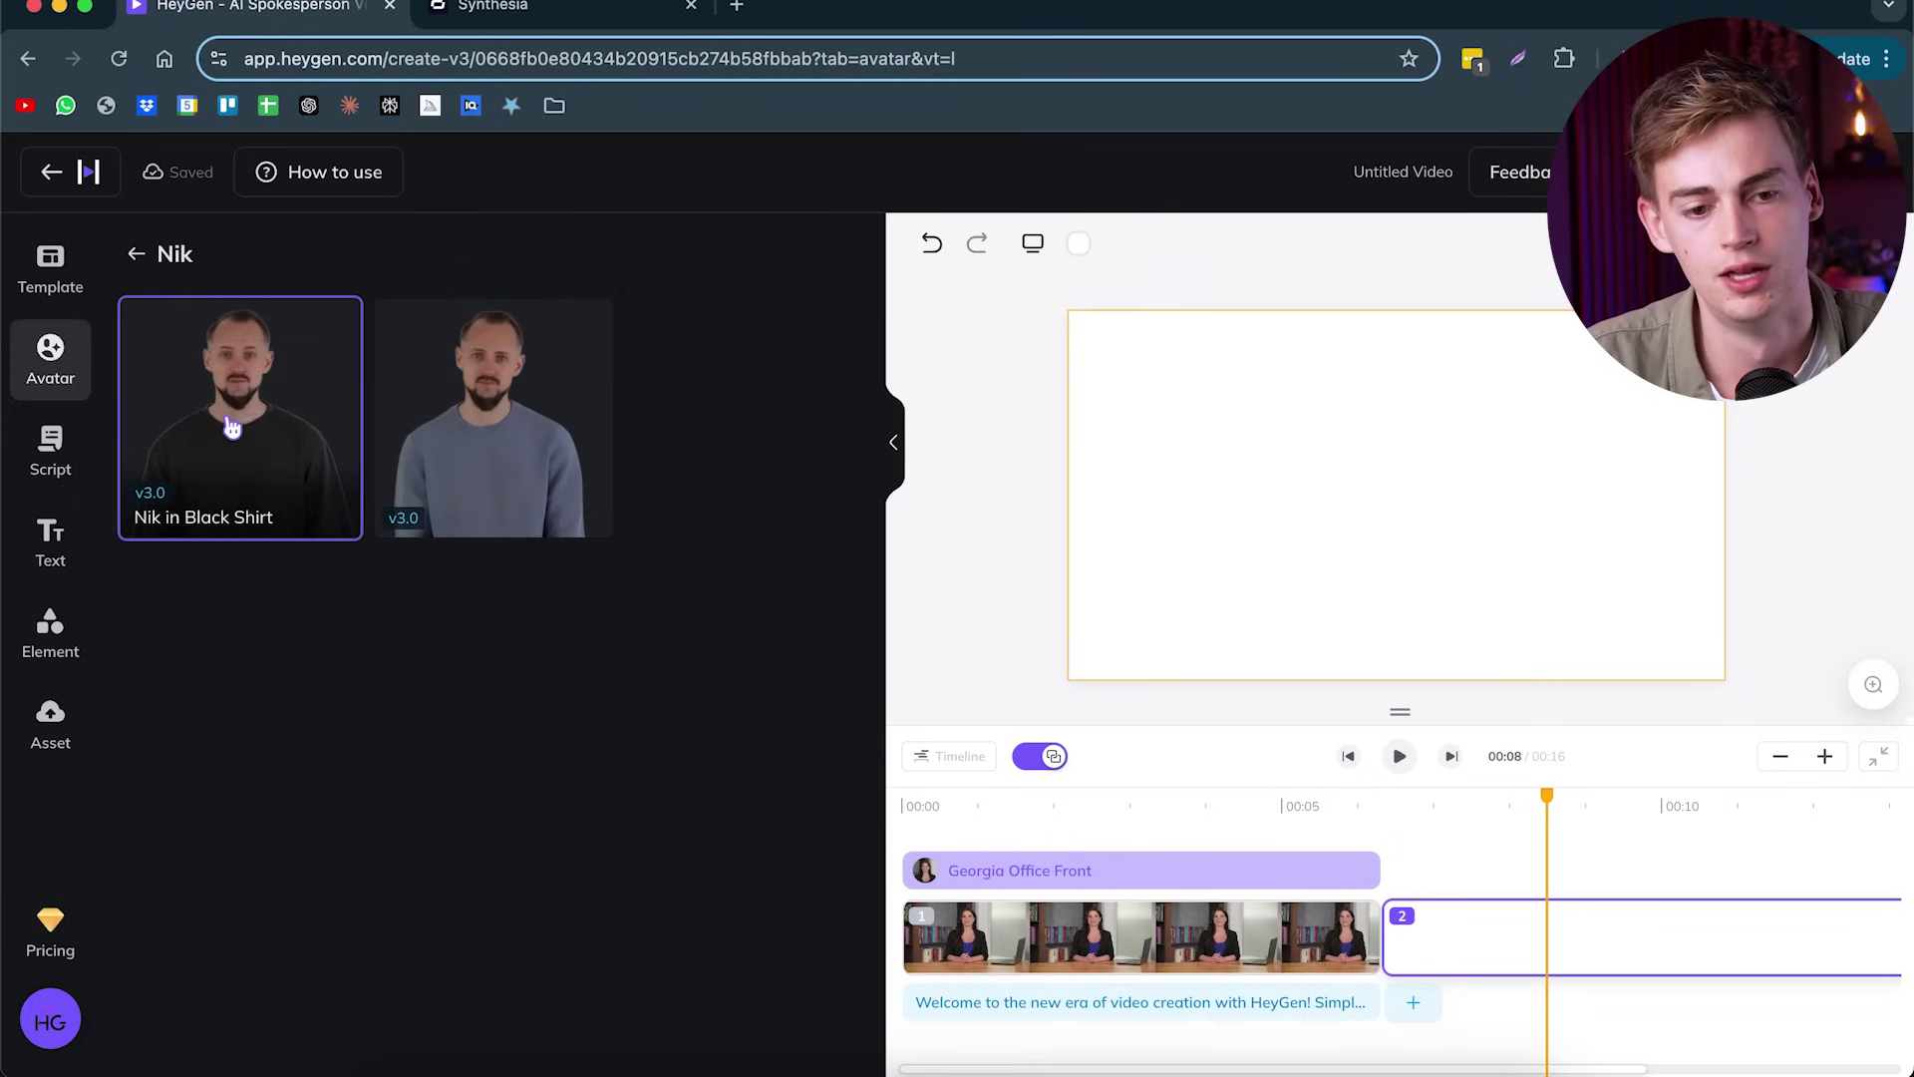
pyautogui.click(231, 427)
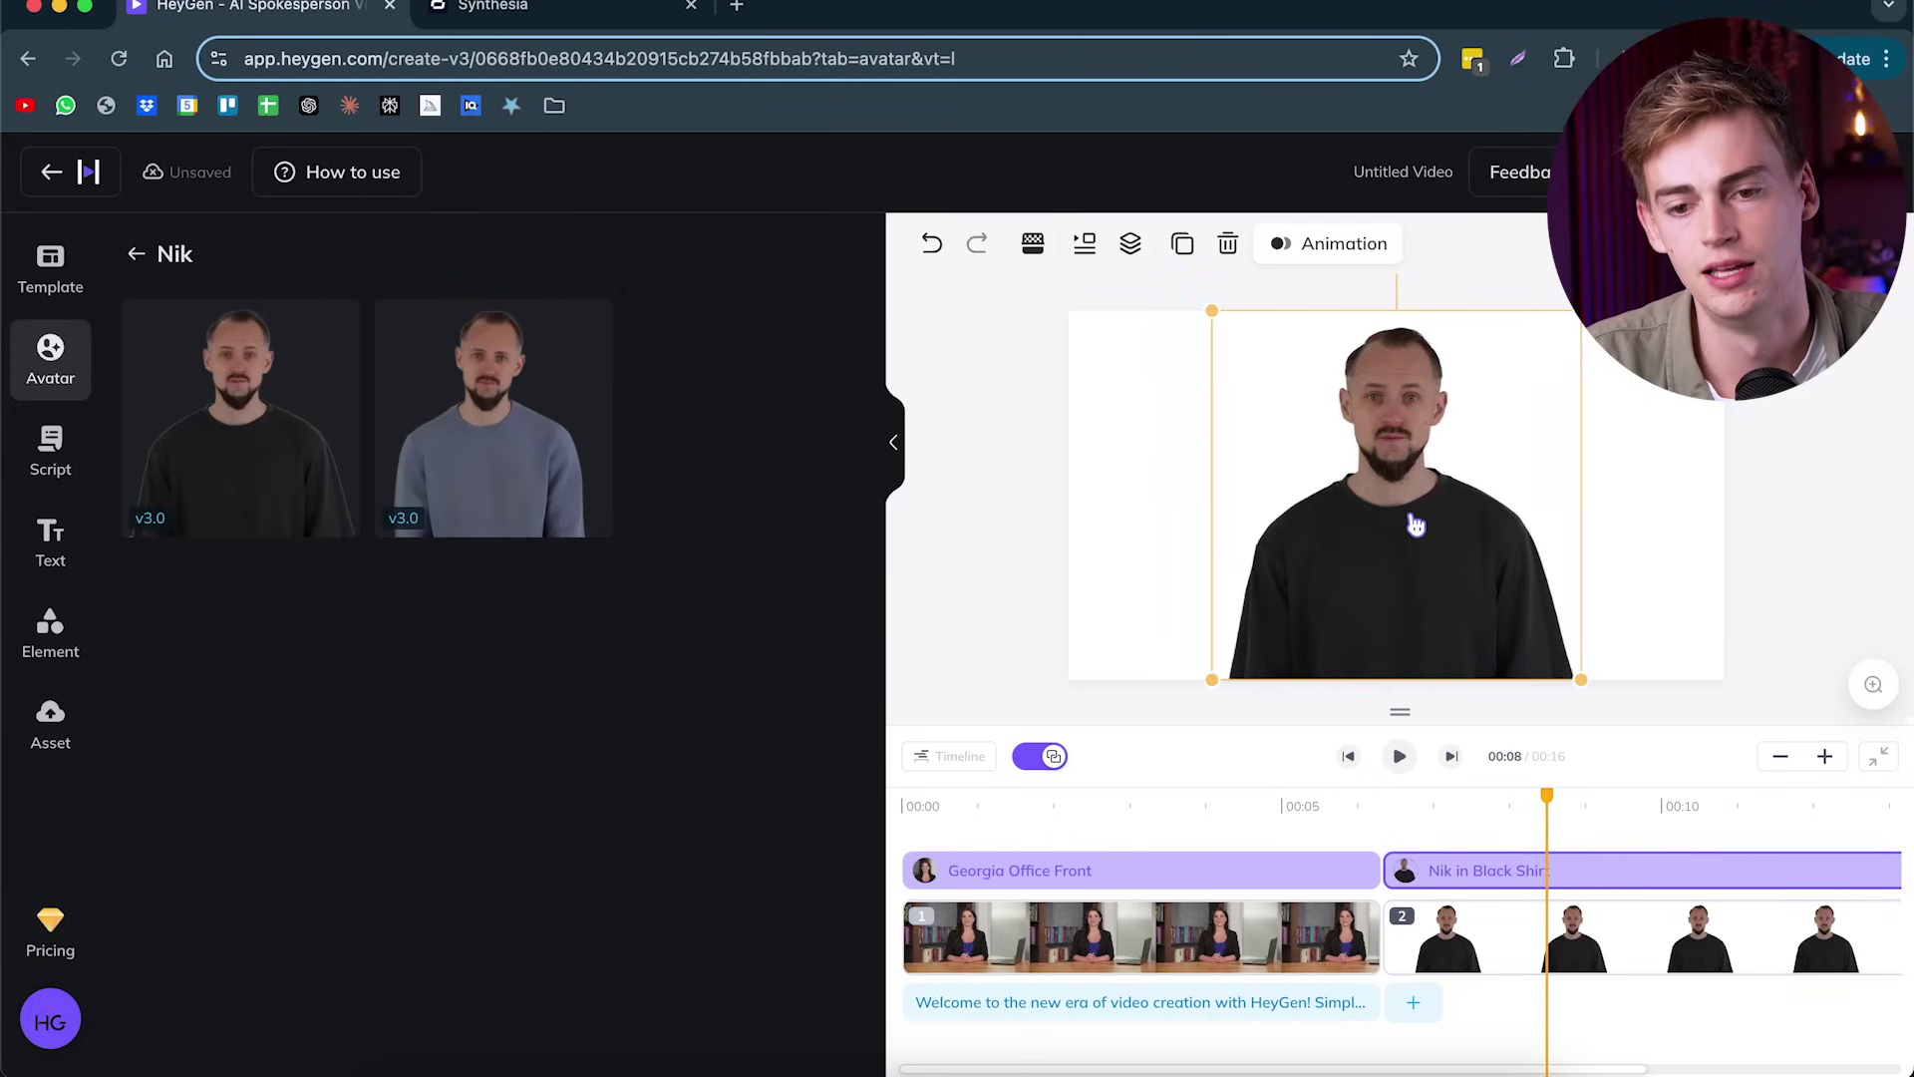
pyautogui.moveTo(1359, 507); pyautogui.dragTo(1409, 547)
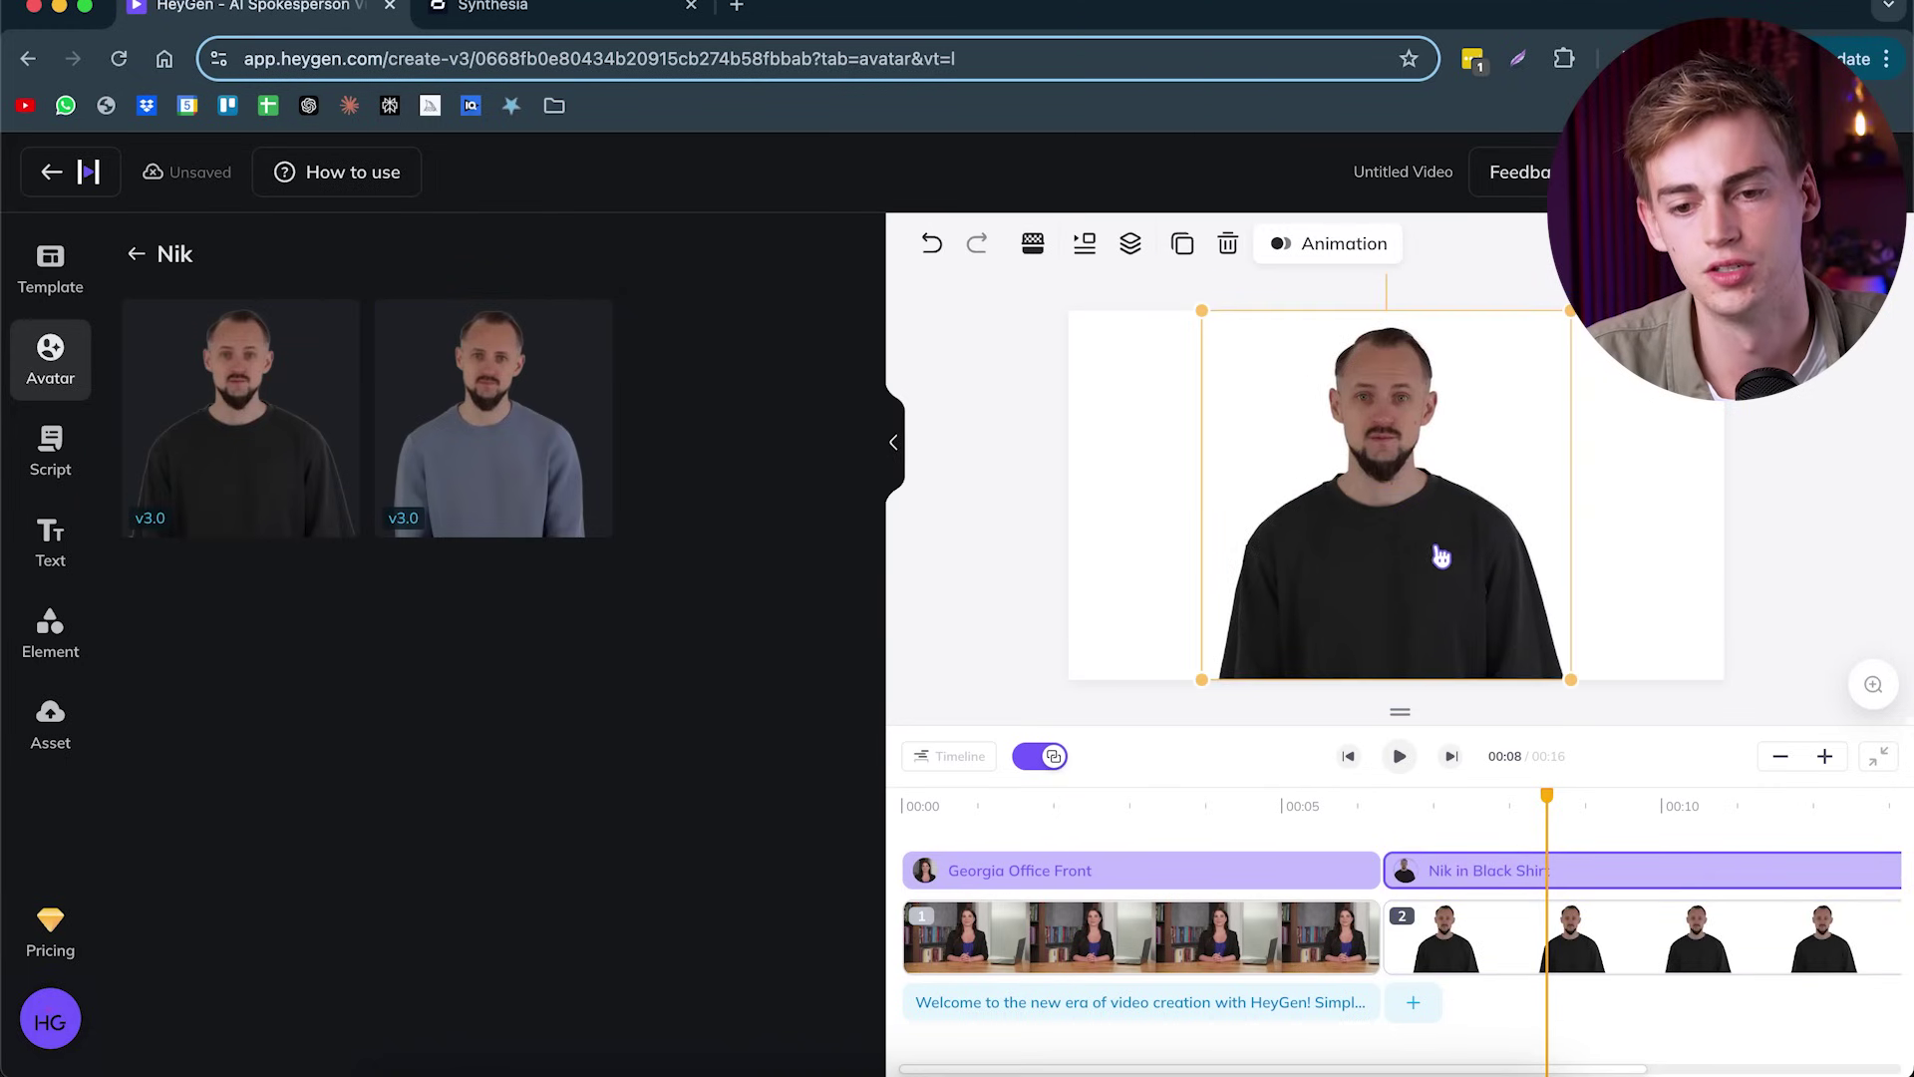
# - Try out background colours for the second scene and set it back to white #FFFFFF
pyautogui.click(1447, 449)
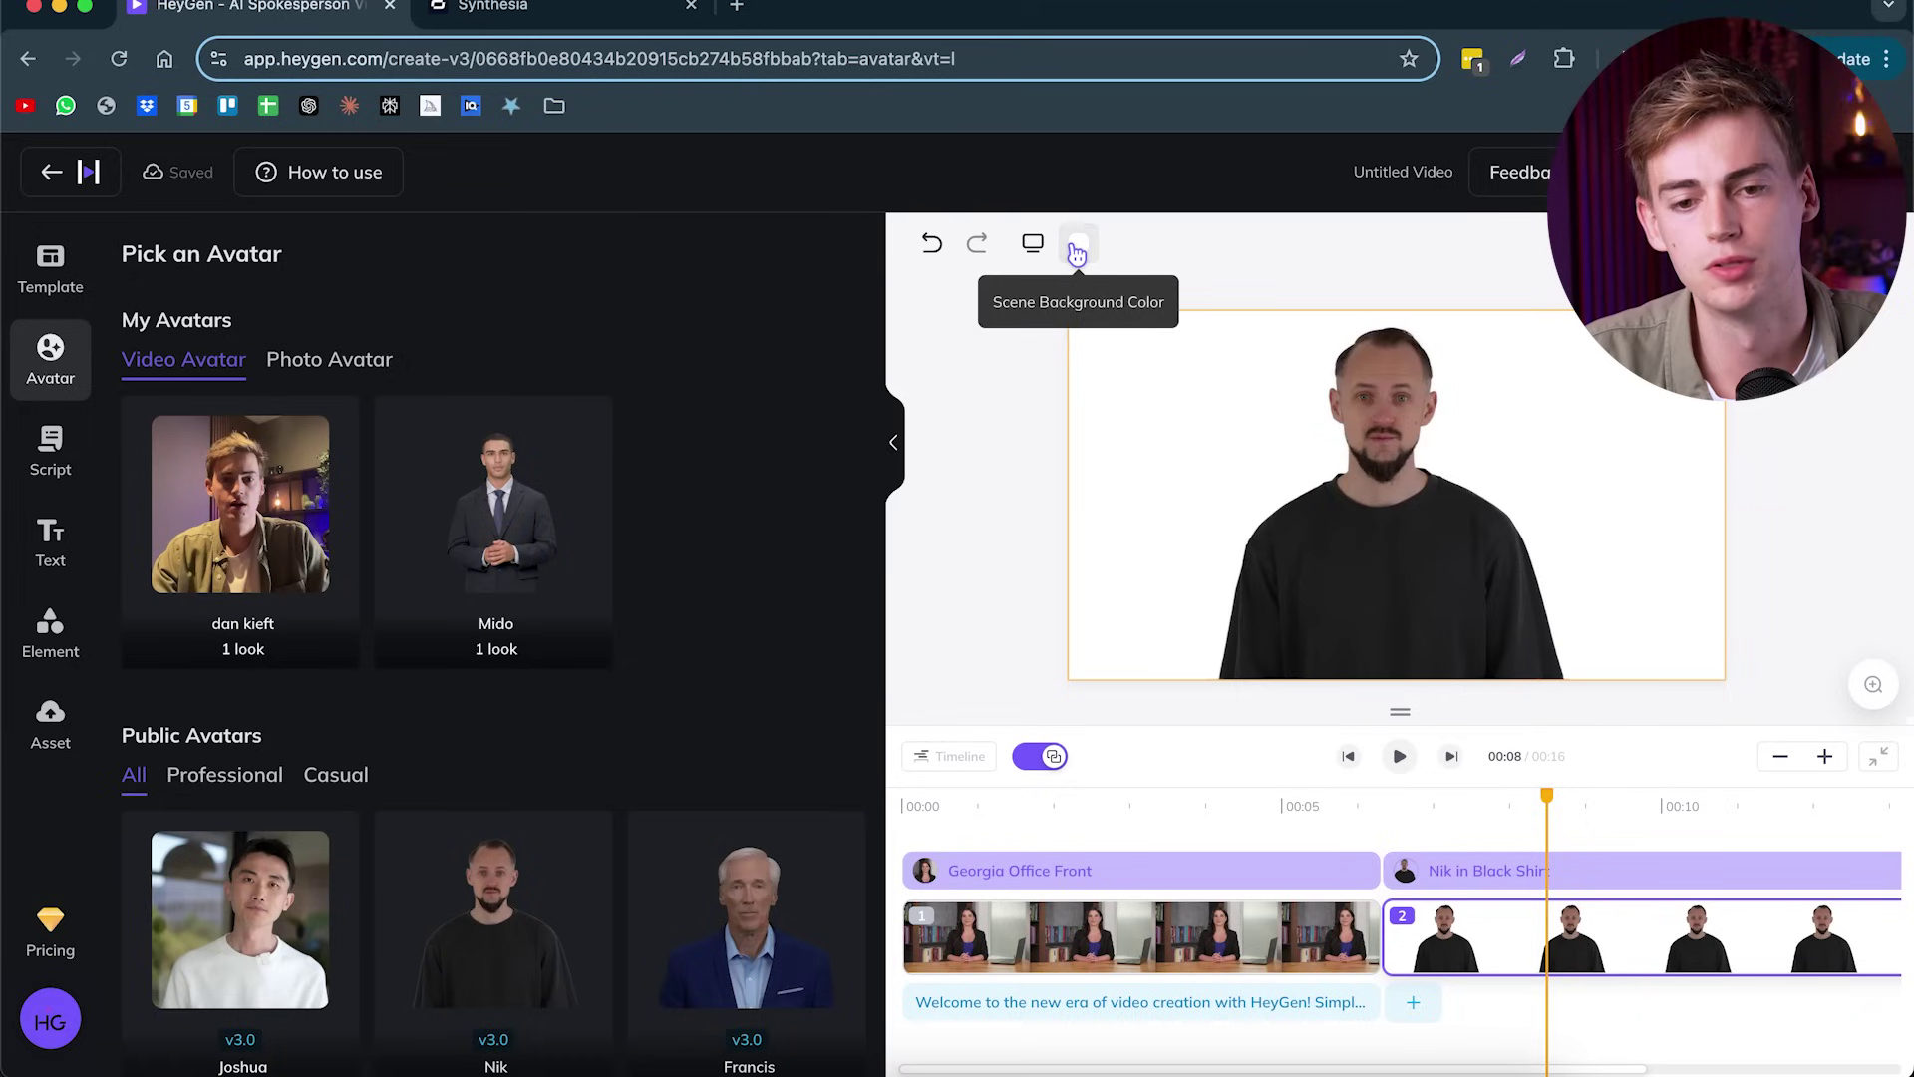
pyautogui.click(1078, 243)
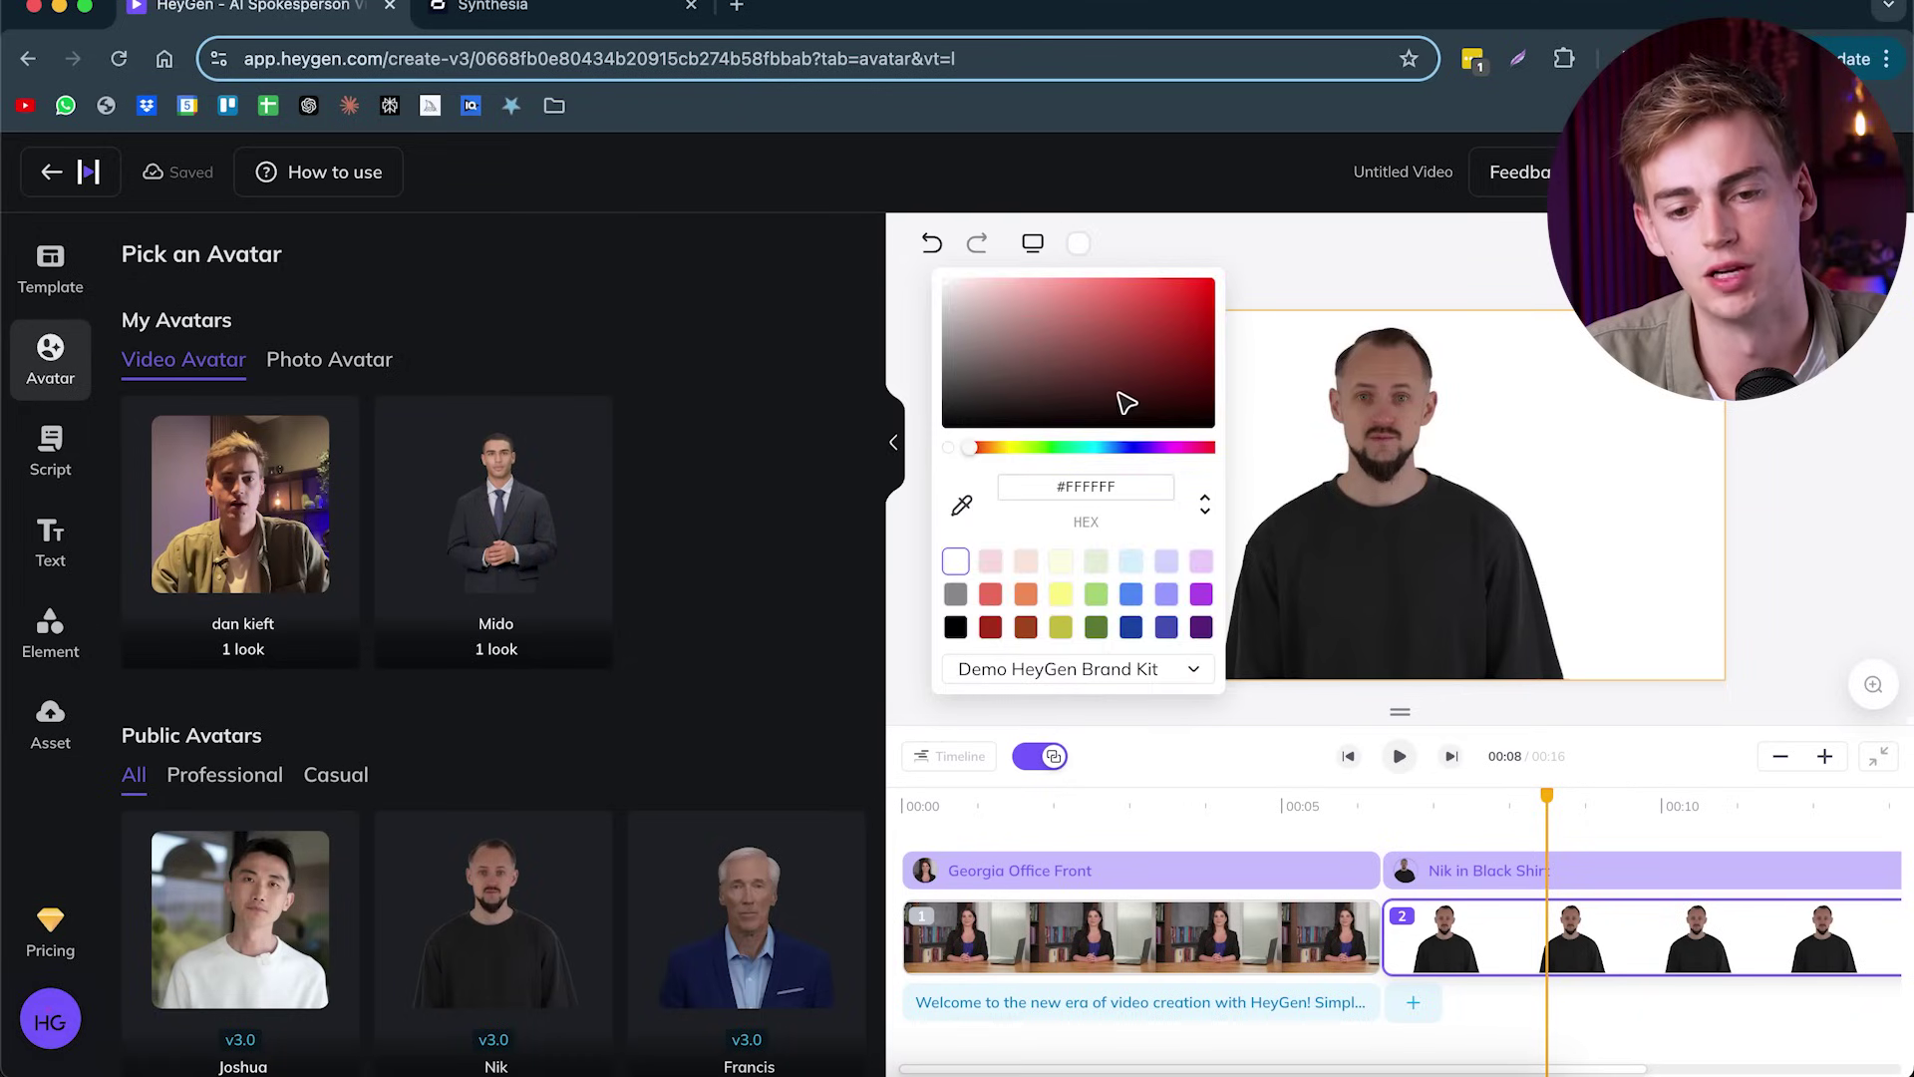
pyautogui.click(1163, 320)
pyautogui.moveTo(978, 333); pyautogui.dragTo(917, 264)
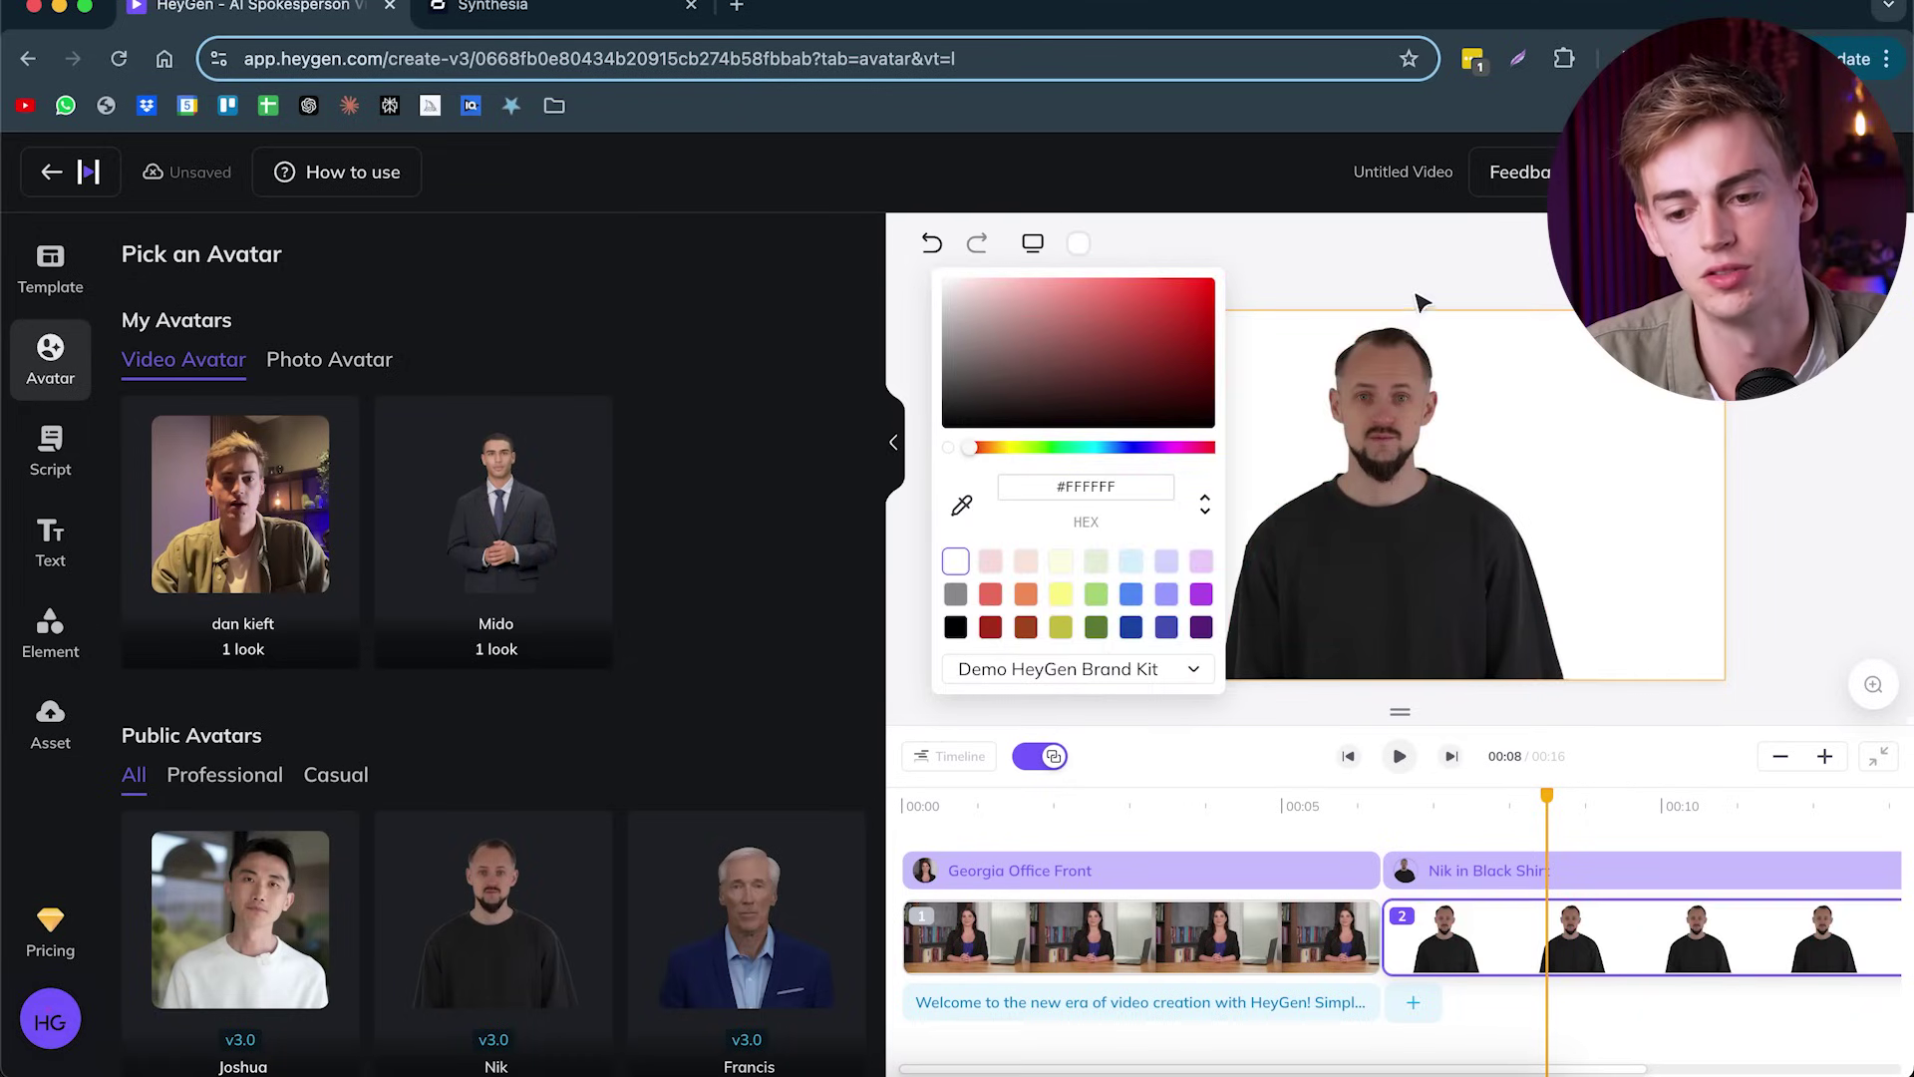
pyautogui.click(1419, 299)
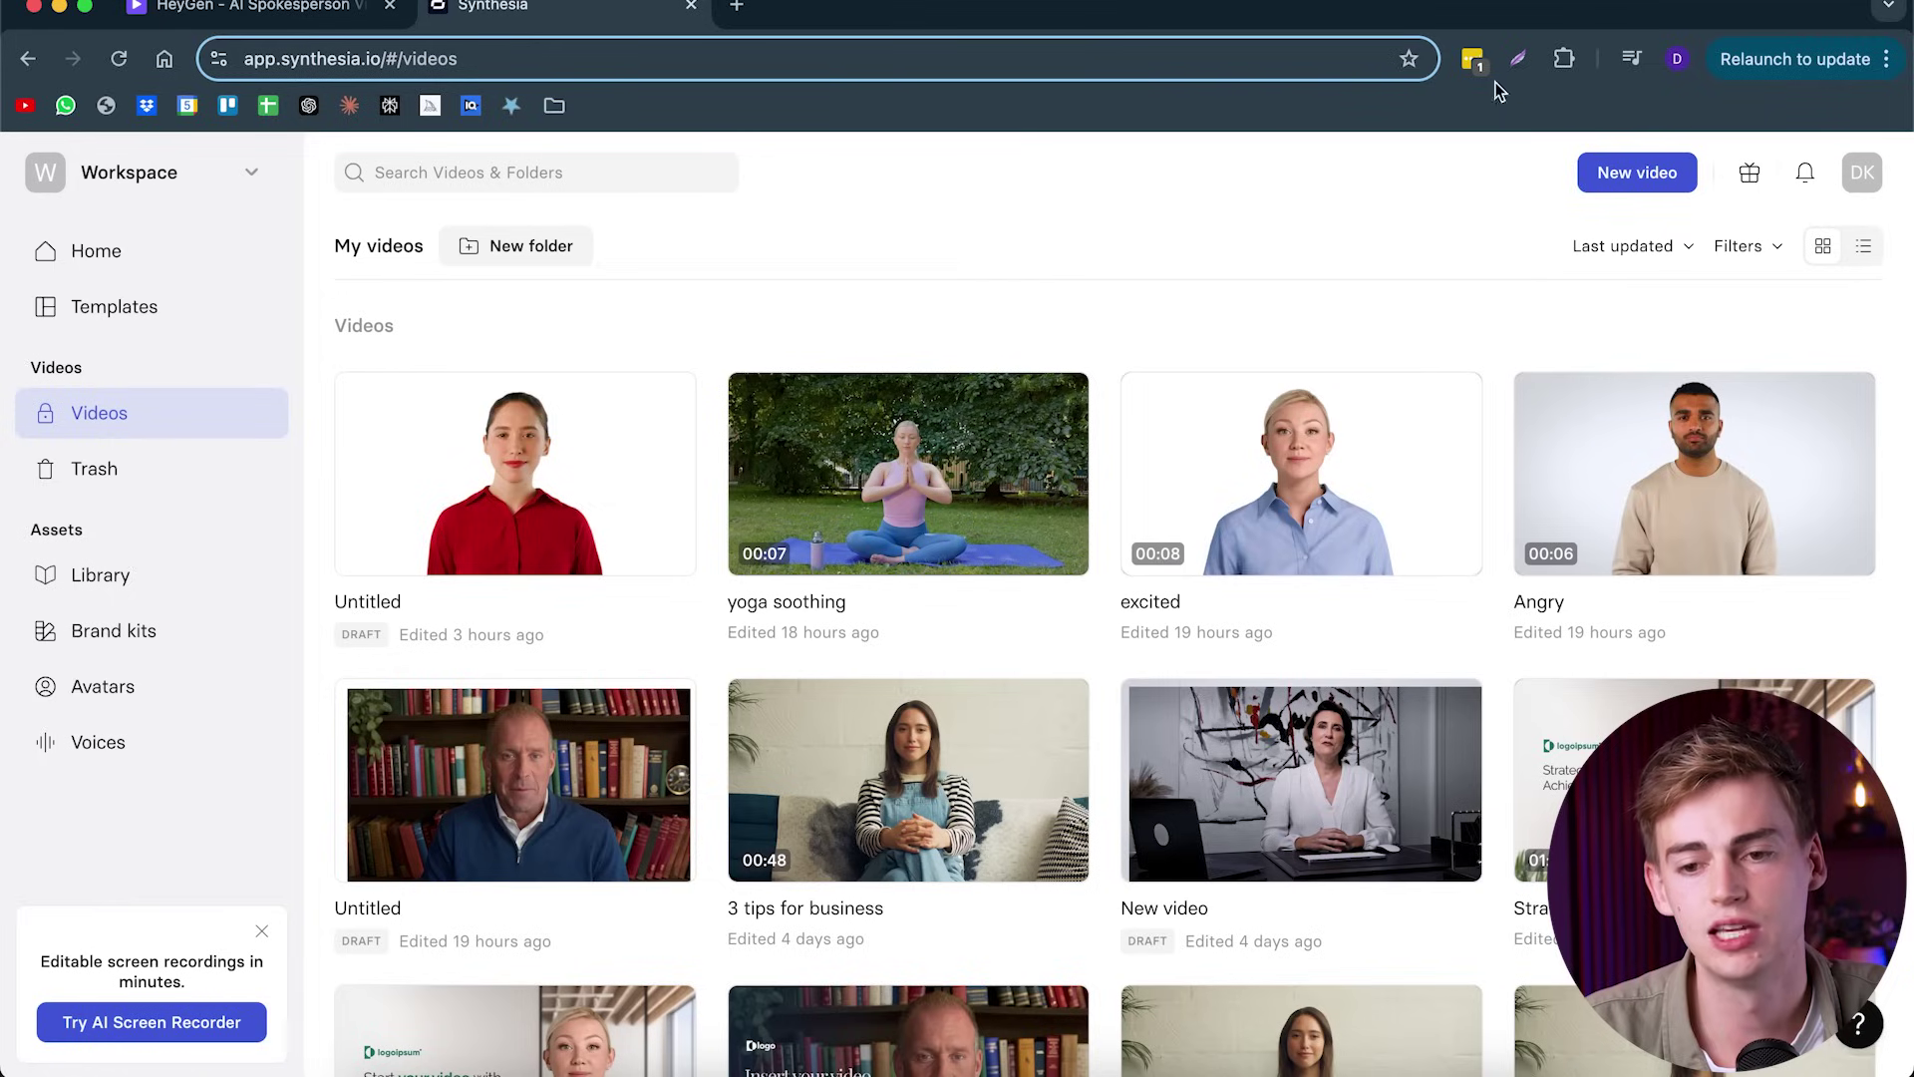
# - In Synthesia, start a new video from blank and move its avatar near the middle of the canvas
pyautogui.click(1643, 185)
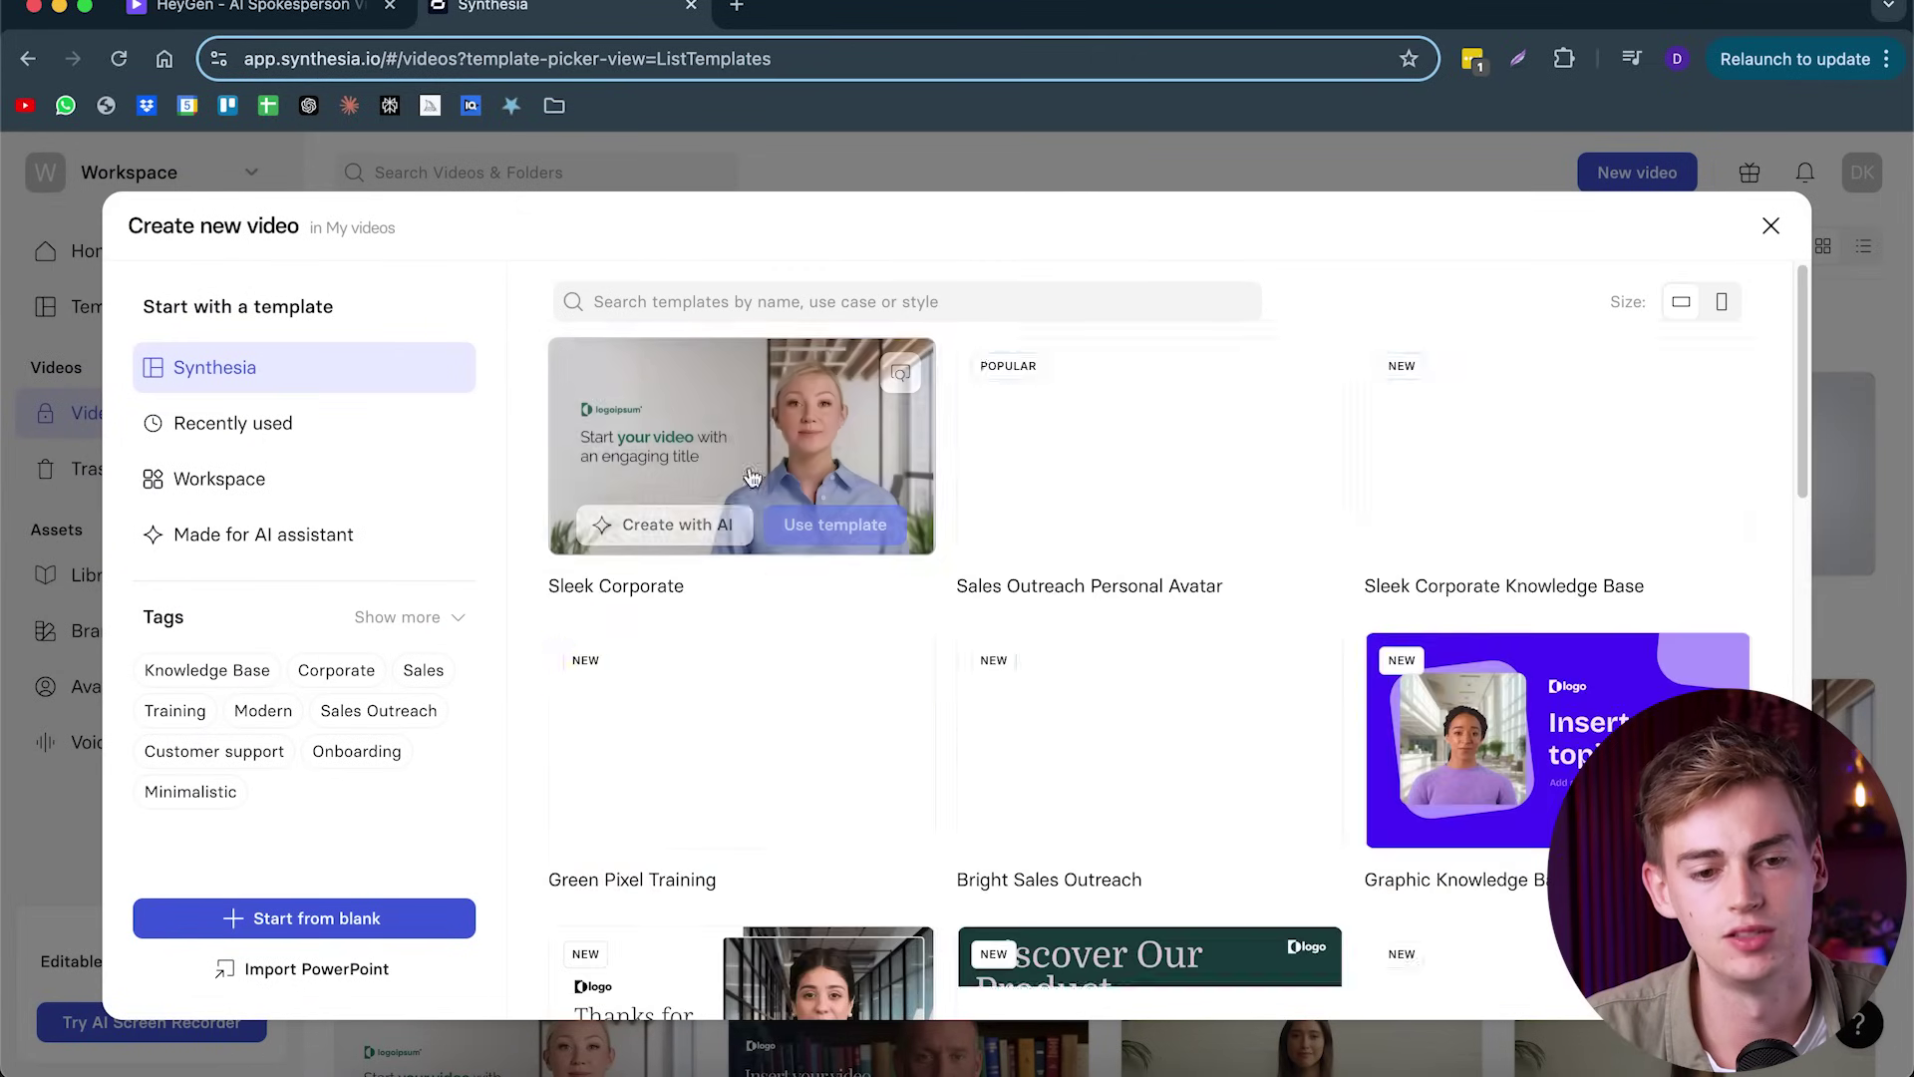
pyautogui.click(295, 923)
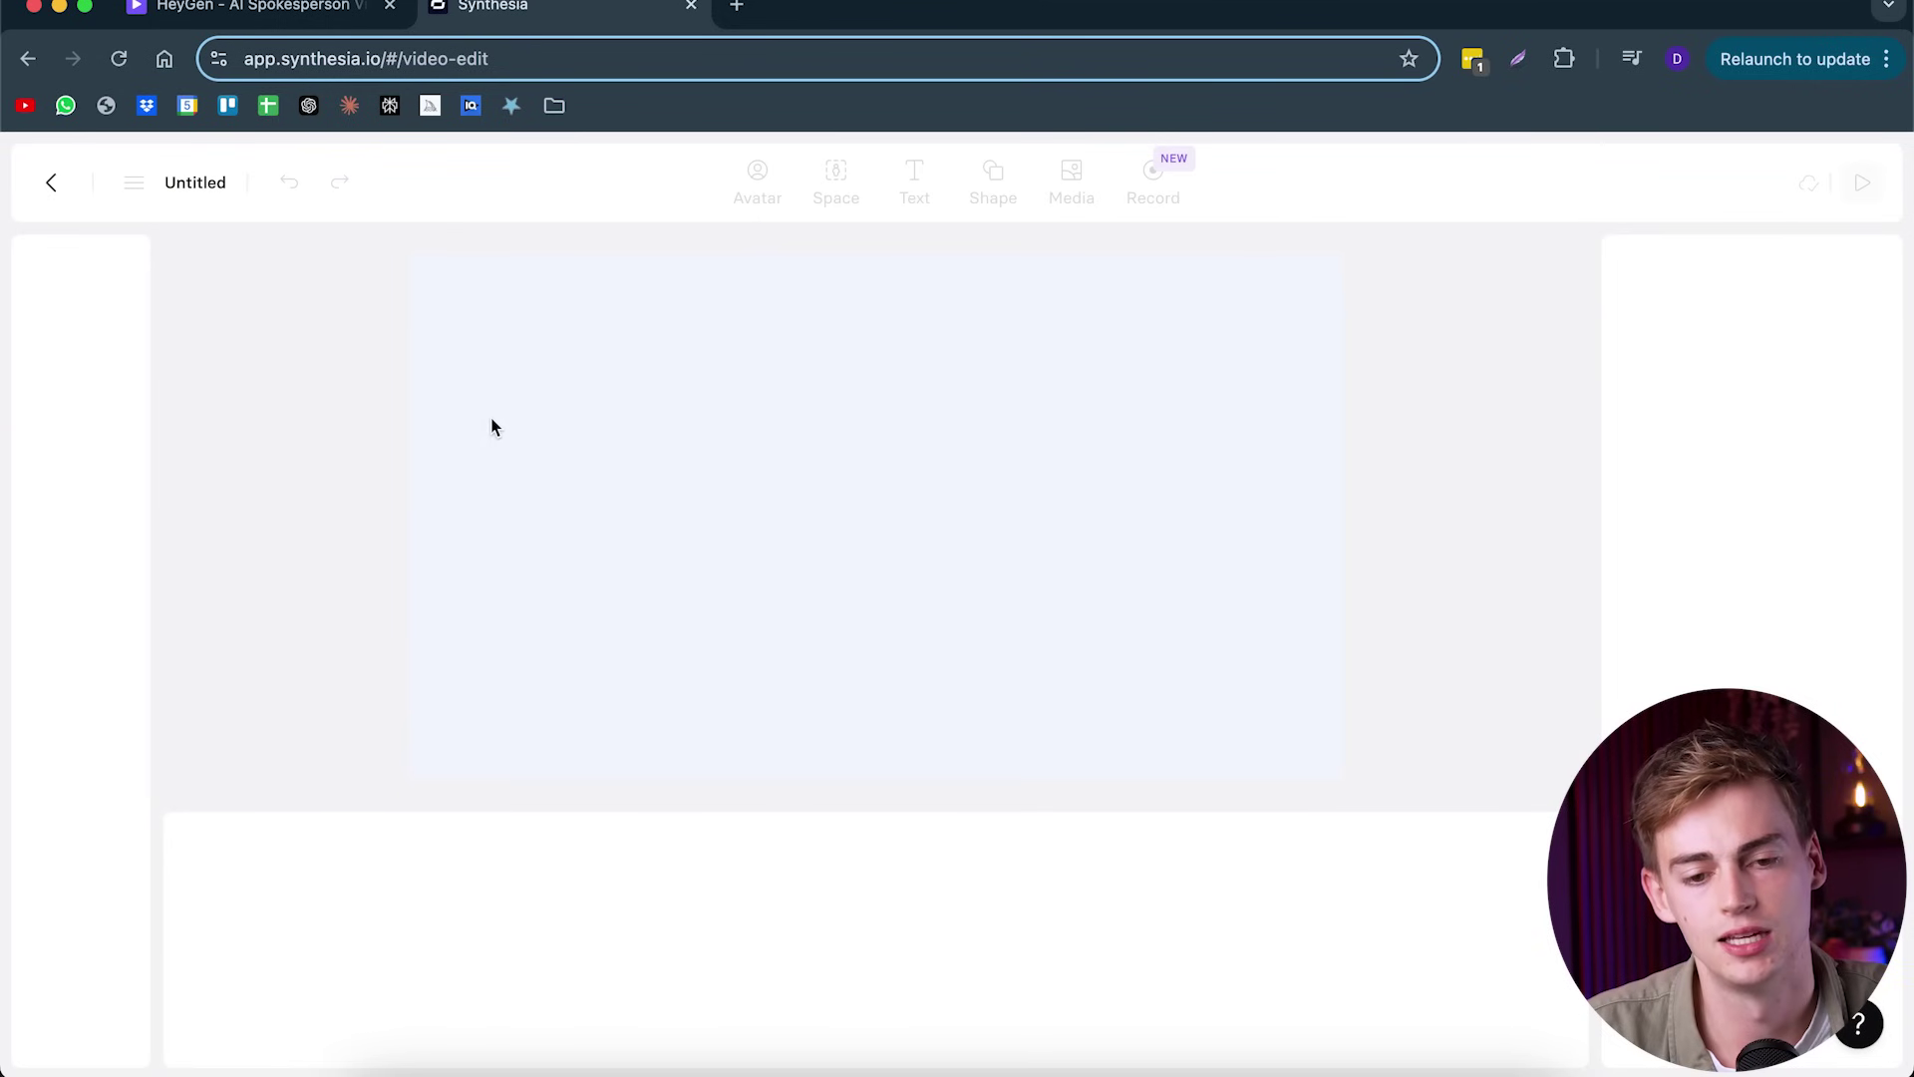
pyautogui.moveTo(1196, 573); pyautogui.dragTo(919, 598)
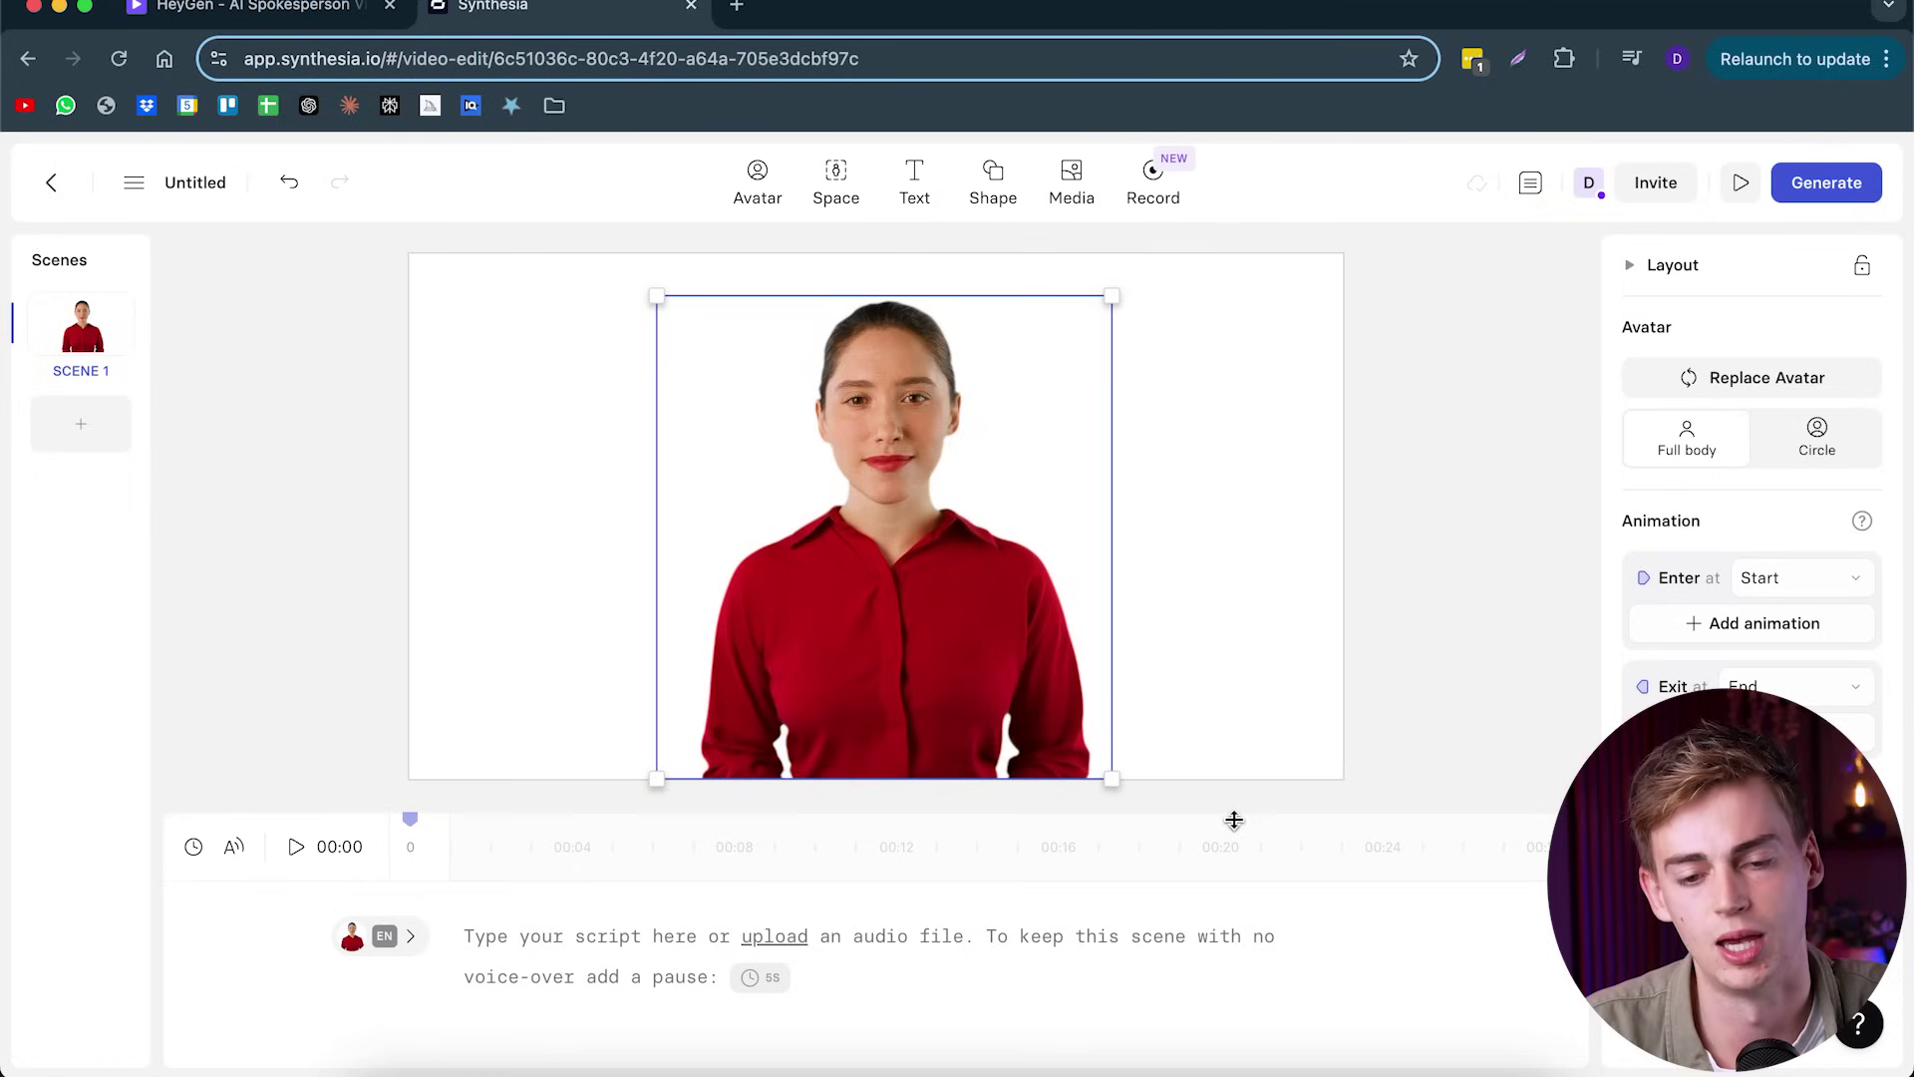
# - Switch to the HeyGen project to look at its timeline for comparison, and return to Synthesia
pyautogui.click(218, 8)
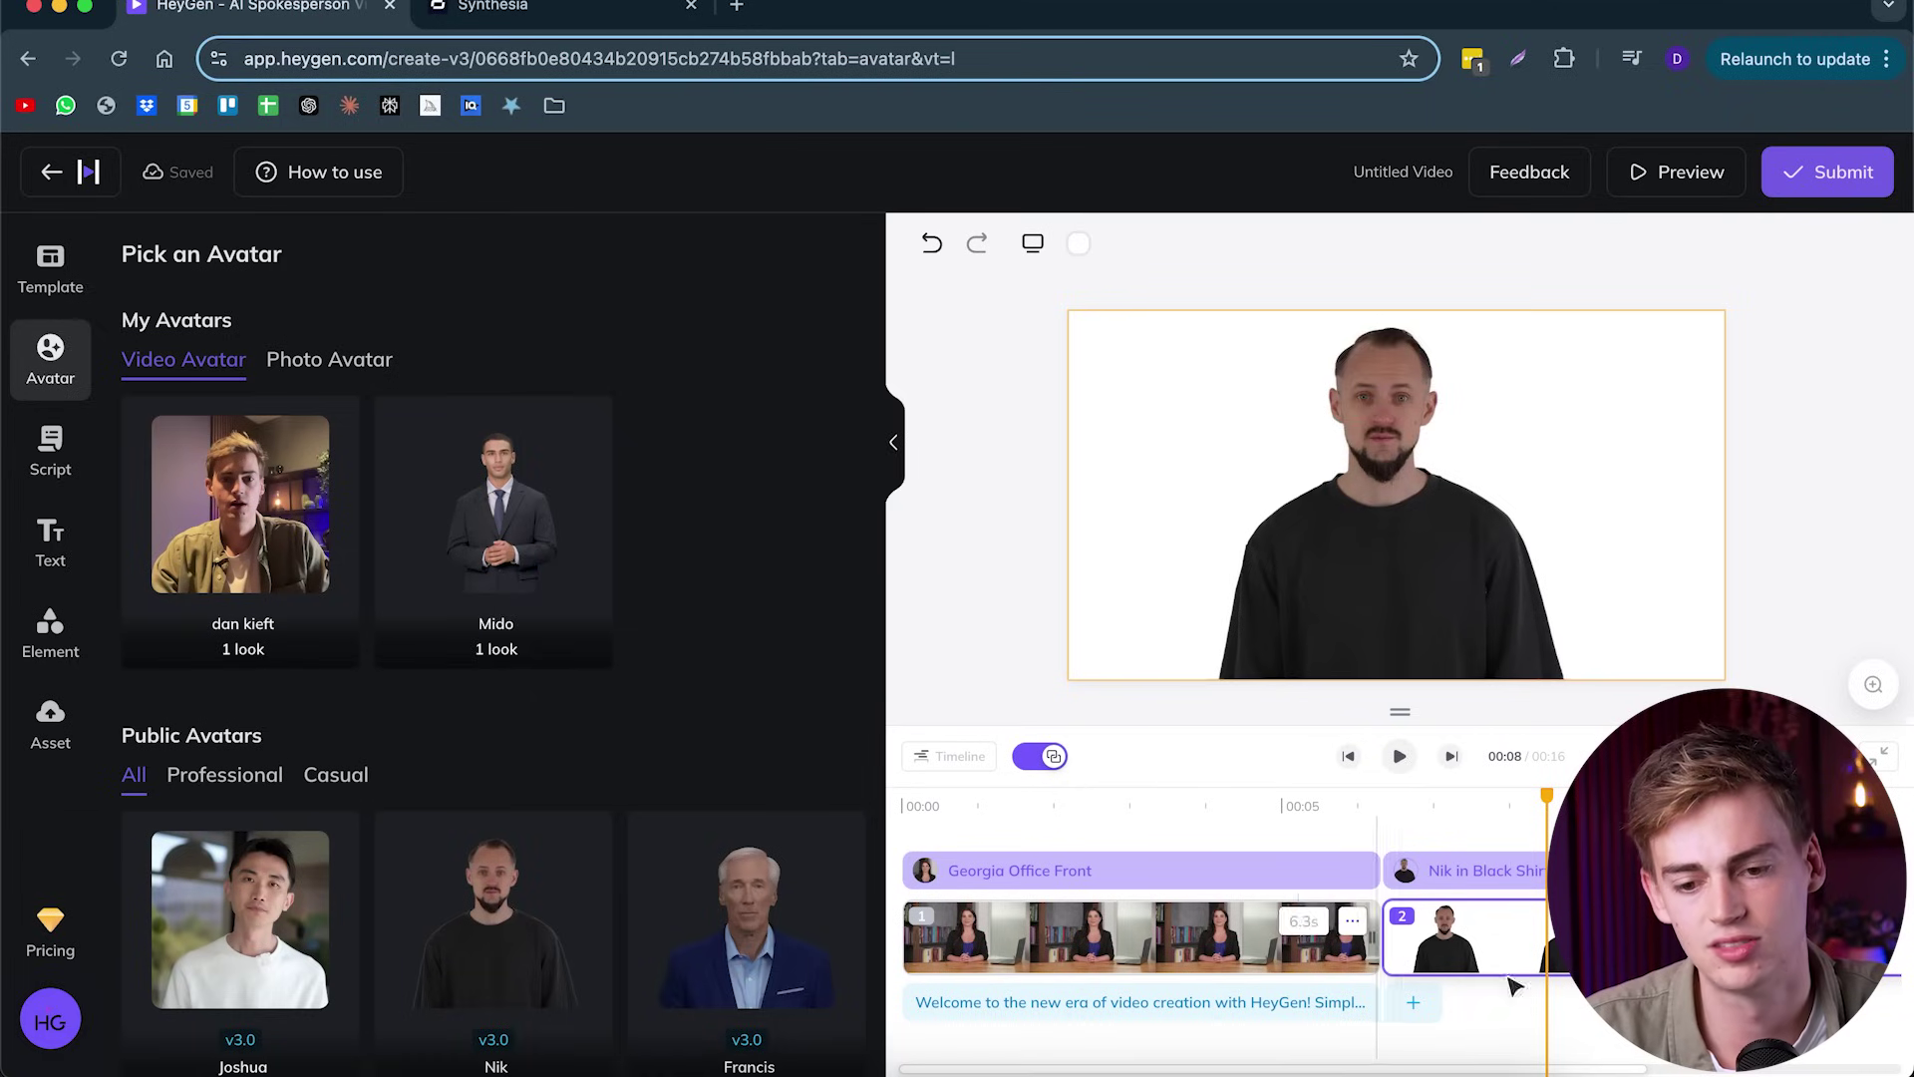
pyautogui.click(539, 8)
# - Add a second scene using the plain avatar-only layout, the first in the Default template
pyautogui.click(81, 423)
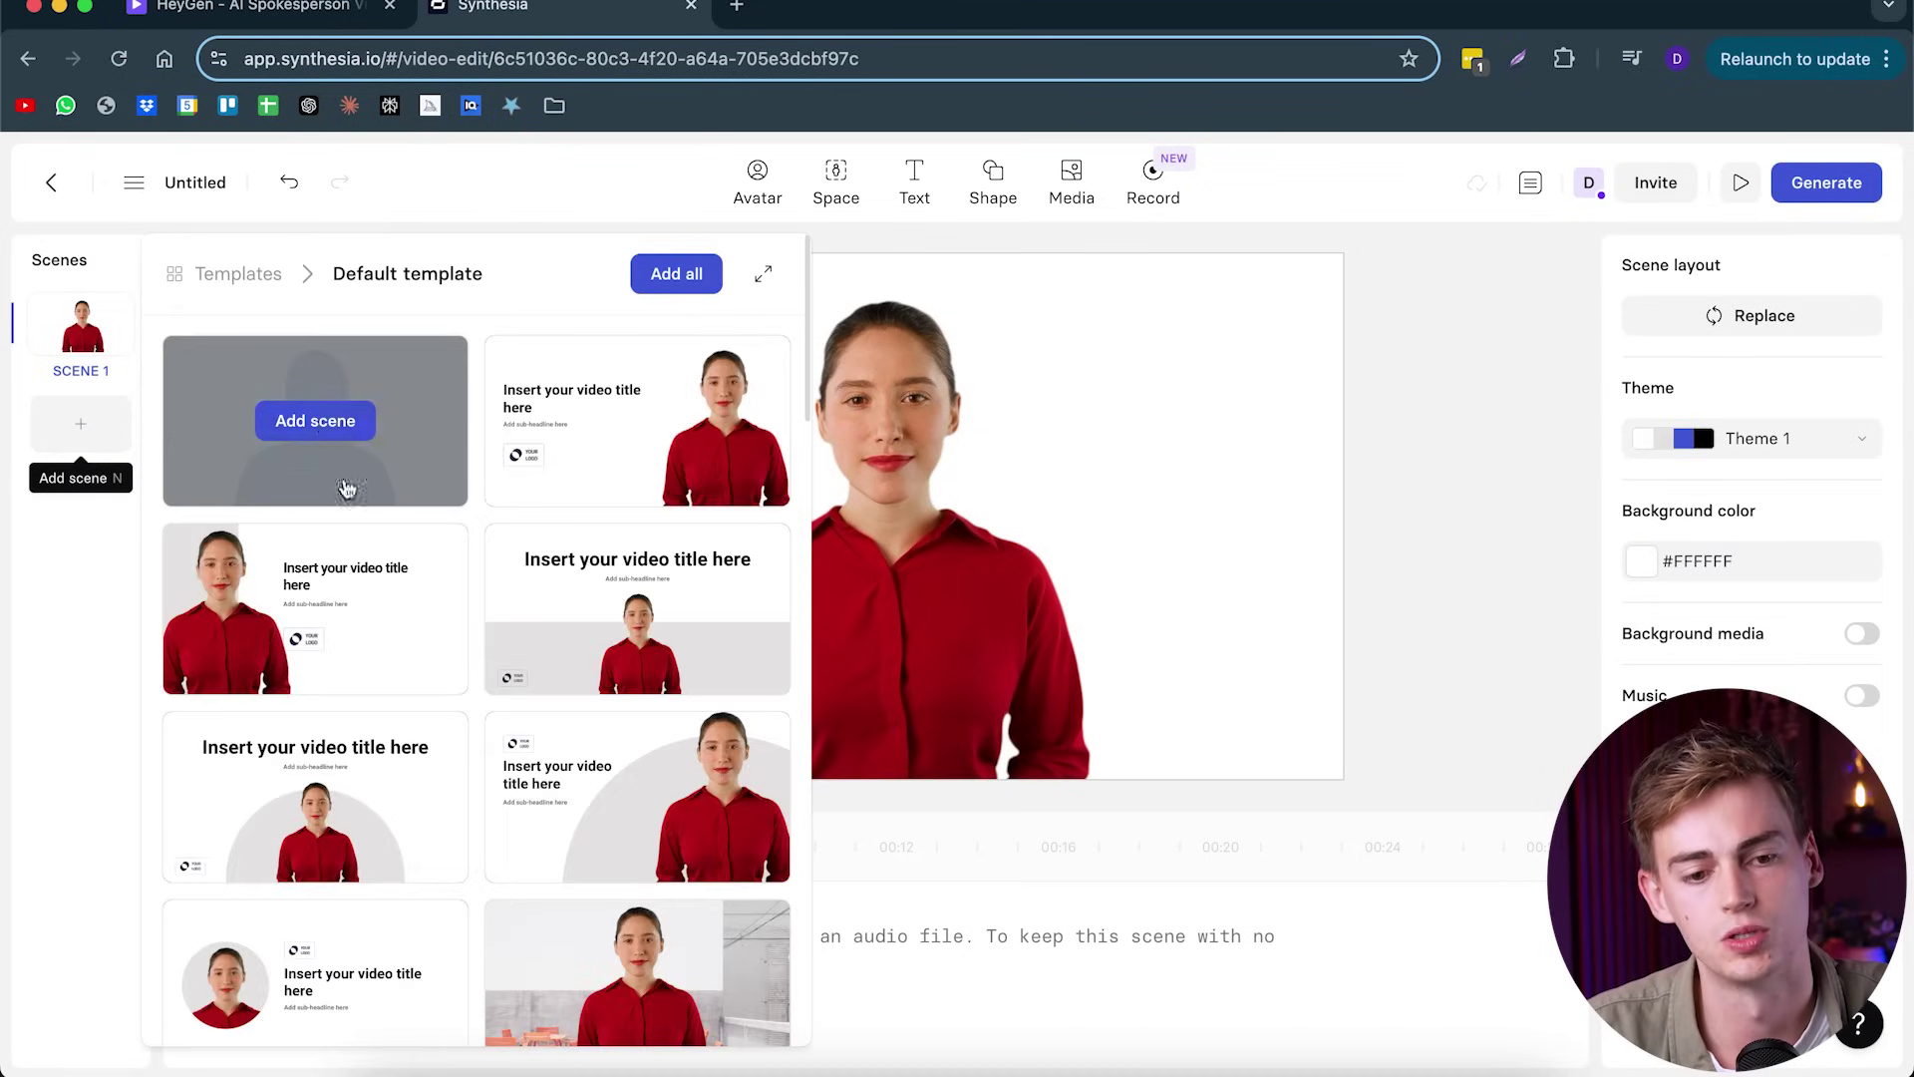
pyautogui.scroll(-2, 600, 869)
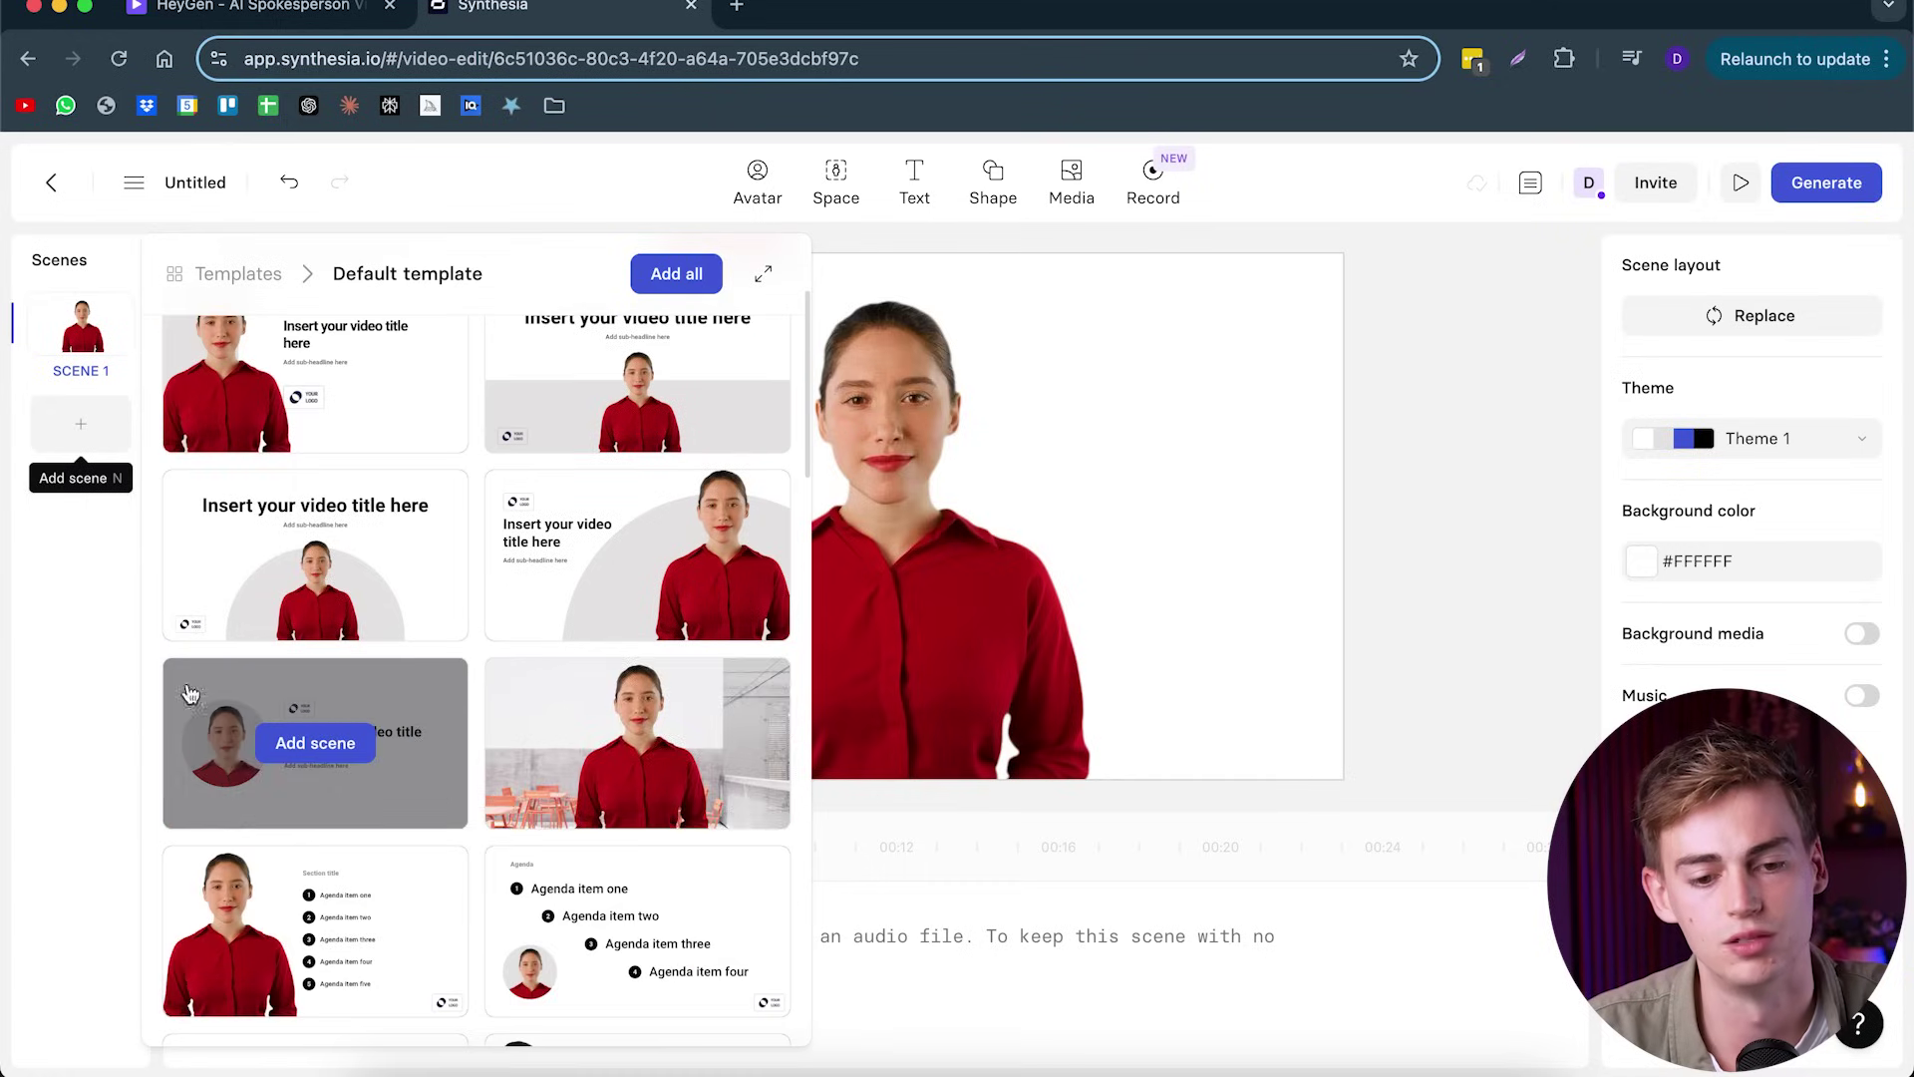
pyautogui.scroll(3, 319, 599)
pyautogui.click(319, 422)
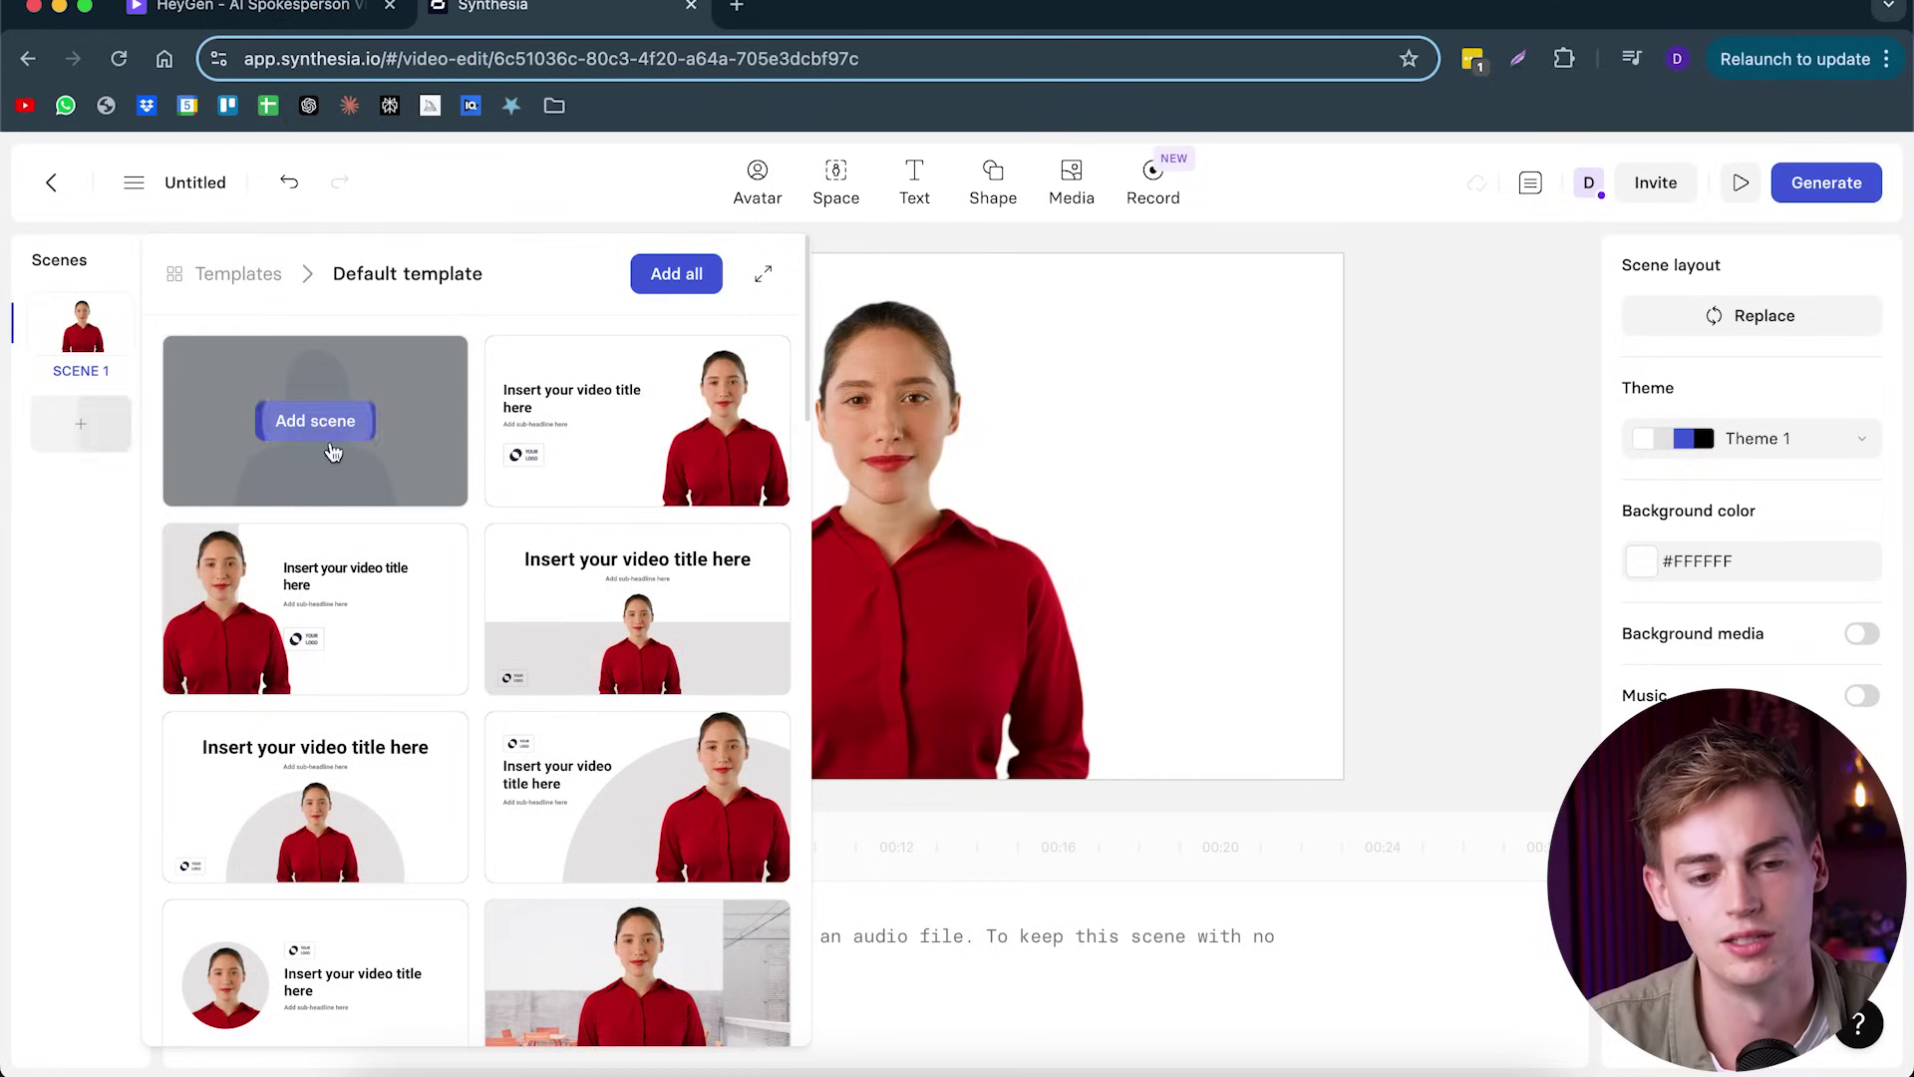
# - Replace the first scene's avatar with the Alex avatar seated on a sofa in striped sleeves and denim overalls
pyautogui.click(1033, 543)
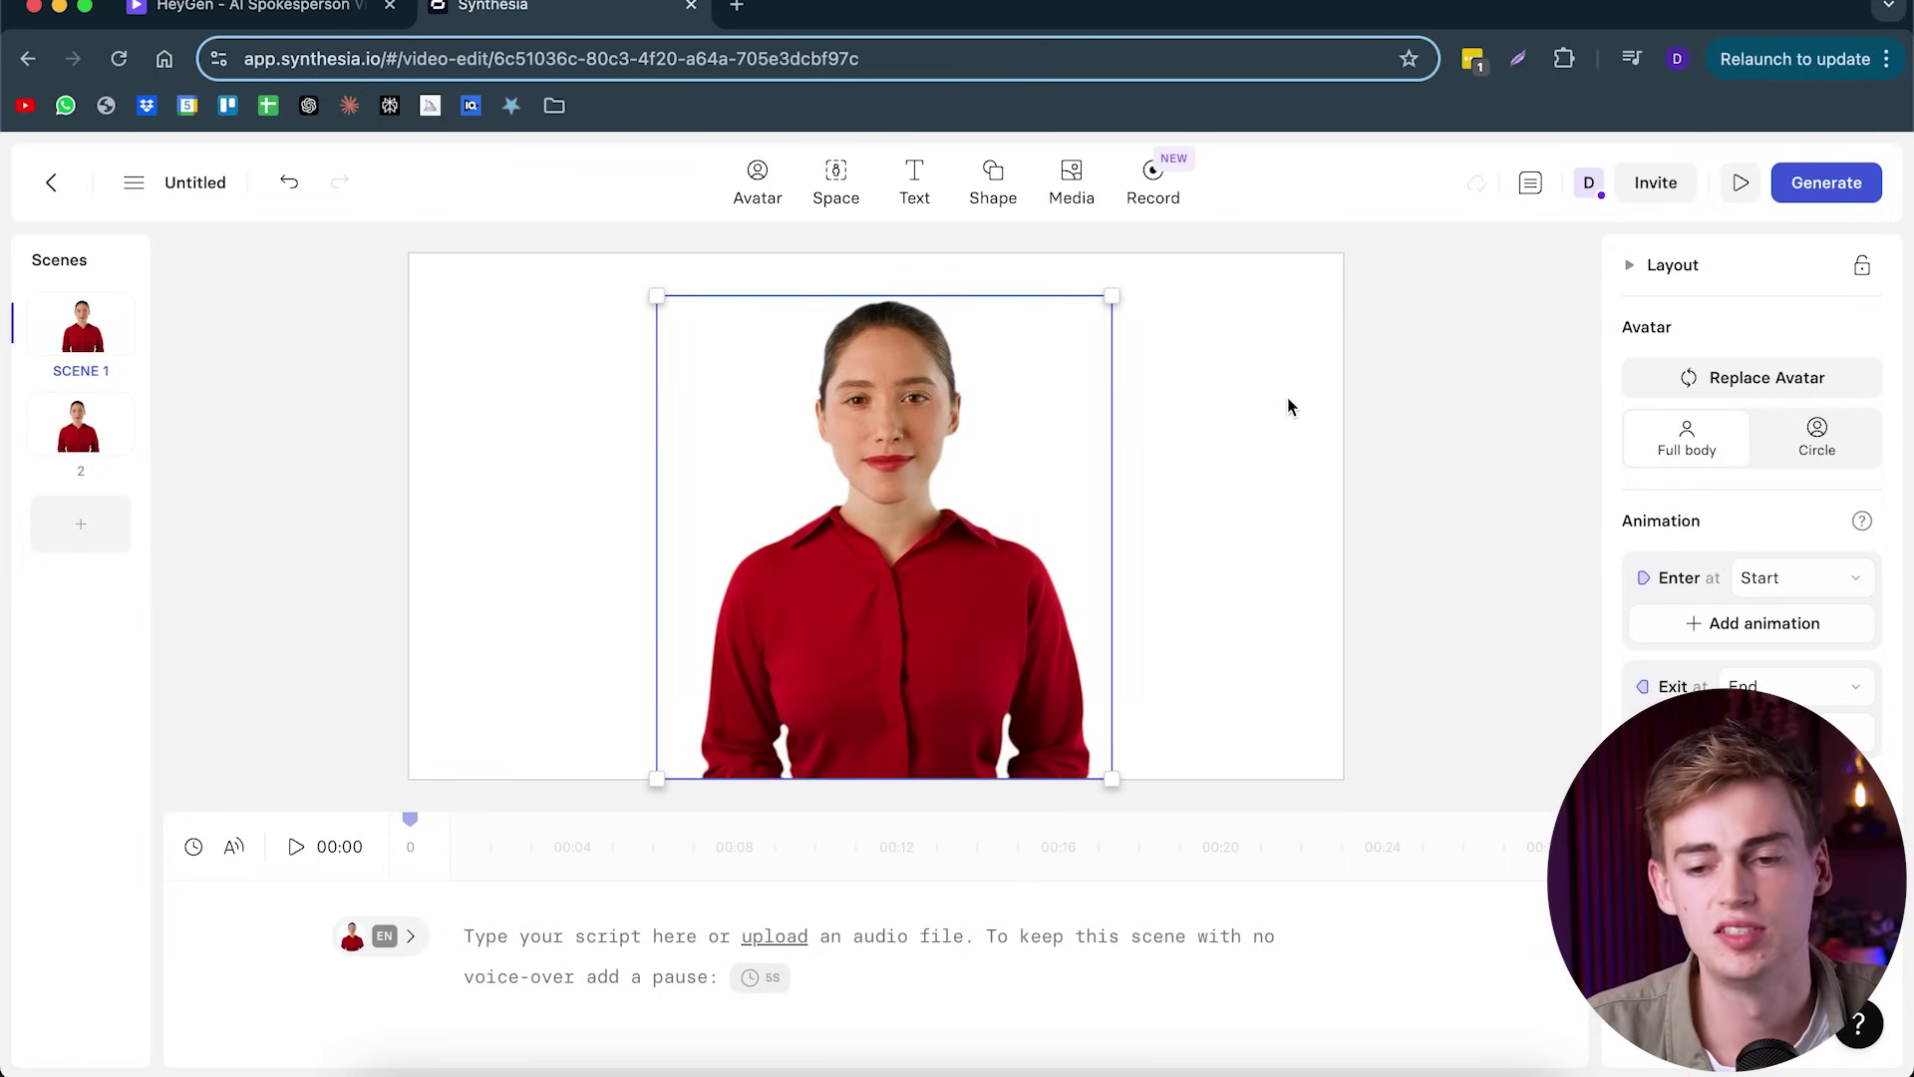
pyautogui.click(1779, 381)
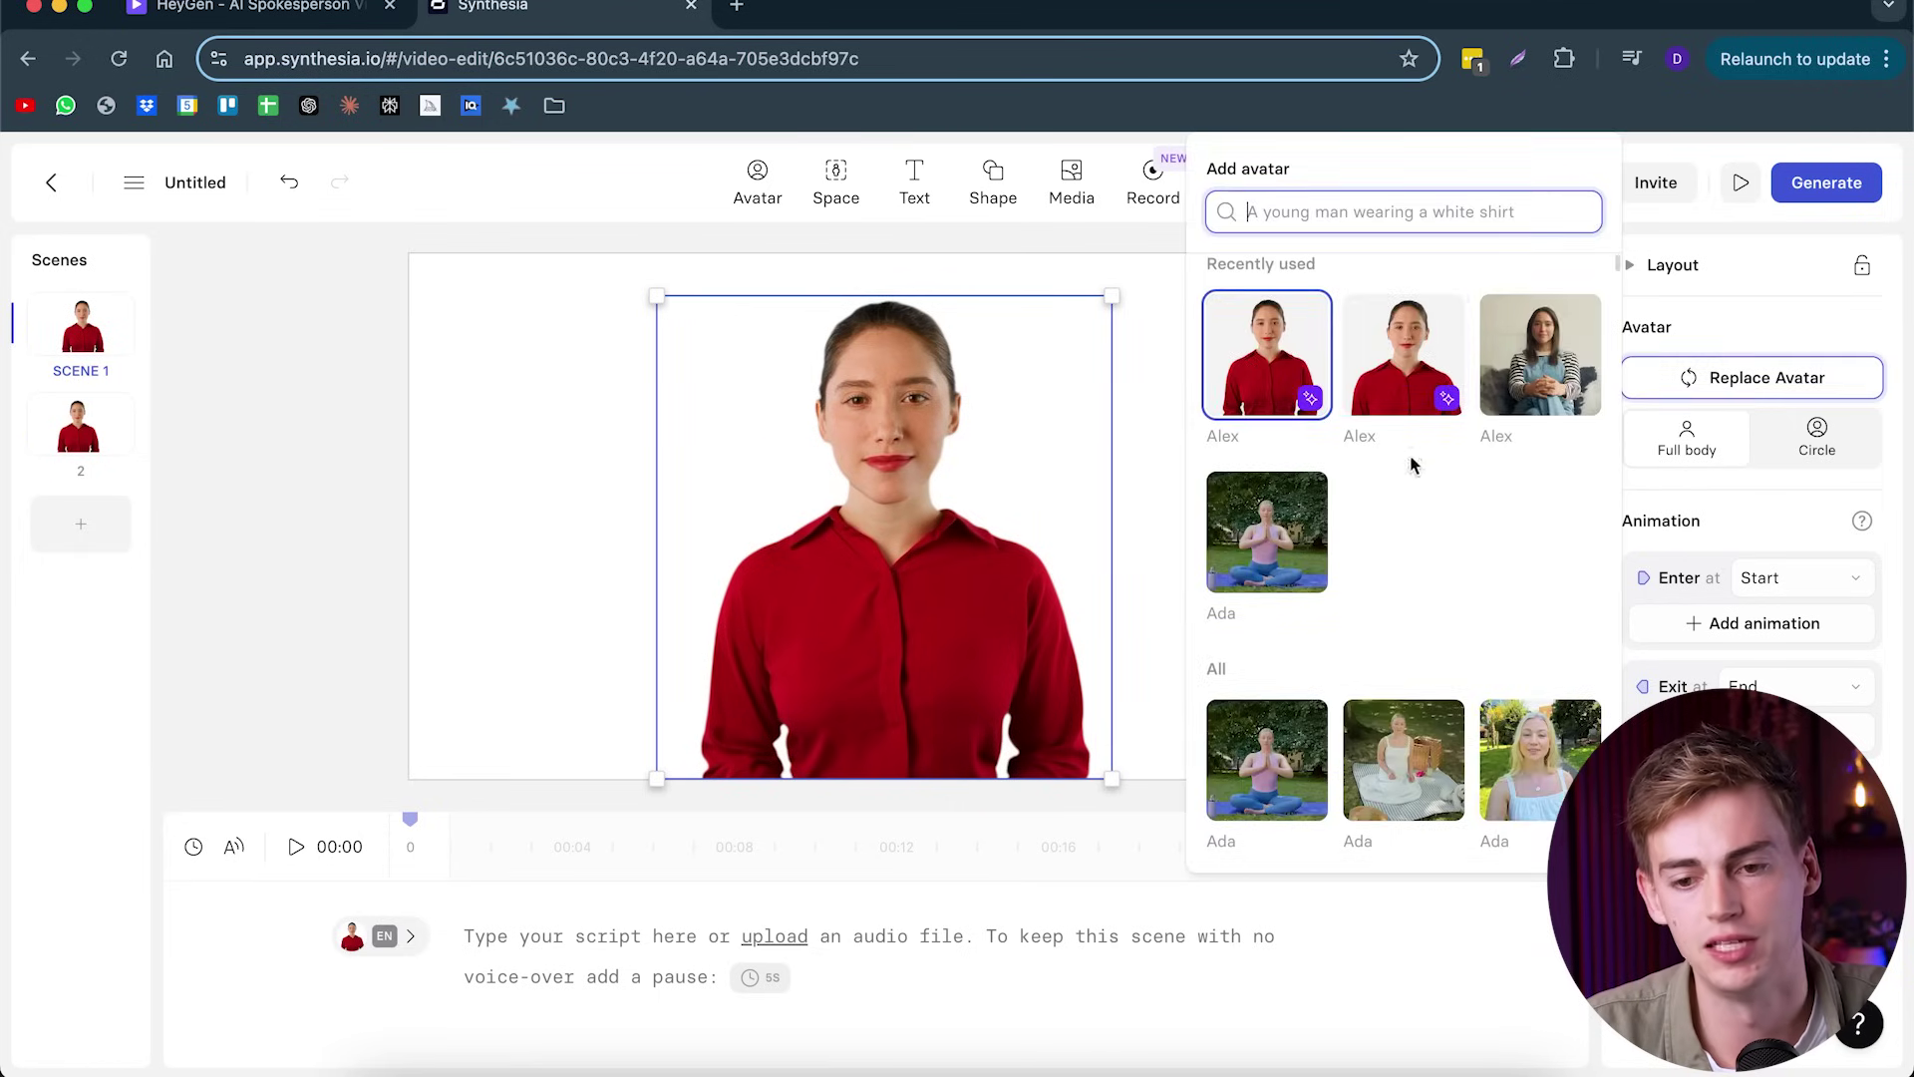
pyautogui.click(1540, 364)
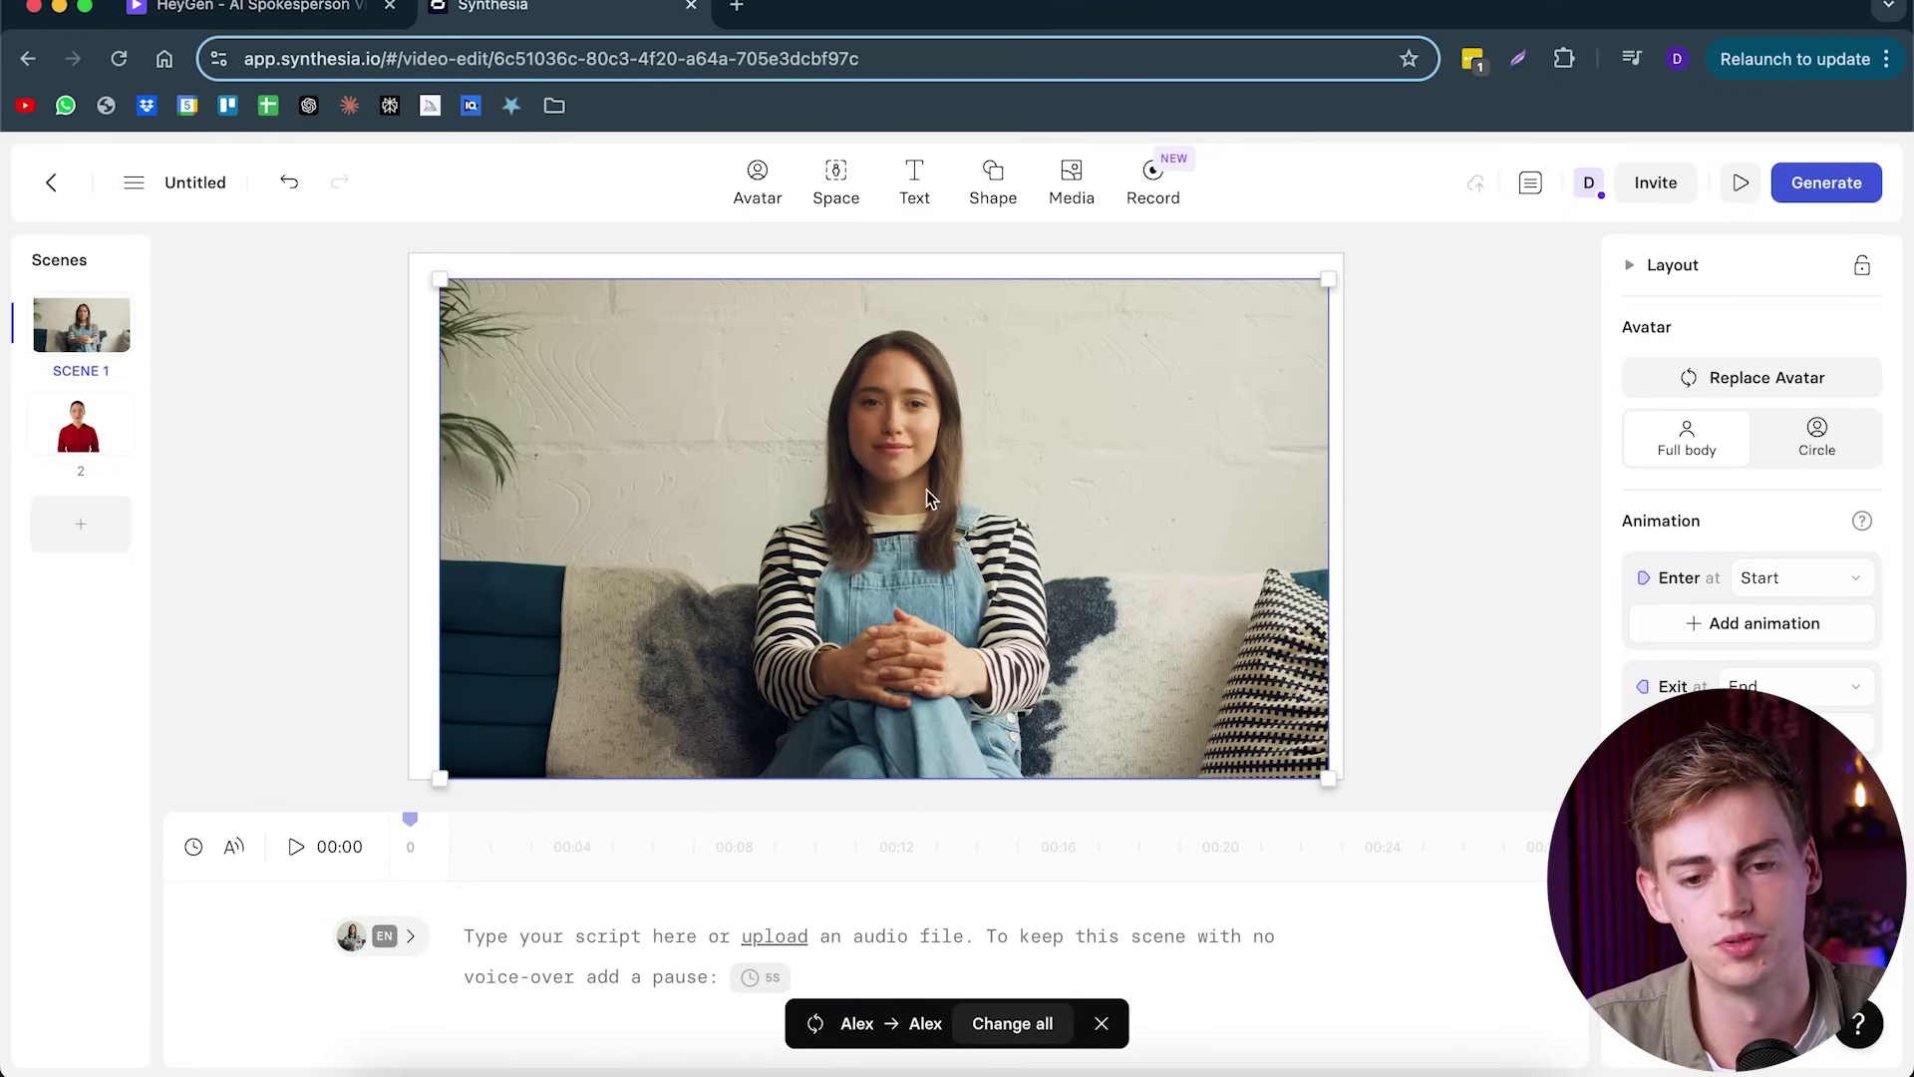
# - Open the voice selection for Alex in the first scene's script
pyautogui.click(635, 934)
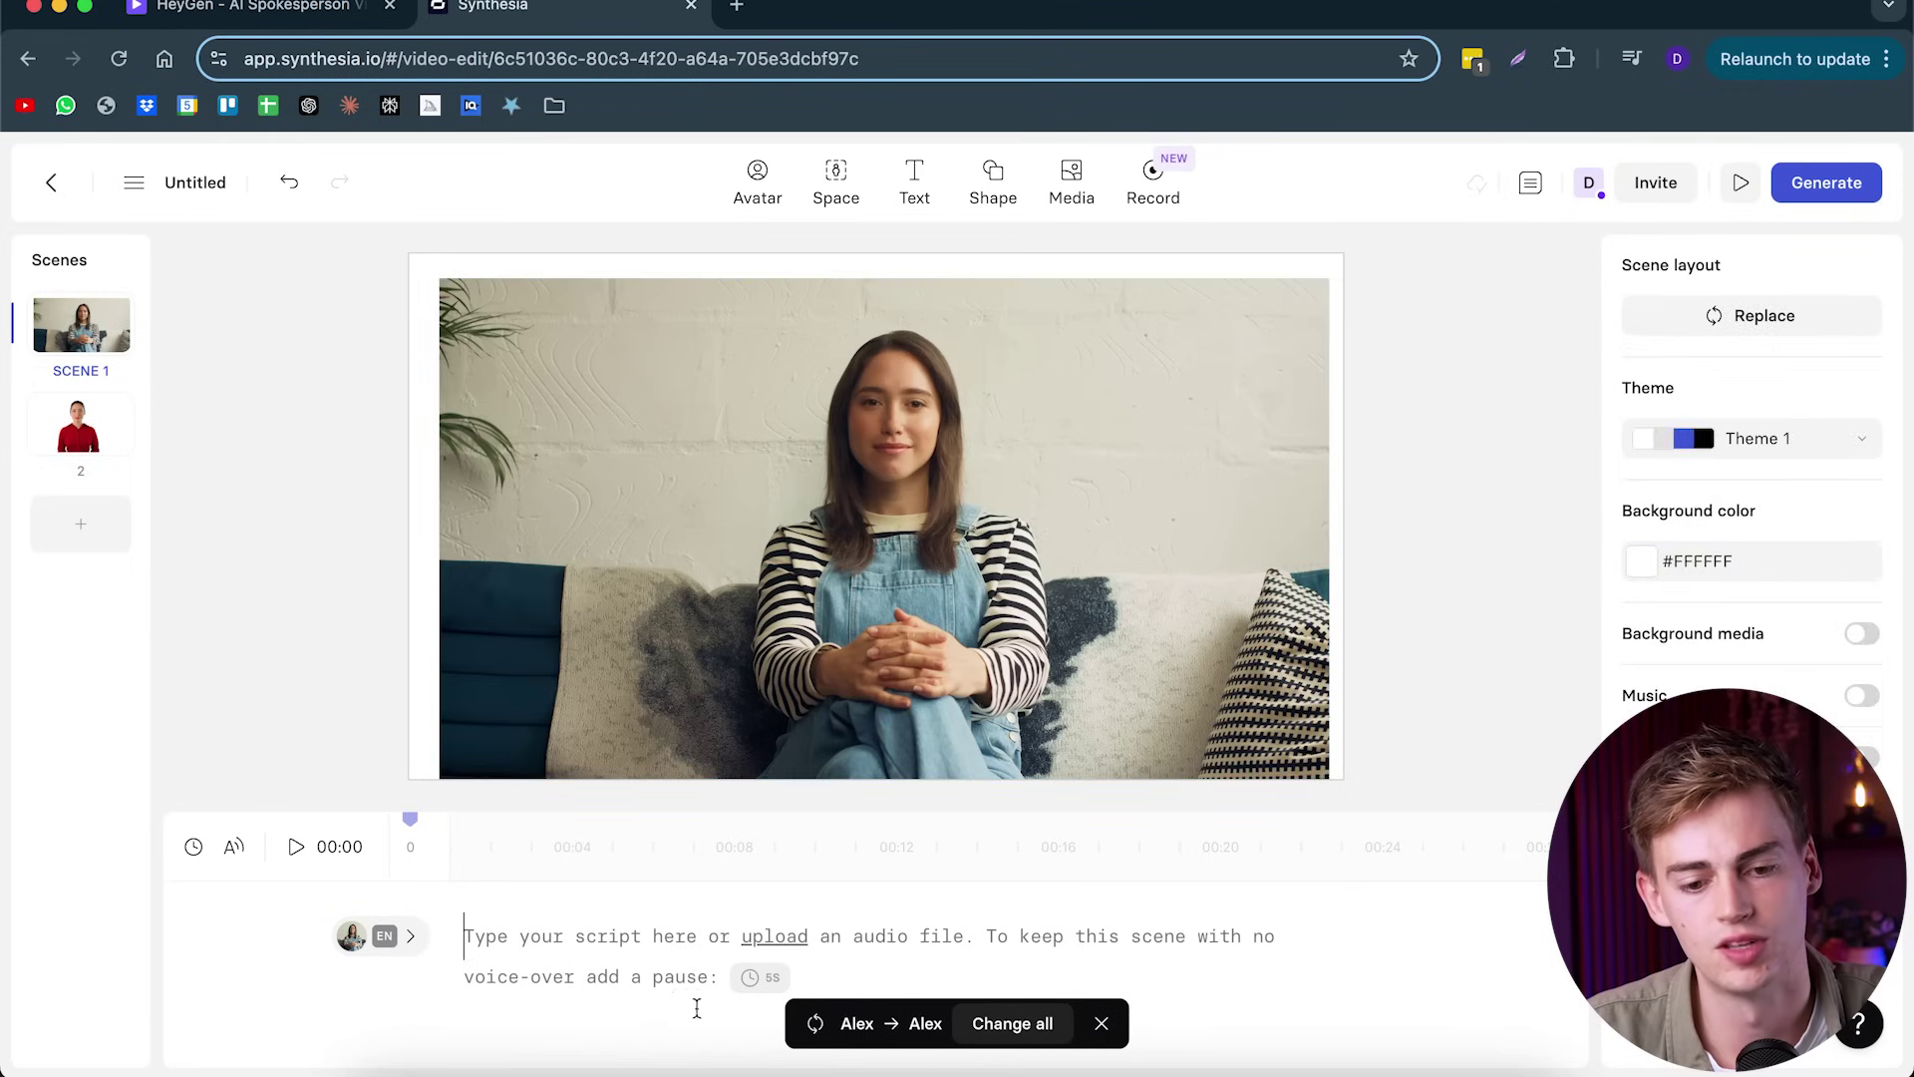
pyautogui.moveTo(514, 930)
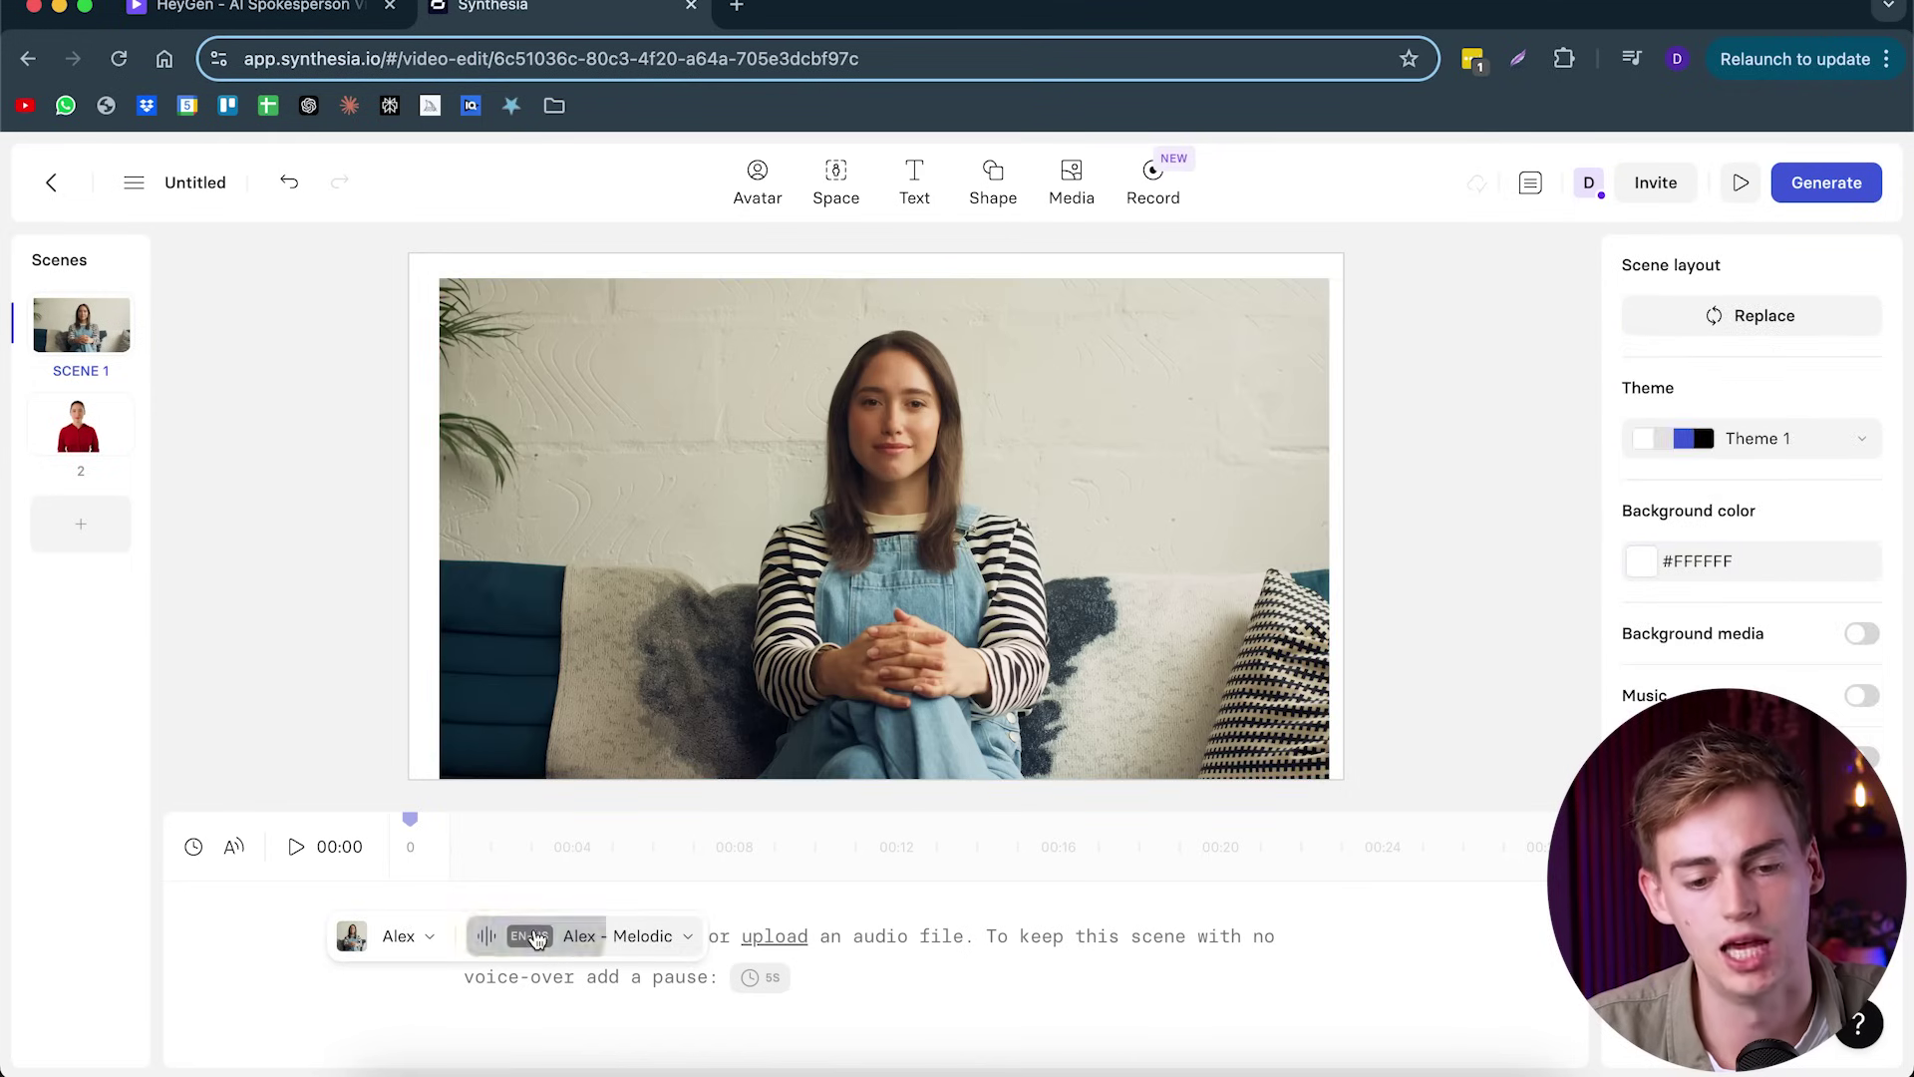
pyautogui.click(535, 939)
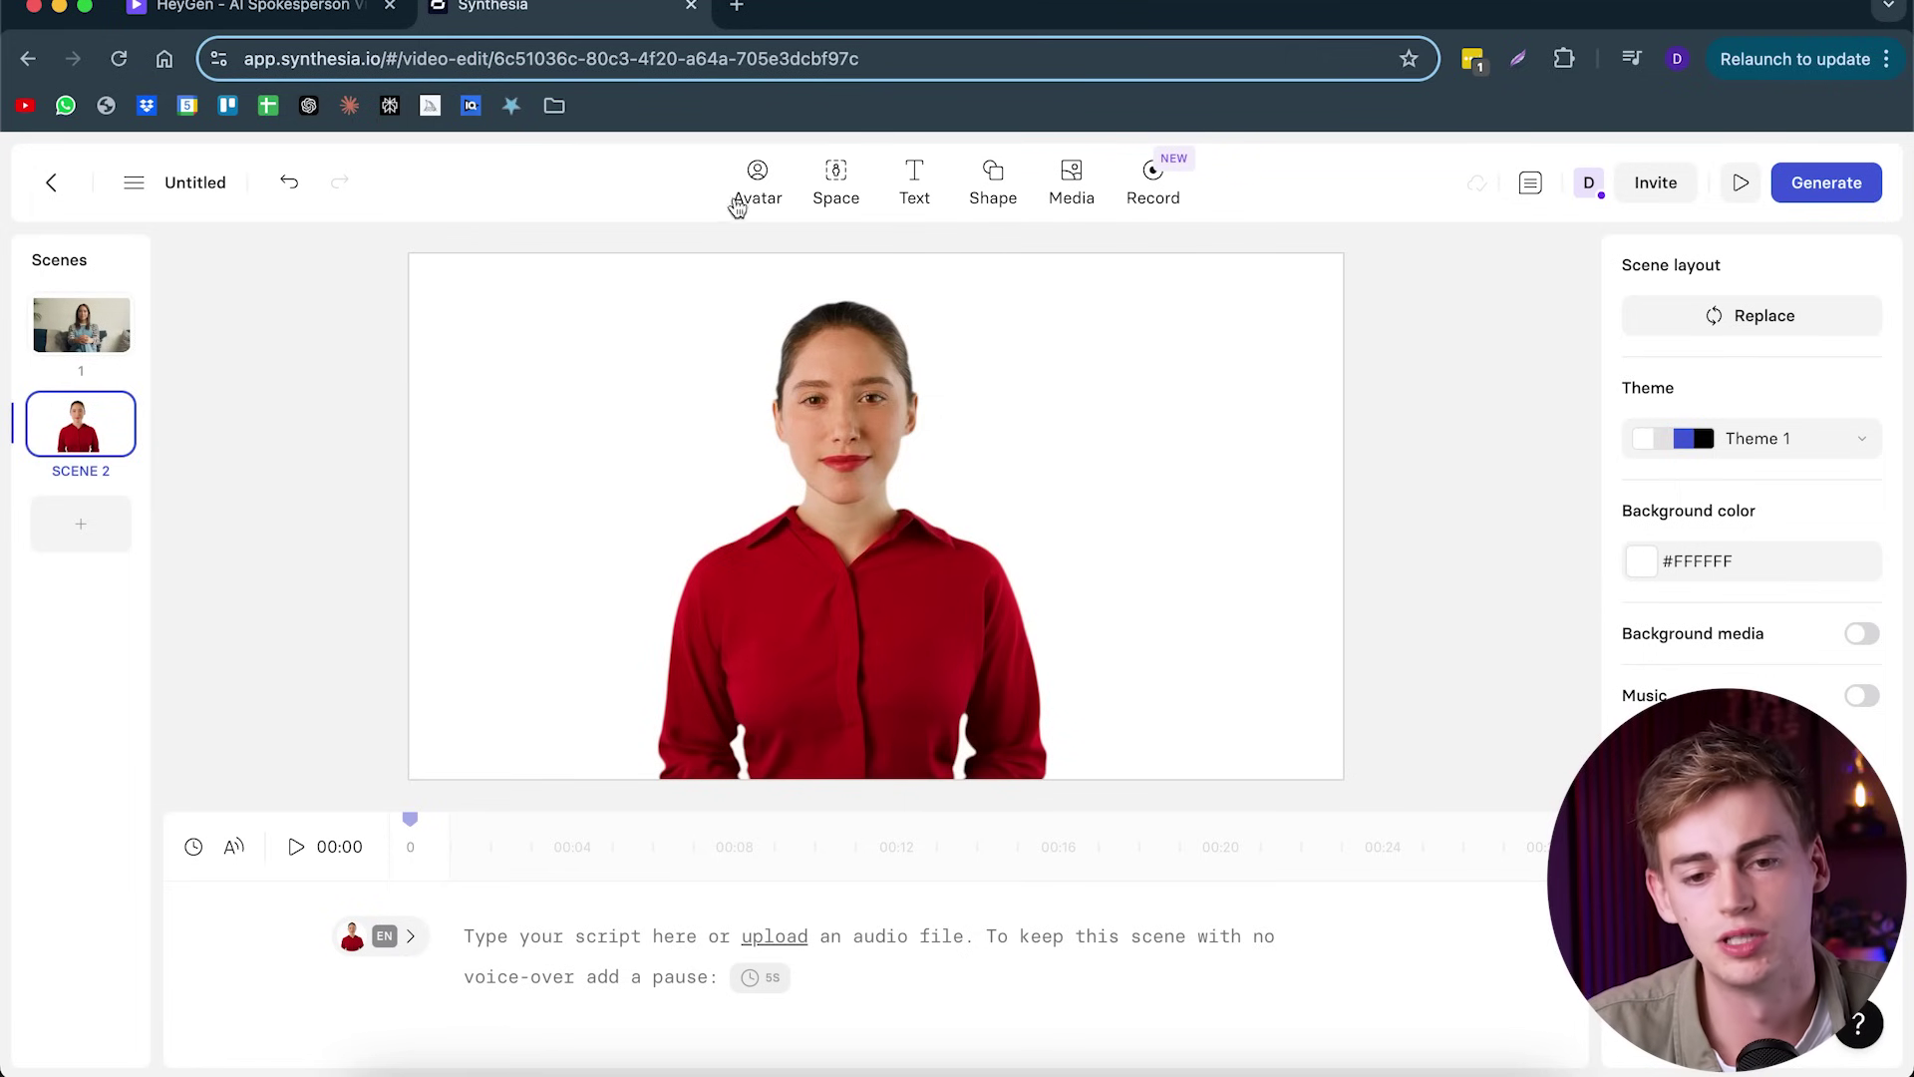
# - Set the second scene's background to the warm wooden coffee shop space with the long bar counter
pyautogui.click(836, 185)
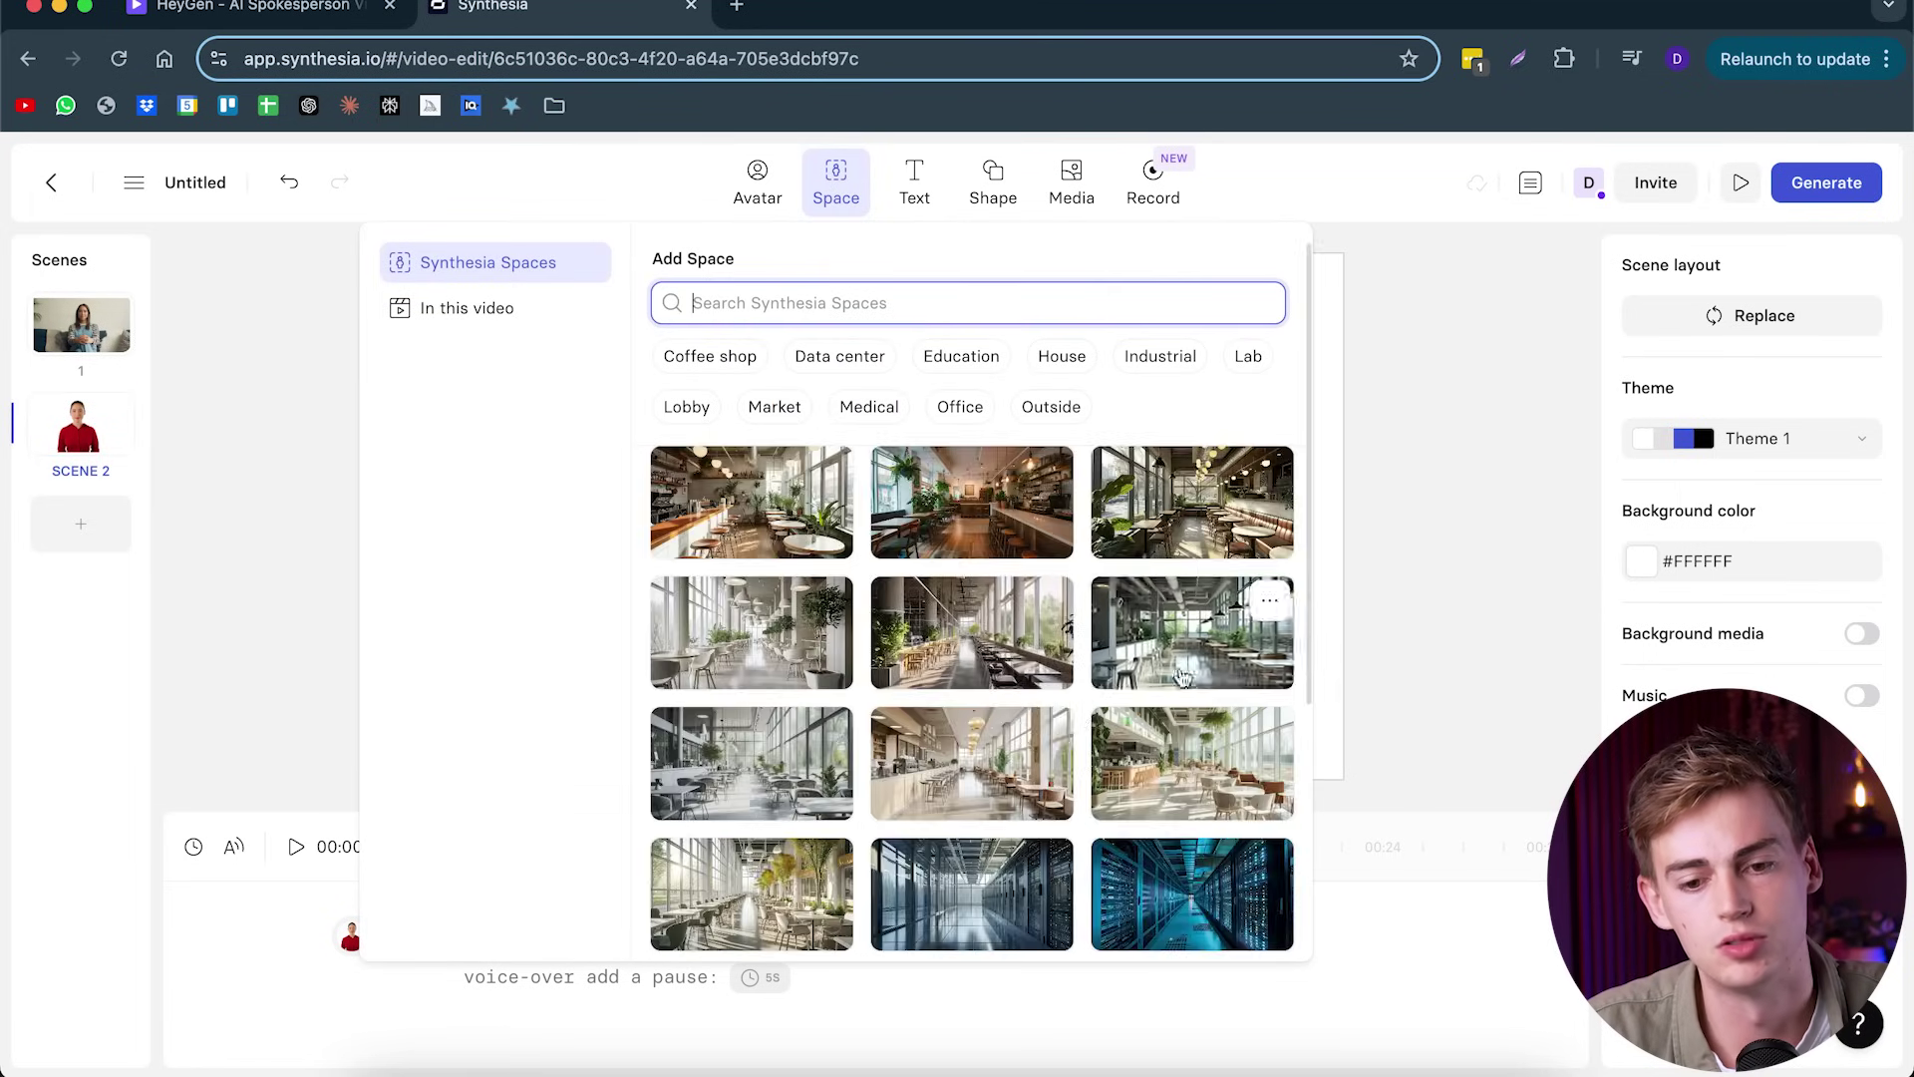
pyautogui.click(986, 514)
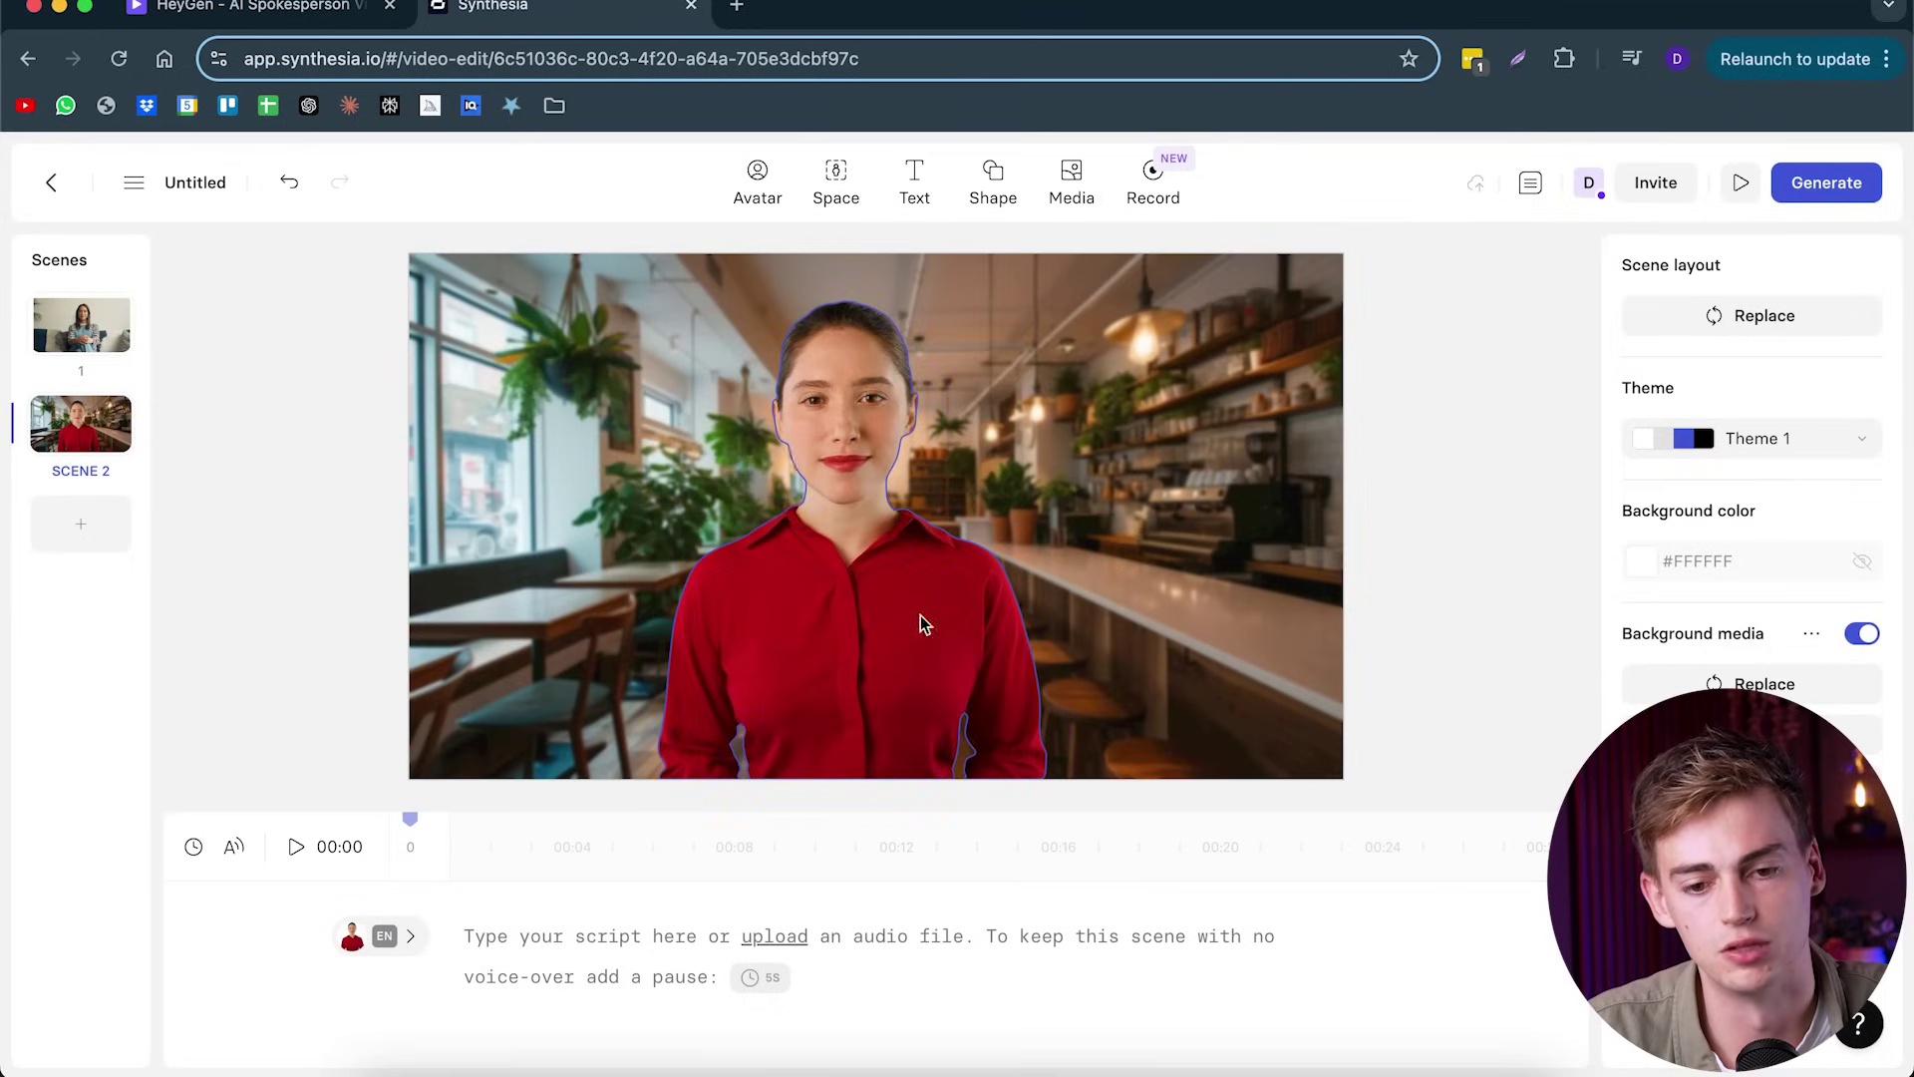
pyautogui.click(845, 450)
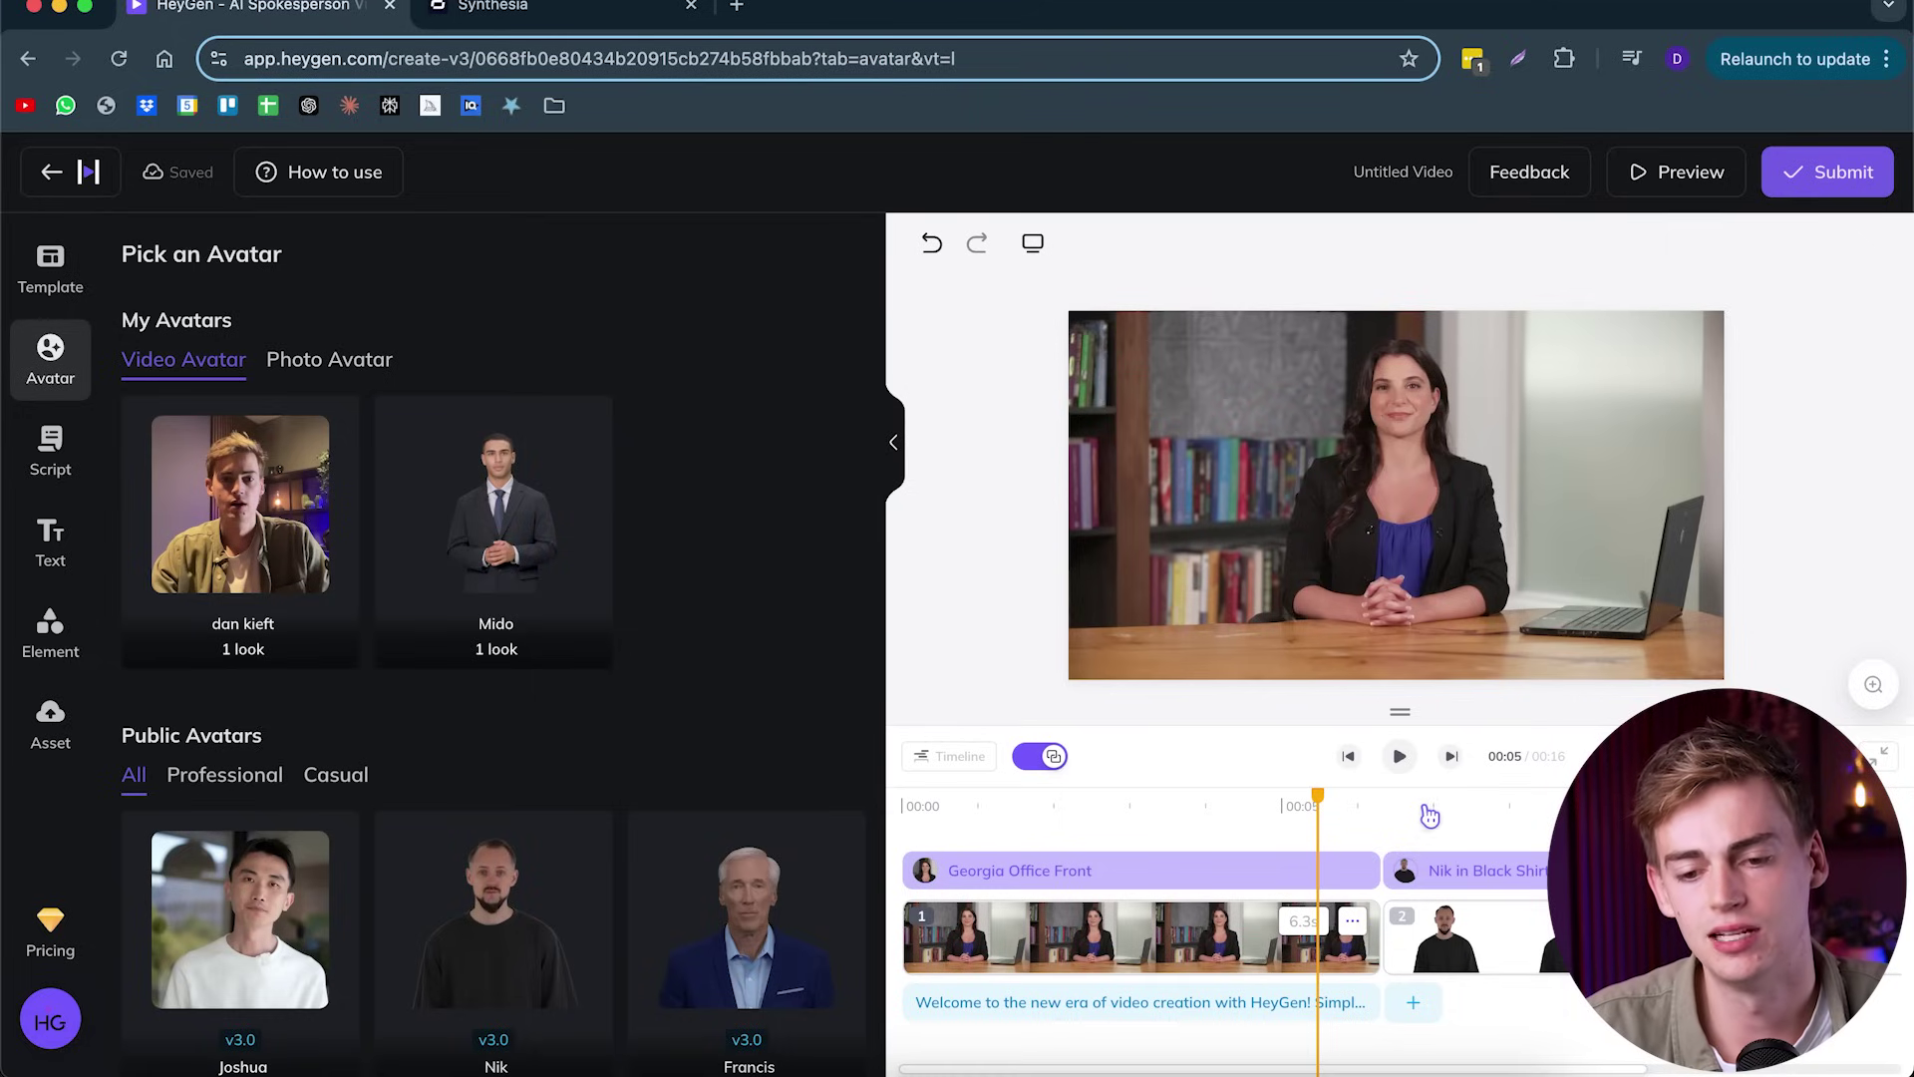
# - Show the second scene, with Nik in the black shirt, on the HeyGen timeline, and return to Synthesia
pyautogui.click(1409, 842)
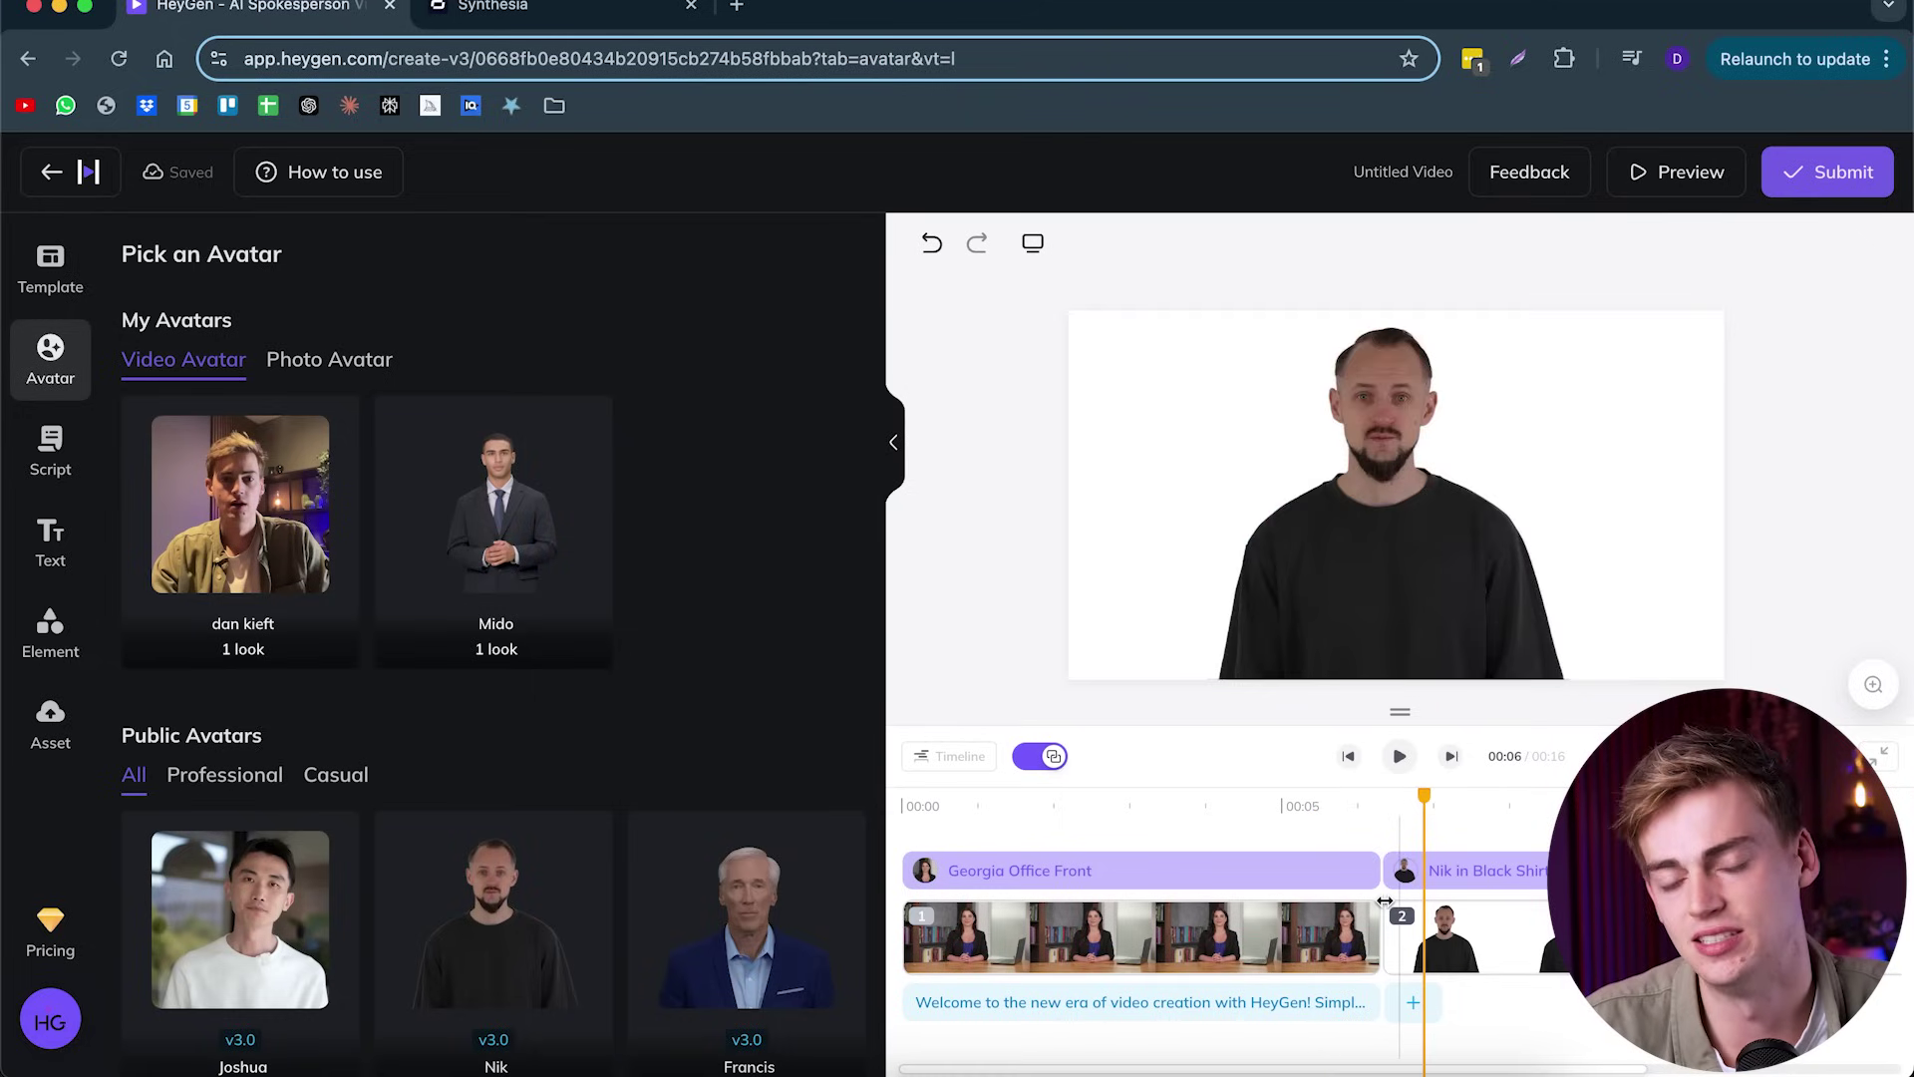
pyautogui.click(445, 18)
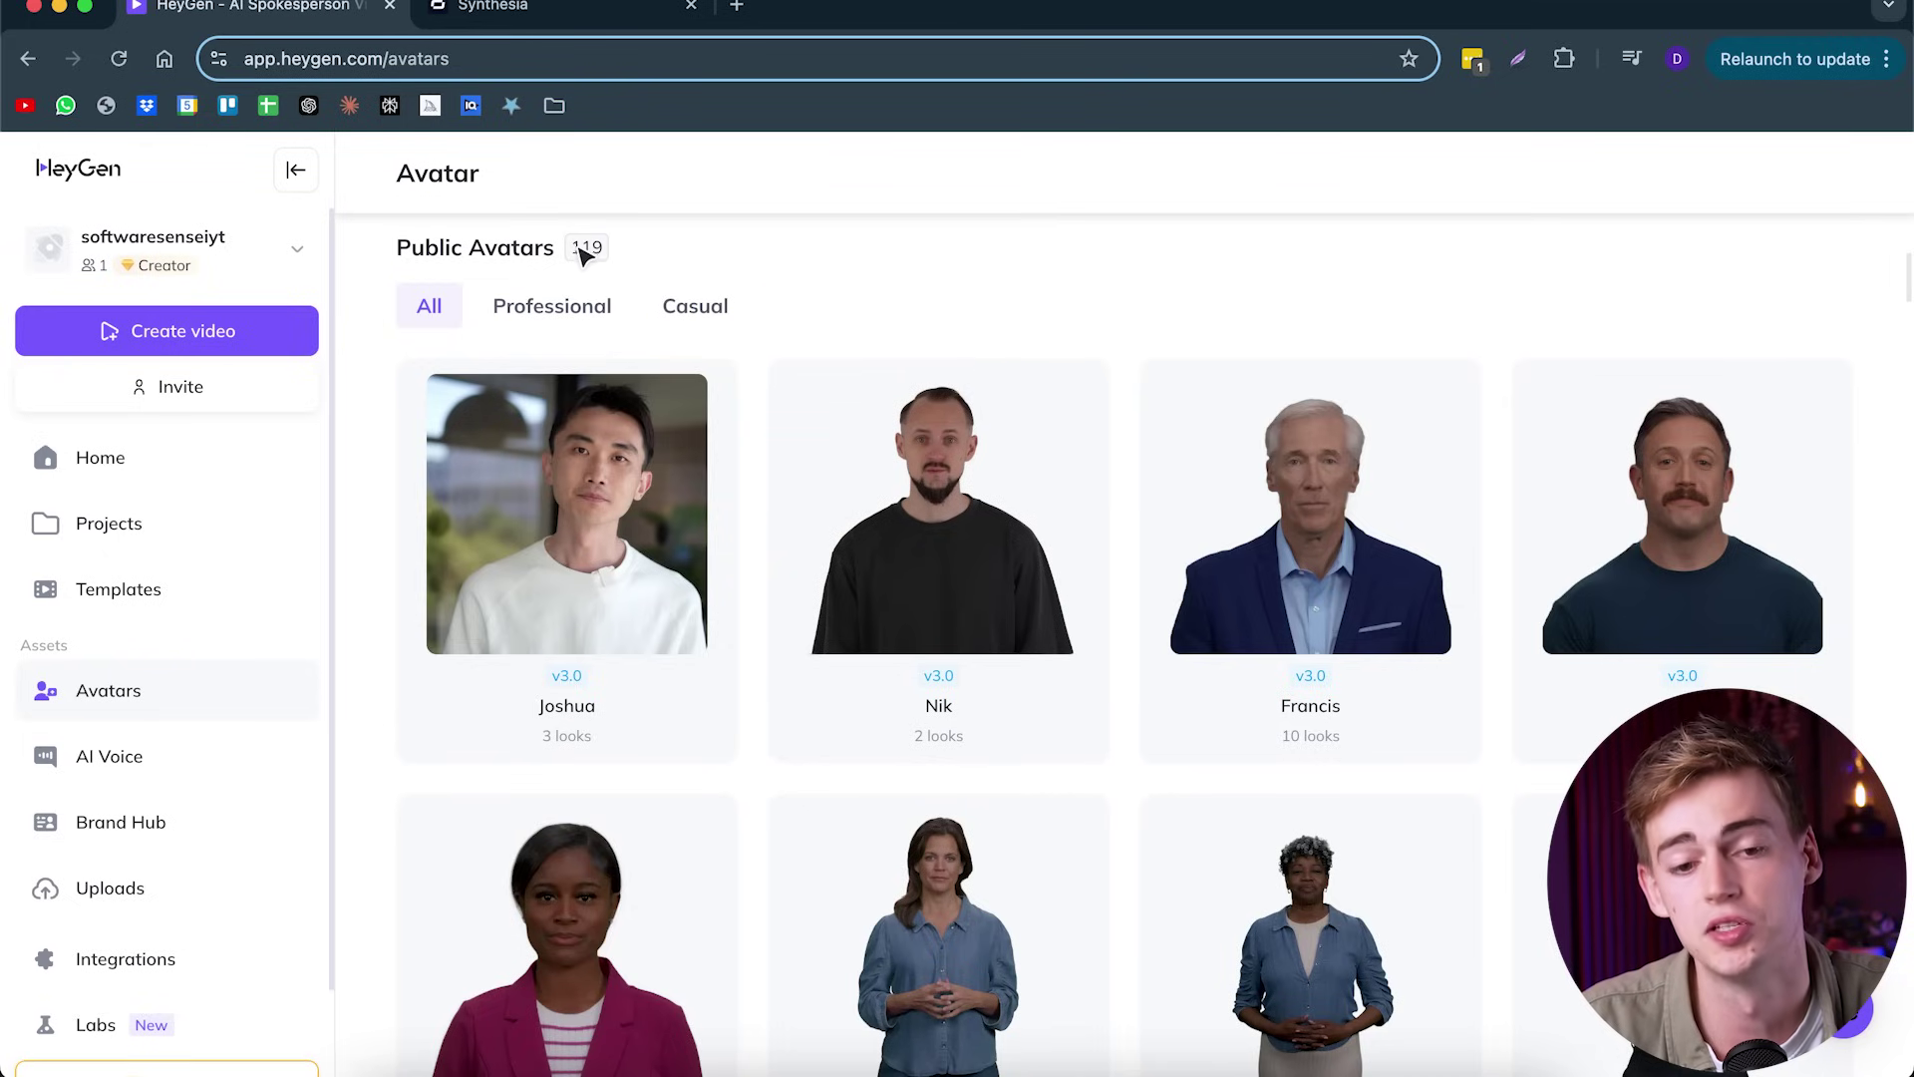
# - Browse HeyGen's public avatars to compare the available presenters
pyautogui.scroll(-15, 740, 450)
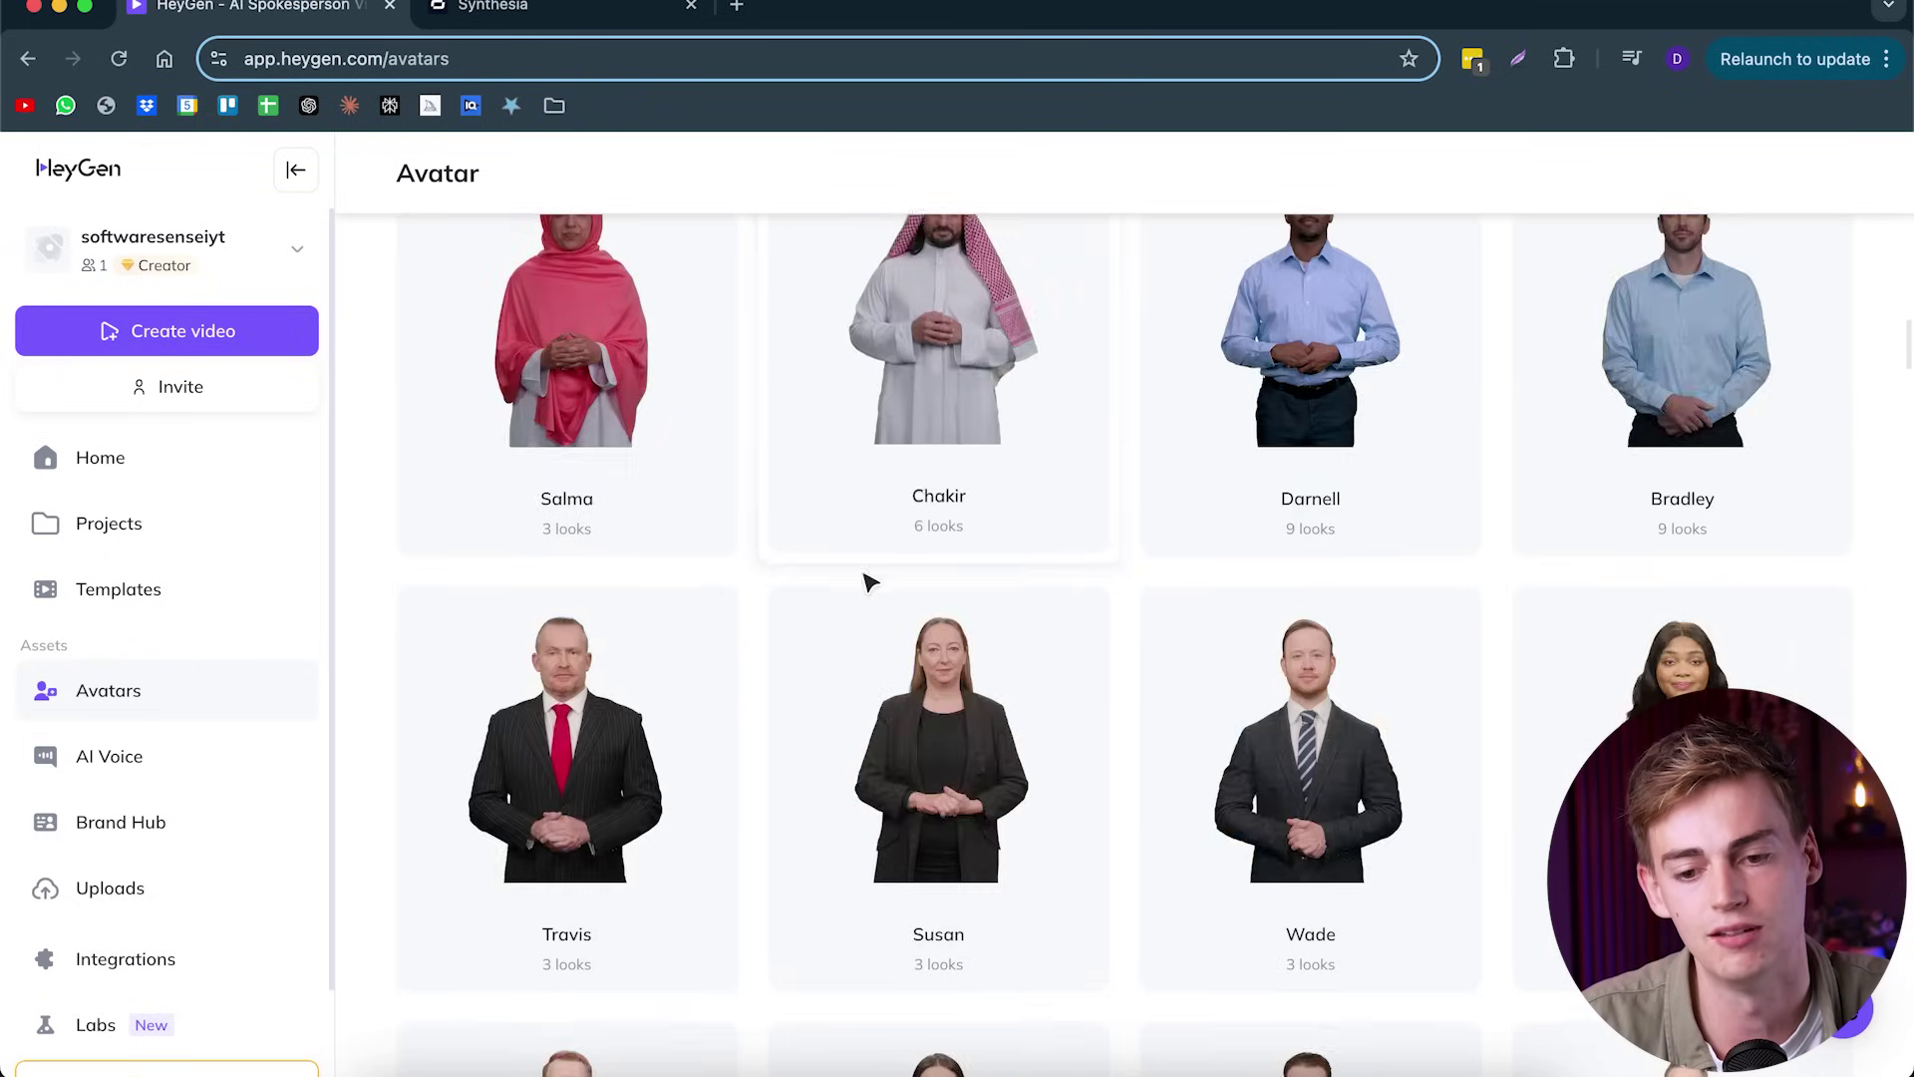
pyautogui.scroll(1, 983, 569)
pyautogui.scroll(-1, 713, 757)
pyautogui.scroll(8, 1094, 637)
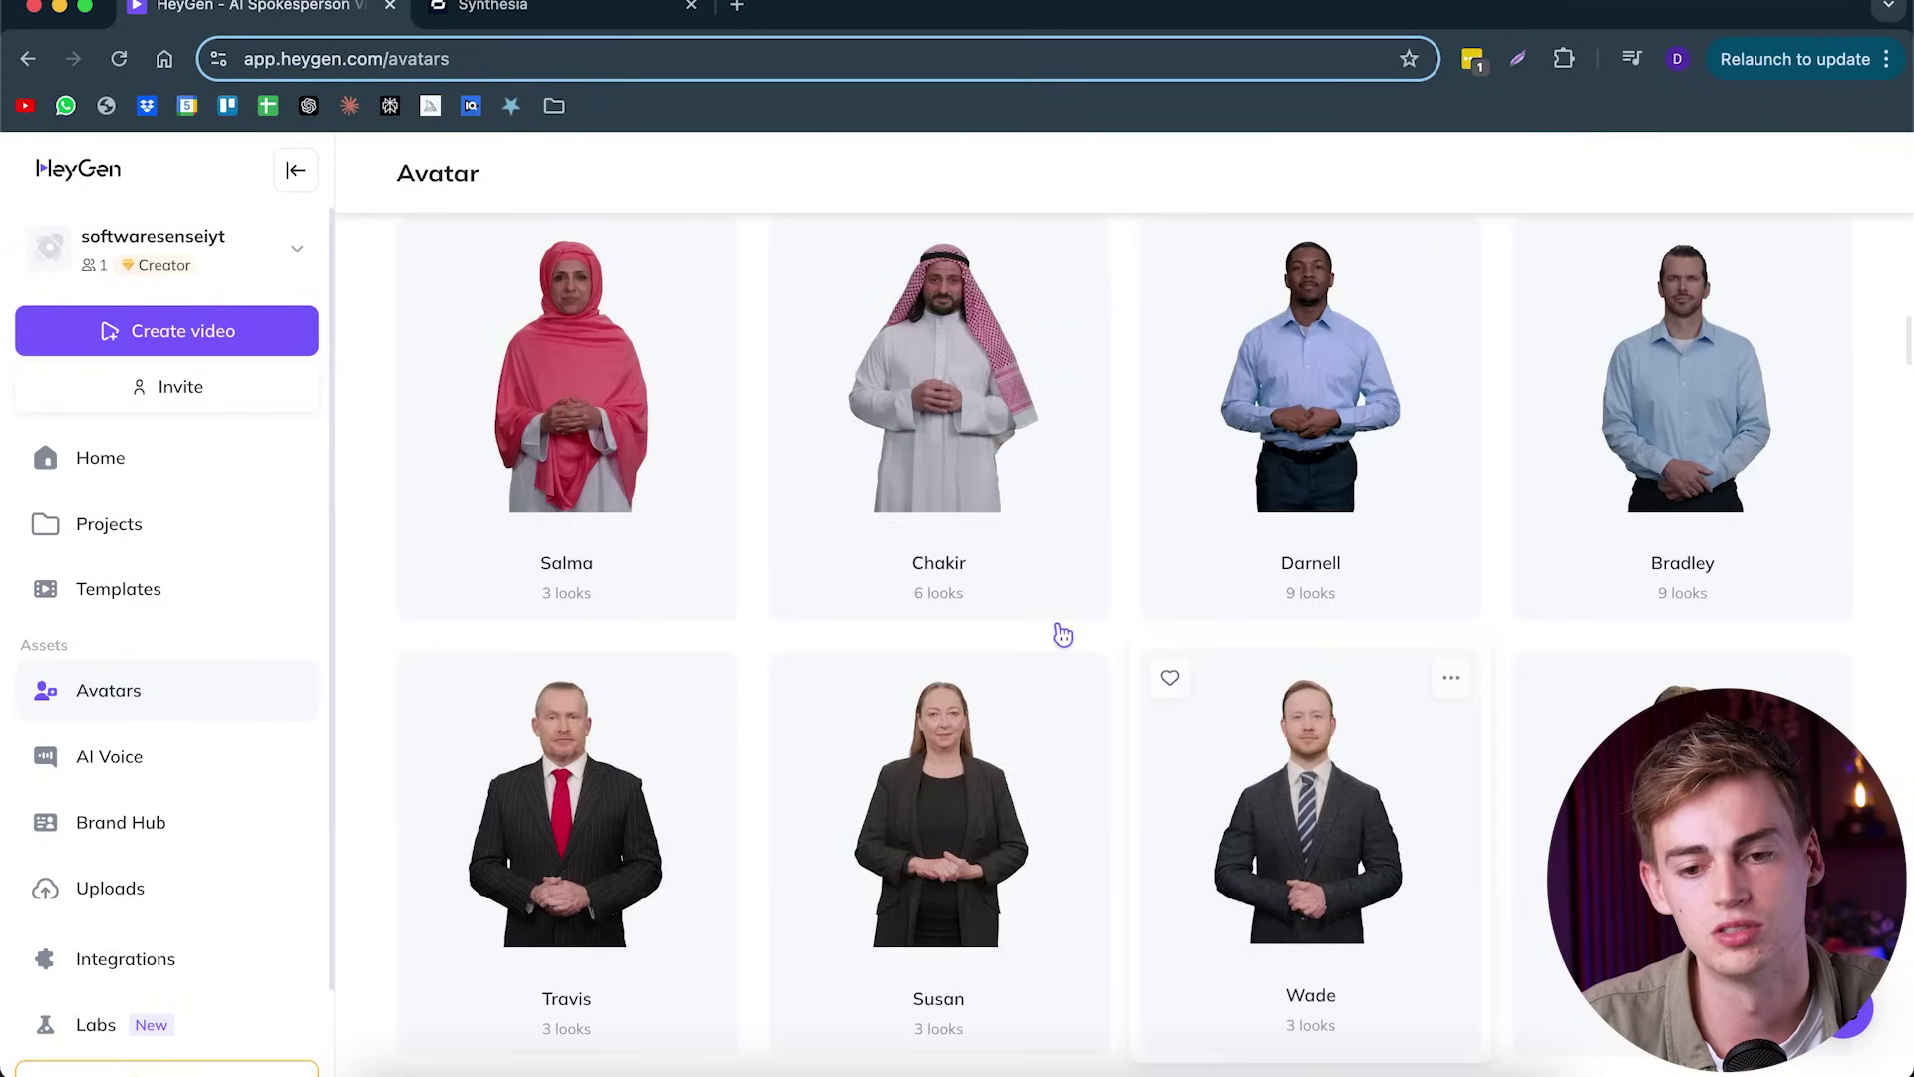
pyautogui.scroll(8, 973, 653)
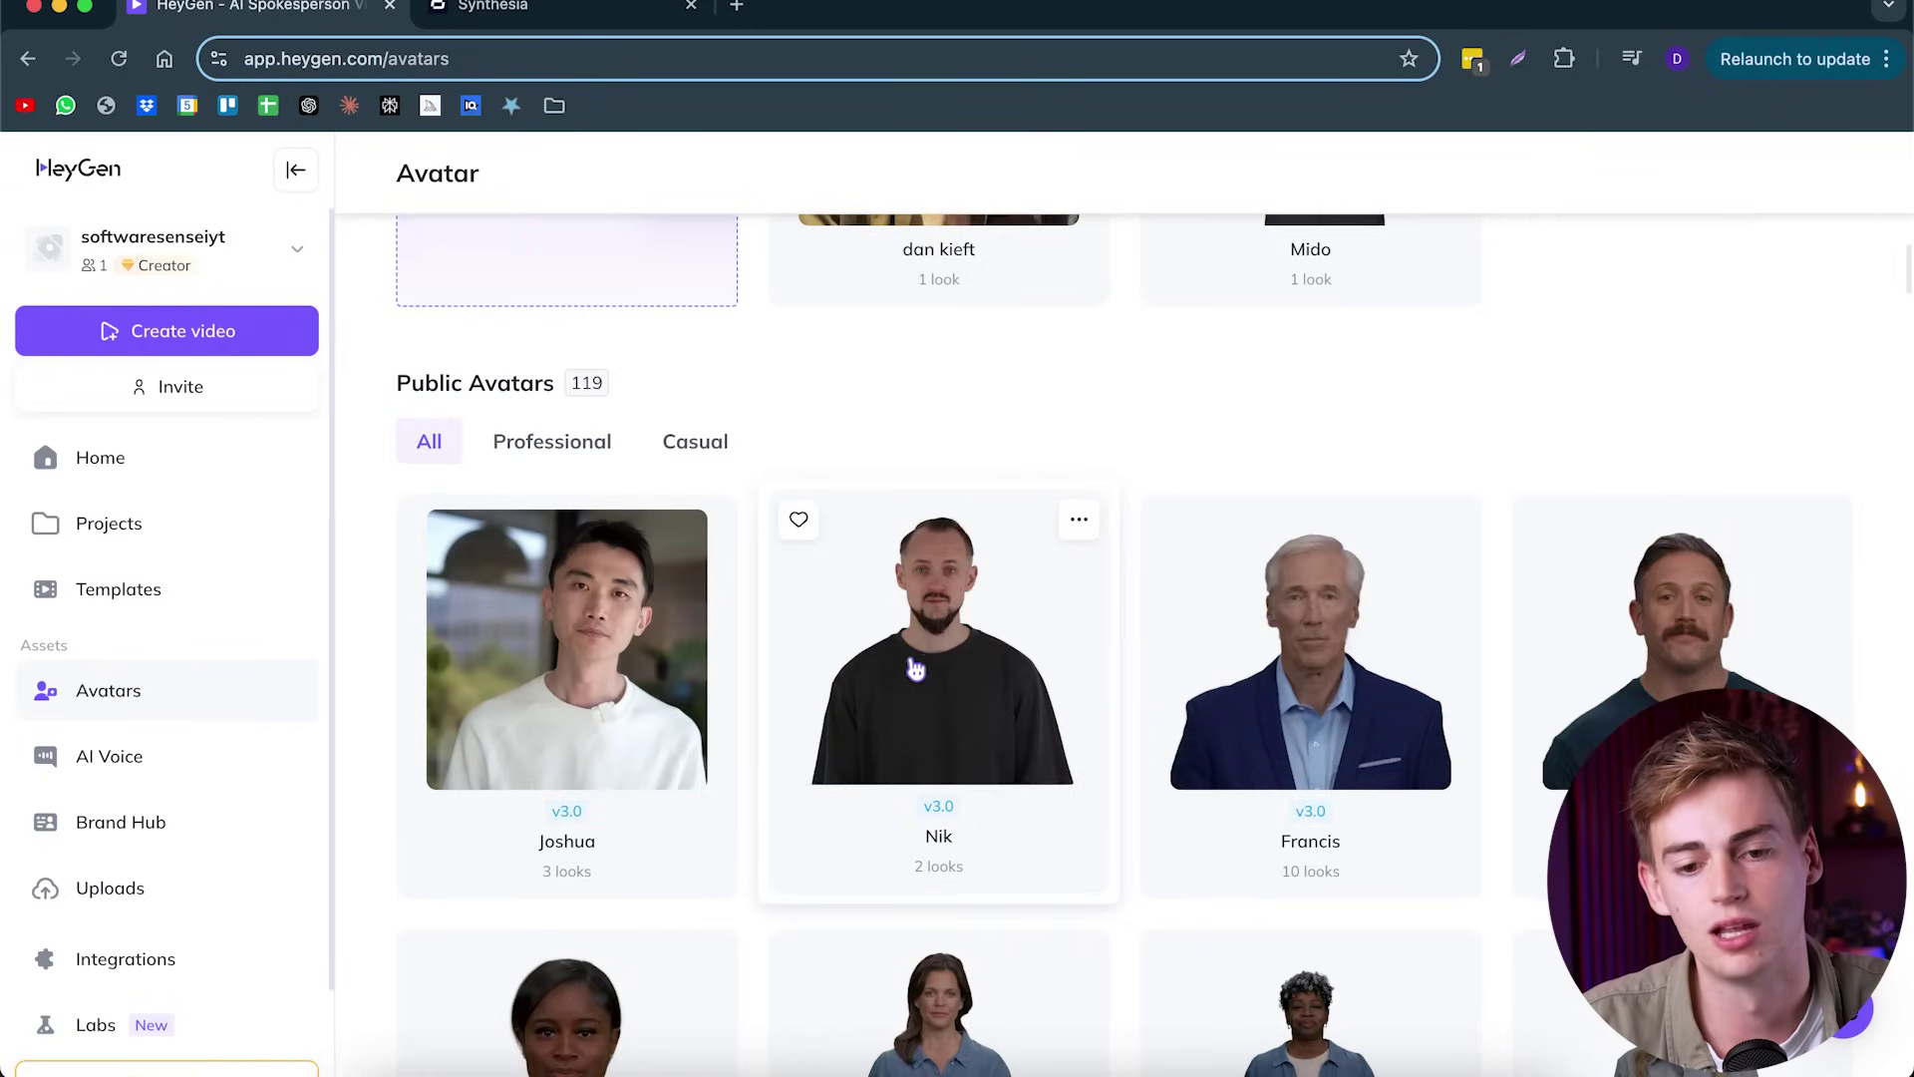
pyautogui.scroll(-5, 917, 666)
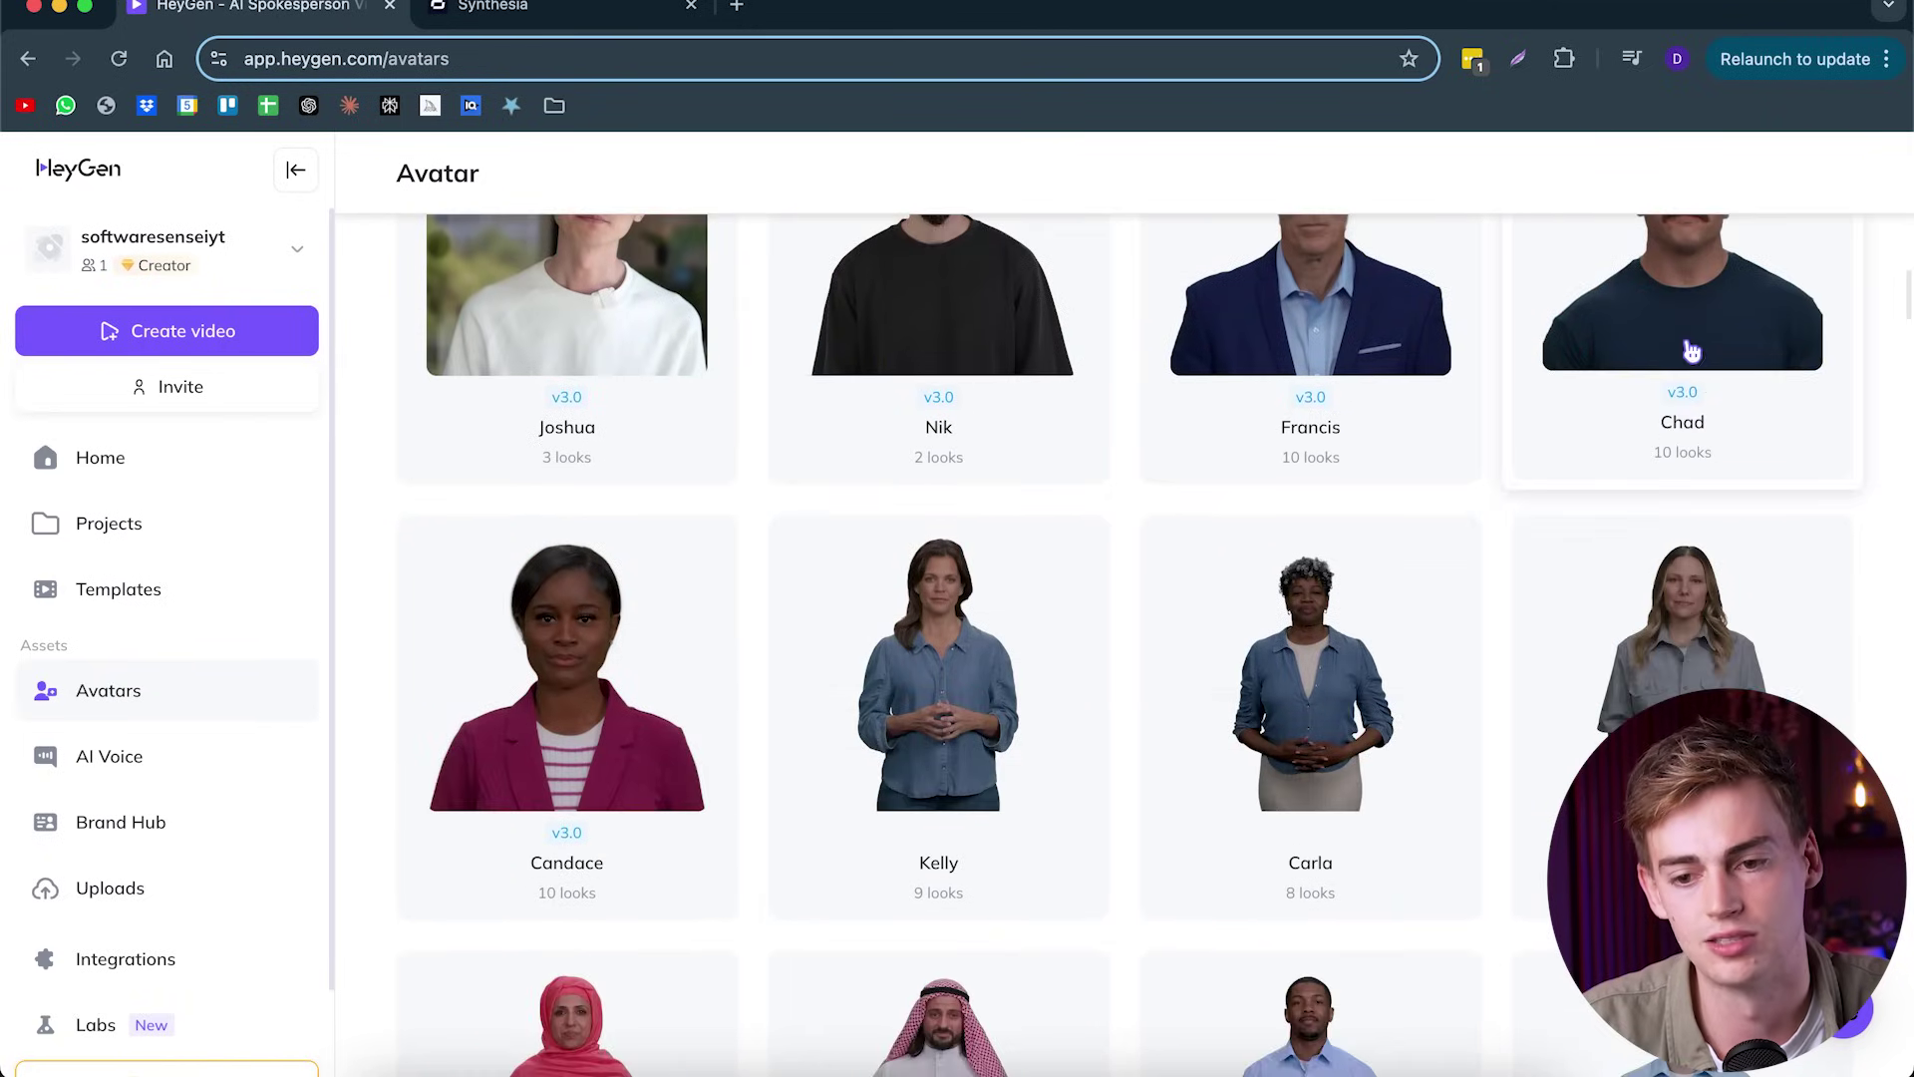
# - Preview the Chad in Grey Shirt (Front) look, try to create a video with it in AI Studio, and dismiss the upgrade offer
pyautogui.click(1691, 351)
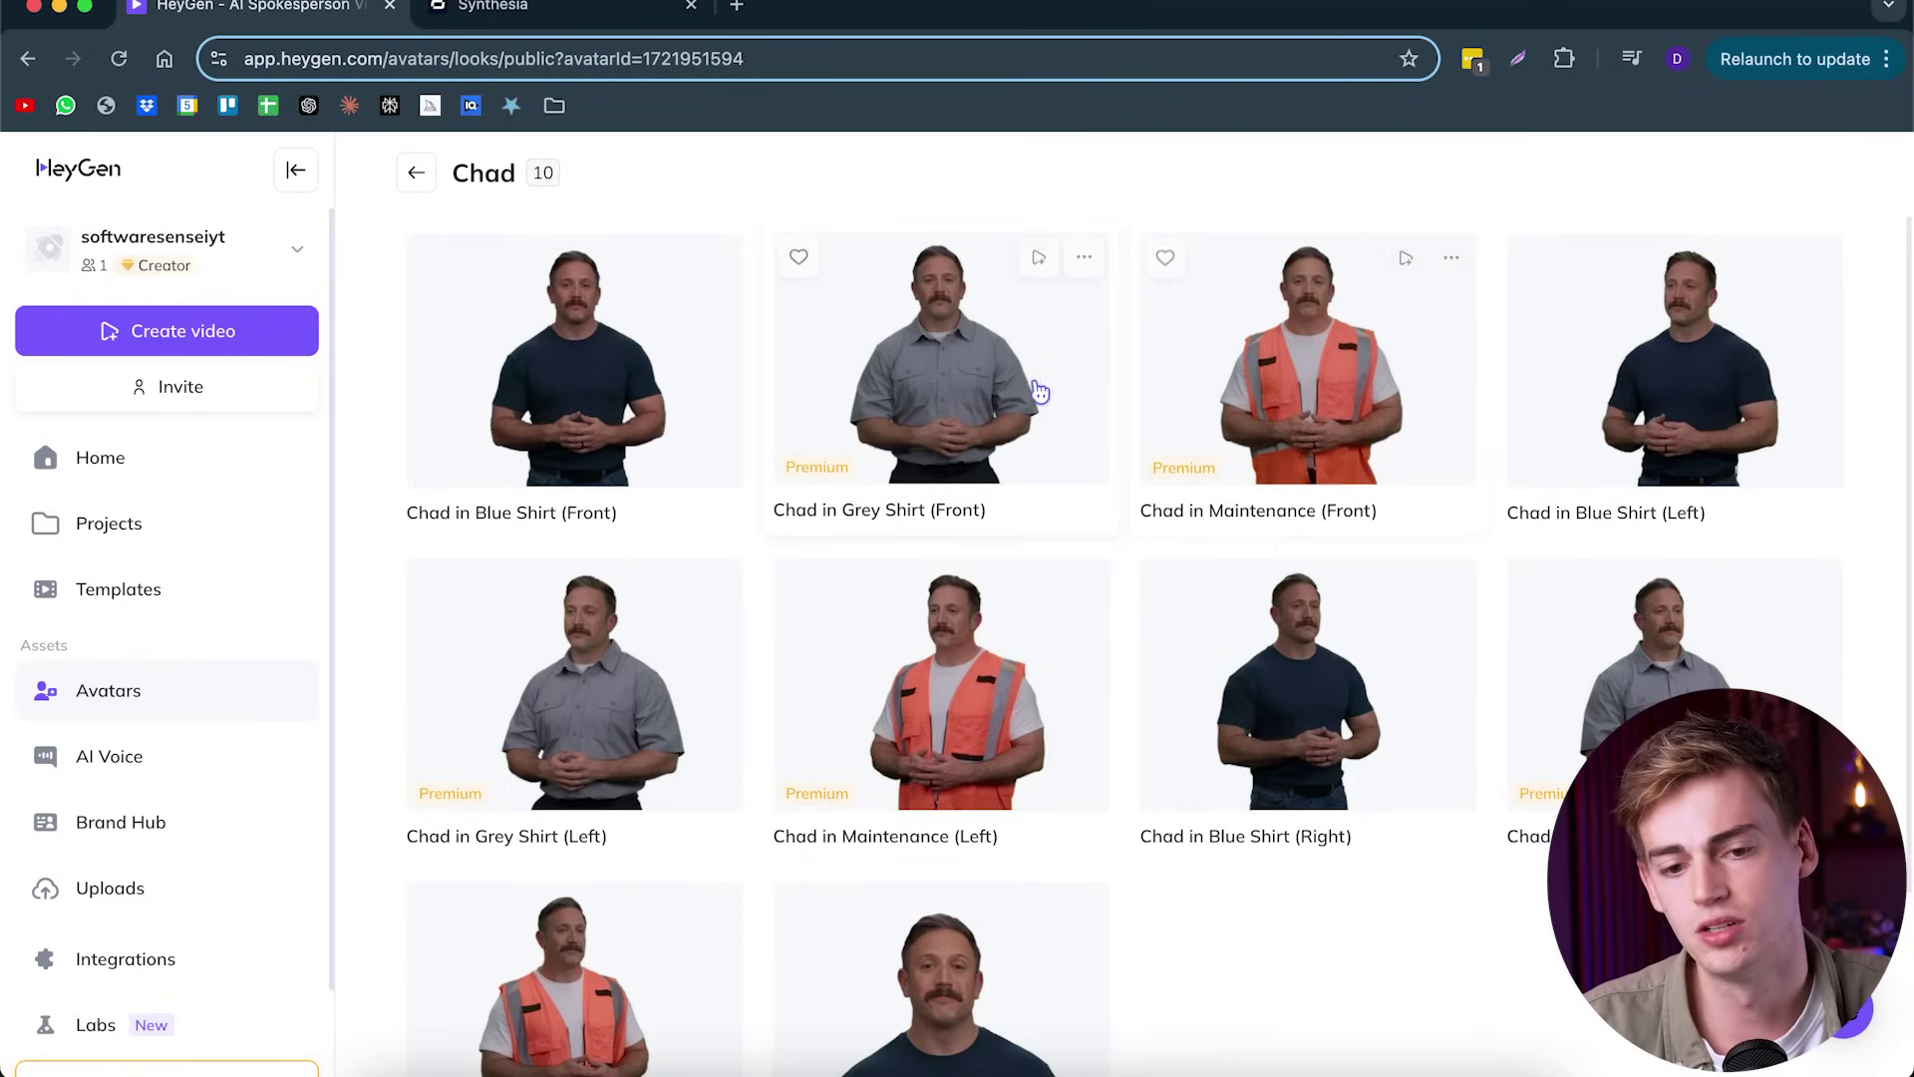
pyautogui.click(897, 382)
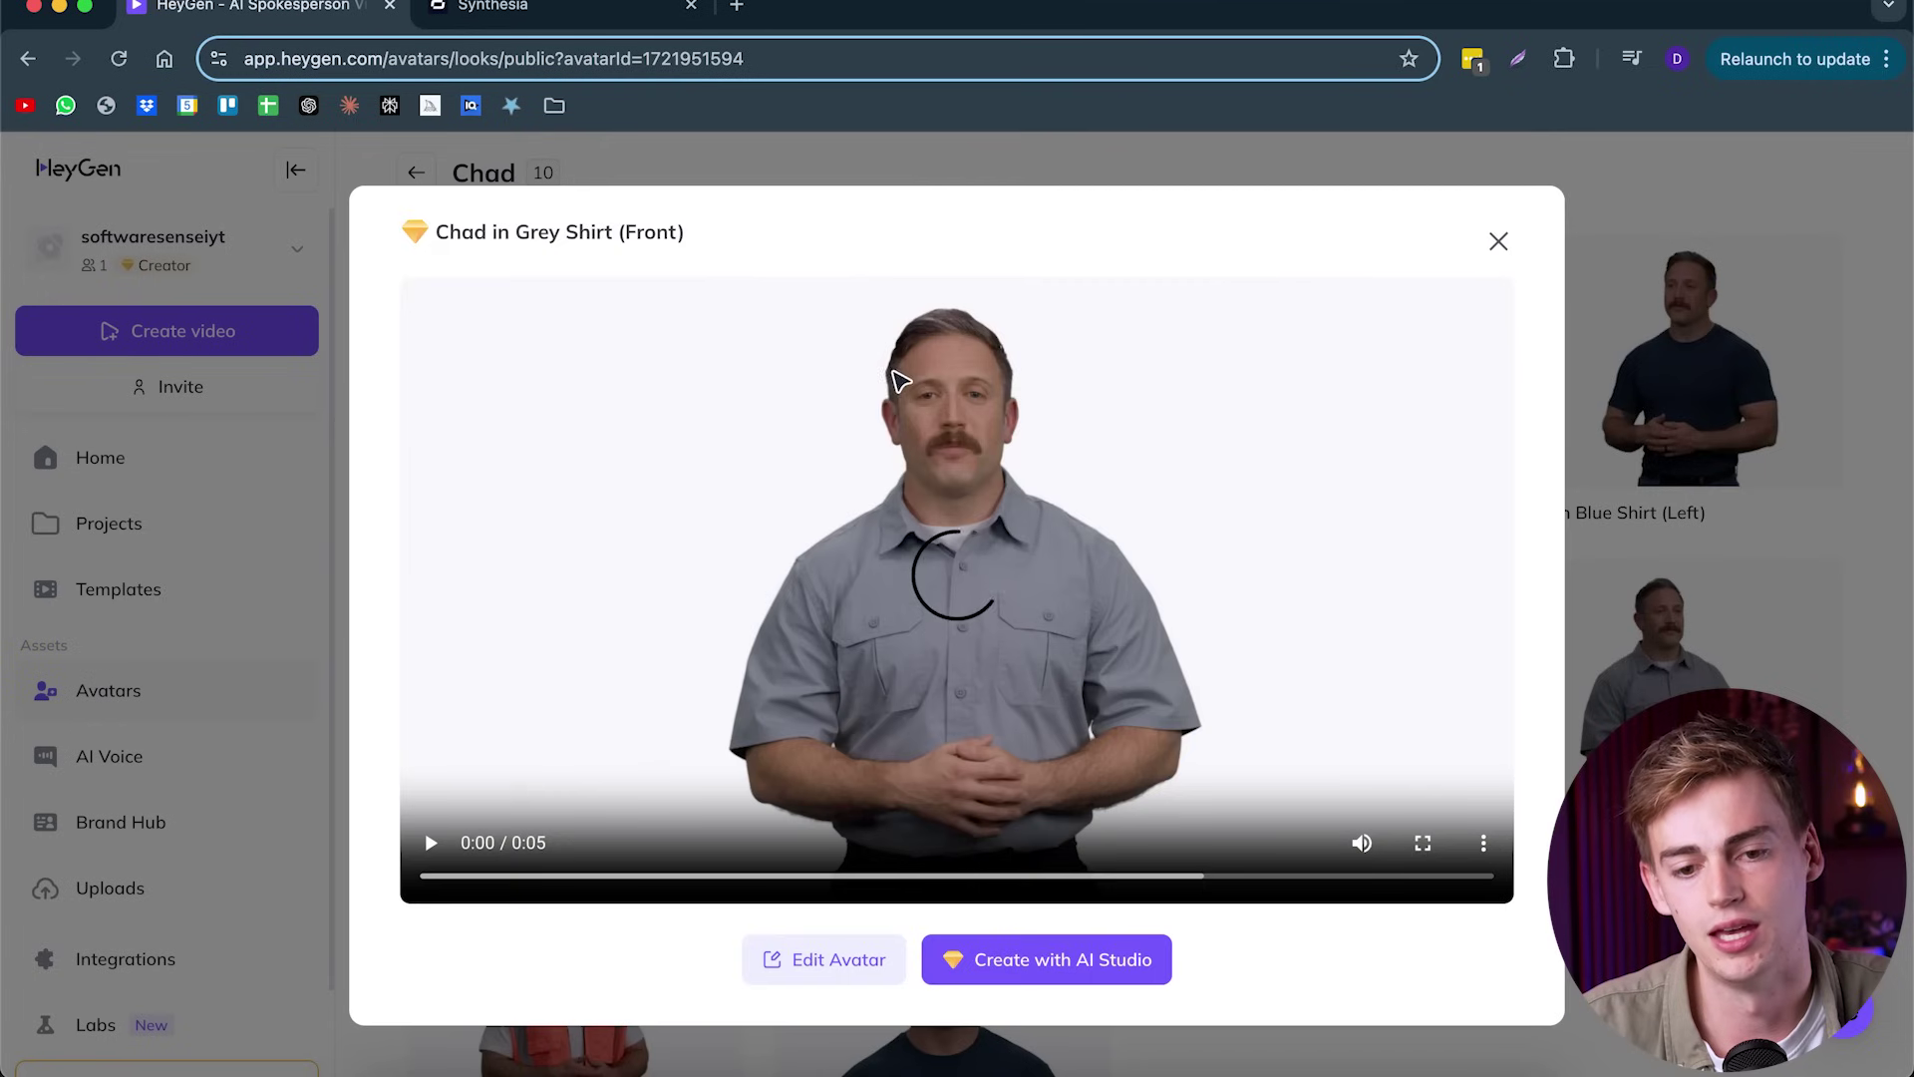
pyautogui.click(986, 965)
pyautogui.click(986, 963)
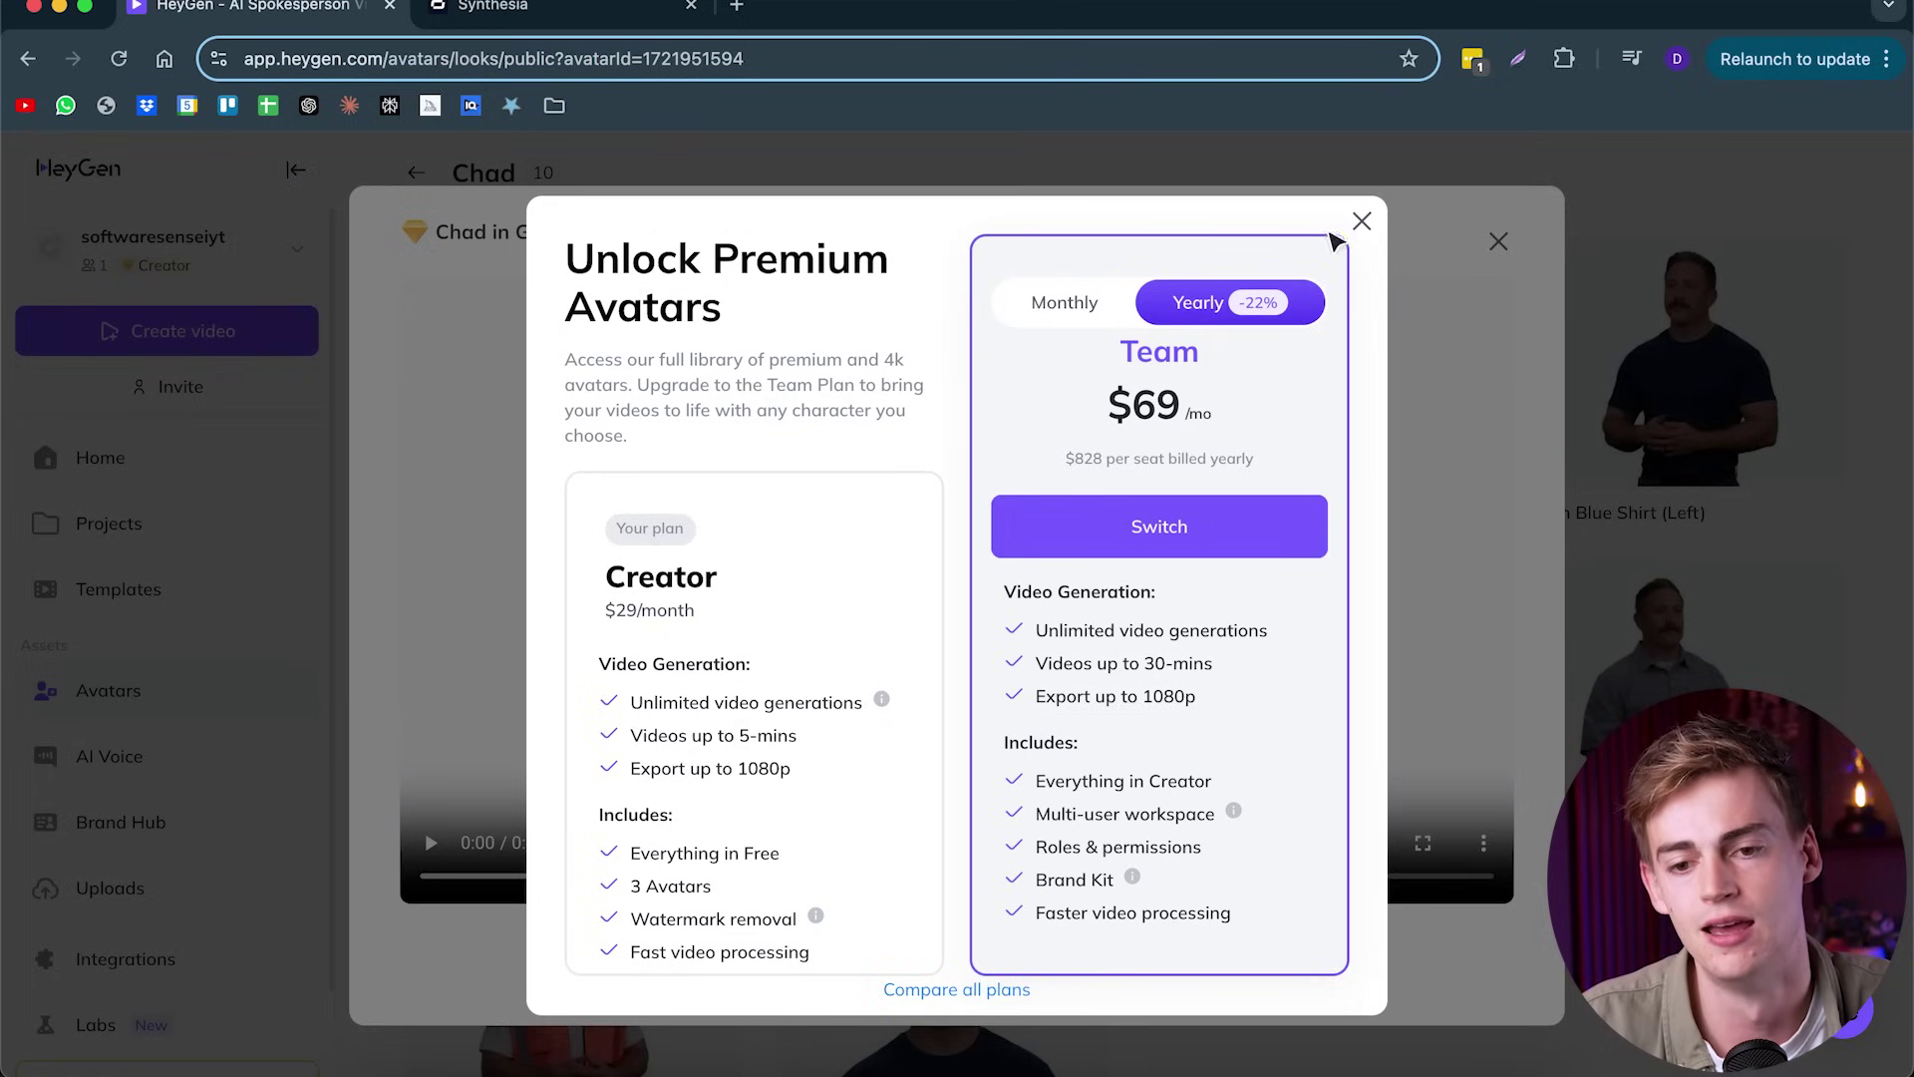
pyautogui.click(1362, 220)
pyautogui.click(1498, 242)
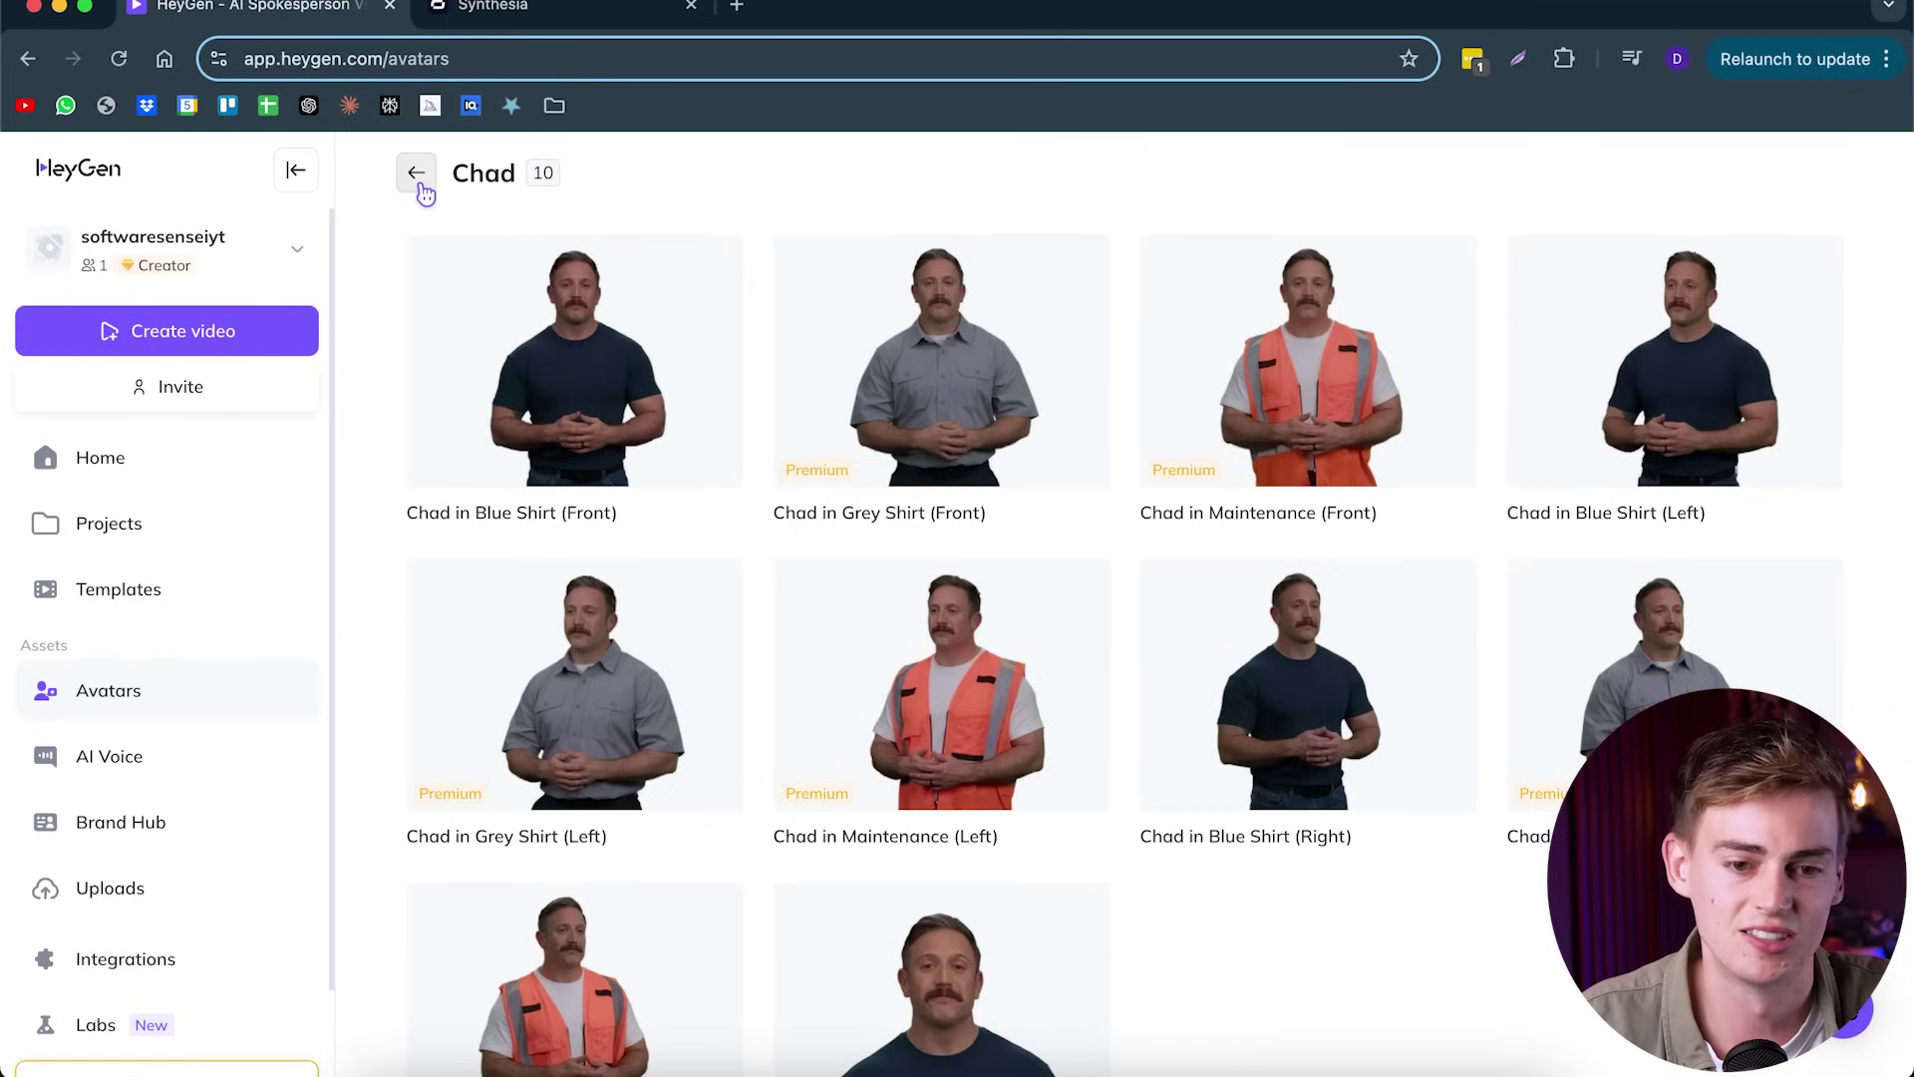
# - Return to the public avatars and examine the ones filmed in real settings, such as Jocelyn, Georgia, Blanka and Gala
pyautogui.click(423, 188)
pyautogui.scroll(-15, 897, 504)
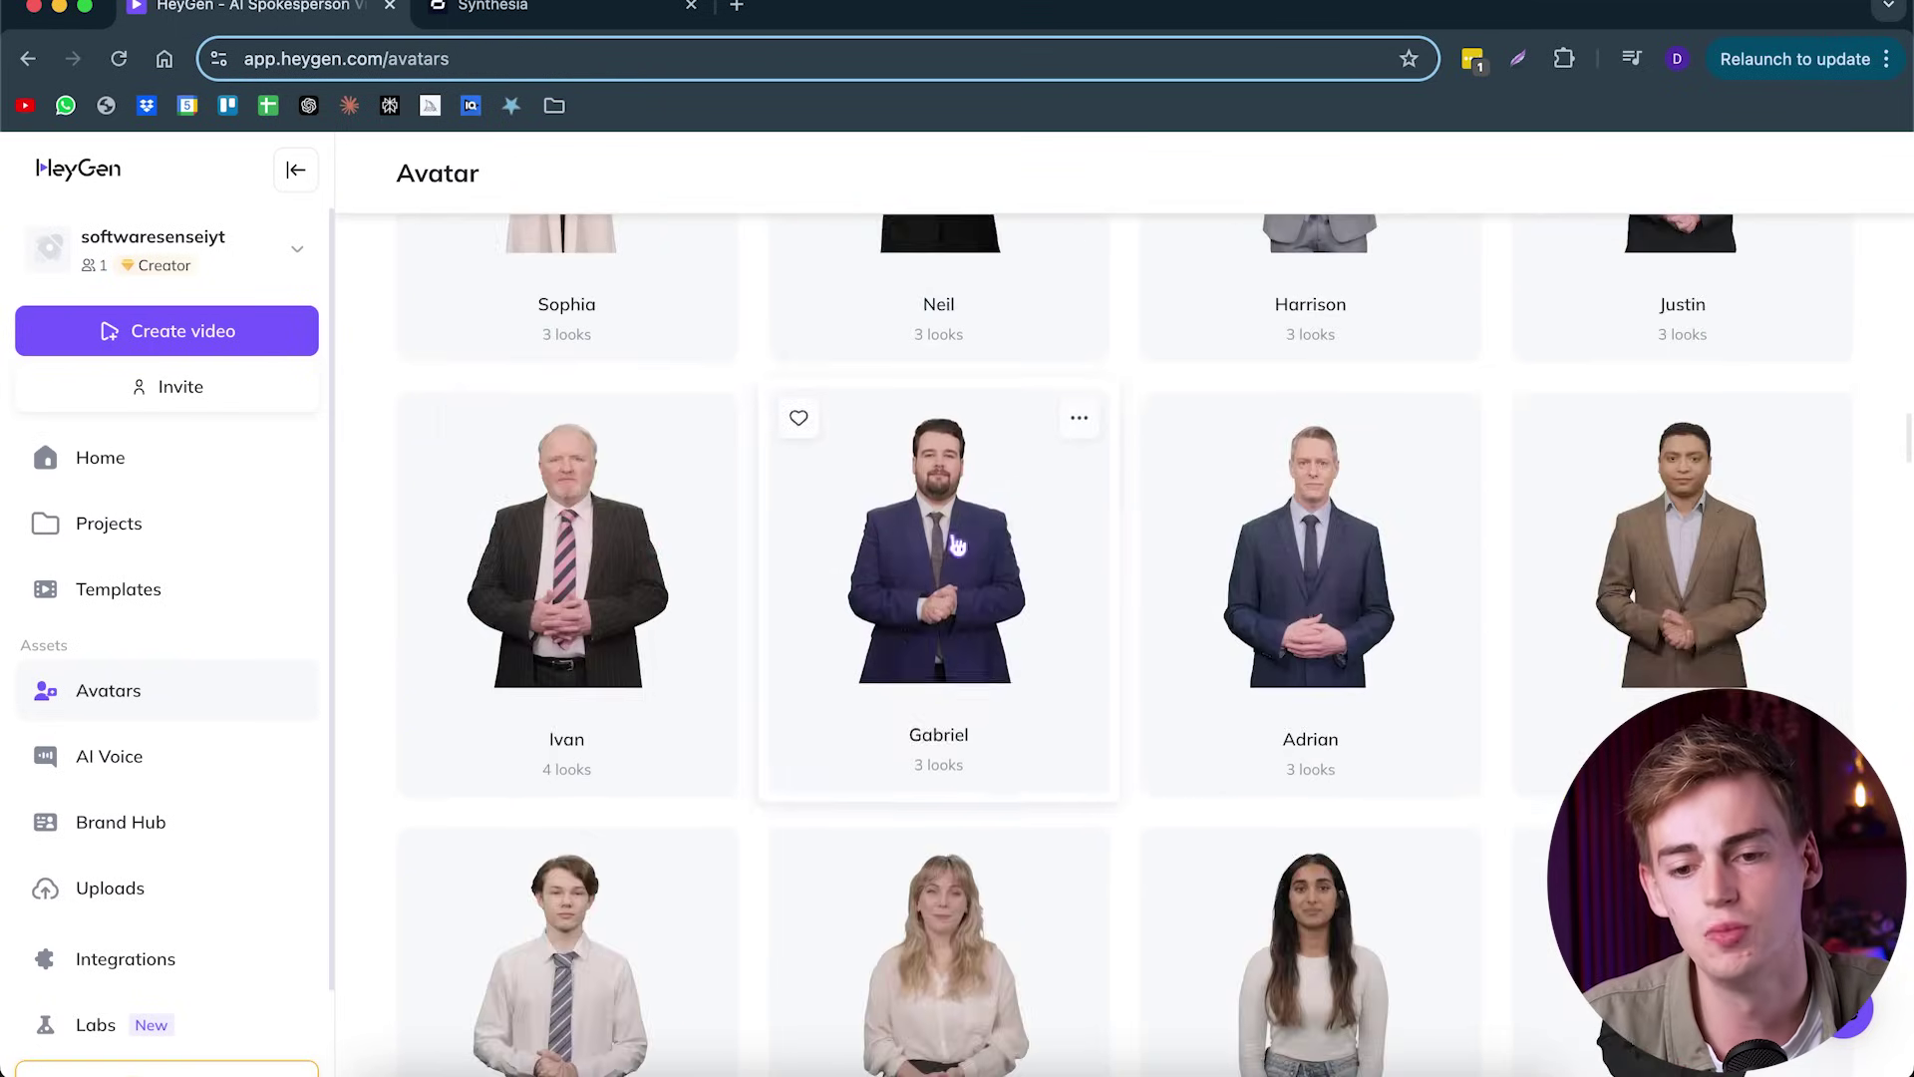
pyautogui.scroll(-5, 996, 578)
pyautogui.scroll(-5, 752, 717)
pyautogui.scroll(-10, 840, 705)
pyautogui.scroll(7, 884, 585)
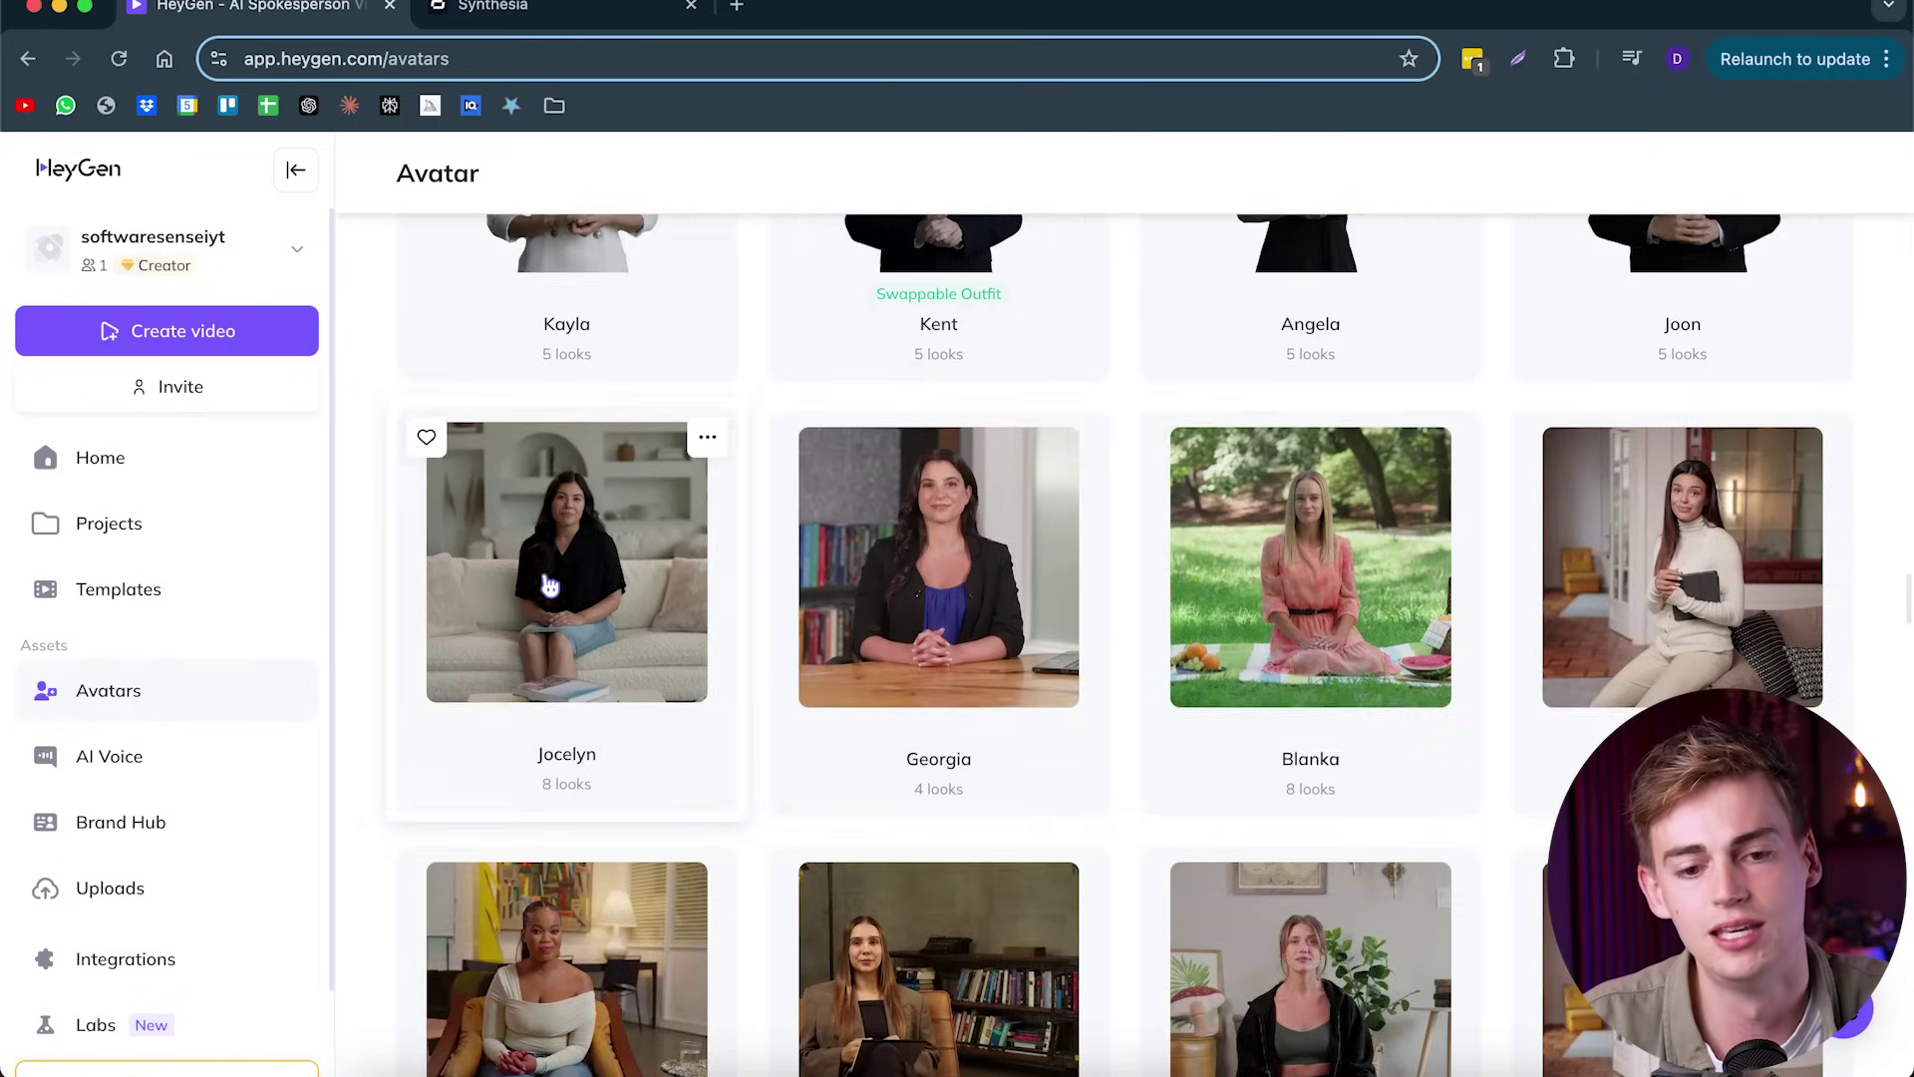
pyautogui.scroll(-5, 1090, 513)
pyautogui.scroll(3, 1326, 513)
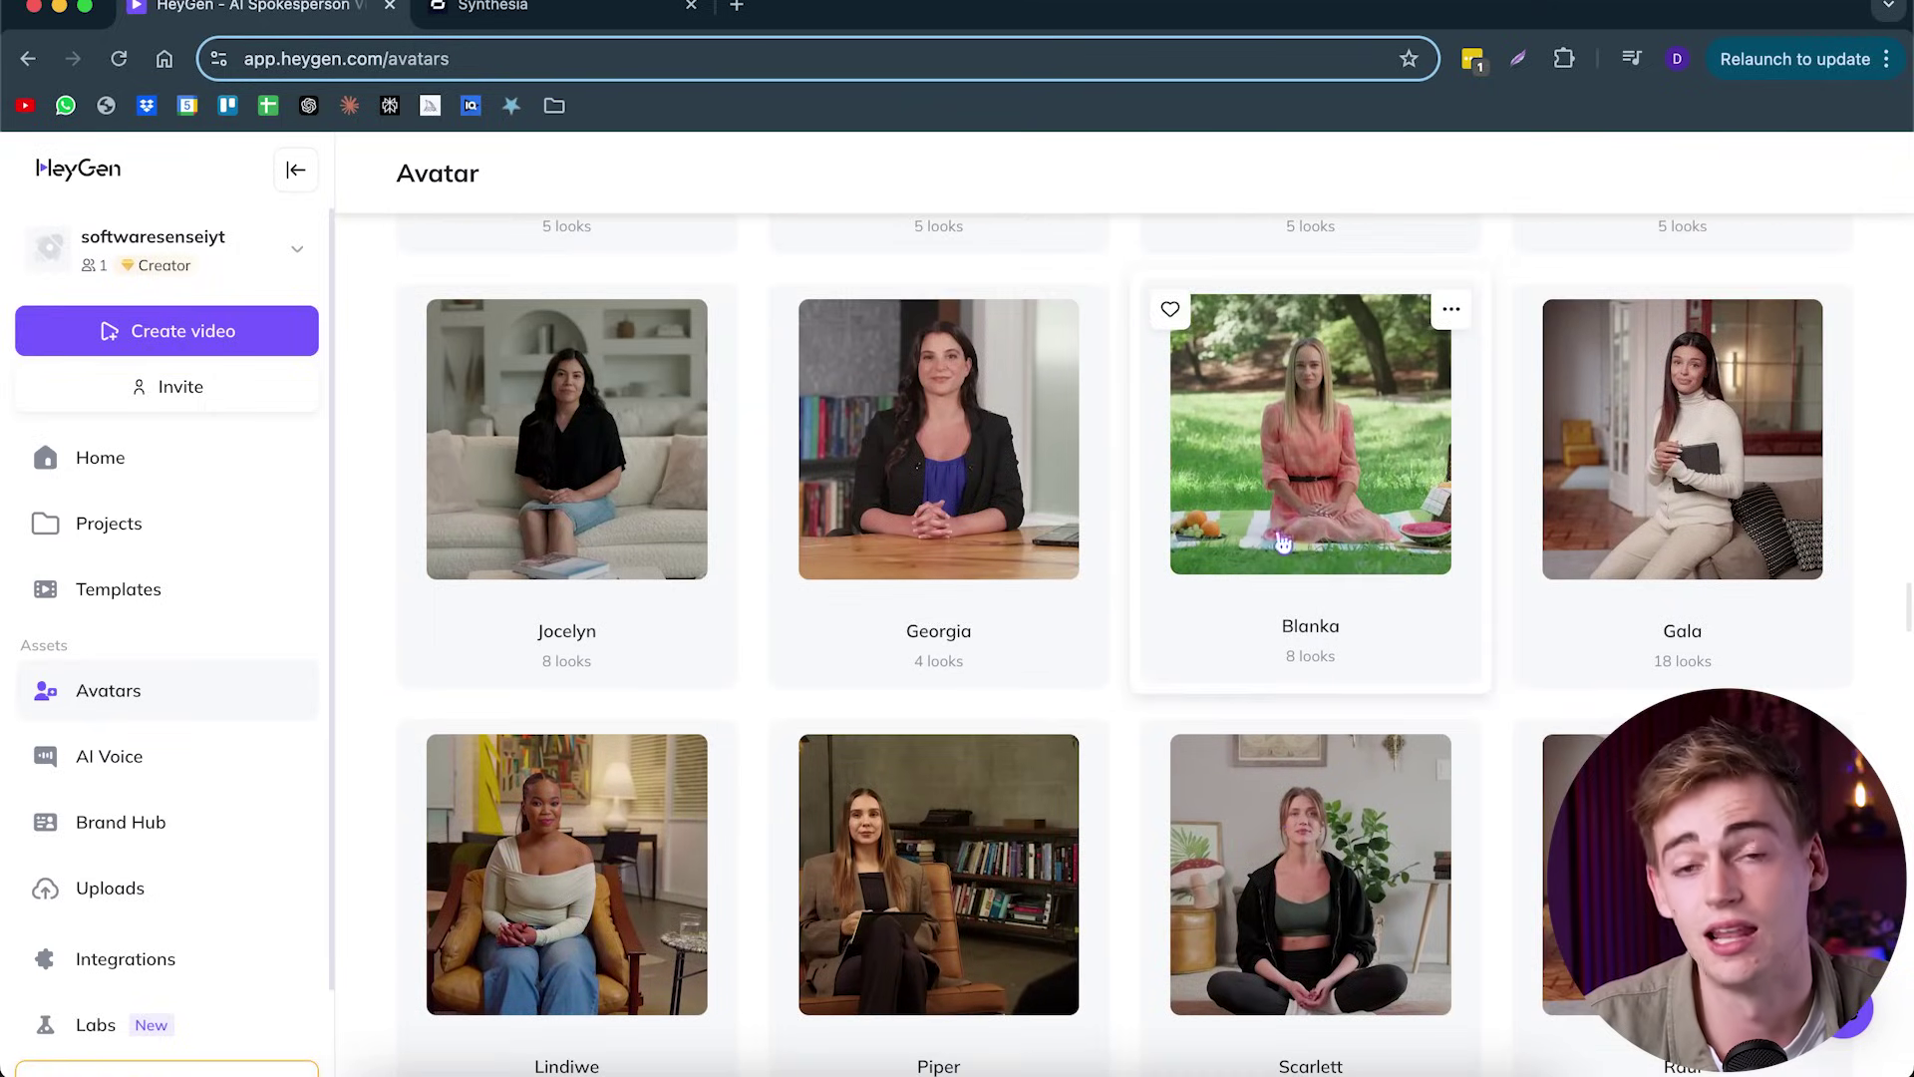
pyautogui.scroll(-1, 751, 428)
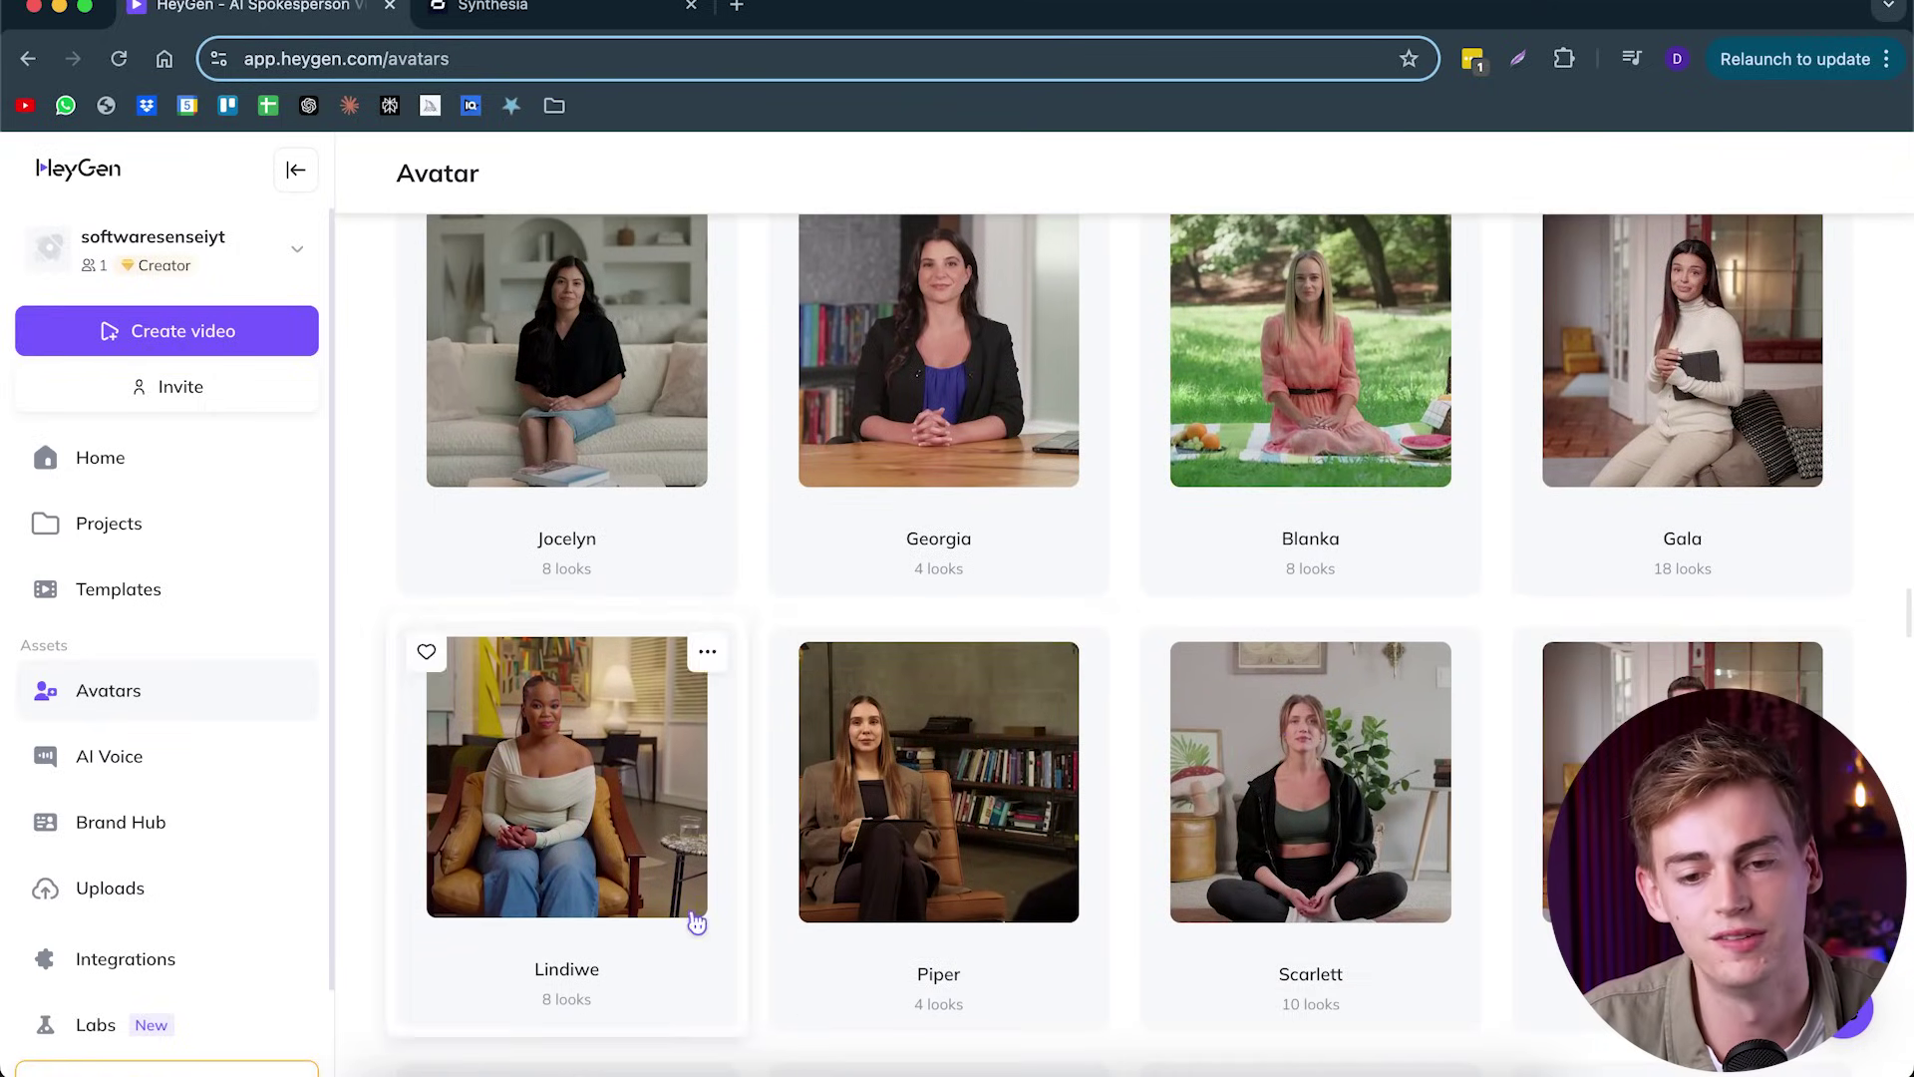
pyautogui.scroll(1, 1384, 439)
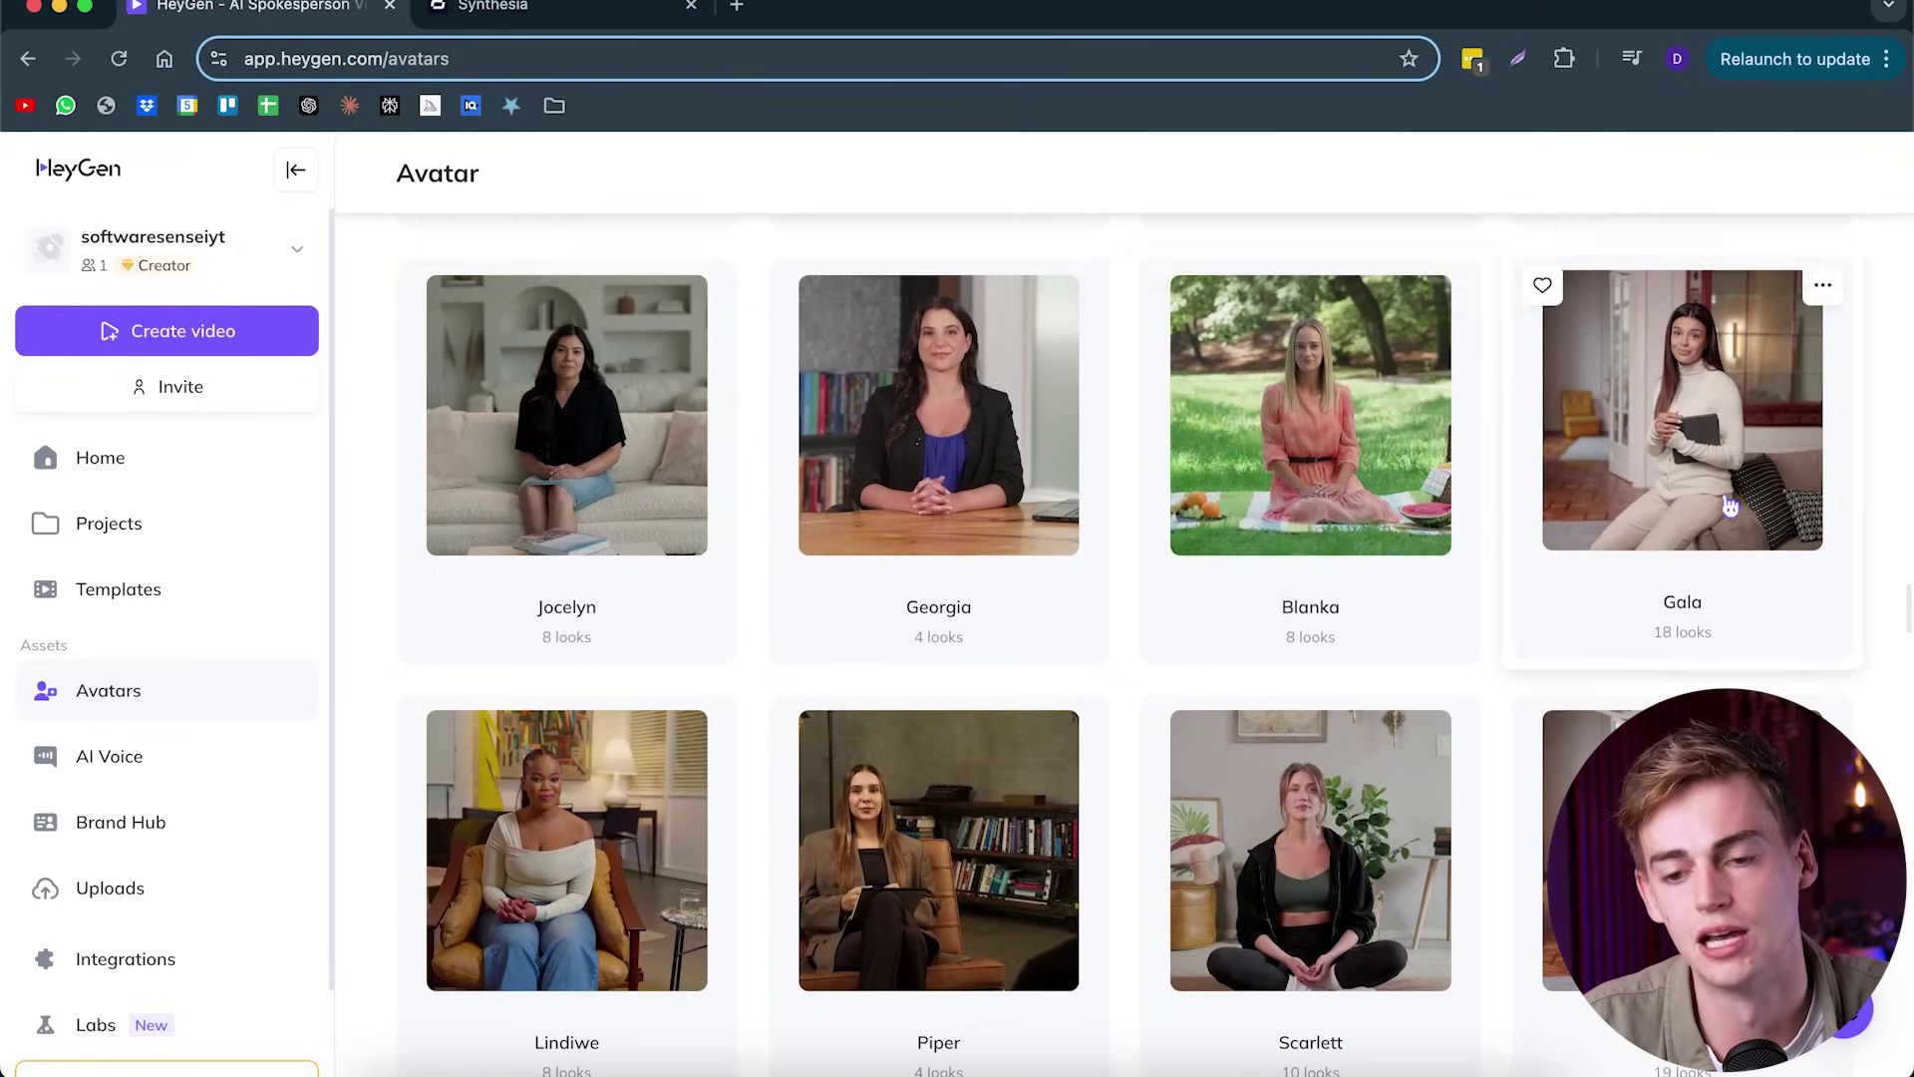
# - View Gala's looks and show the orientation options for creating a video with Gala Business Sofa Front 3
pyautogui.click(1705, 426)
pyautogui.scroll(-4, 1408, 394)
pyautogui.click(688, 525)
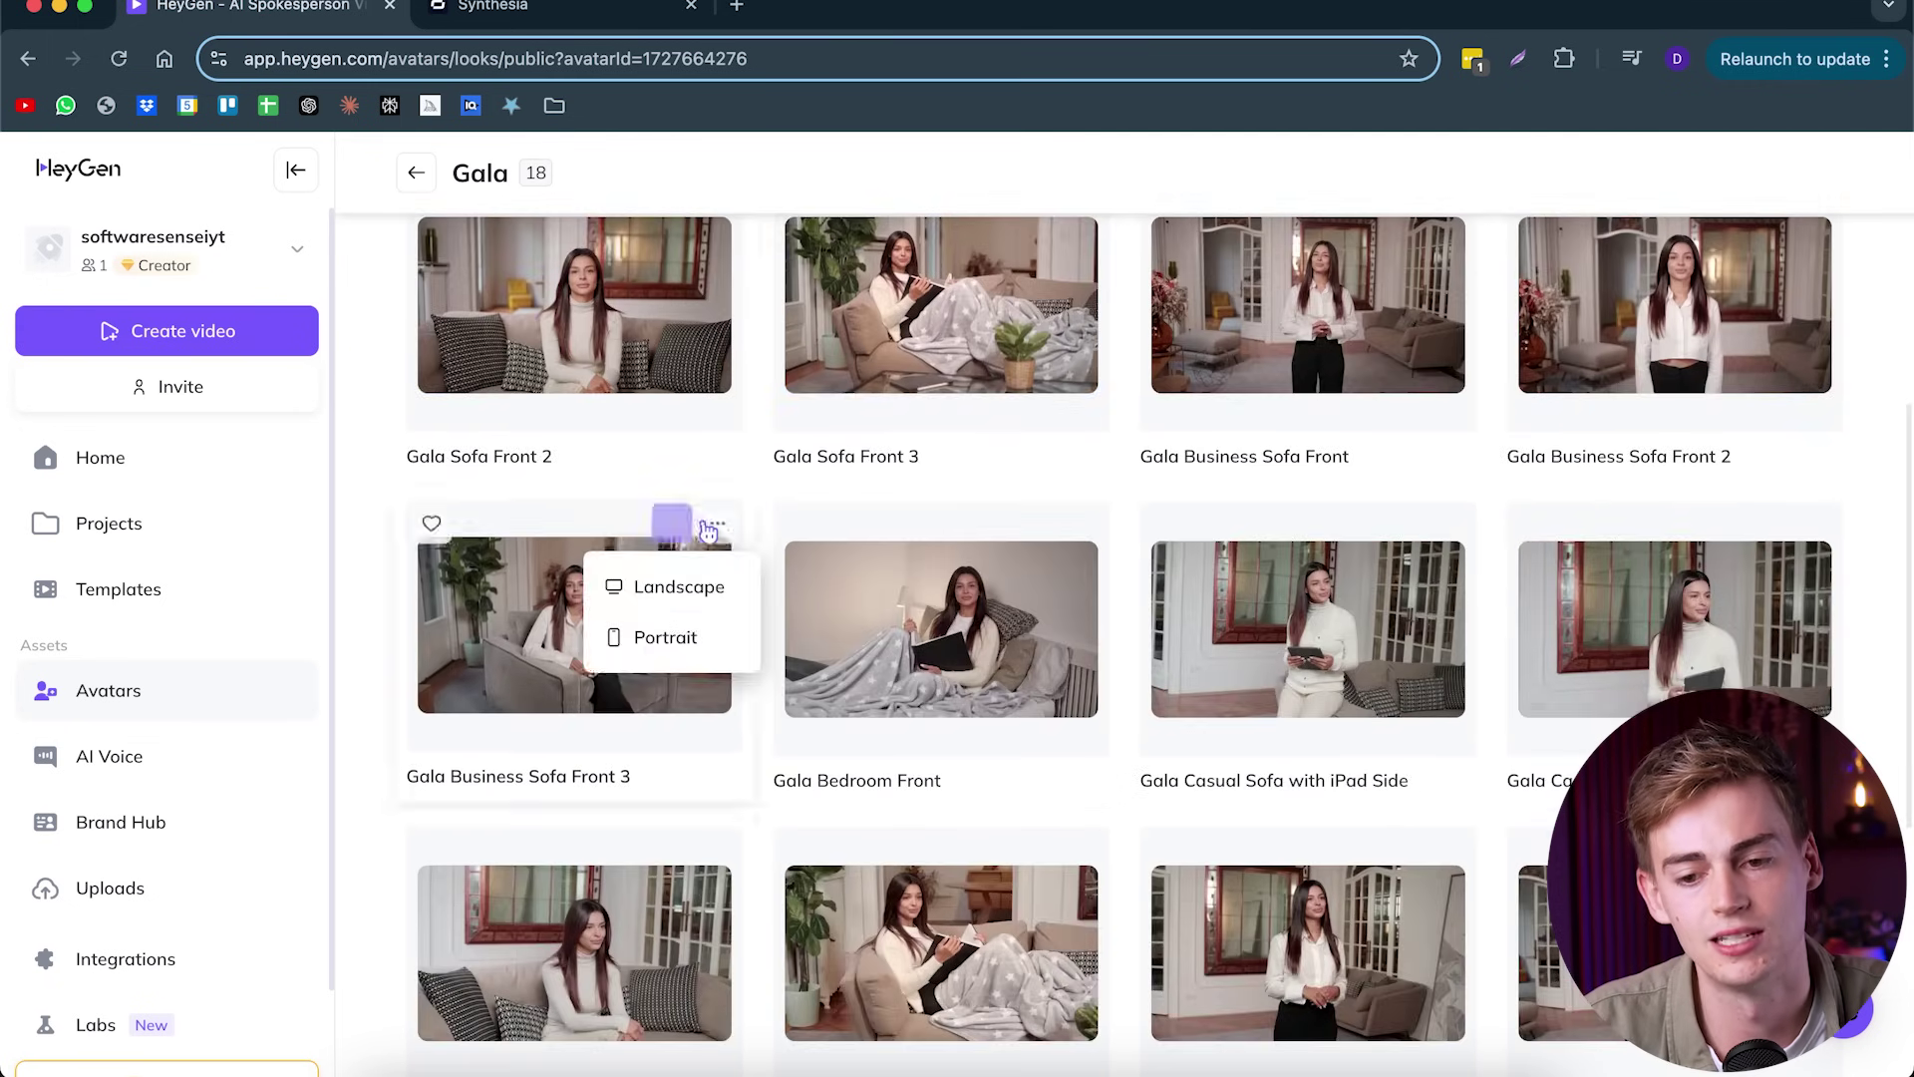
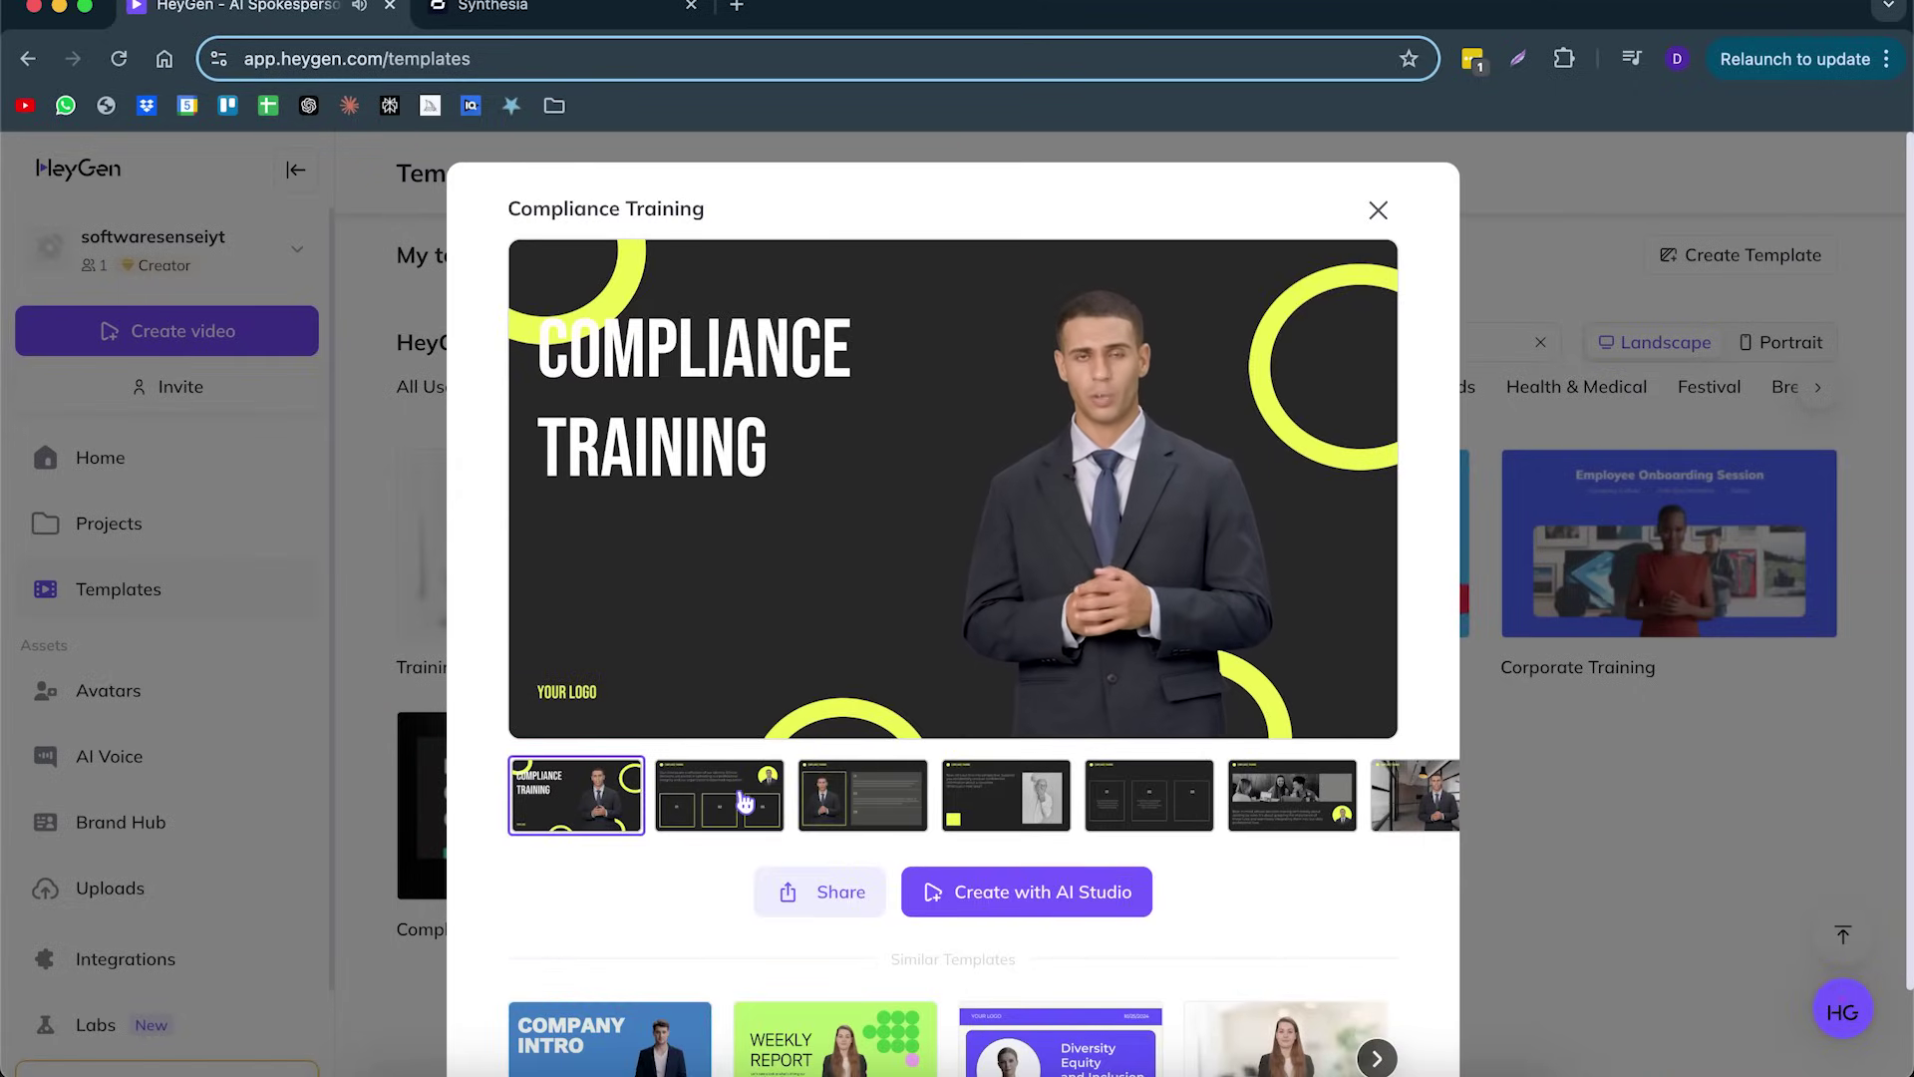
# - Preview the second to fifth scenes of the Compliance Training template
pyautogui.click(756, 799)
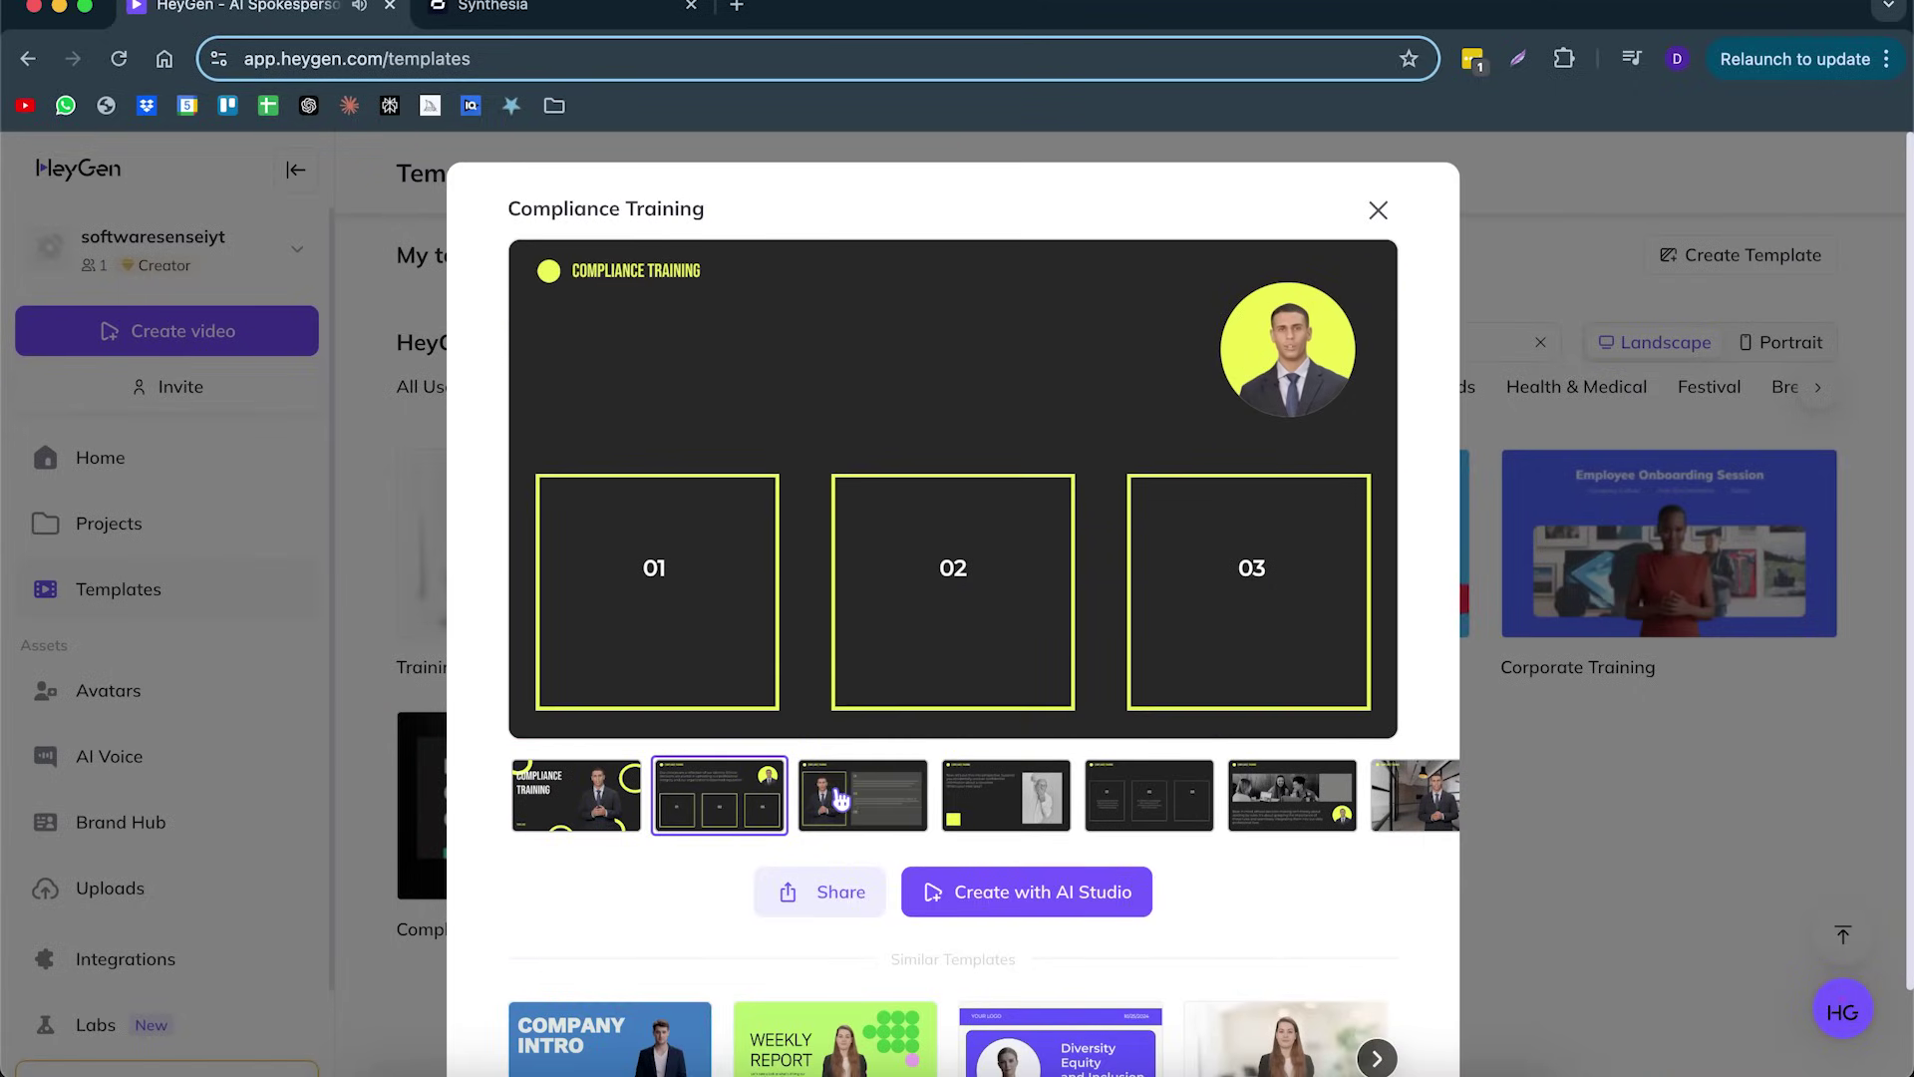
pyautogui.click(874, 803)
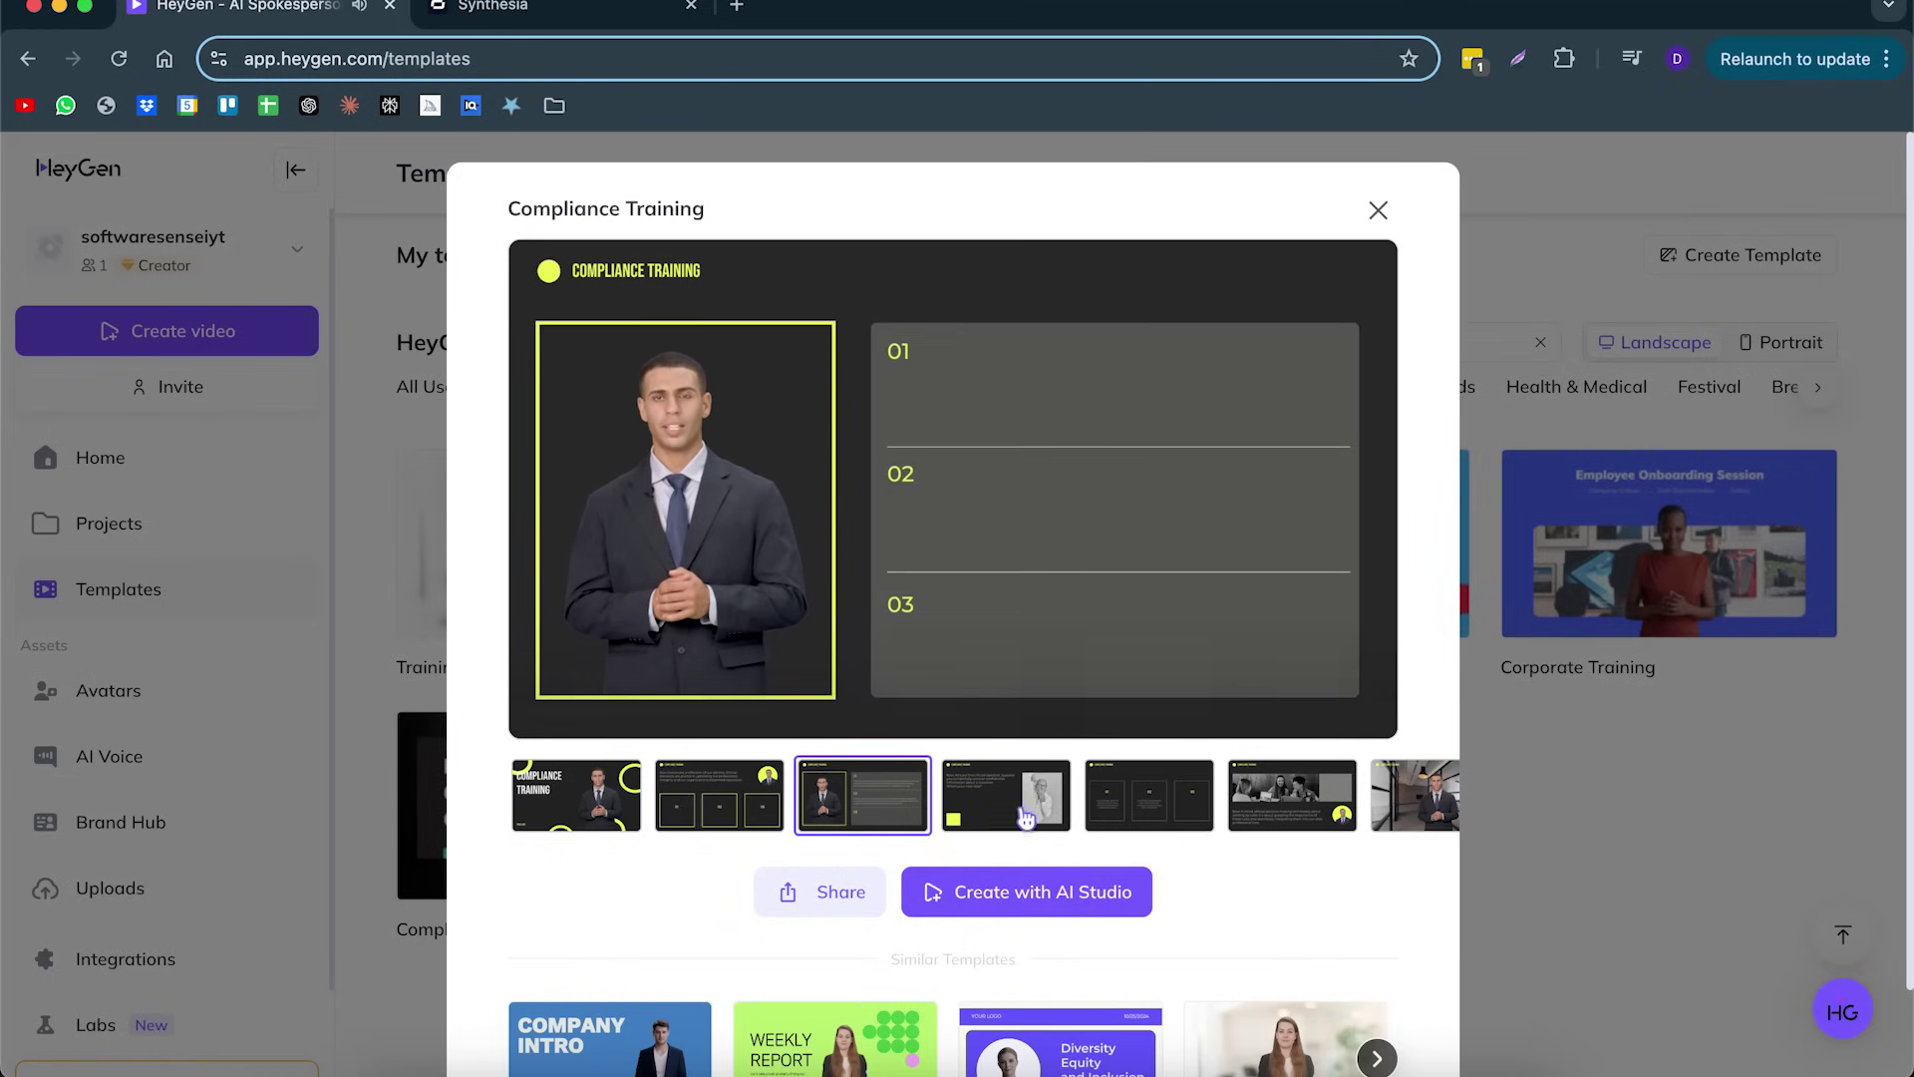
pyautogui.click(1060, 817)
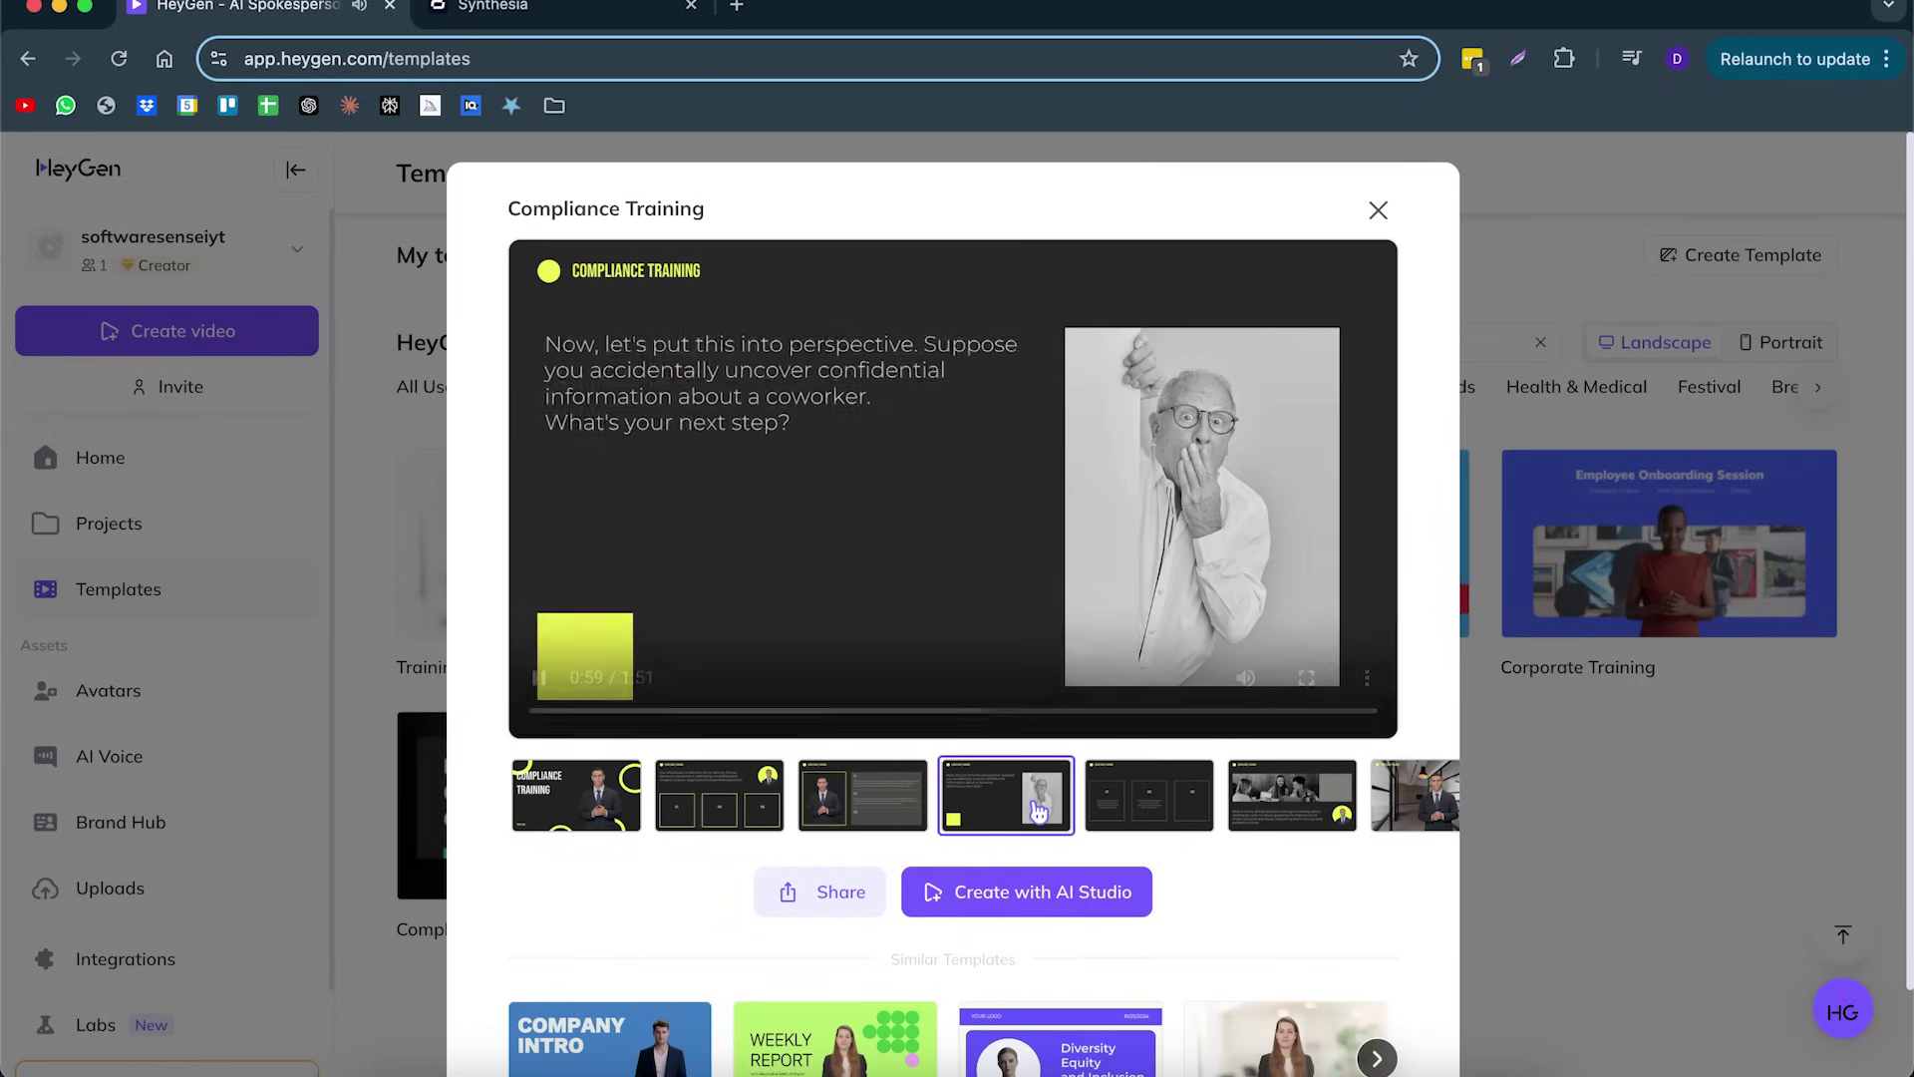
pyautogui.click(1139, 814)
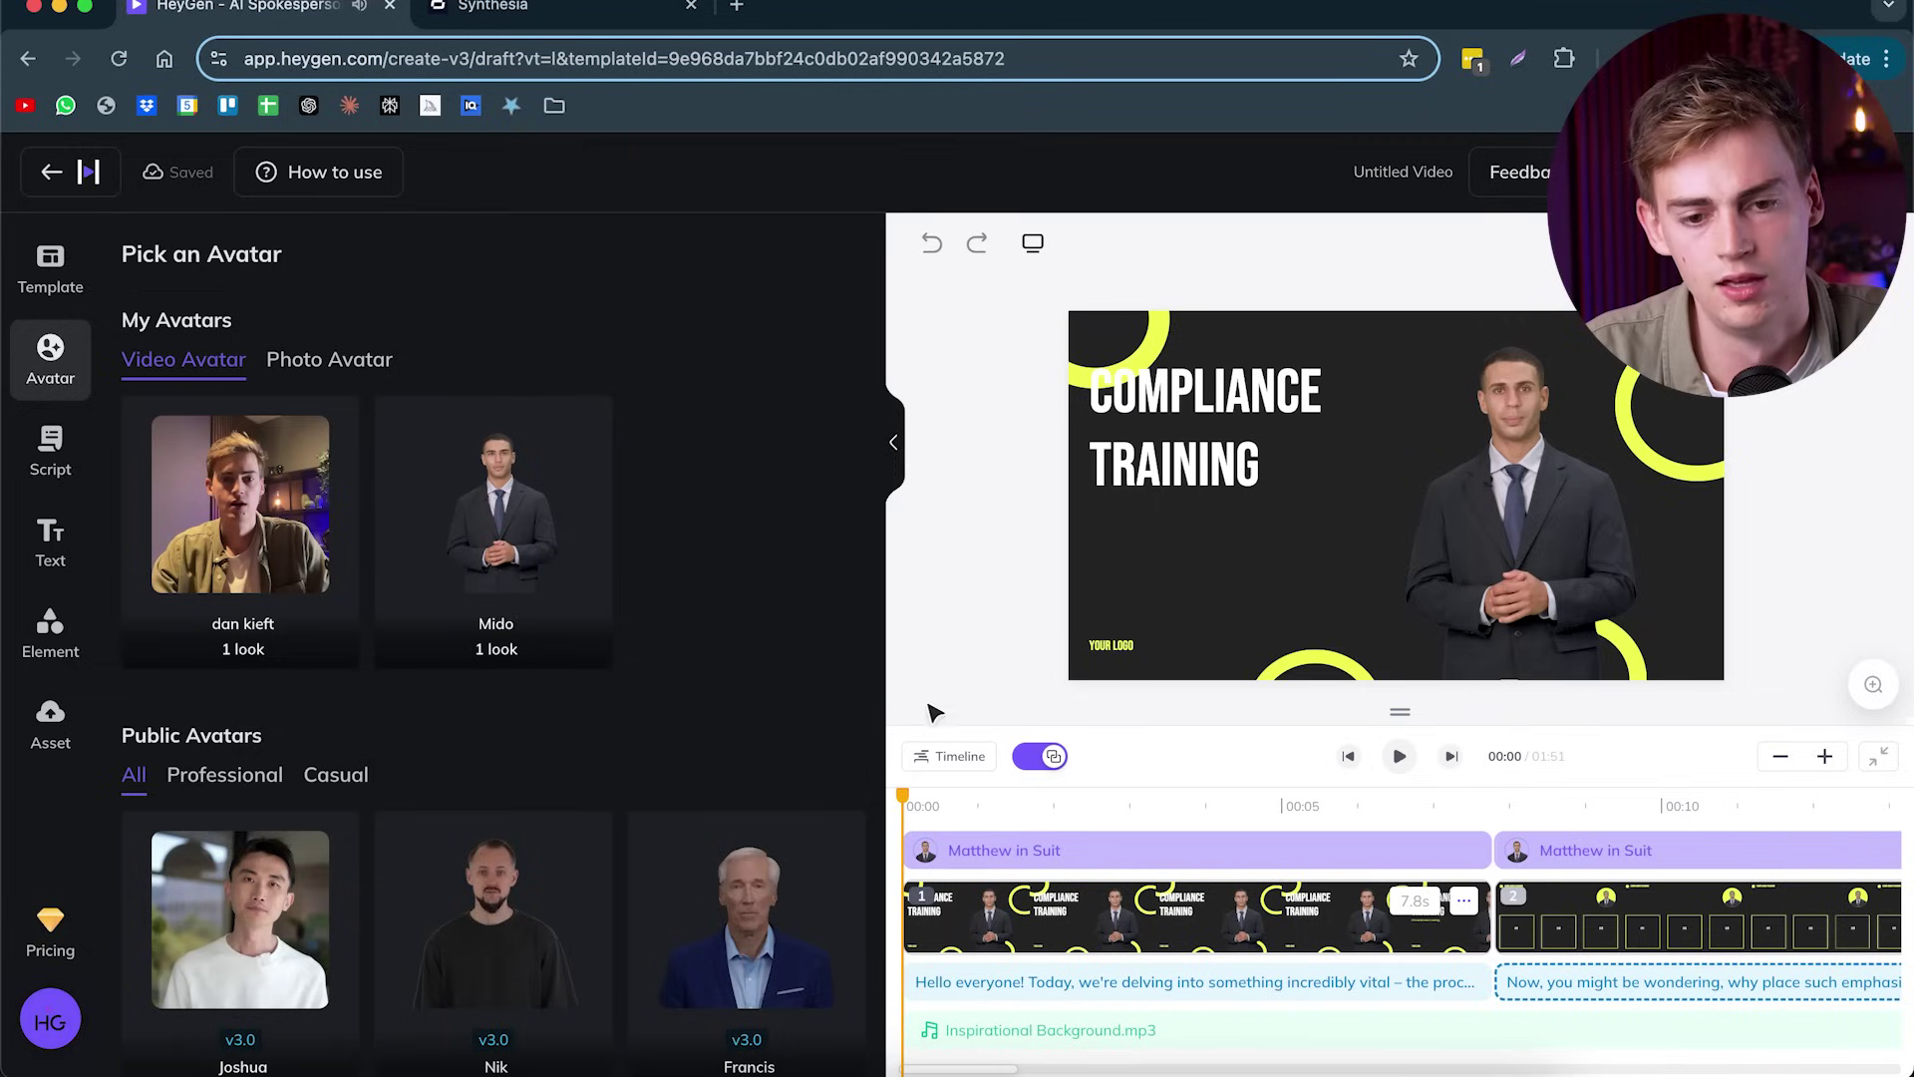
# - Open the script of the template's first scene and read through the scene texts
pyautogui.click(1130, 987)
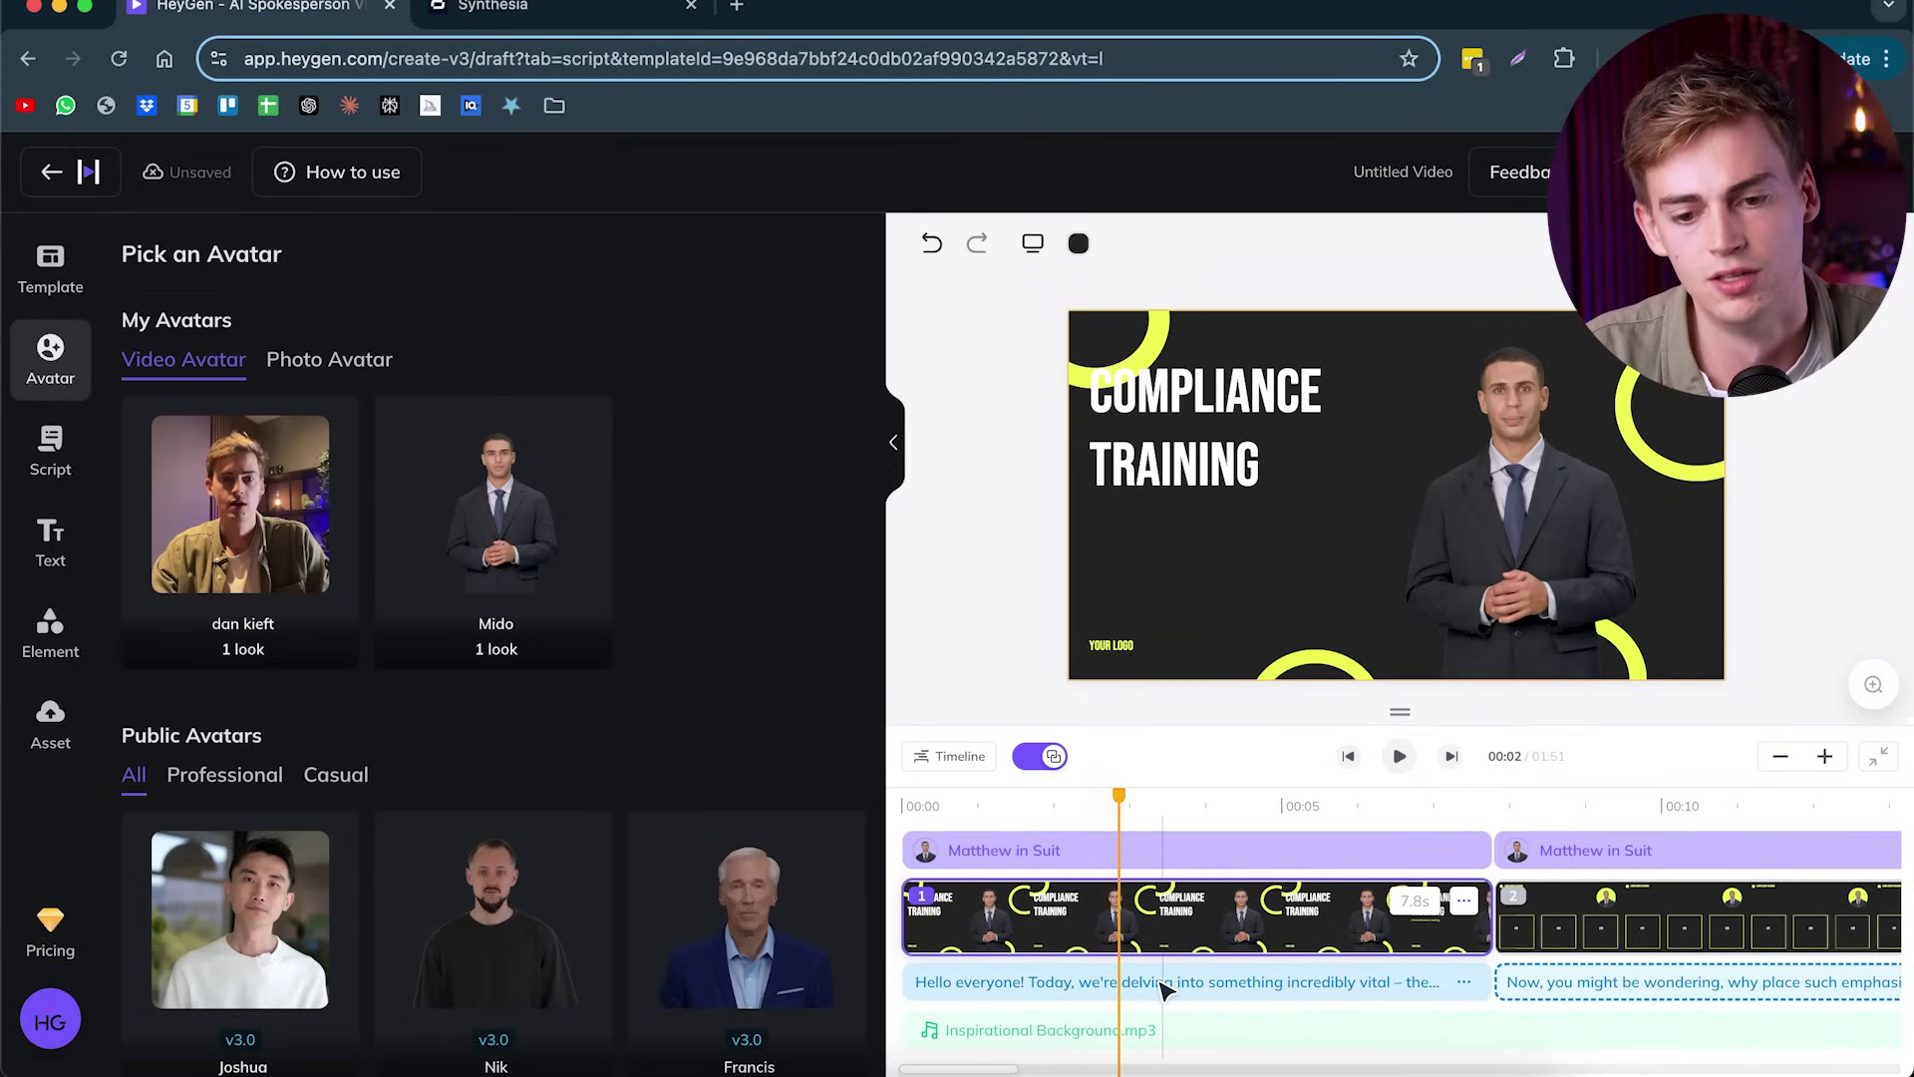
pyautogui.click(1161, 987)
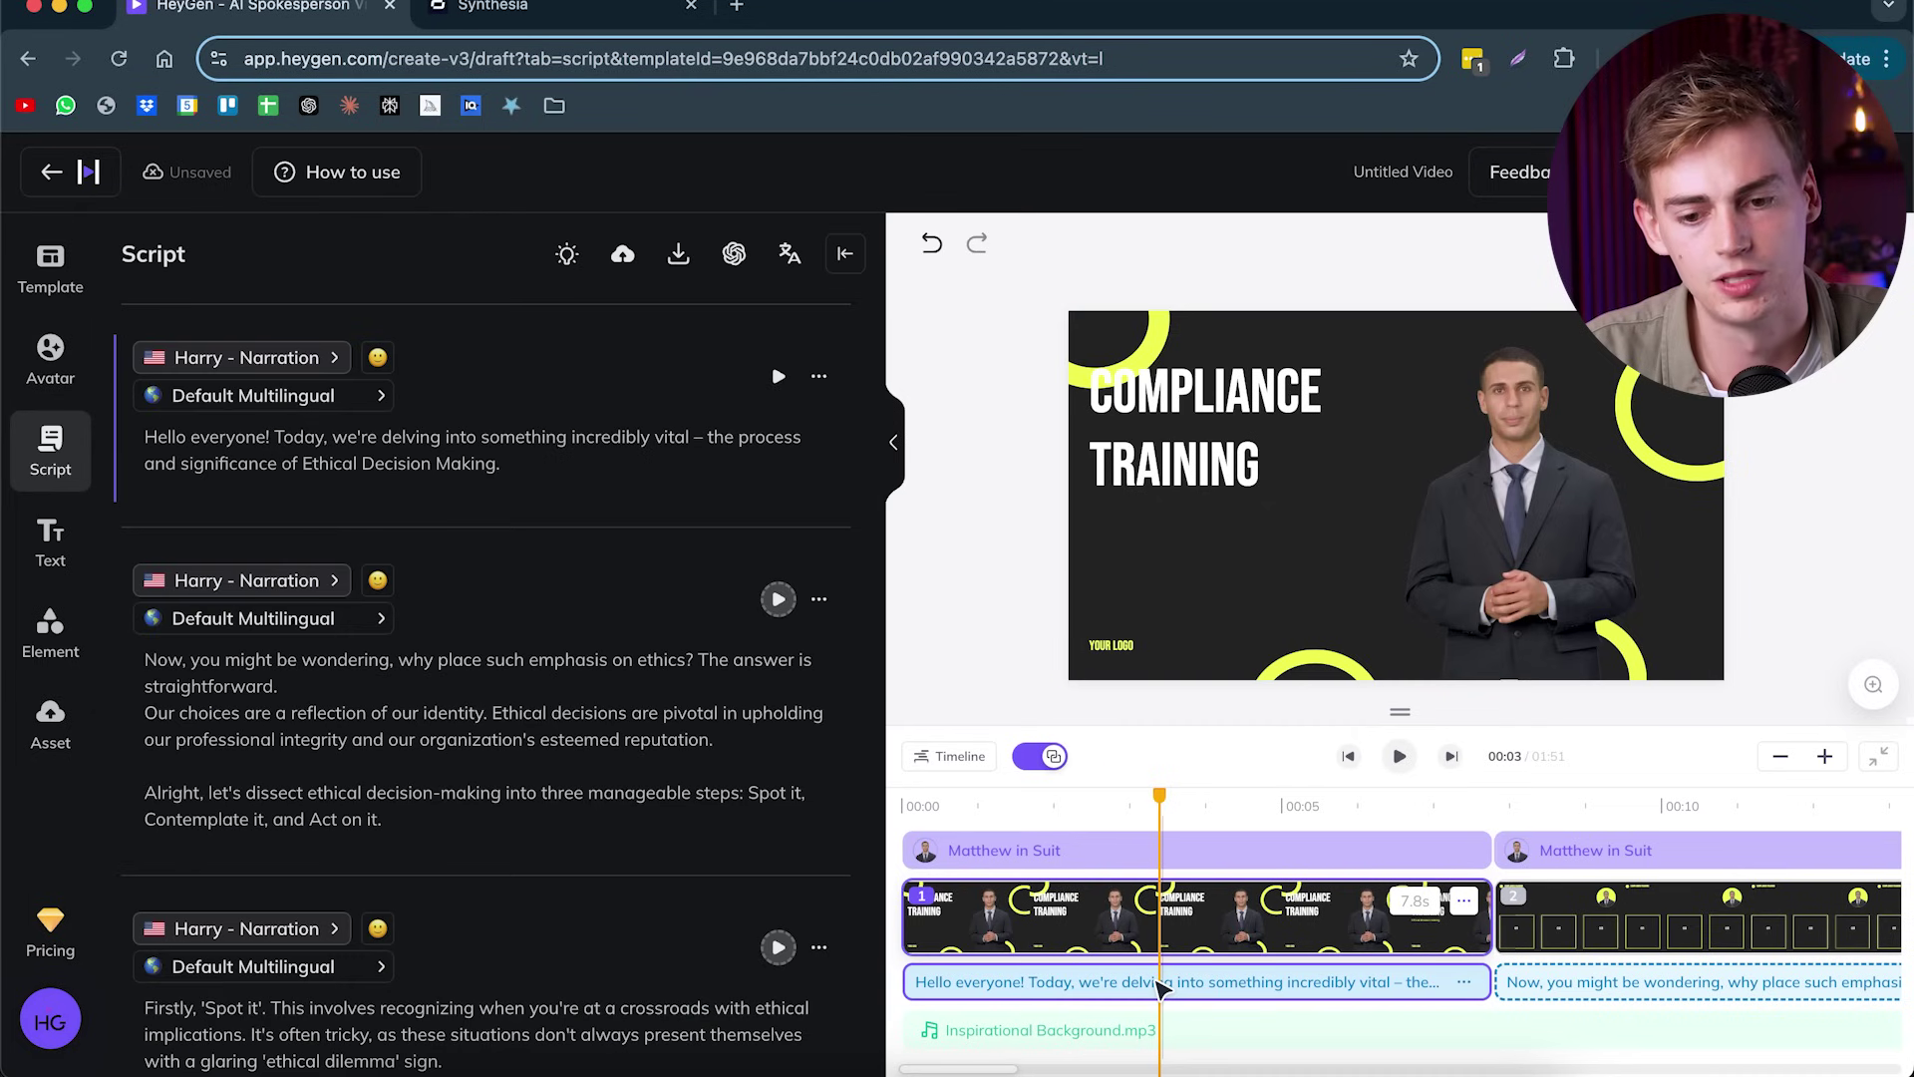
pyautogui.click(396, 476)
pyautogui.scroll(-2, 399, 558)
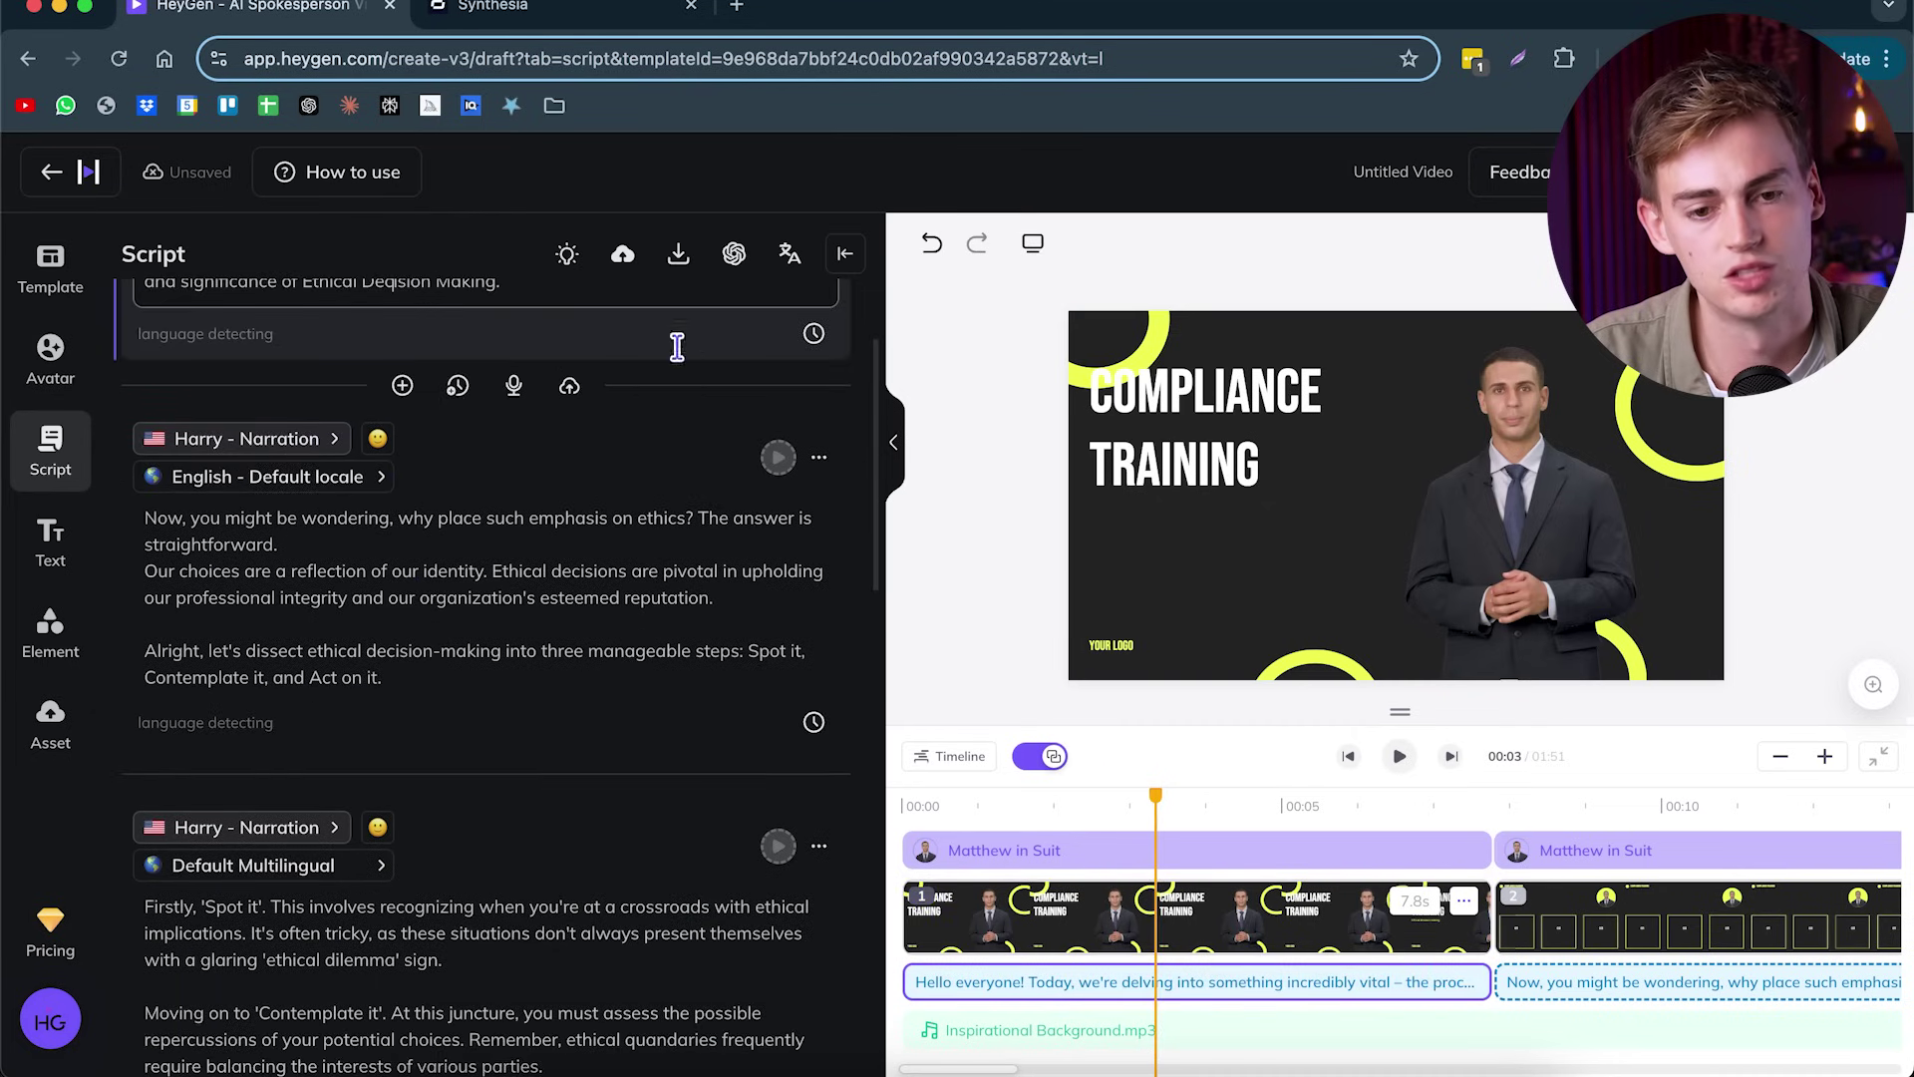
# - Open the GPT4 Script Writer for the compliance training script and look through the text it offers to rework
pyautogui.click(734, 255)
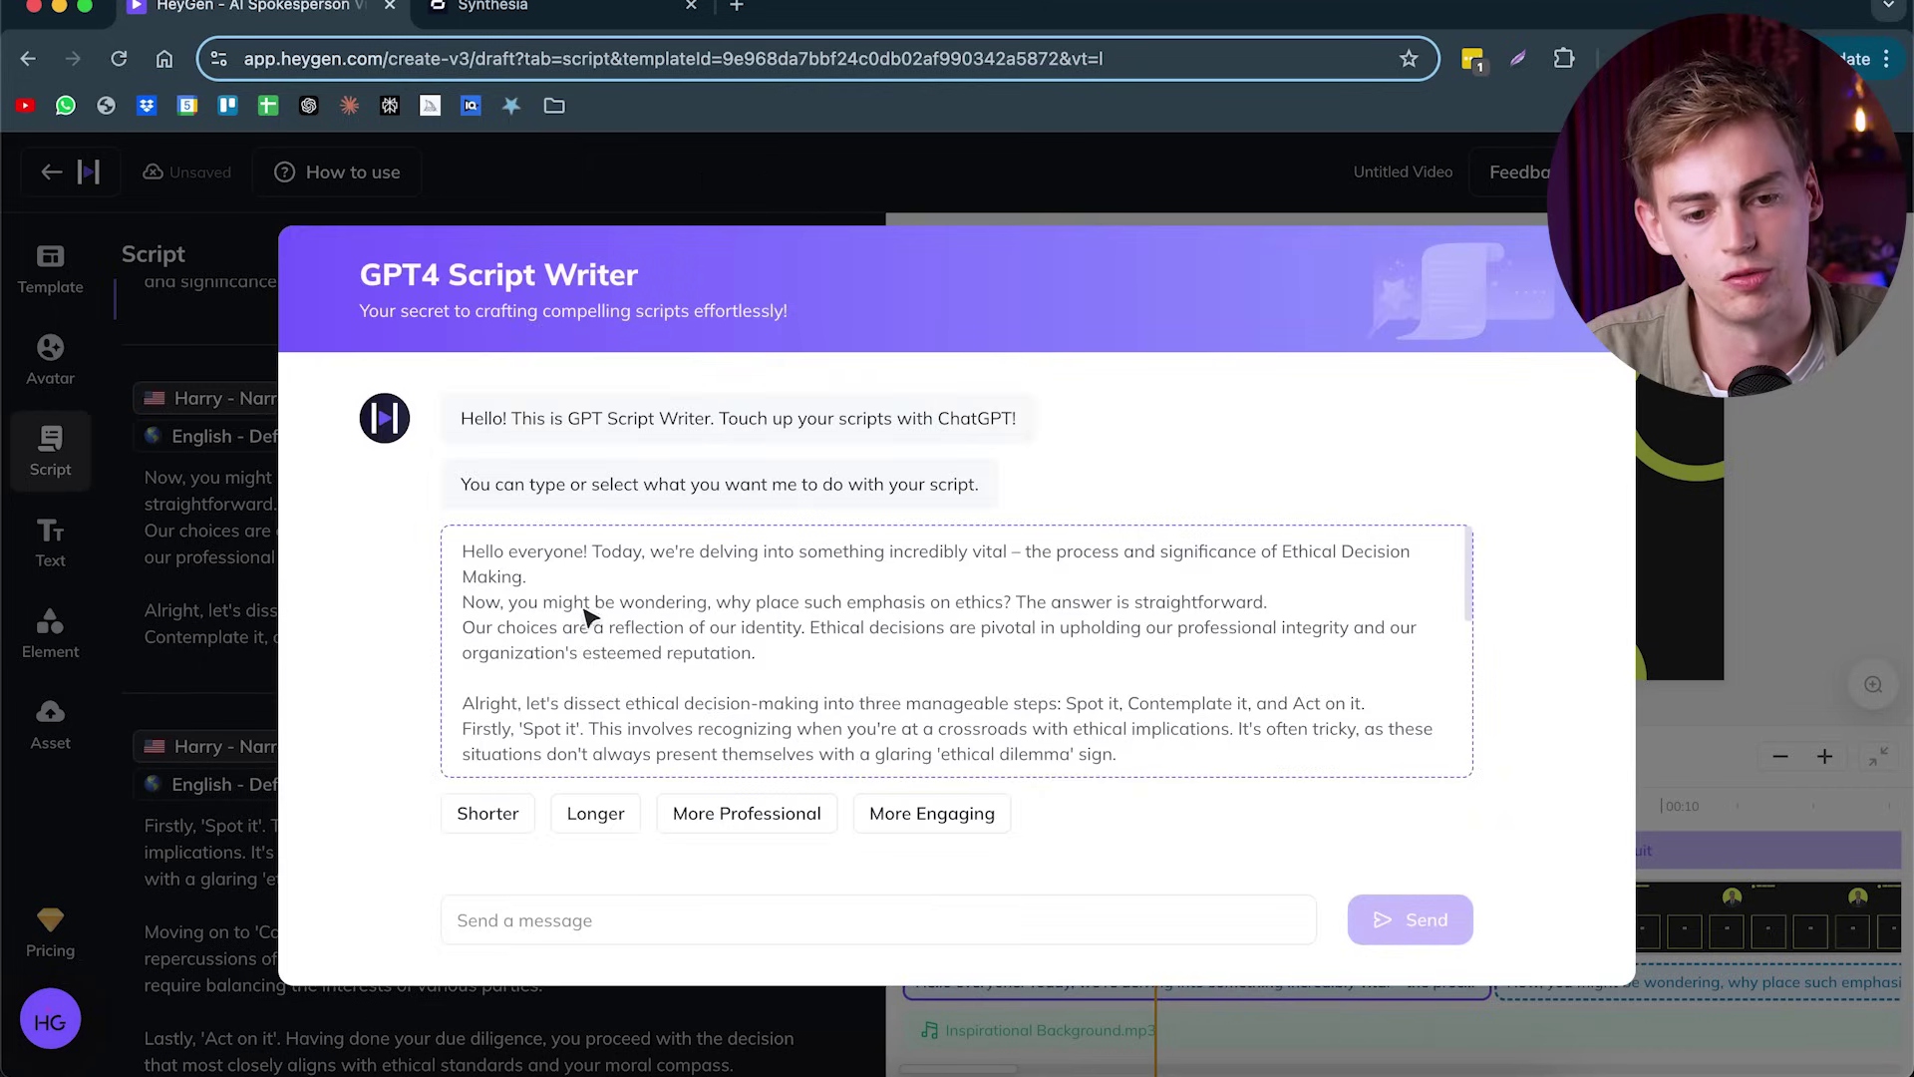
pyautogui.scroll(-5, 757, 588)
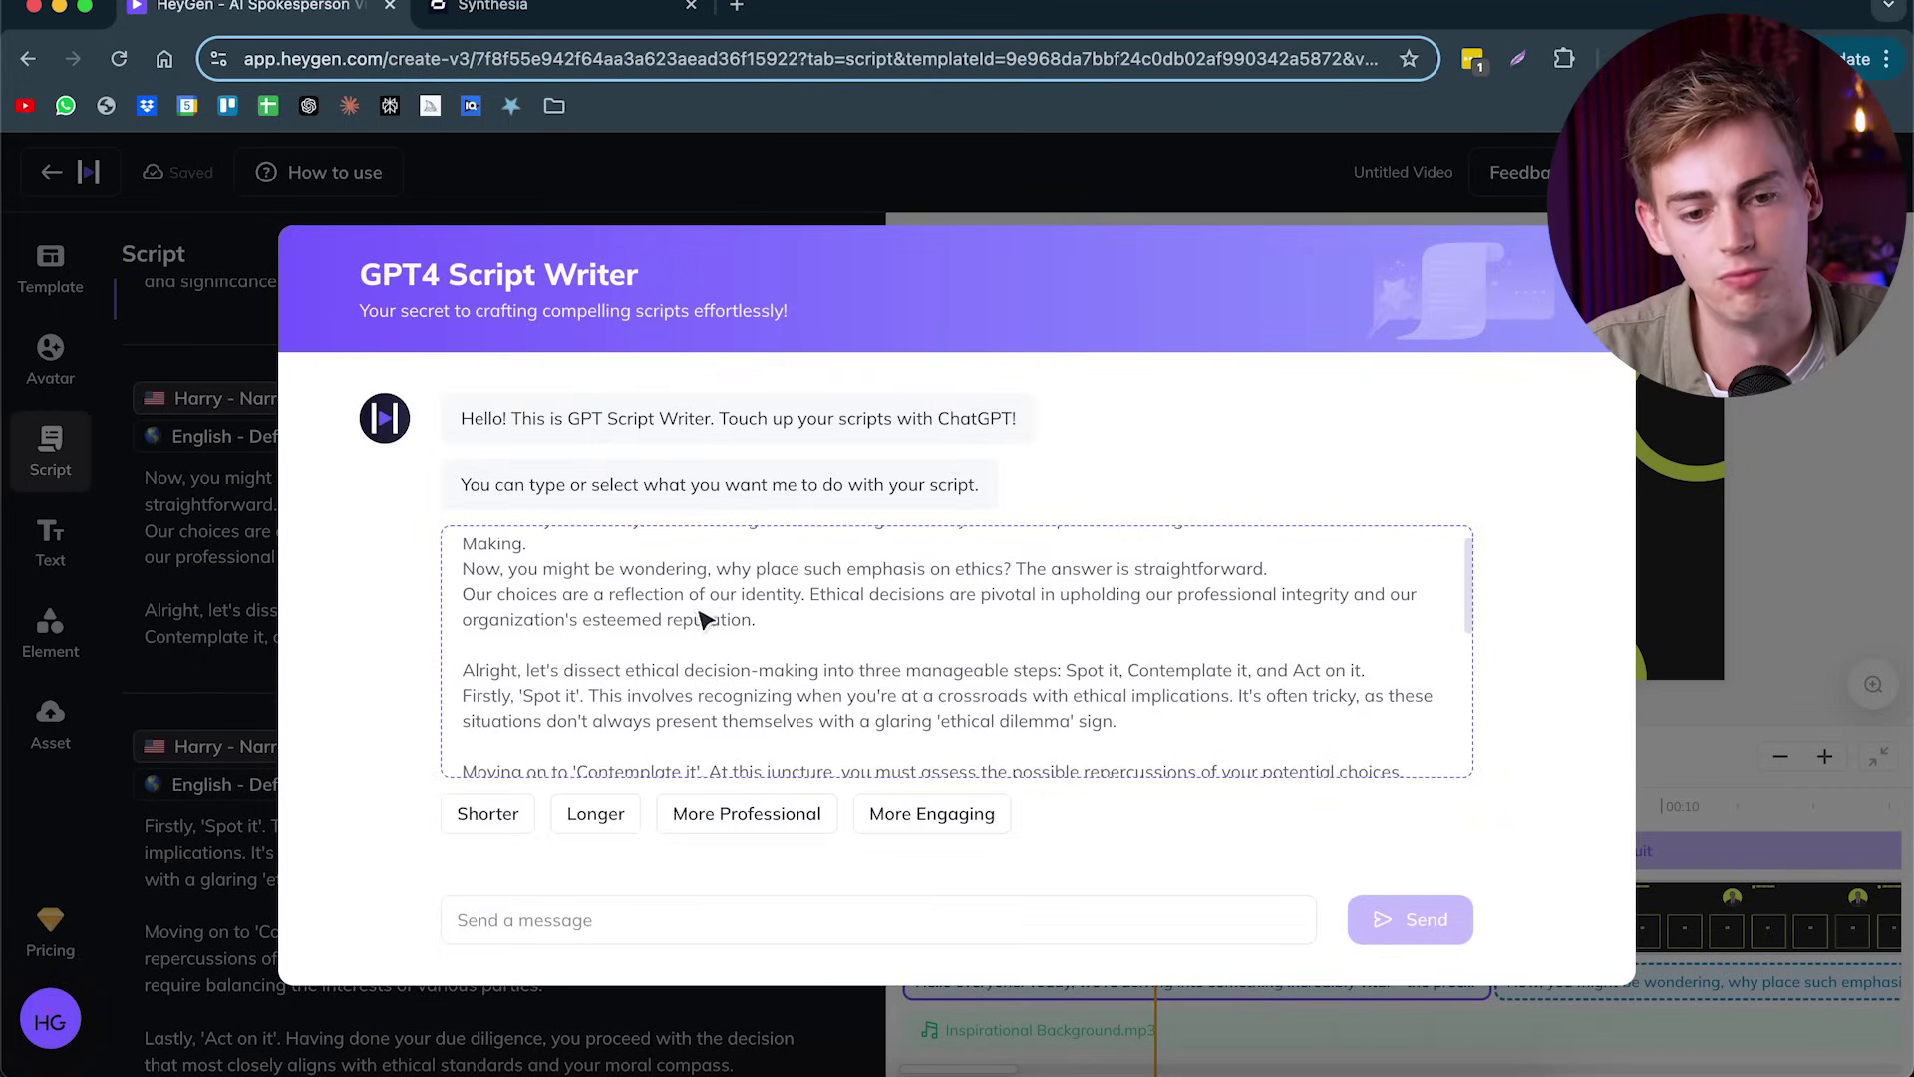
# - Have the GPT4 Script Writer write a training video script about talking in front of the camera and apply it to the video
pyautogui.click(587, 920)
pyautogui.write('Mak')
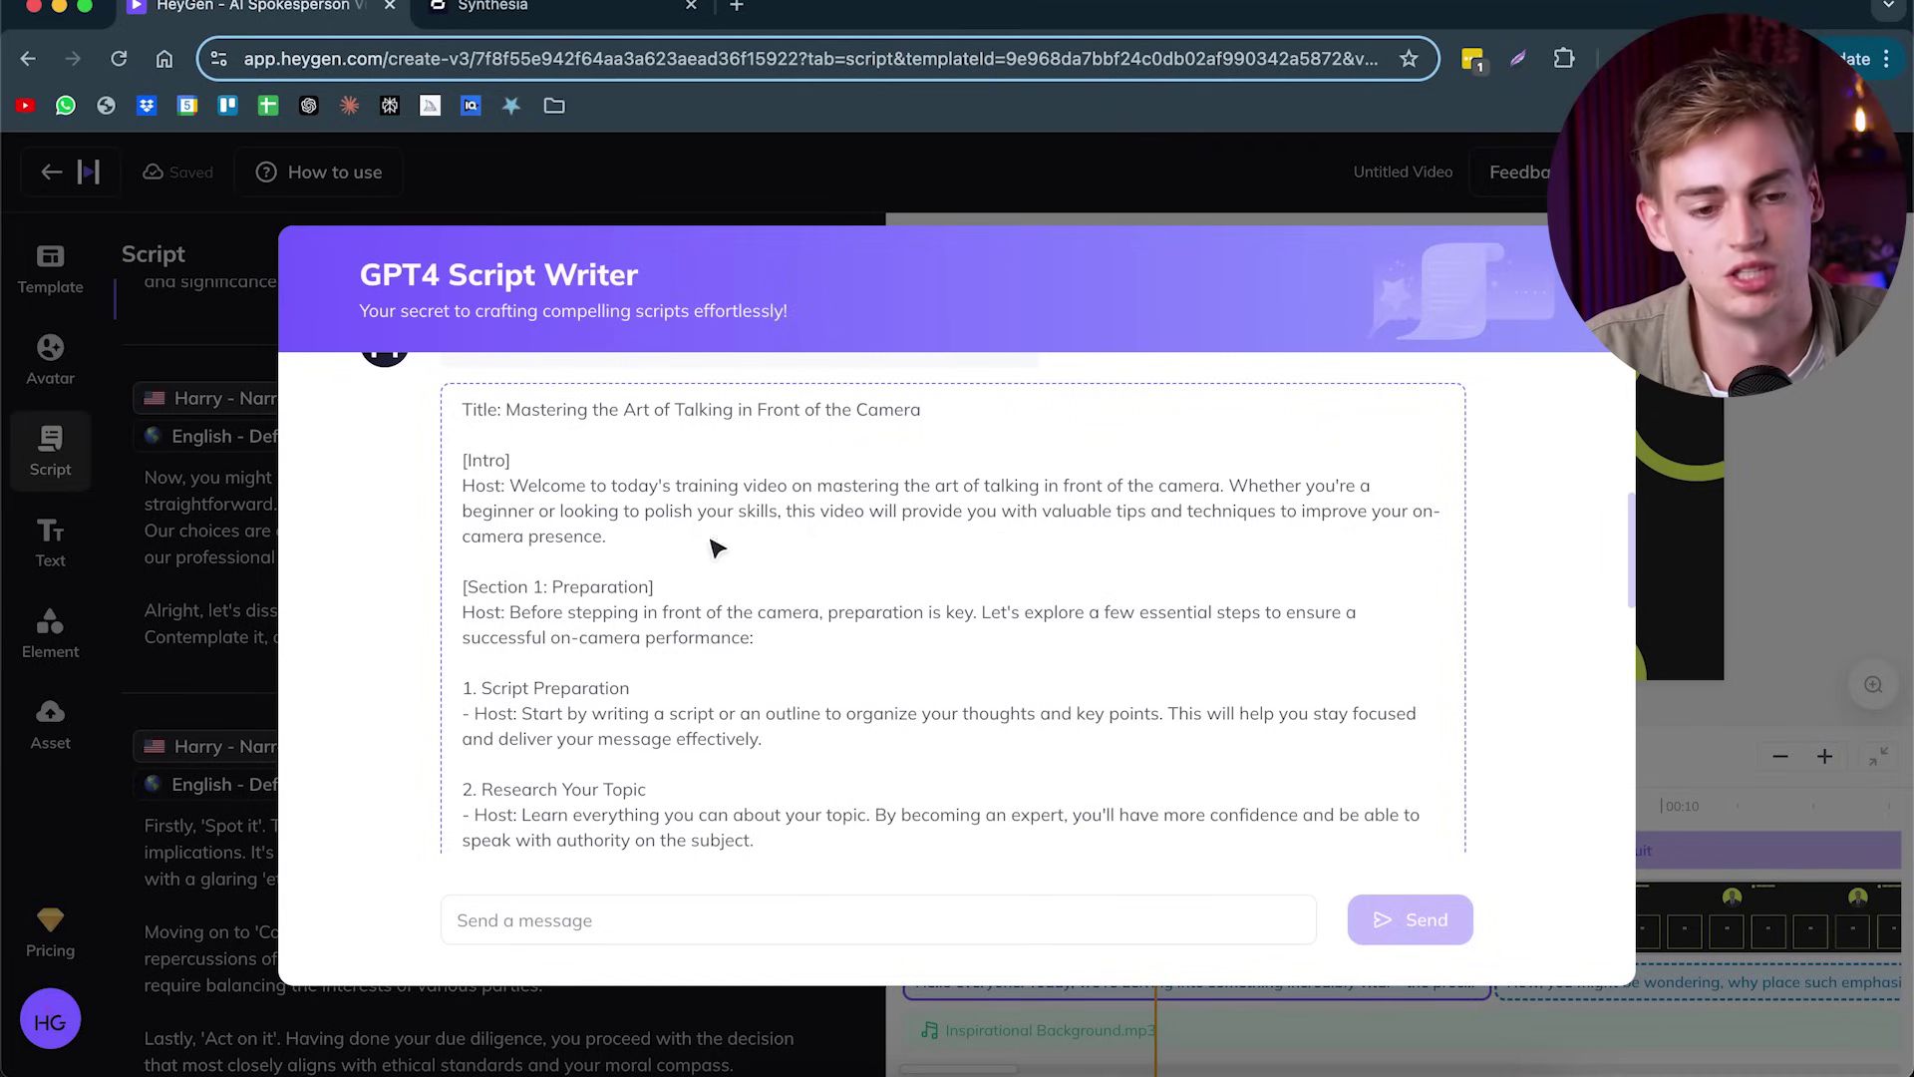
pyautogui.scroll(-15, 517, 606)
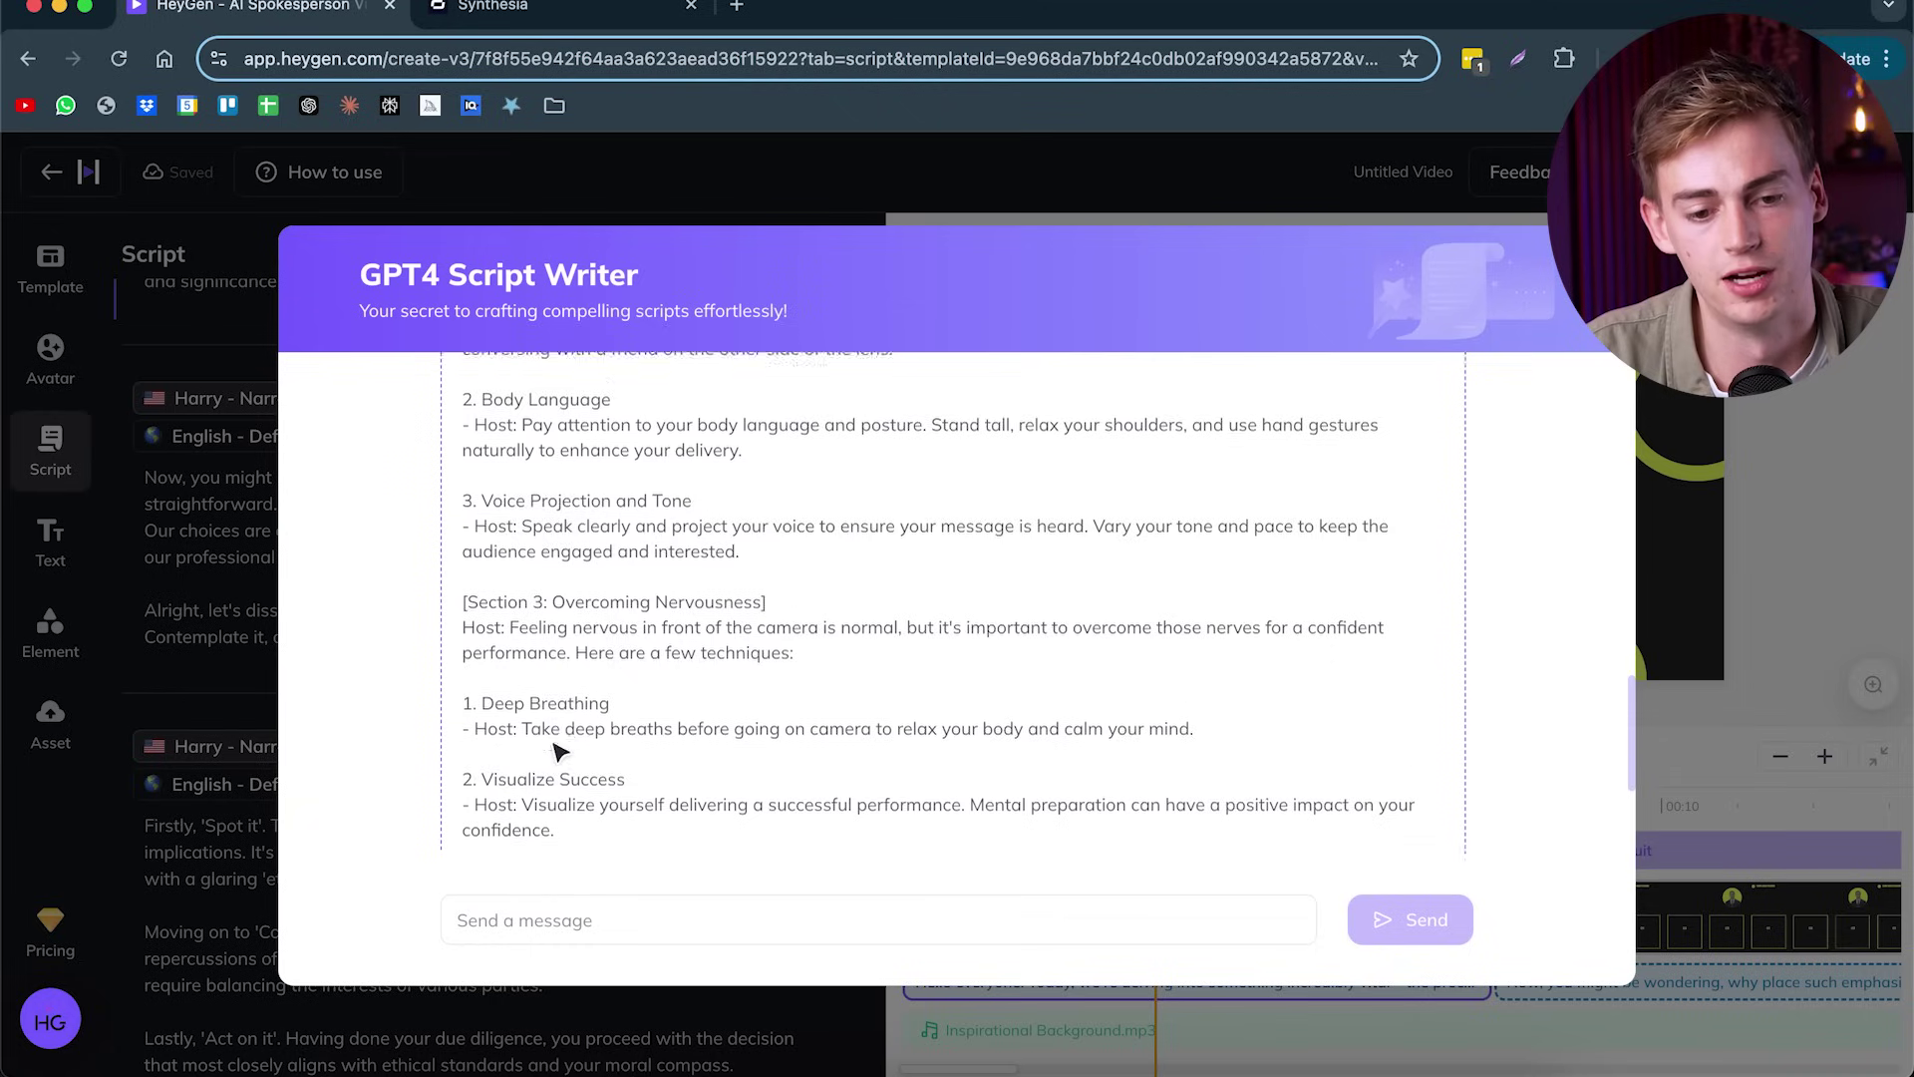
pyautogui.click(509, 843)
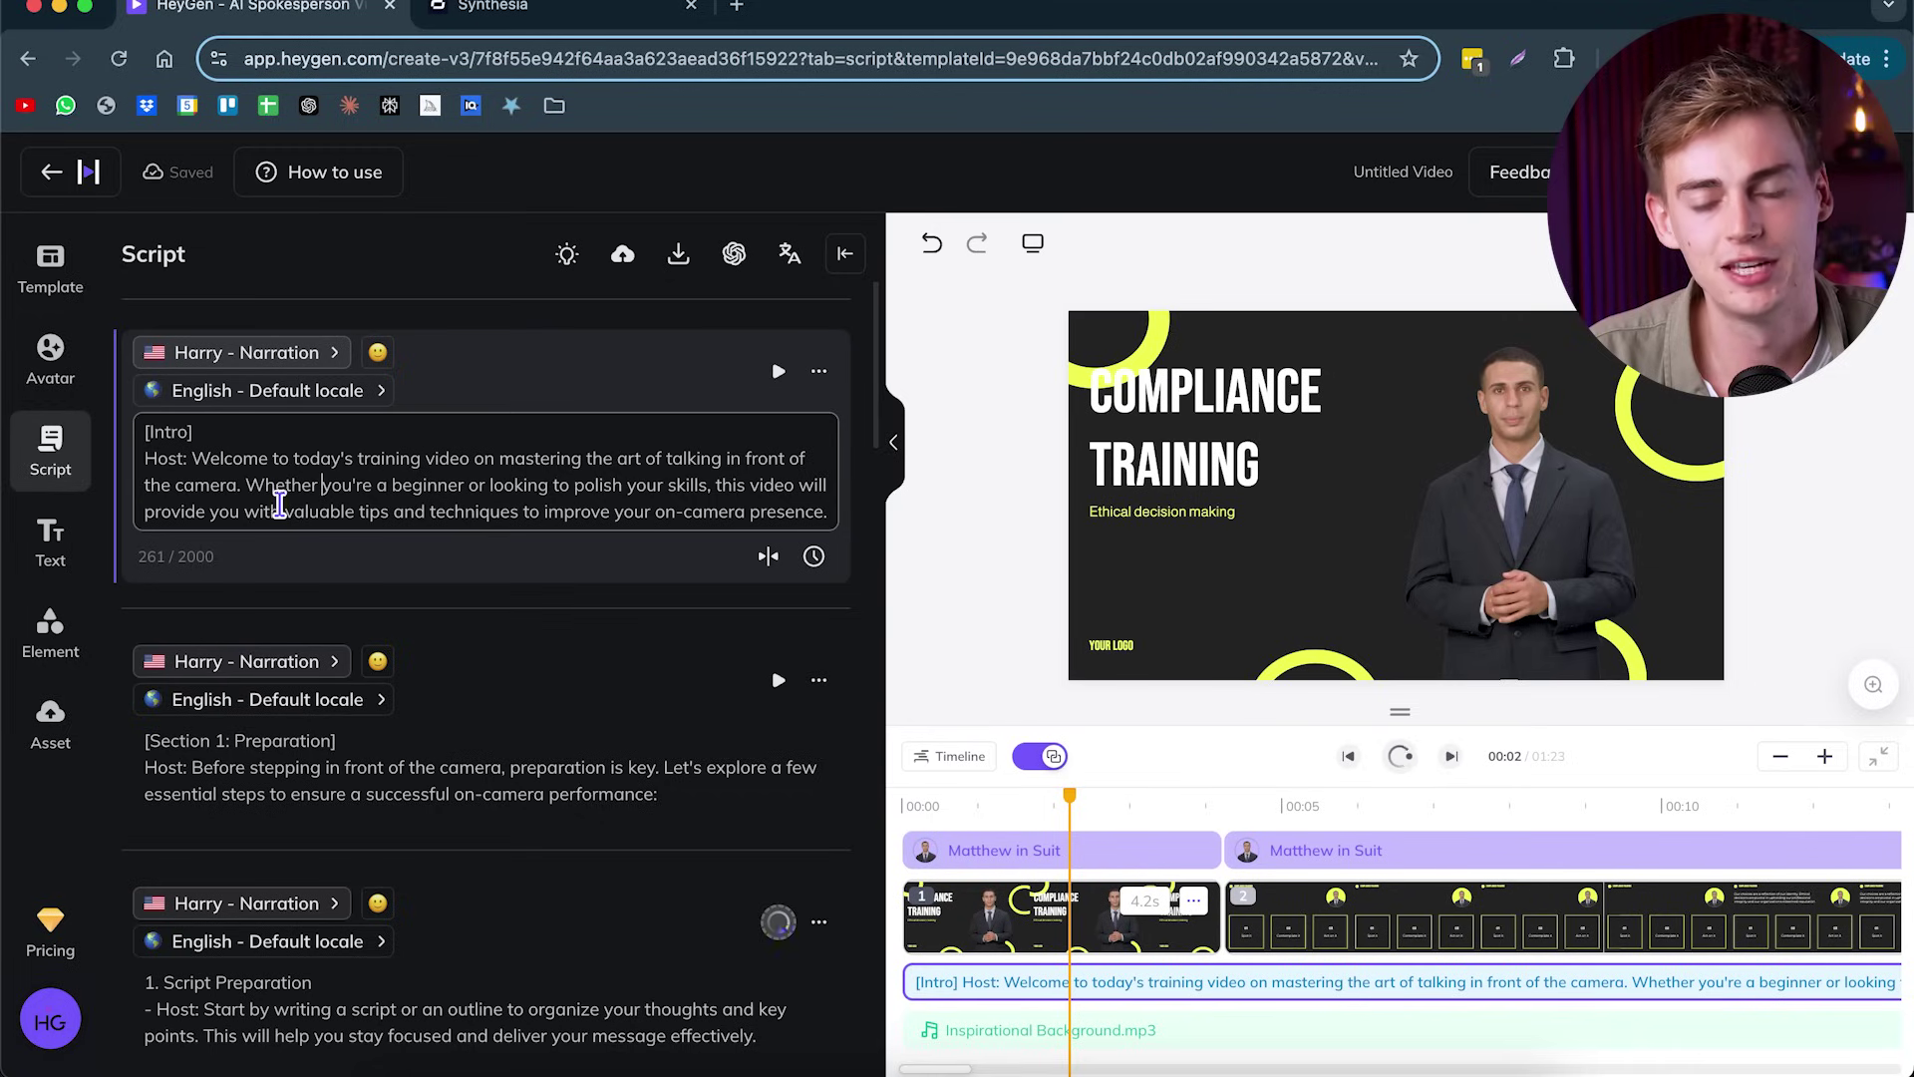
# - Remove the "[Intro] Host:" label from the start of the first script block
pyautogui.click(221, 484)
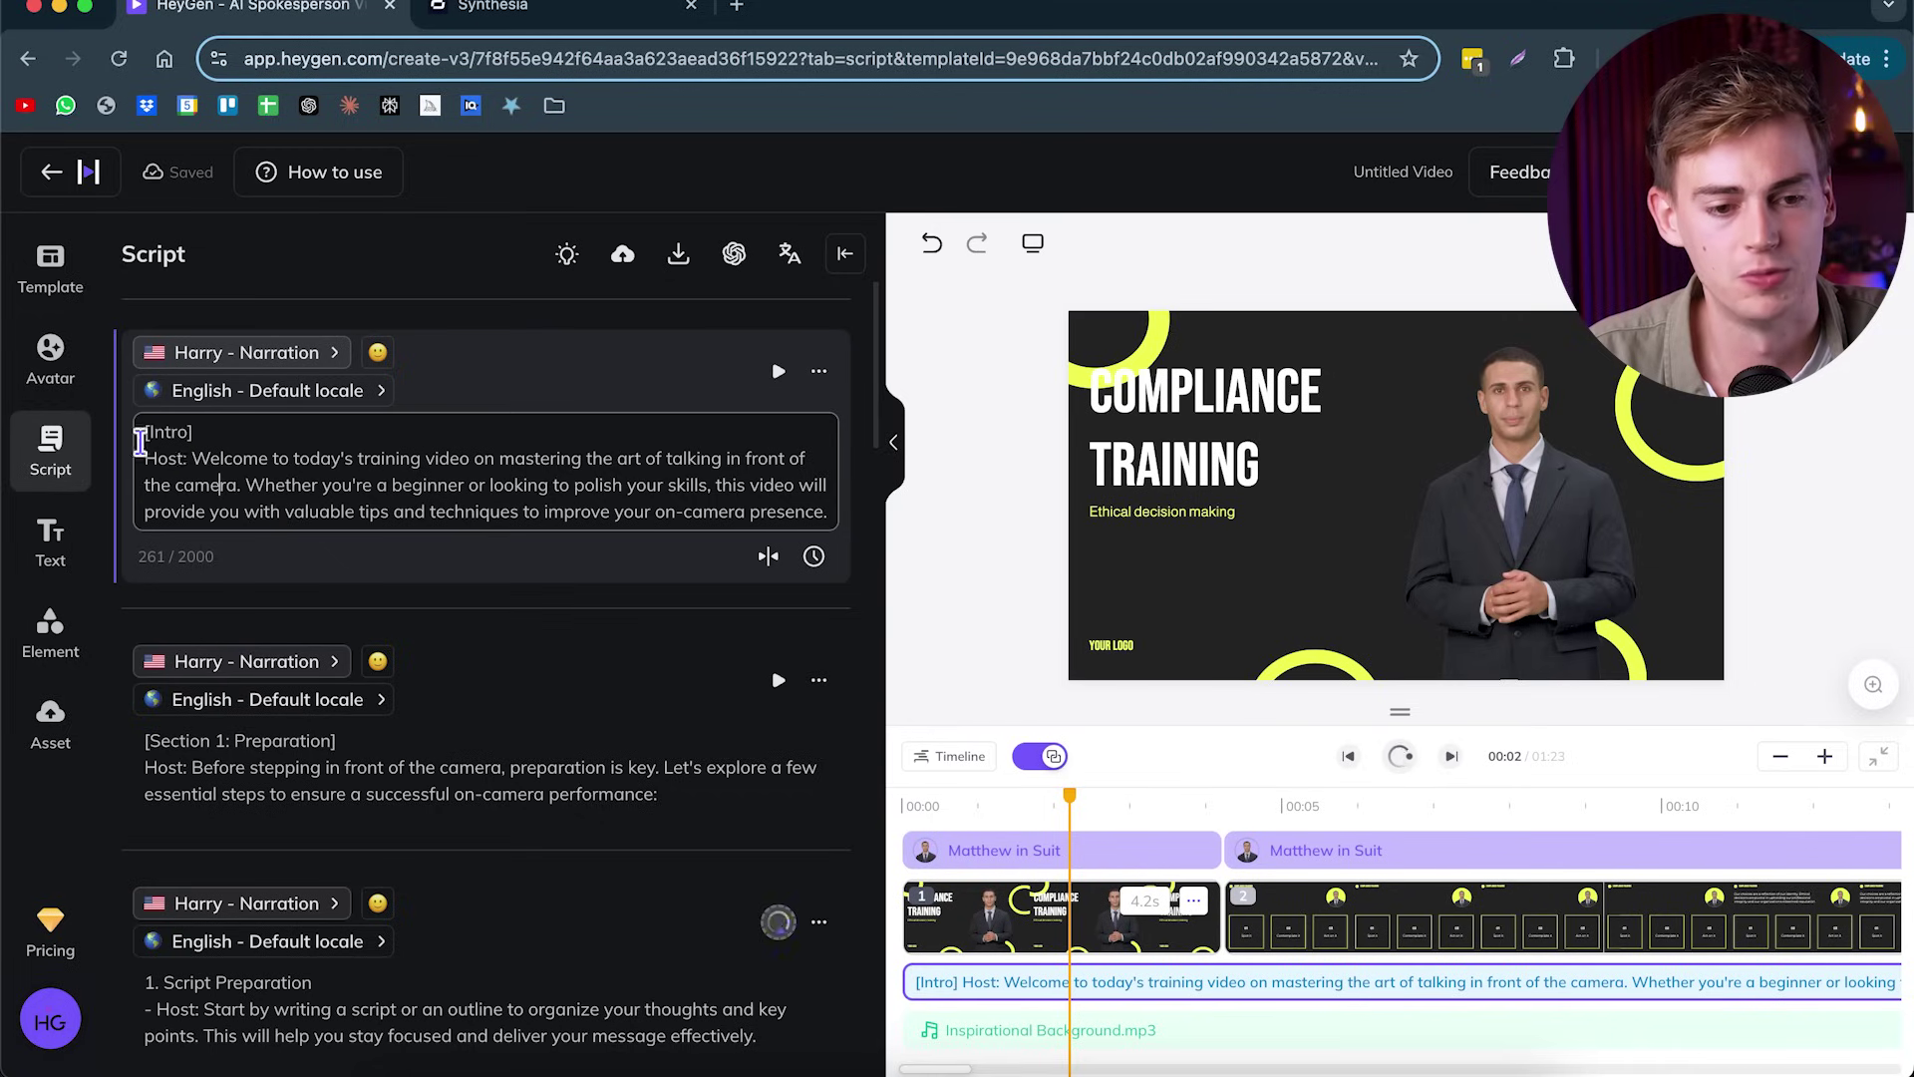
pyautogui.moveTo(141, 435); pyautogui.dragTo(187, 461)
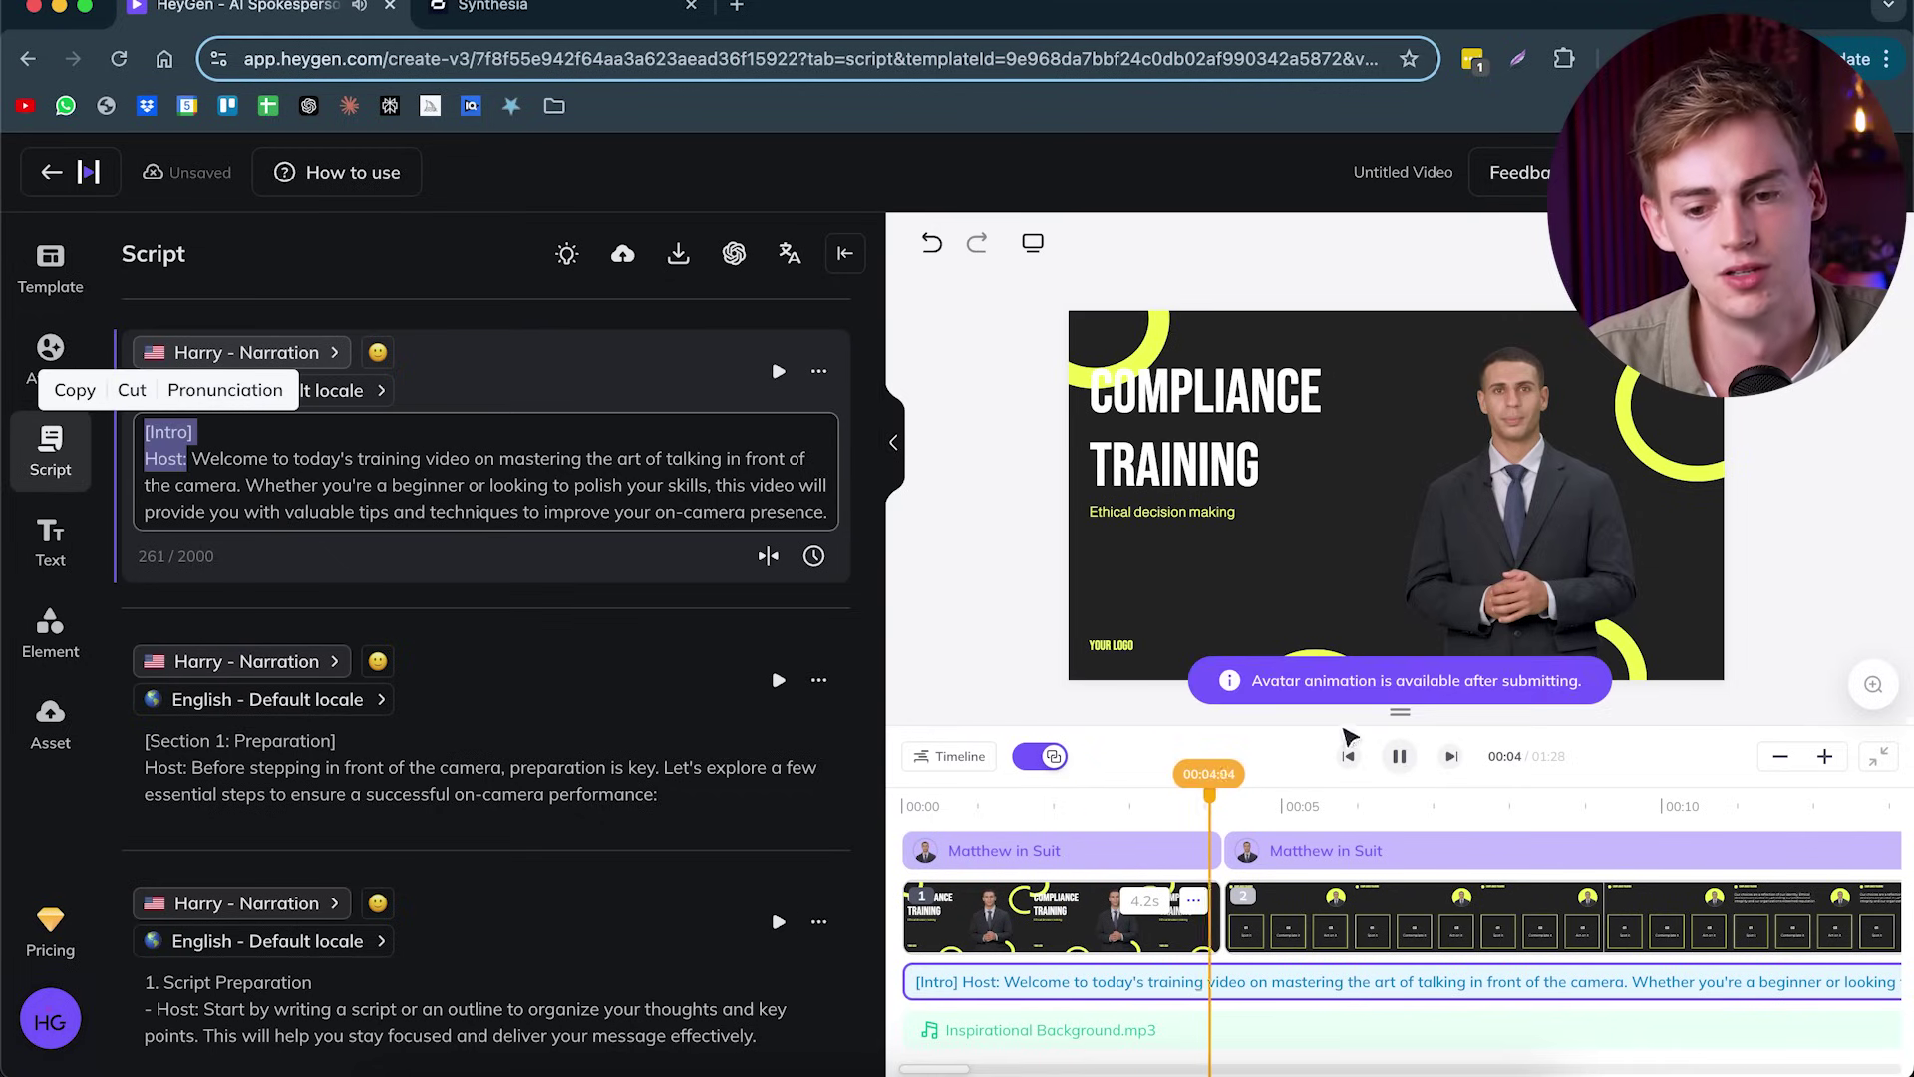
pyautogui.click(1398, 756)
pyautogui.click(228, 479)
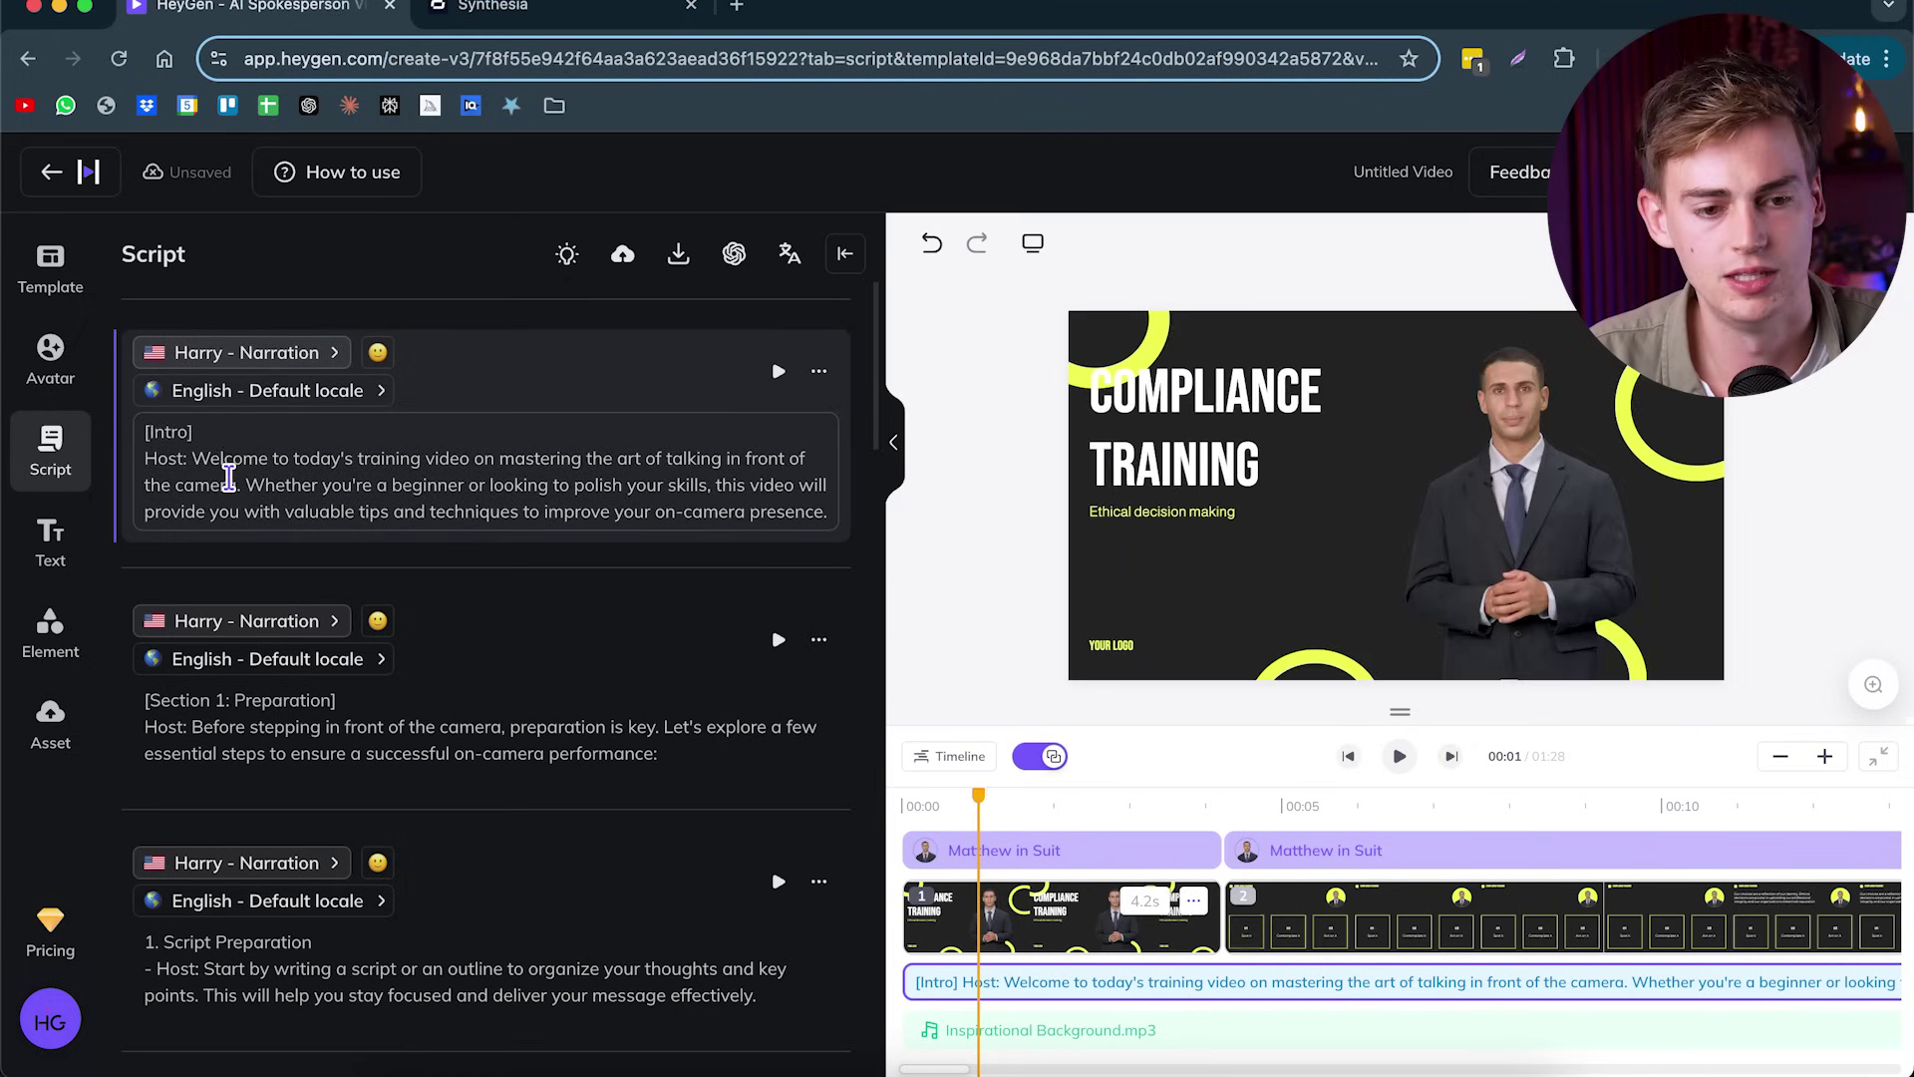
pyautogui.moveTo(189, 461); pyautogui.dragTo(126, 427)
pyautogui.press('BackSpace')
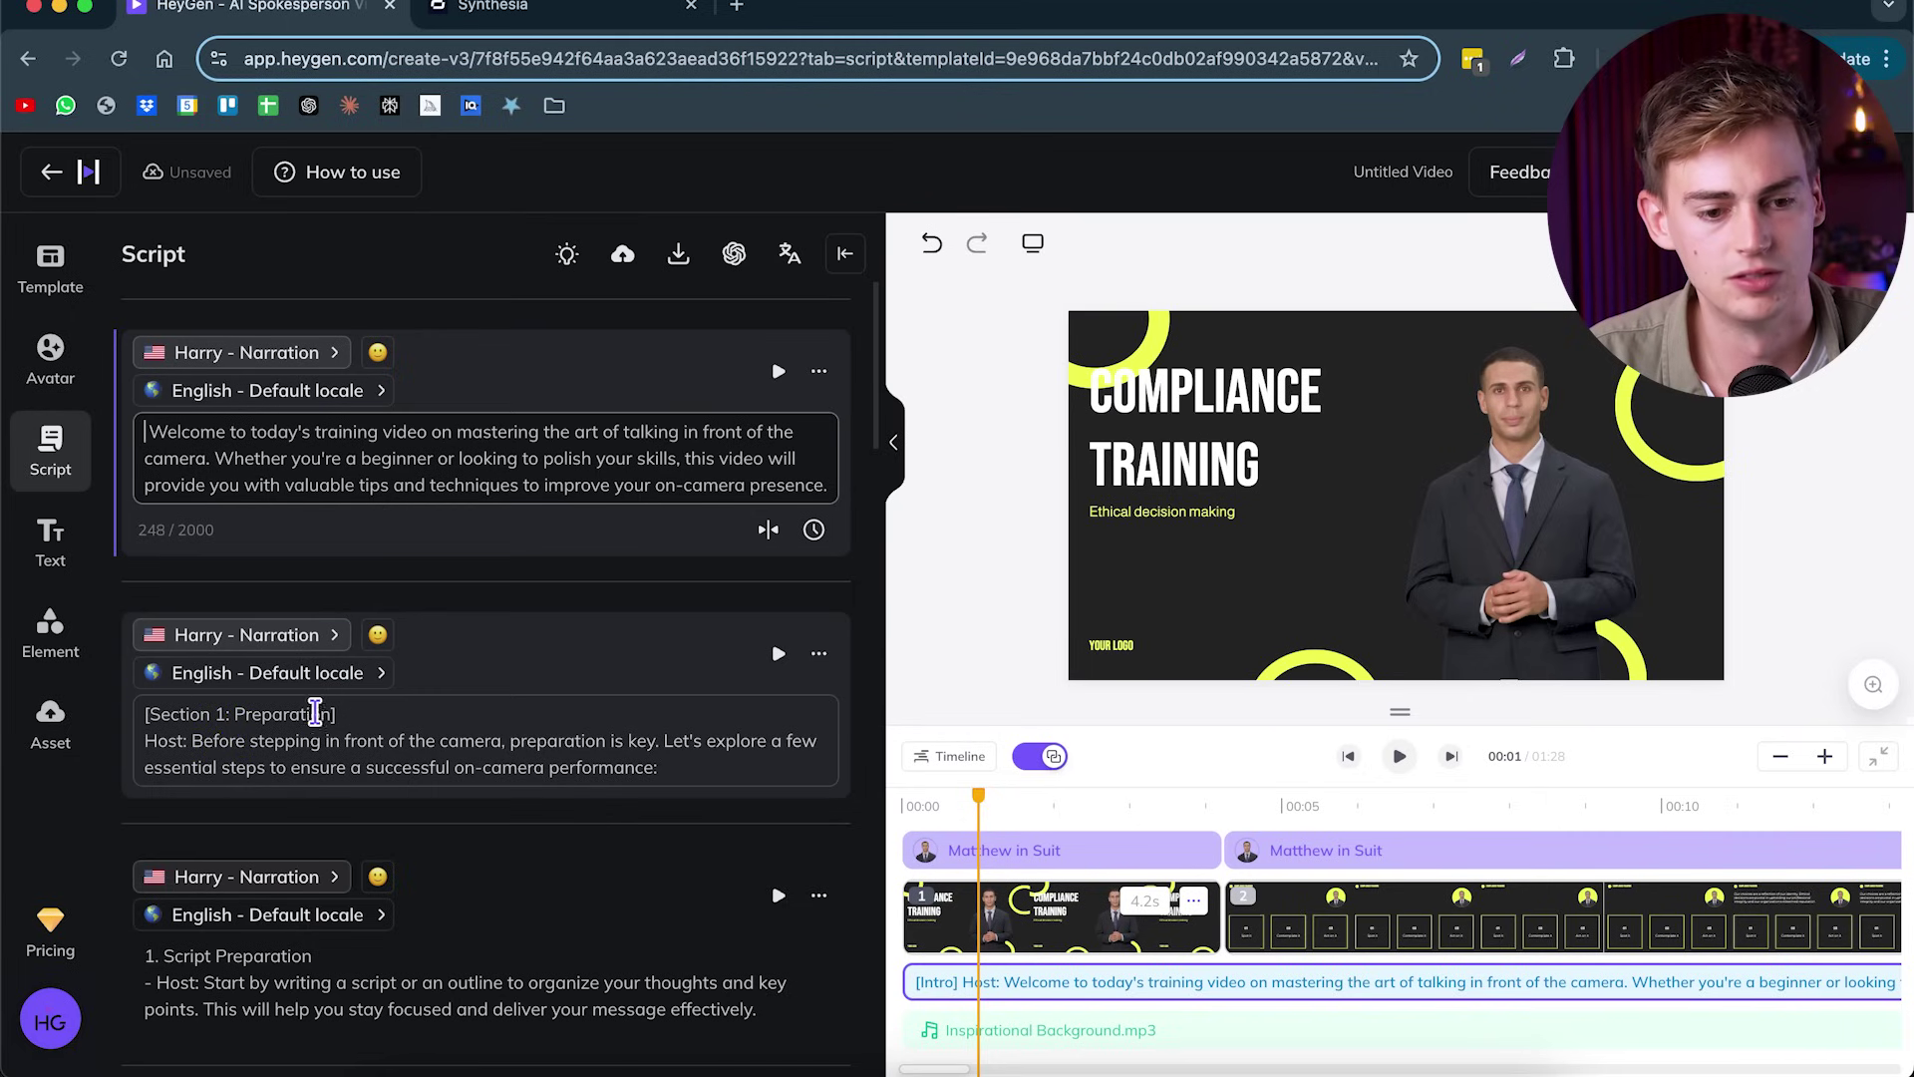
# - Remove the "[Section 1: Preparation] Host:" label from the second script block and look over the blocks that follow
pyautogui.moveTo(342, 672); pyautogui.dragTo(145, 674)
pyautogui.press('BackSpace')
pyautogui.press('BackSpace')
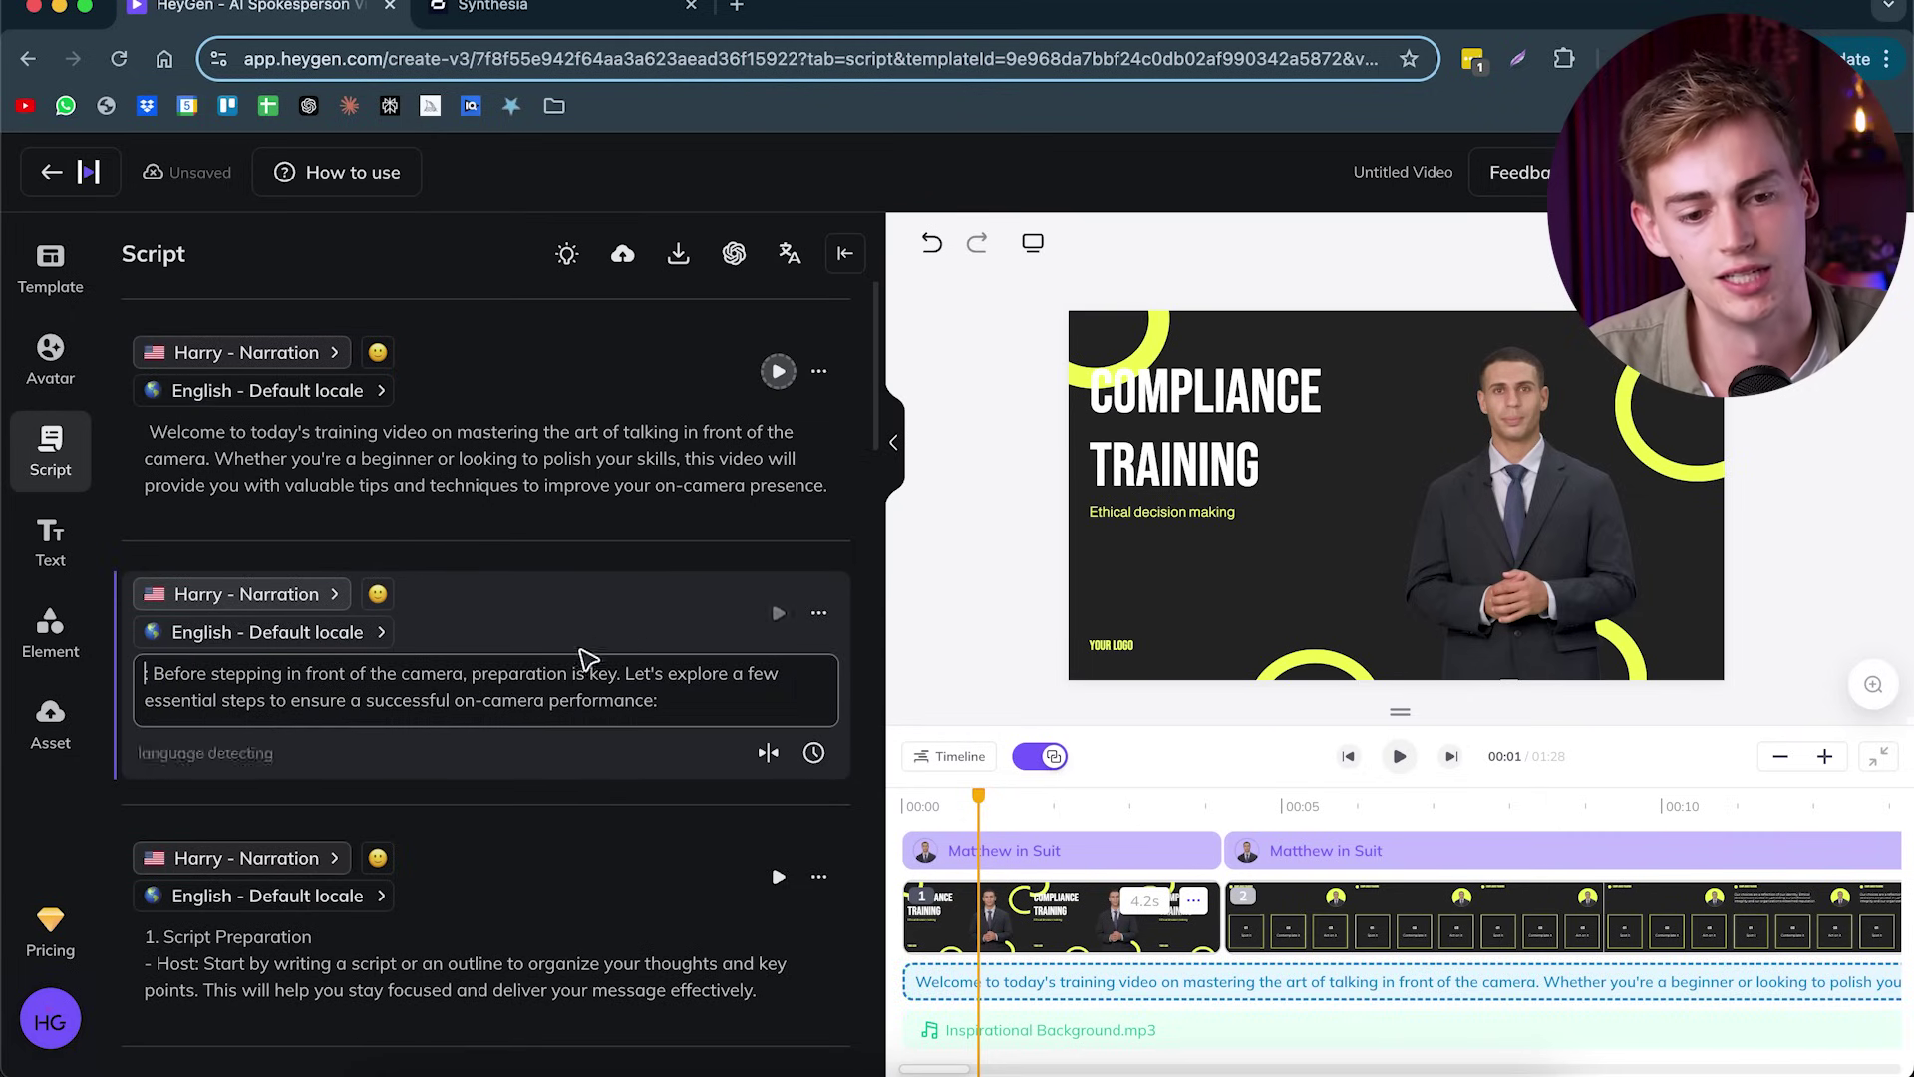
pyautogui.scroll(-3, 586, 658)
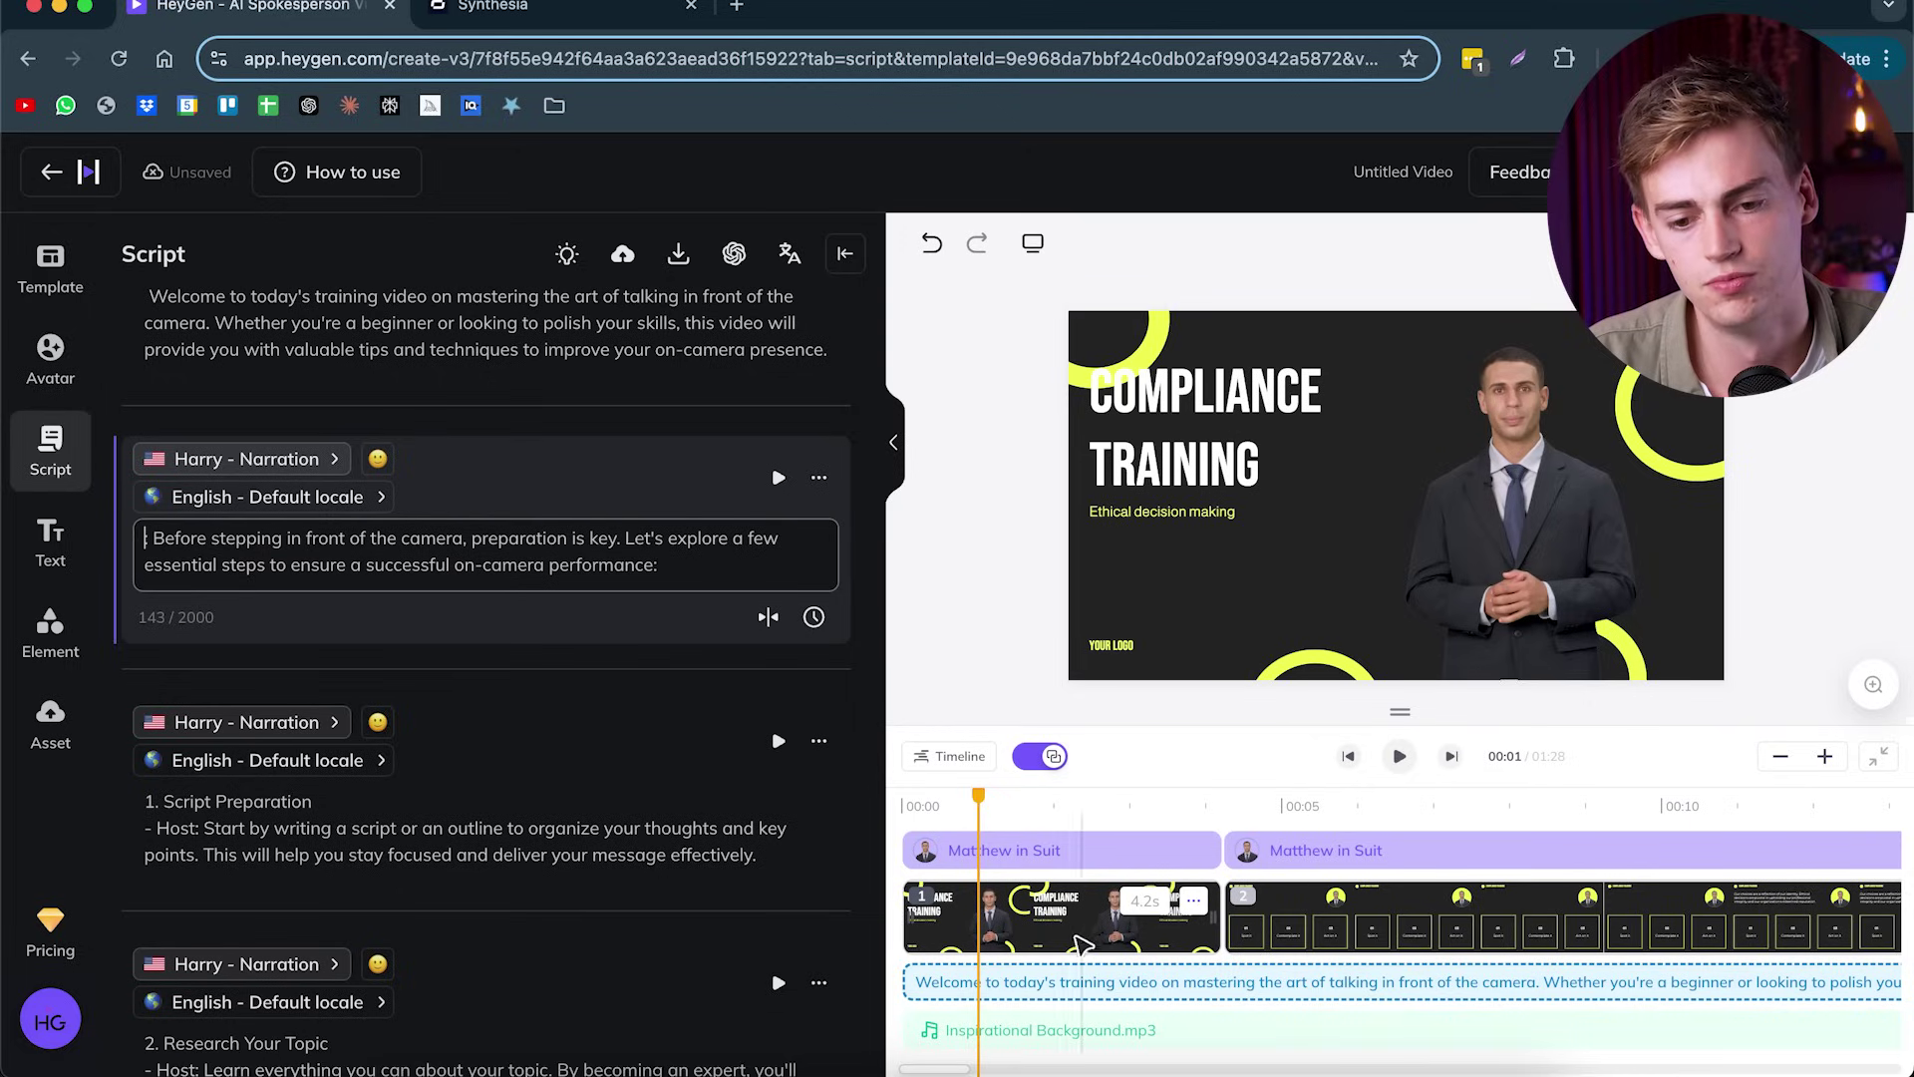
pyautogui.scroll(-3, 469, 683)
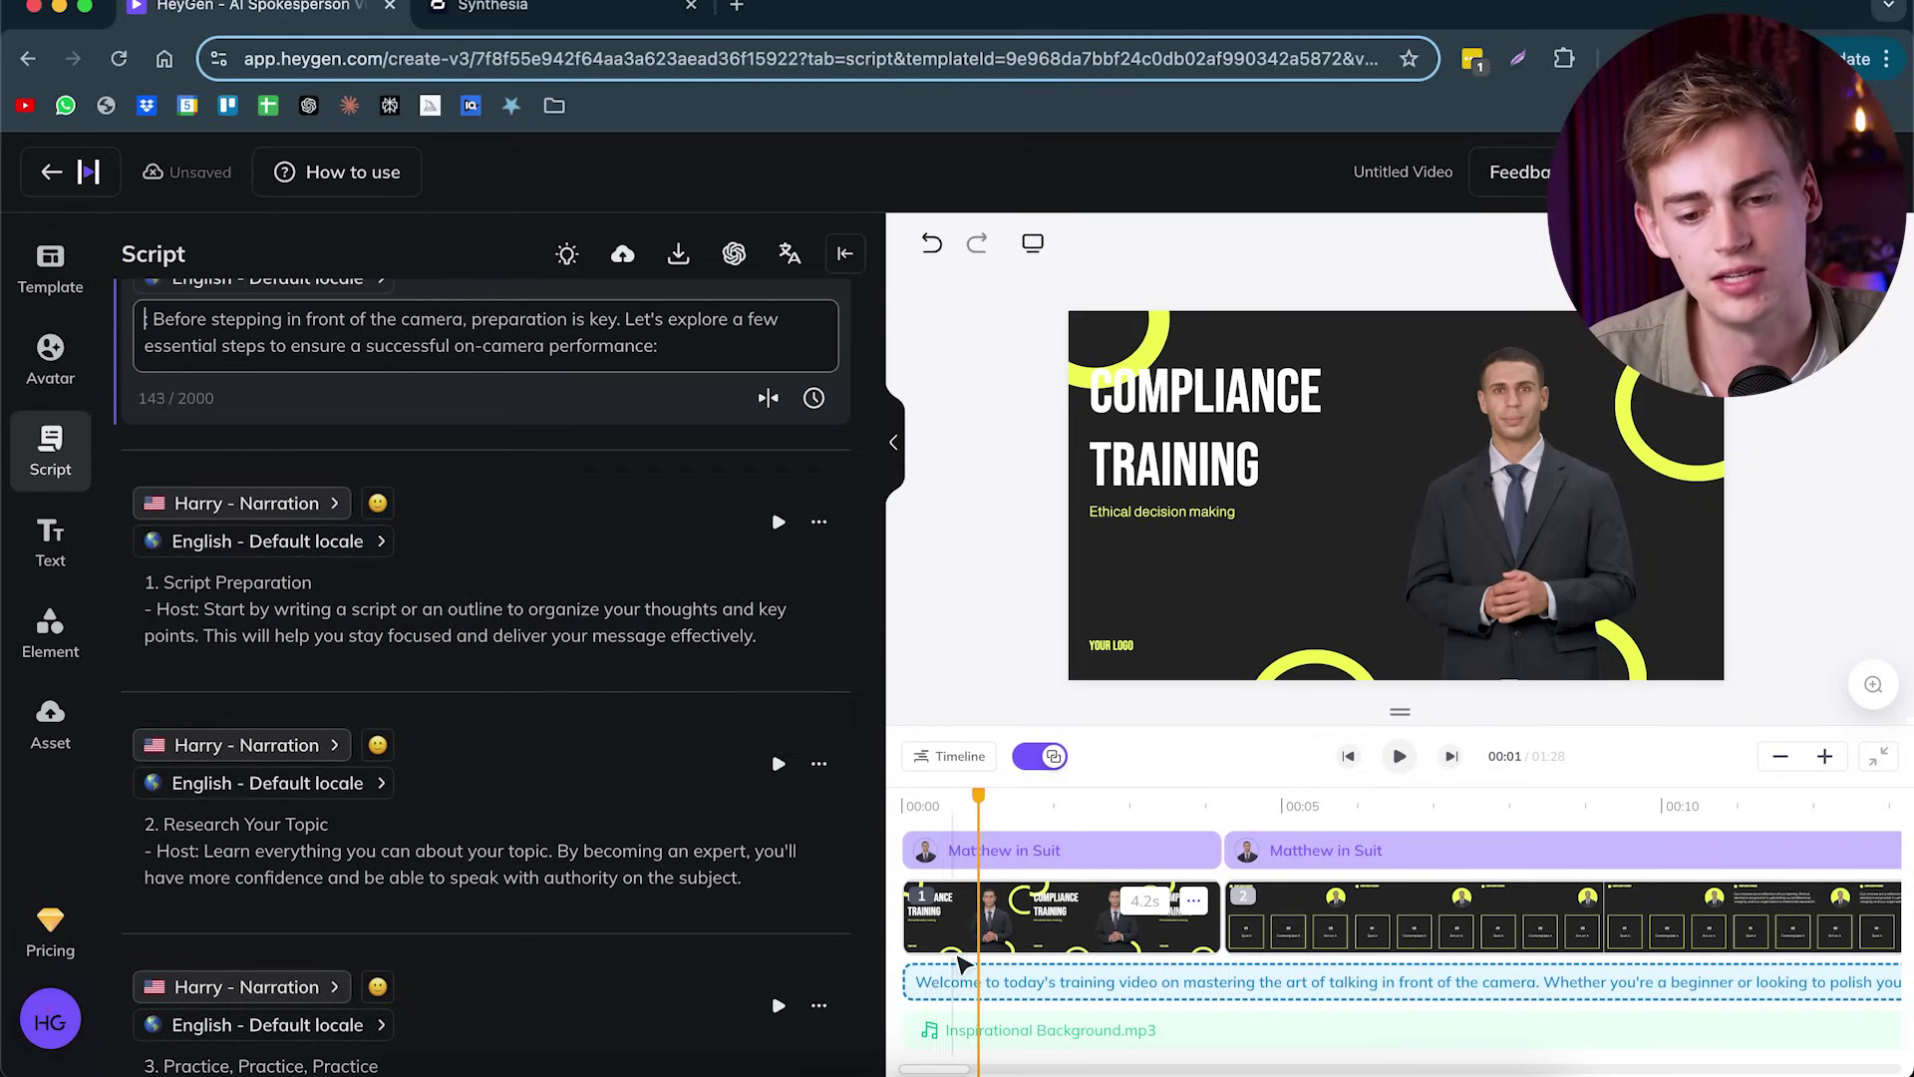
# - Rearrange the second scene by moving the 02 and 03 frames up and to the left and the presenter avatar downward
pyautogui.click(1084, 849)
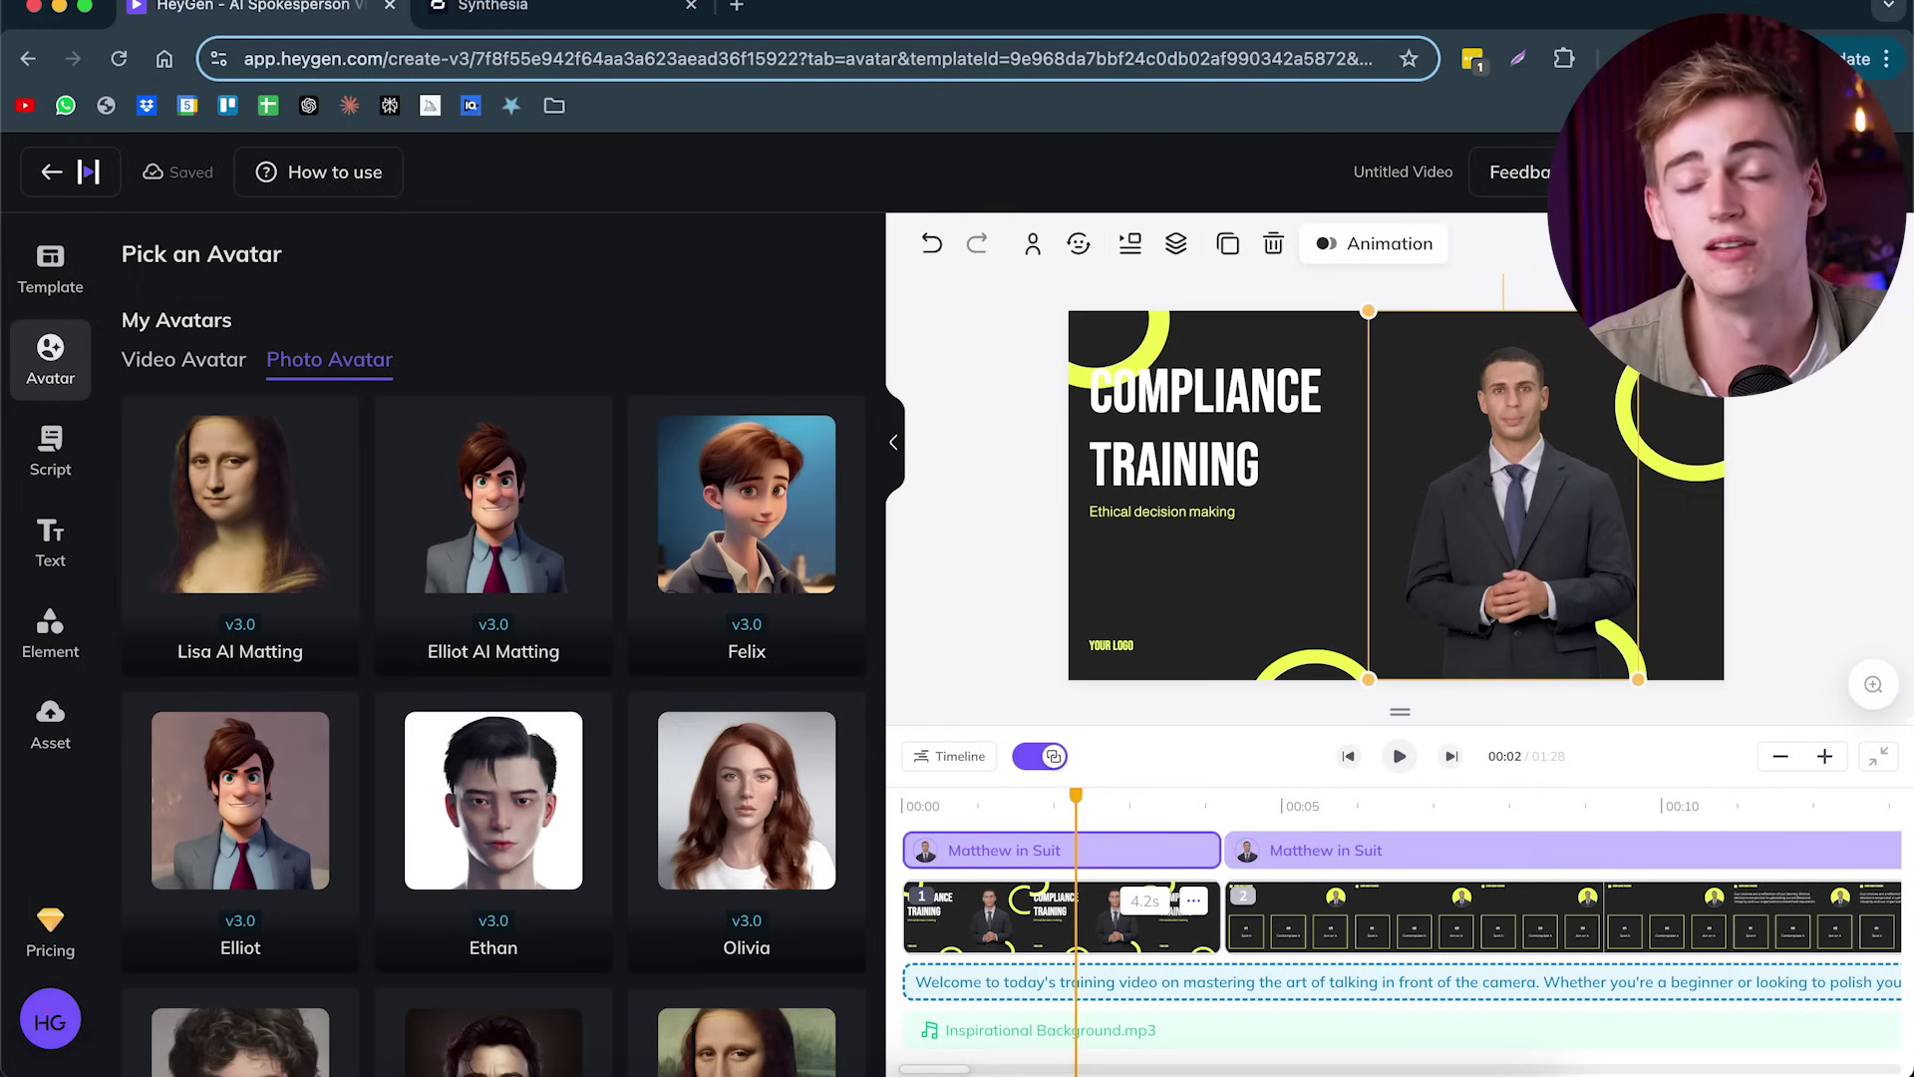
pyautogui.click(1339, 849)
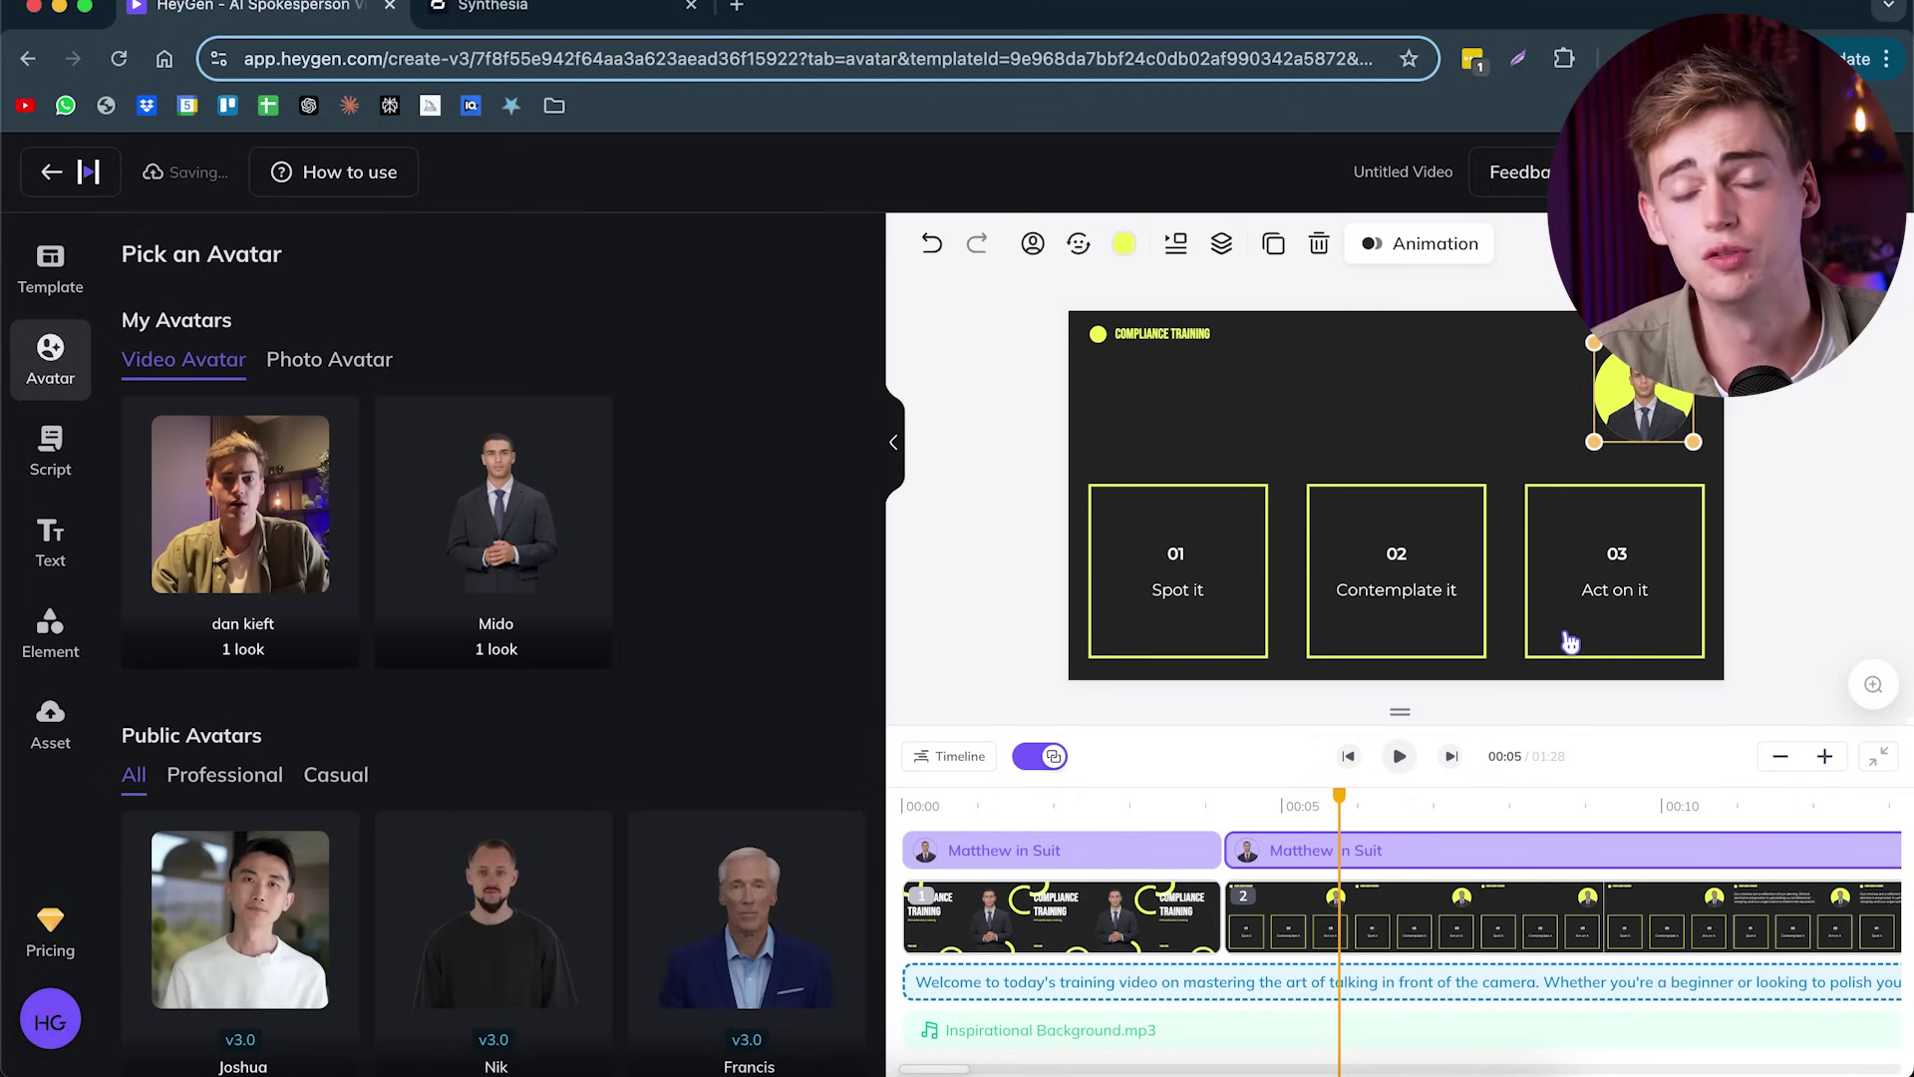
pyautogui.click(1592, 535)
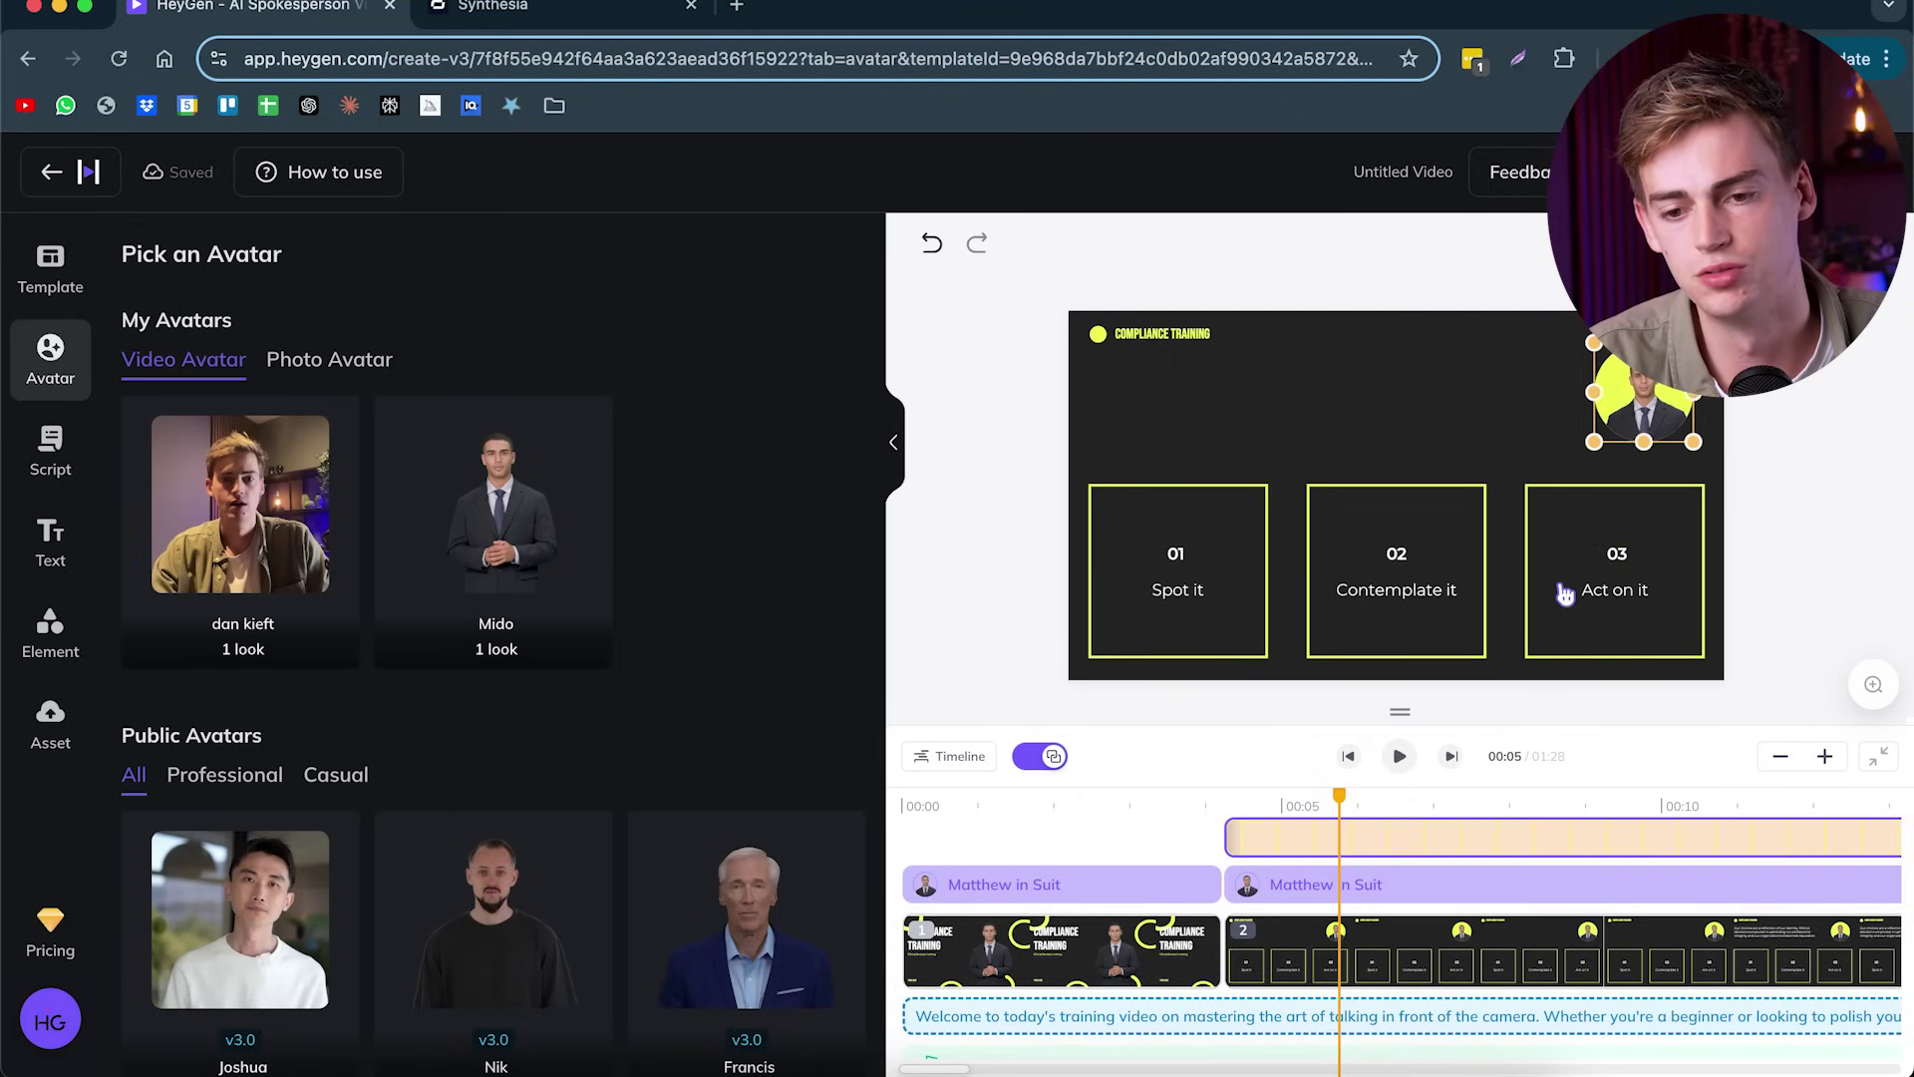
pyautogui.moveTo(1562, 517); pyautogui.dragTo(1317, 495)
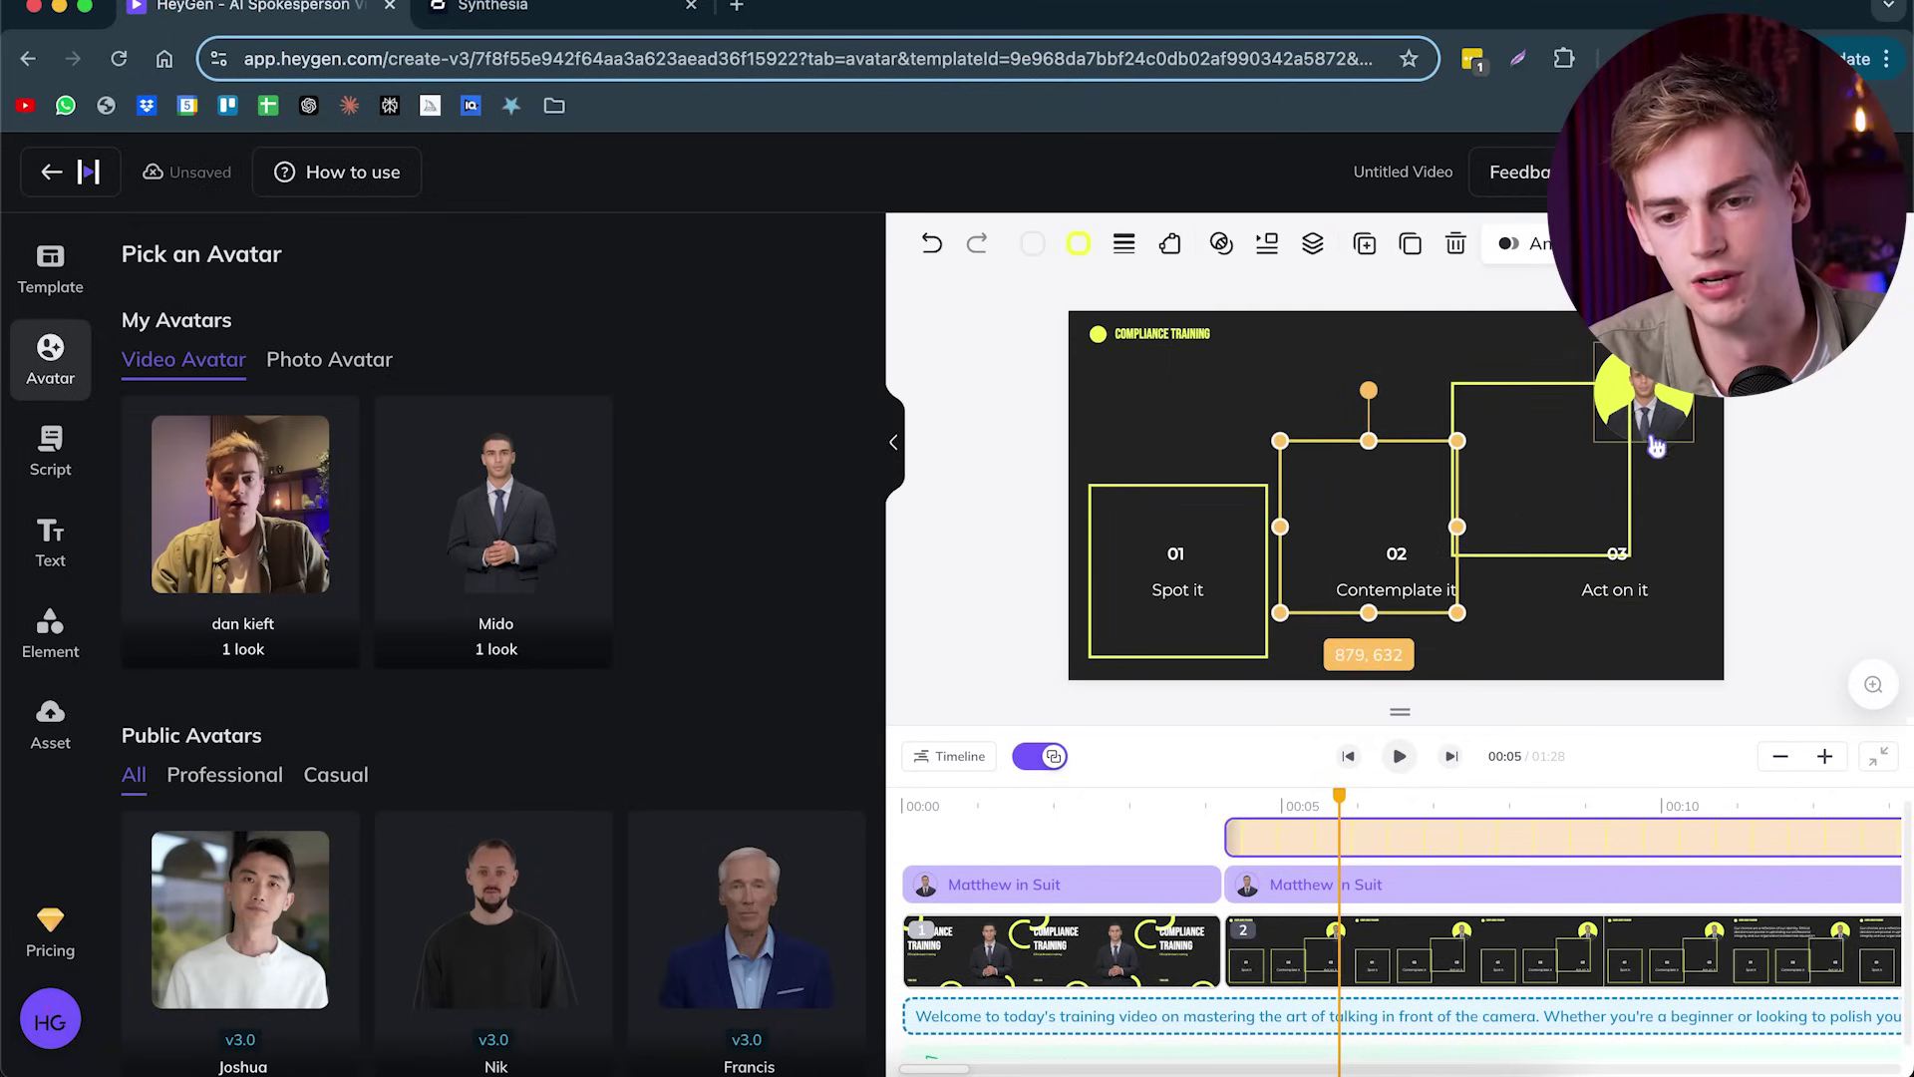
pyautogui.moveTo(1661, 463); pyautogui.dragTo(1667, 649)
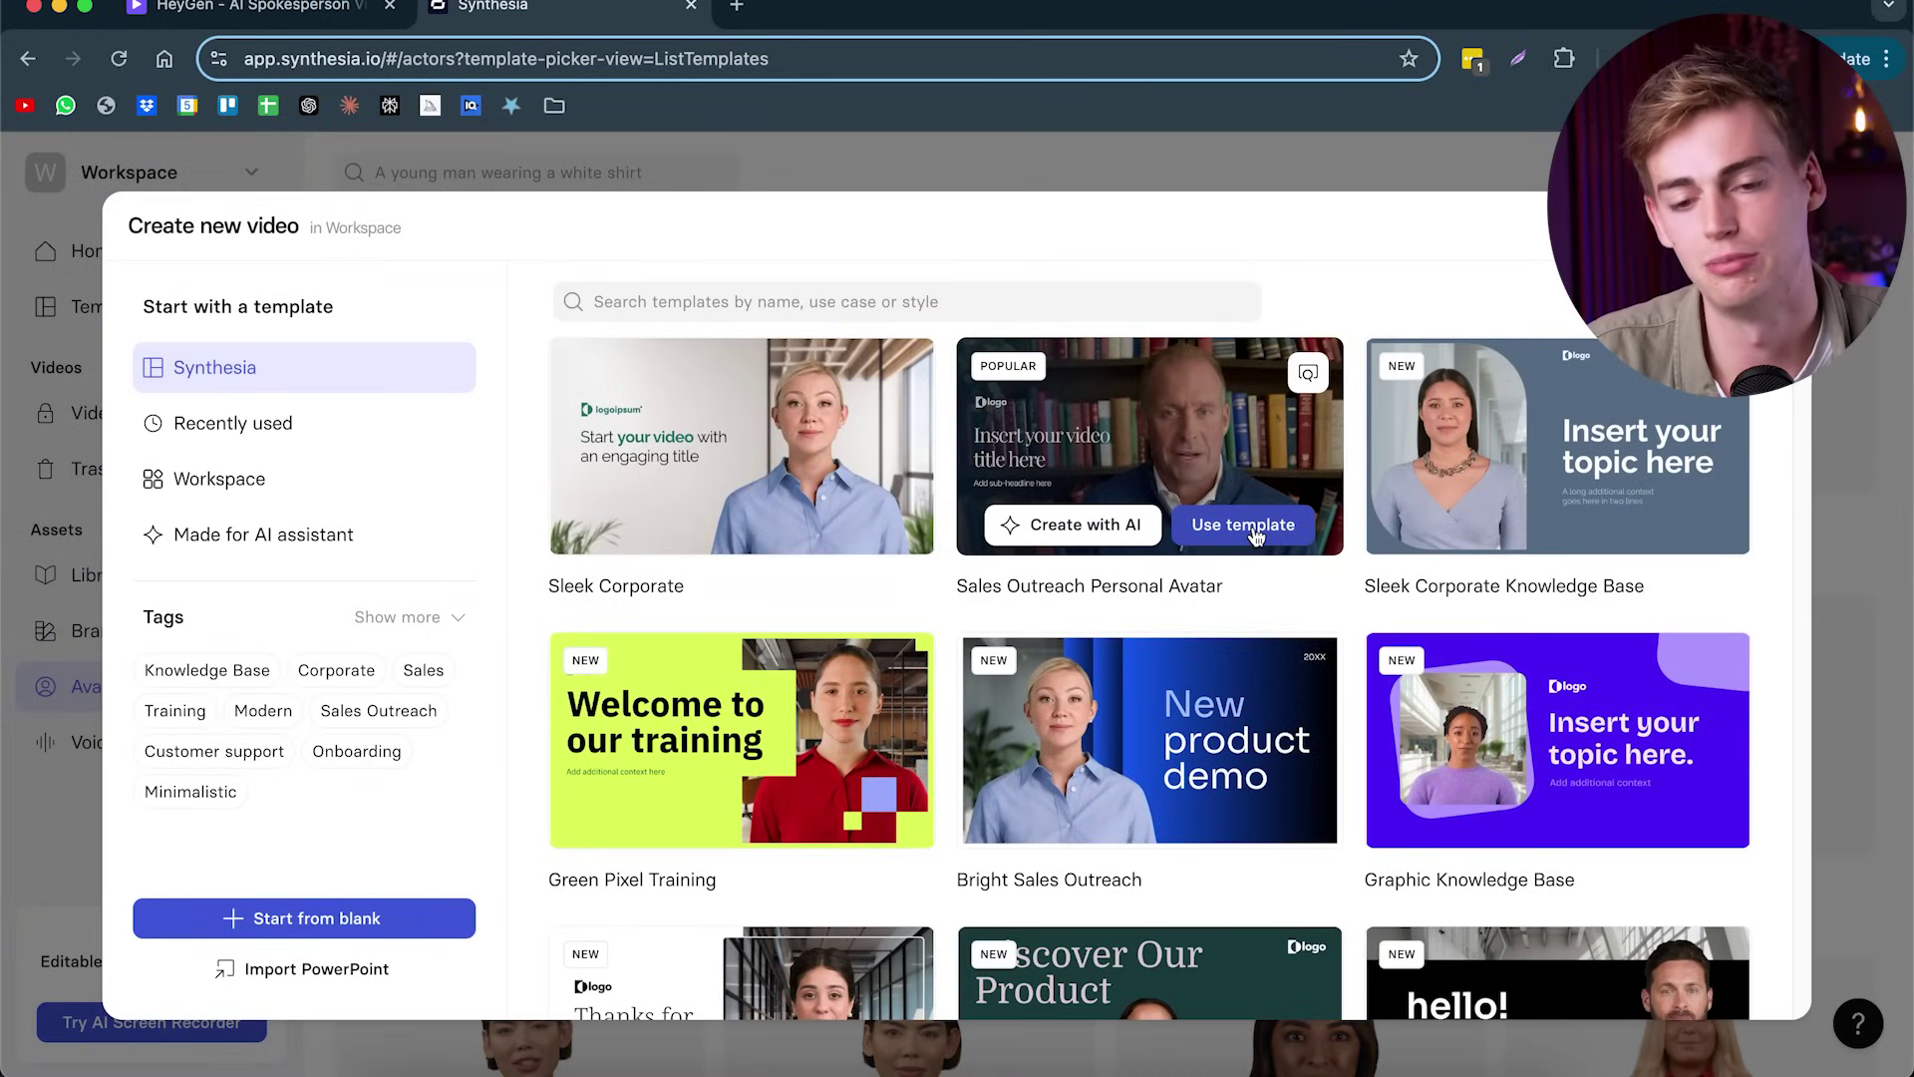
# - In Synthesia, search the video templates for "training" and start creating a video with AI from the Corporate Training template
pyautogui.scroll(-10, 1266, 564)
pyautogui.scroll(-20, 1276, 590)
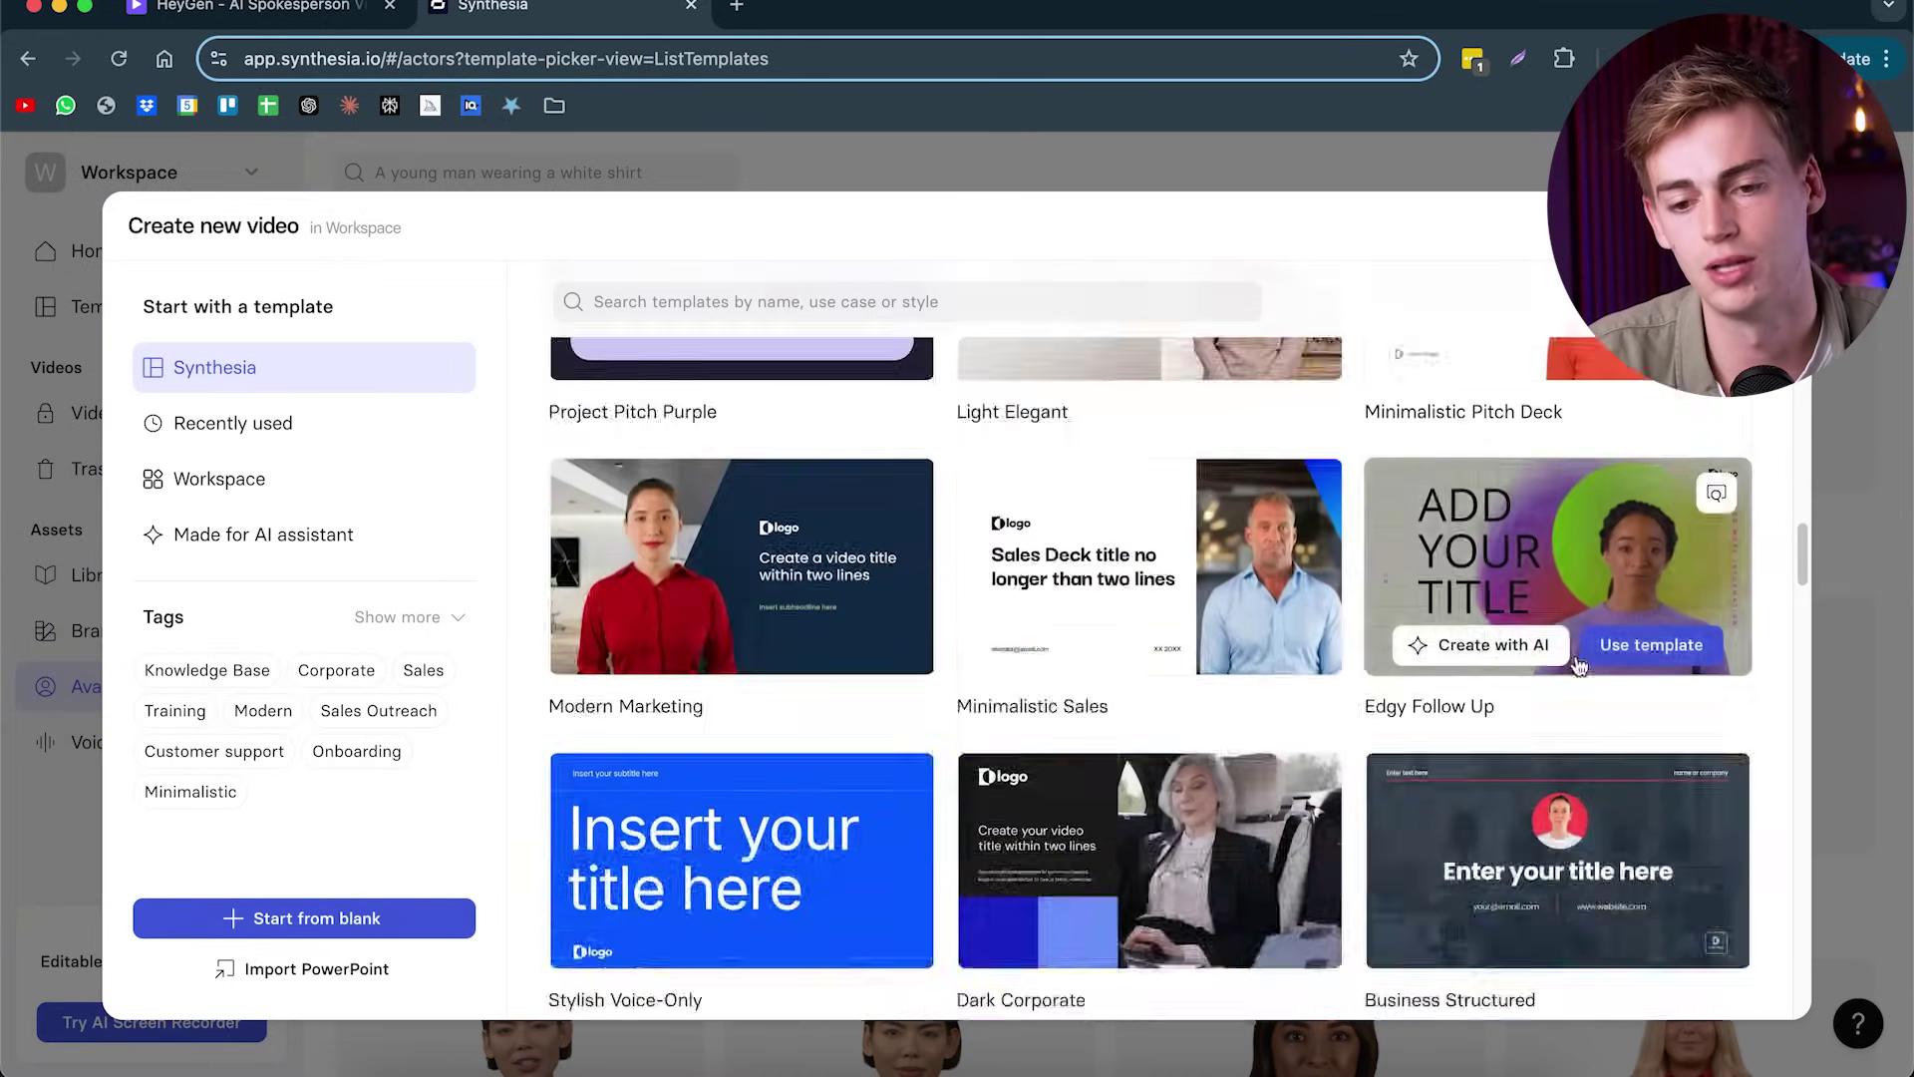
pyautogui.scroll(-20, 1196, 780)
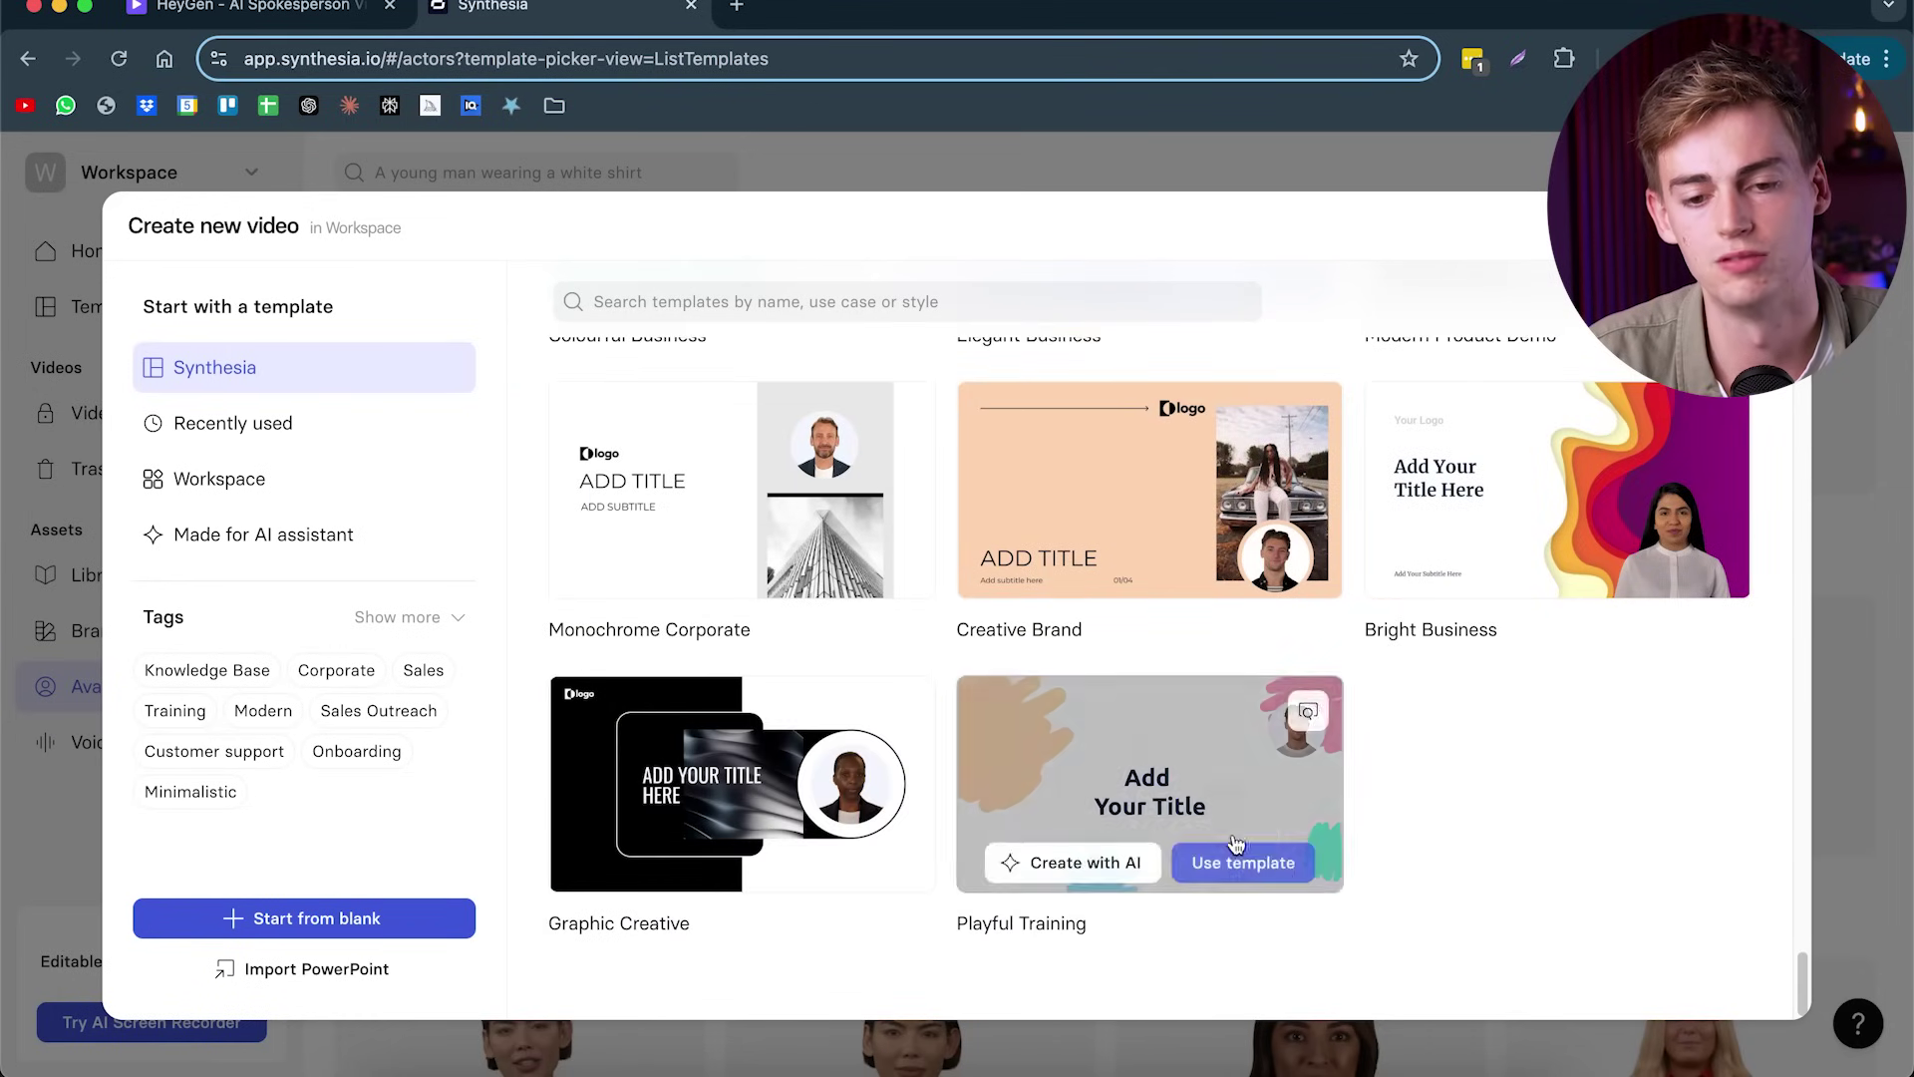
pyautogui.scroll(10, 1190, 798)
pyautogui.scroll(15, 1190, 798)
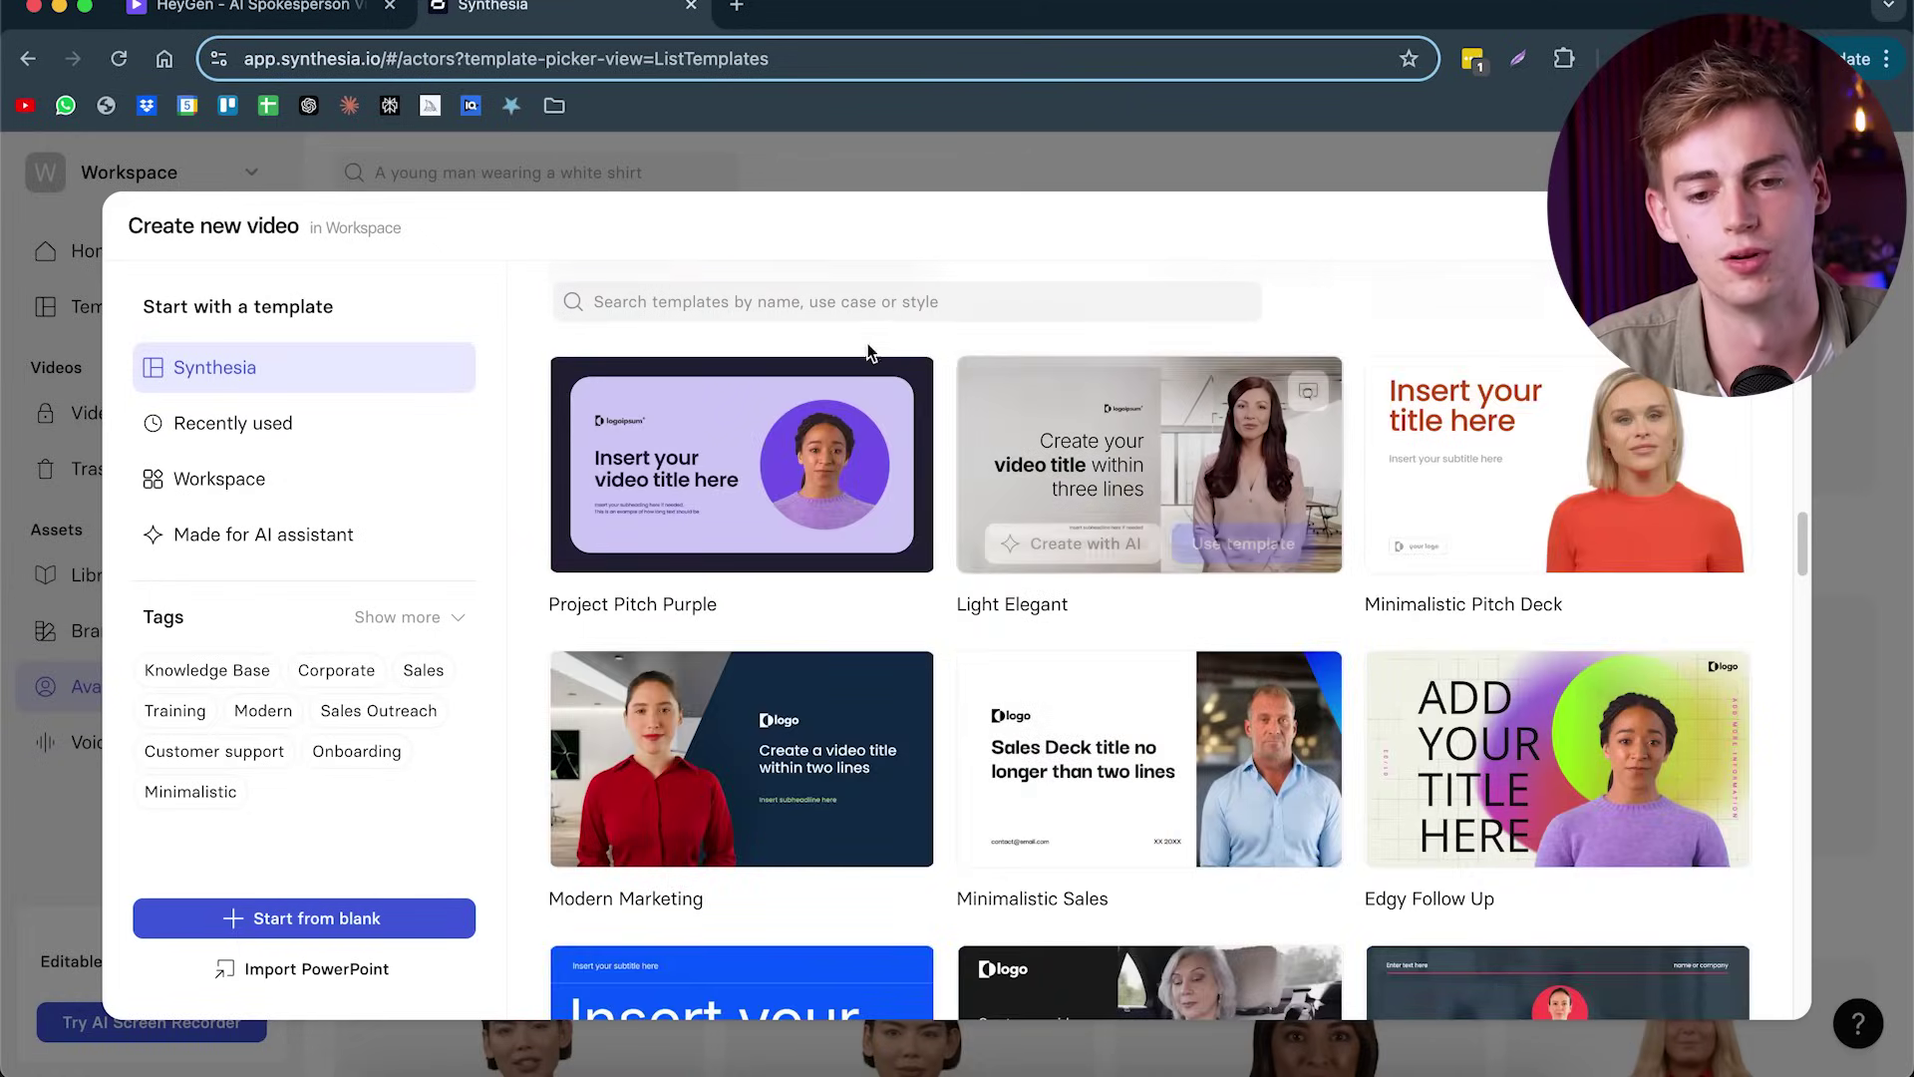
pyautogui.click(837, 301)
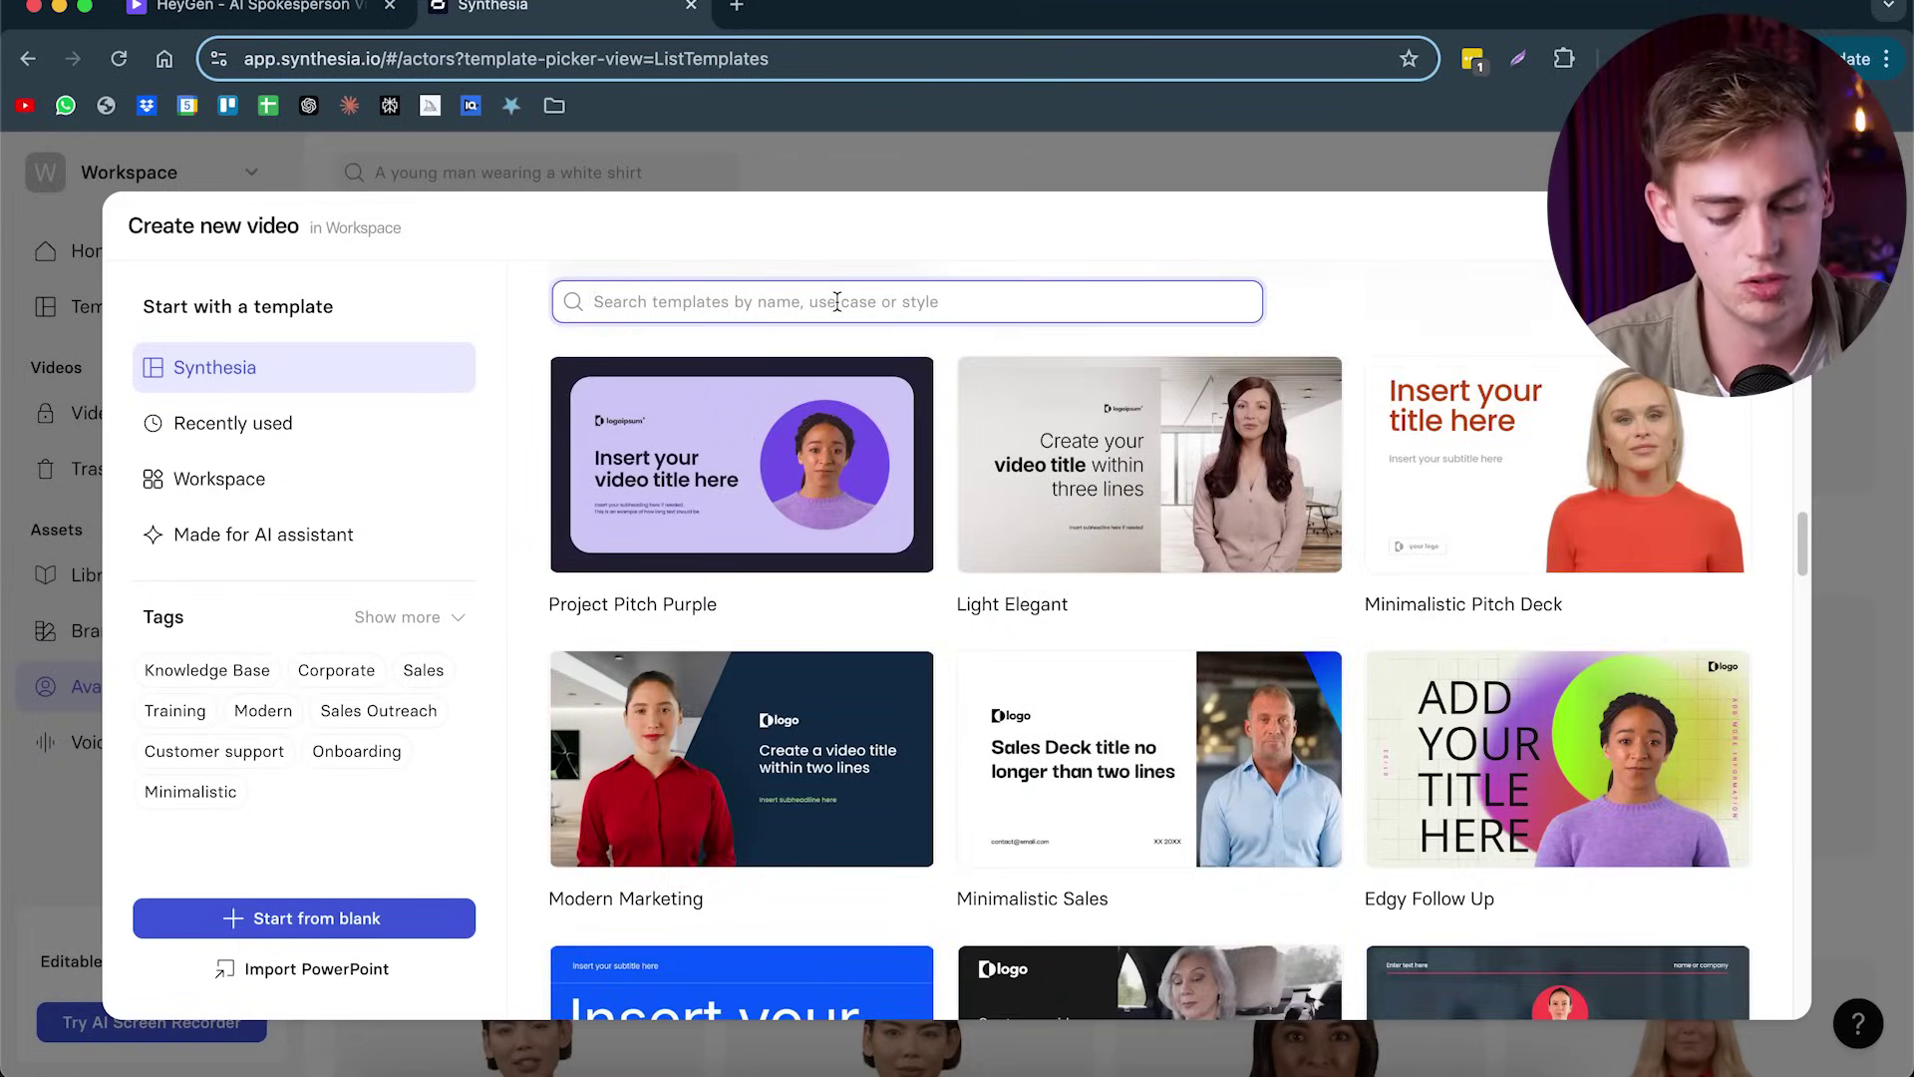
pyautogui.write('tr')
pyautogui.press('BackSpace')
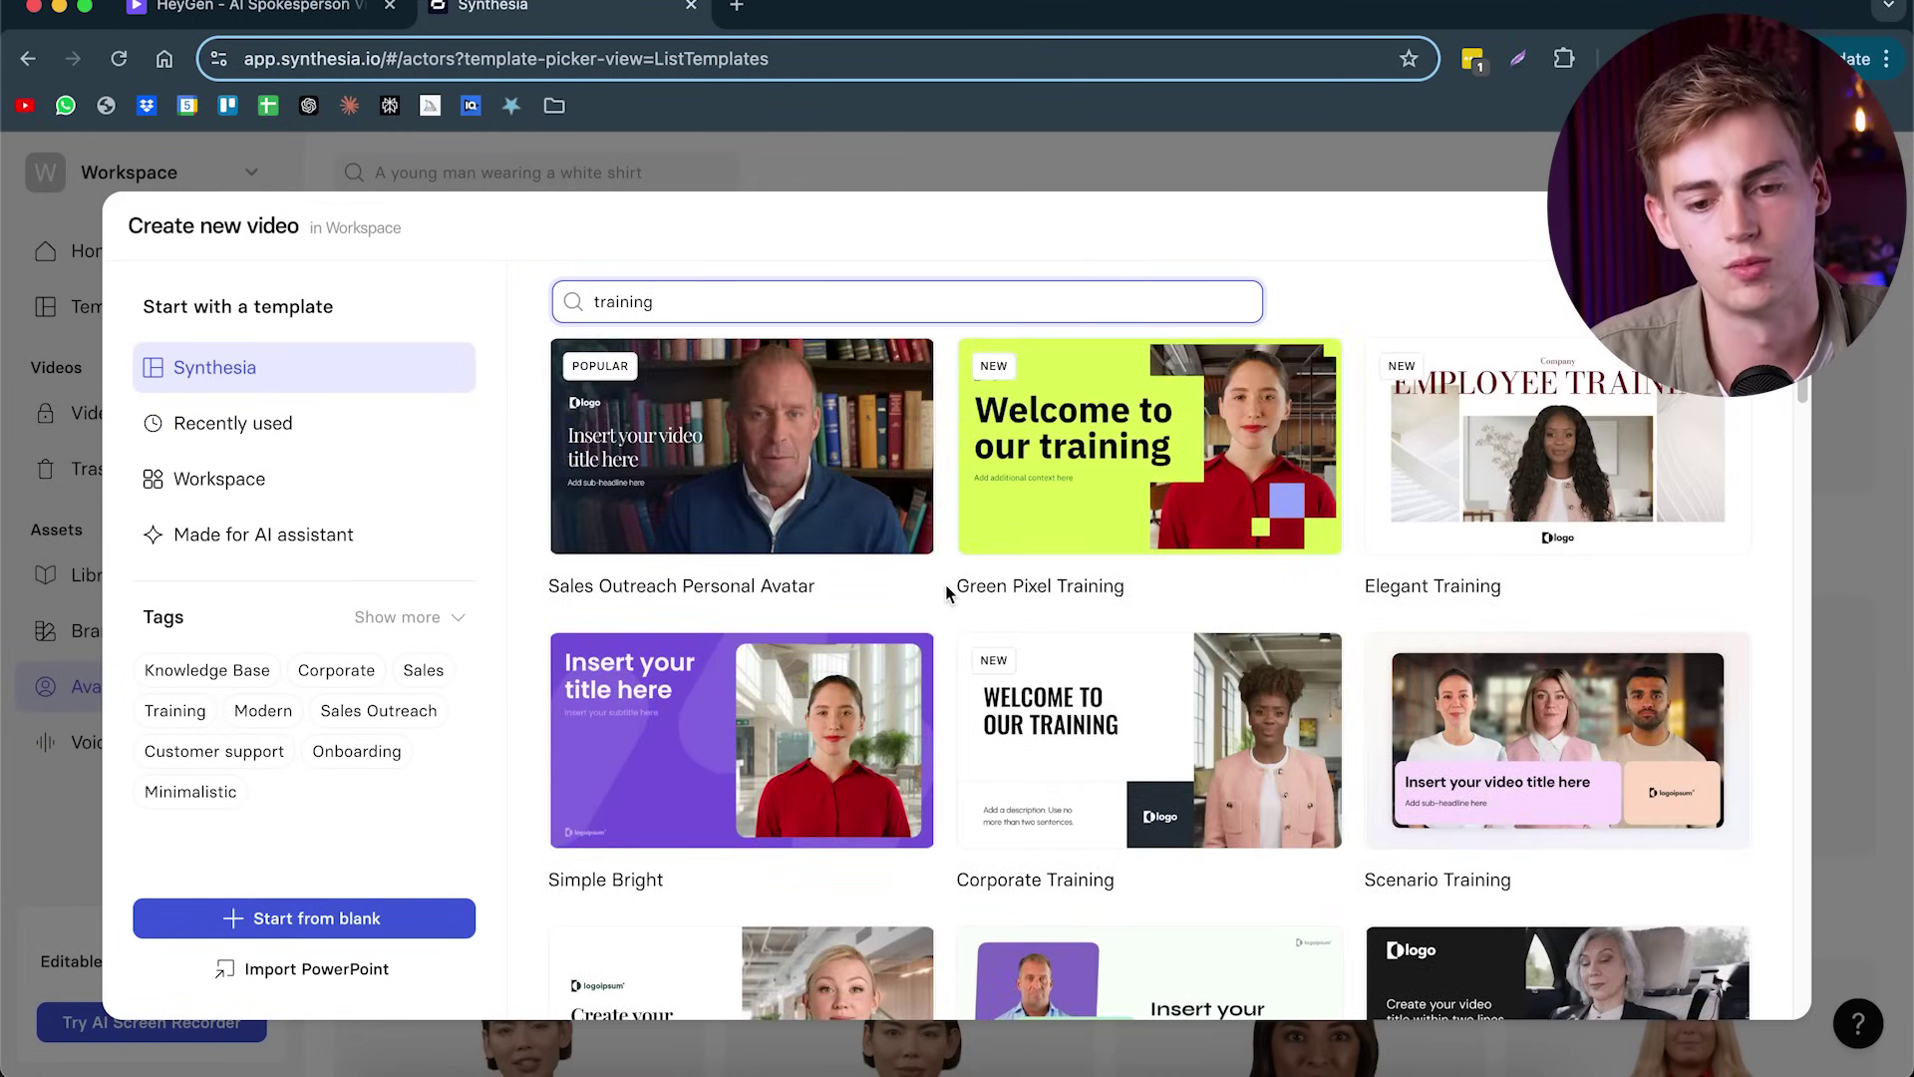
pyautogui.moveTo(1153, 772)
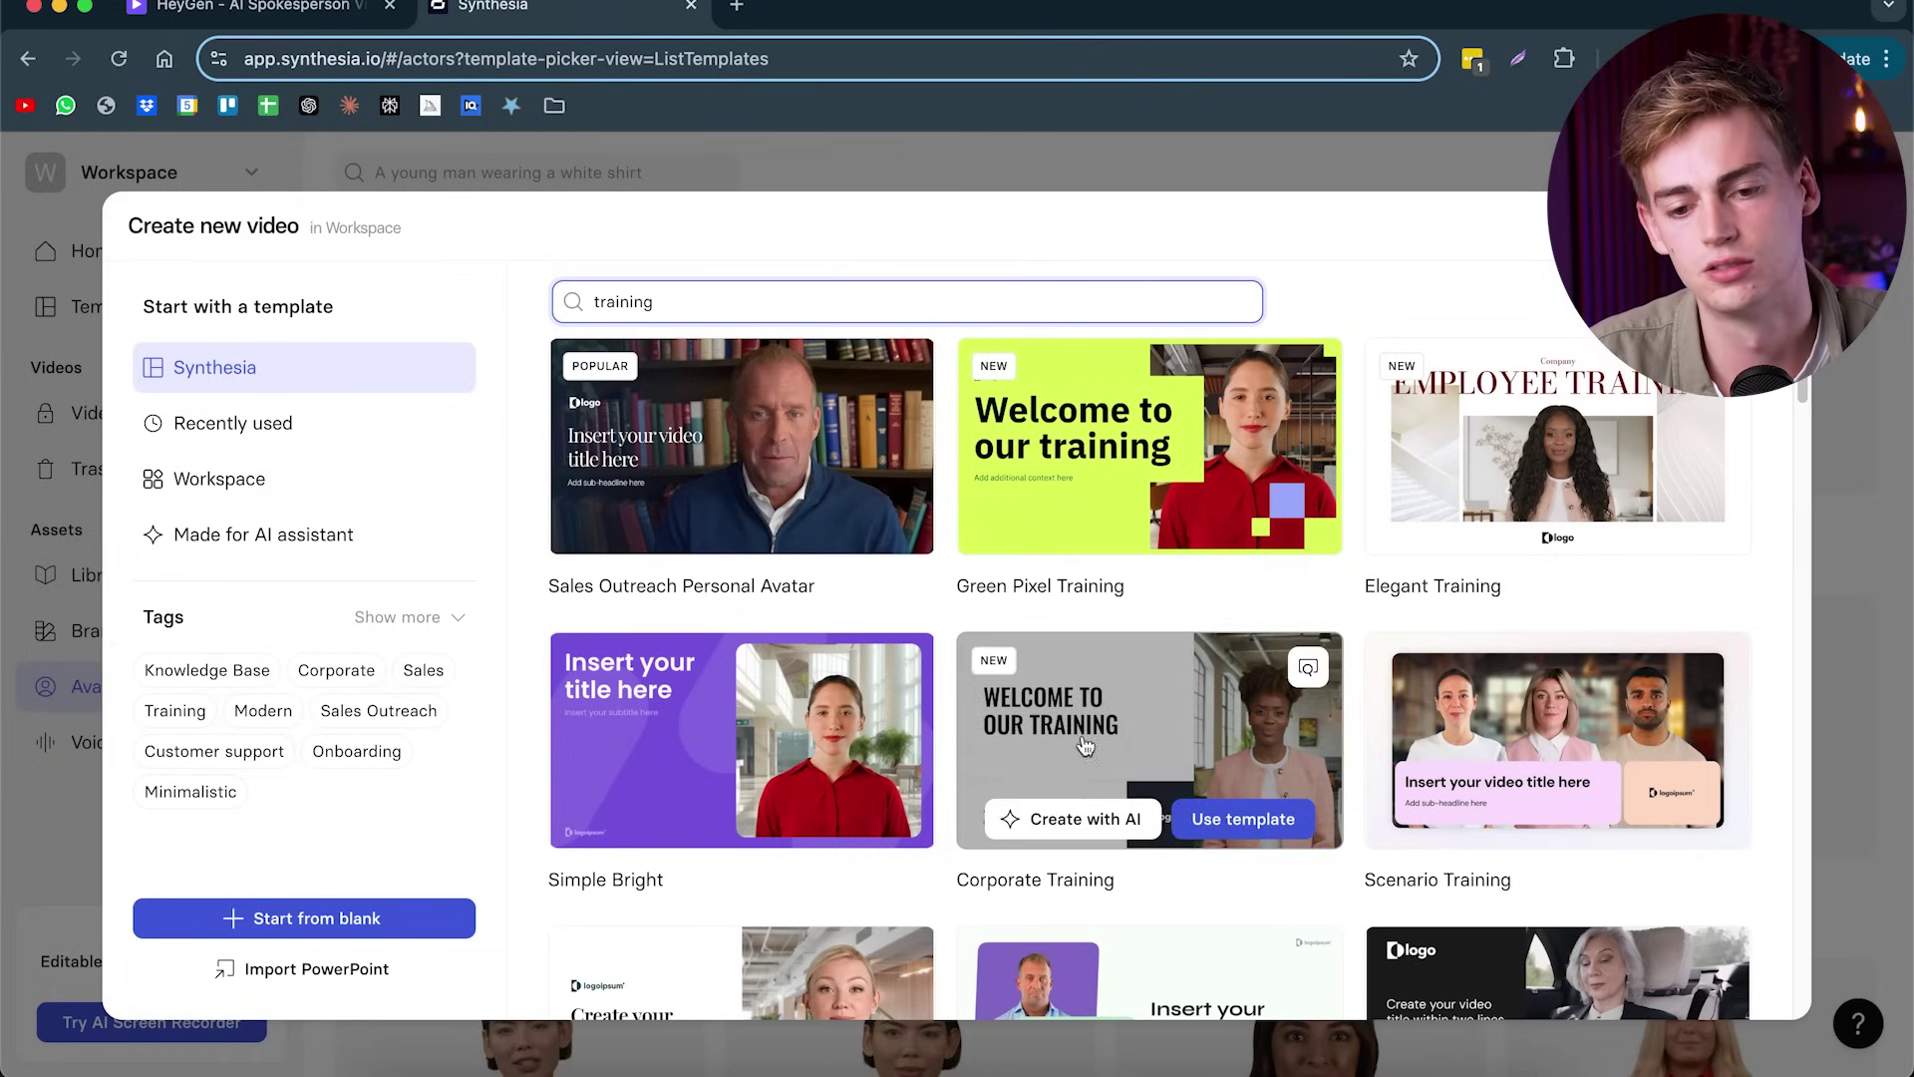
pyautogui.click(1056, 827)
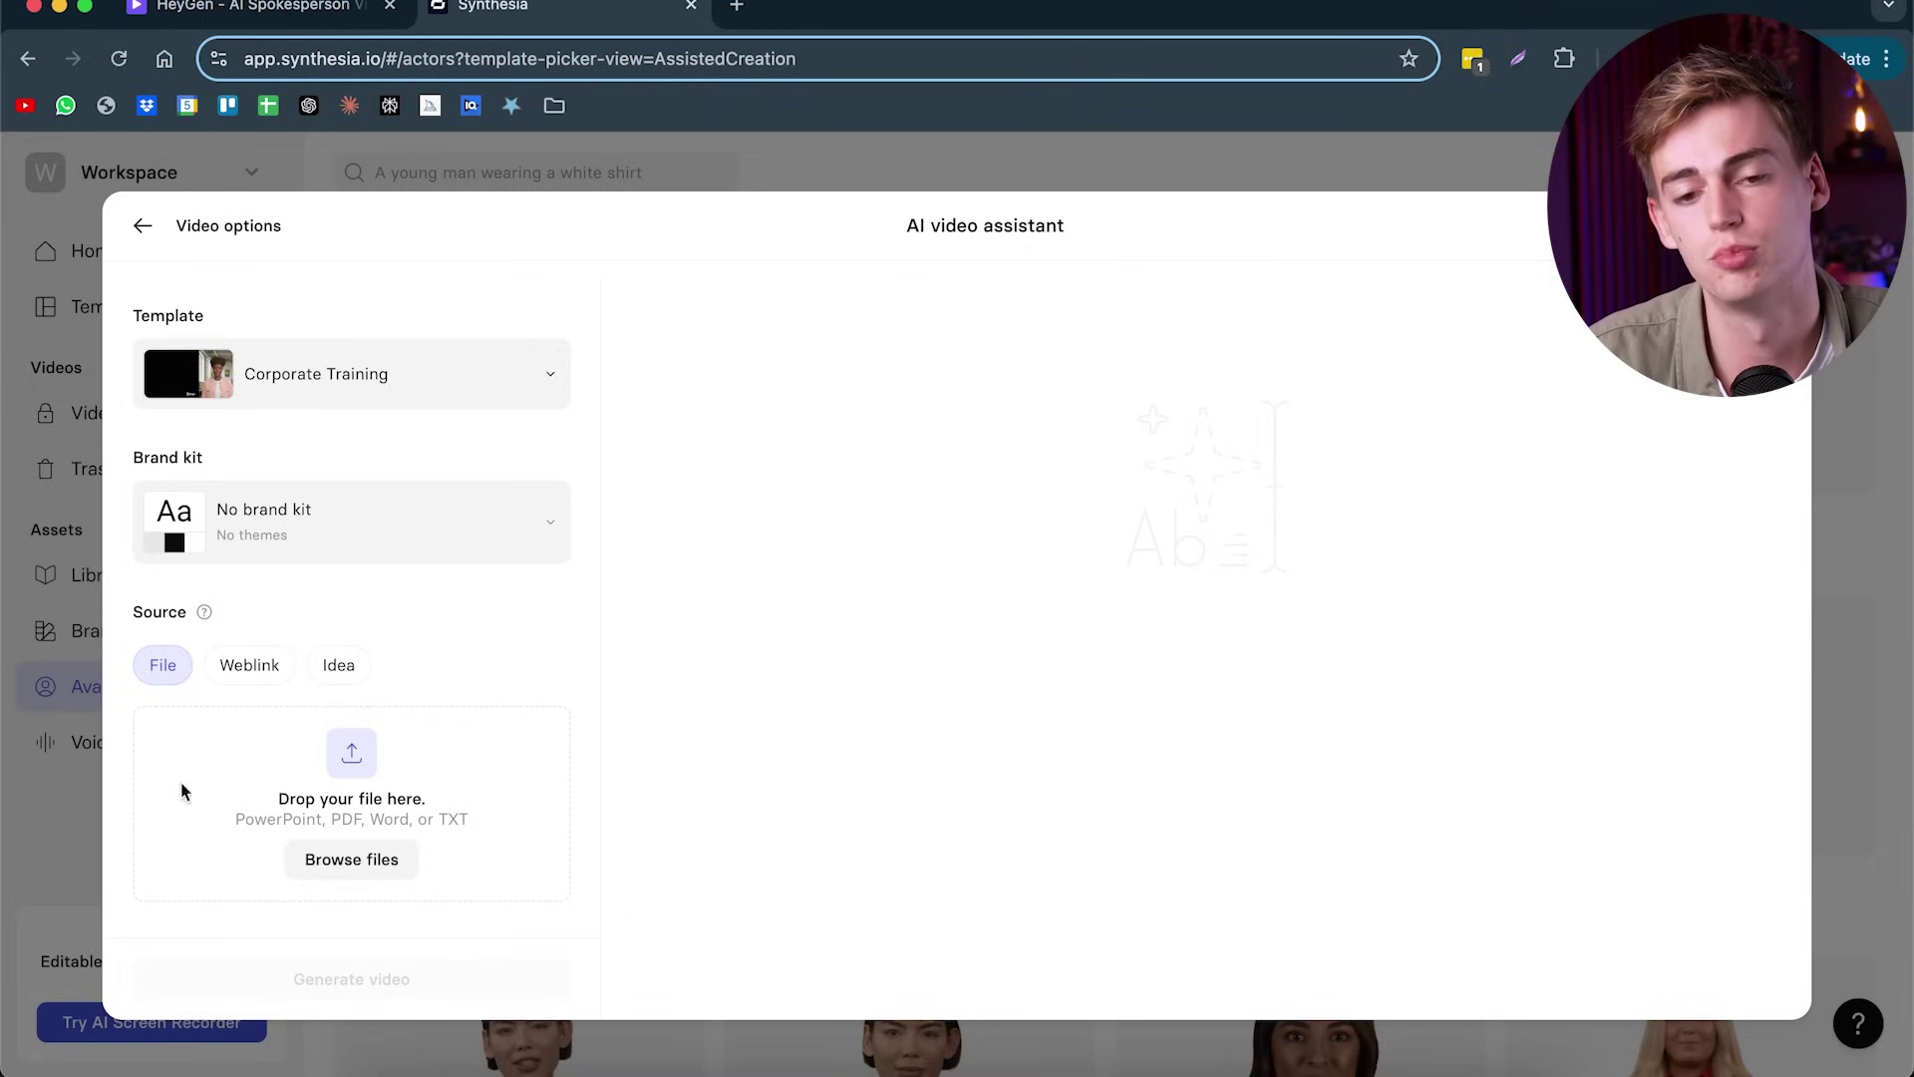
# - Use an idea as the video's source and describe it as "a training about how to talk in front of the camera"
pyautogui.click(339, 675)
pyautogui.scroll(-1, 399, 559)
pyautogui.click(320, 688)
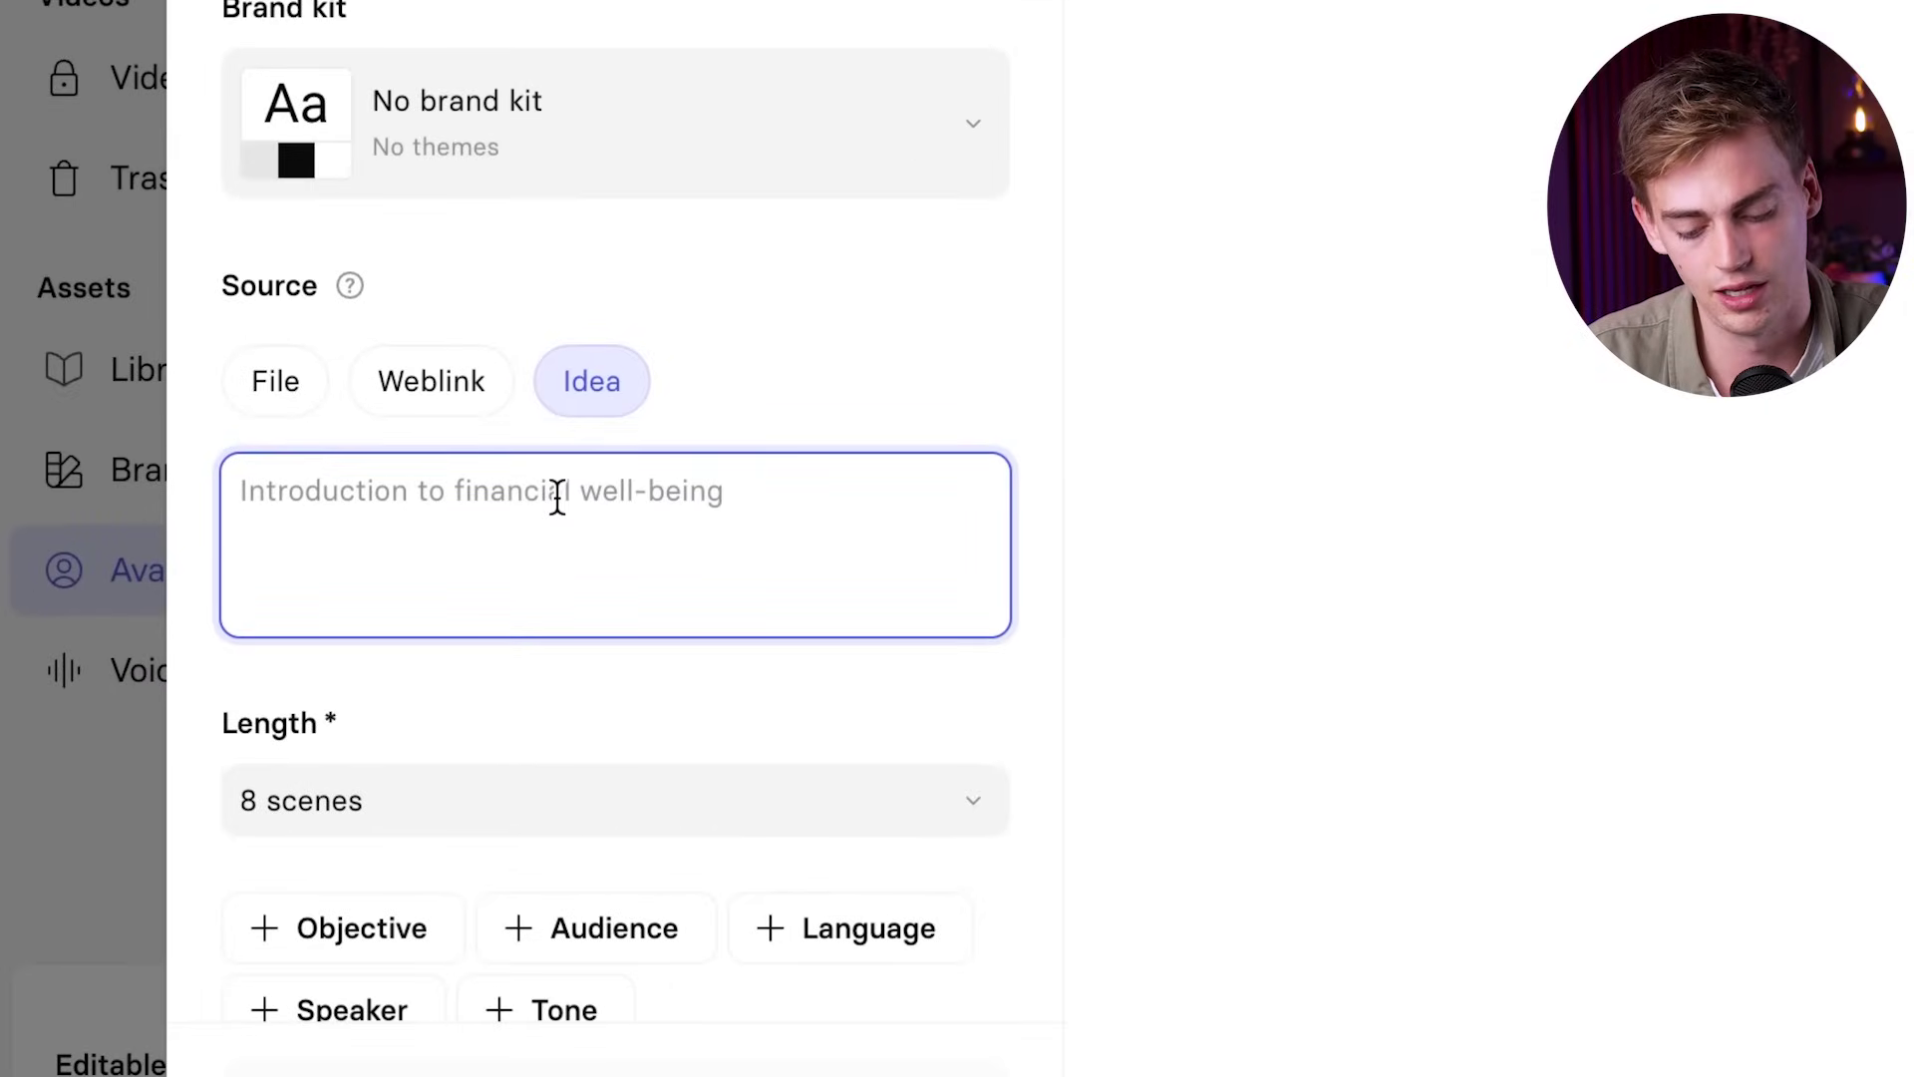
pyautogui.write('a training')
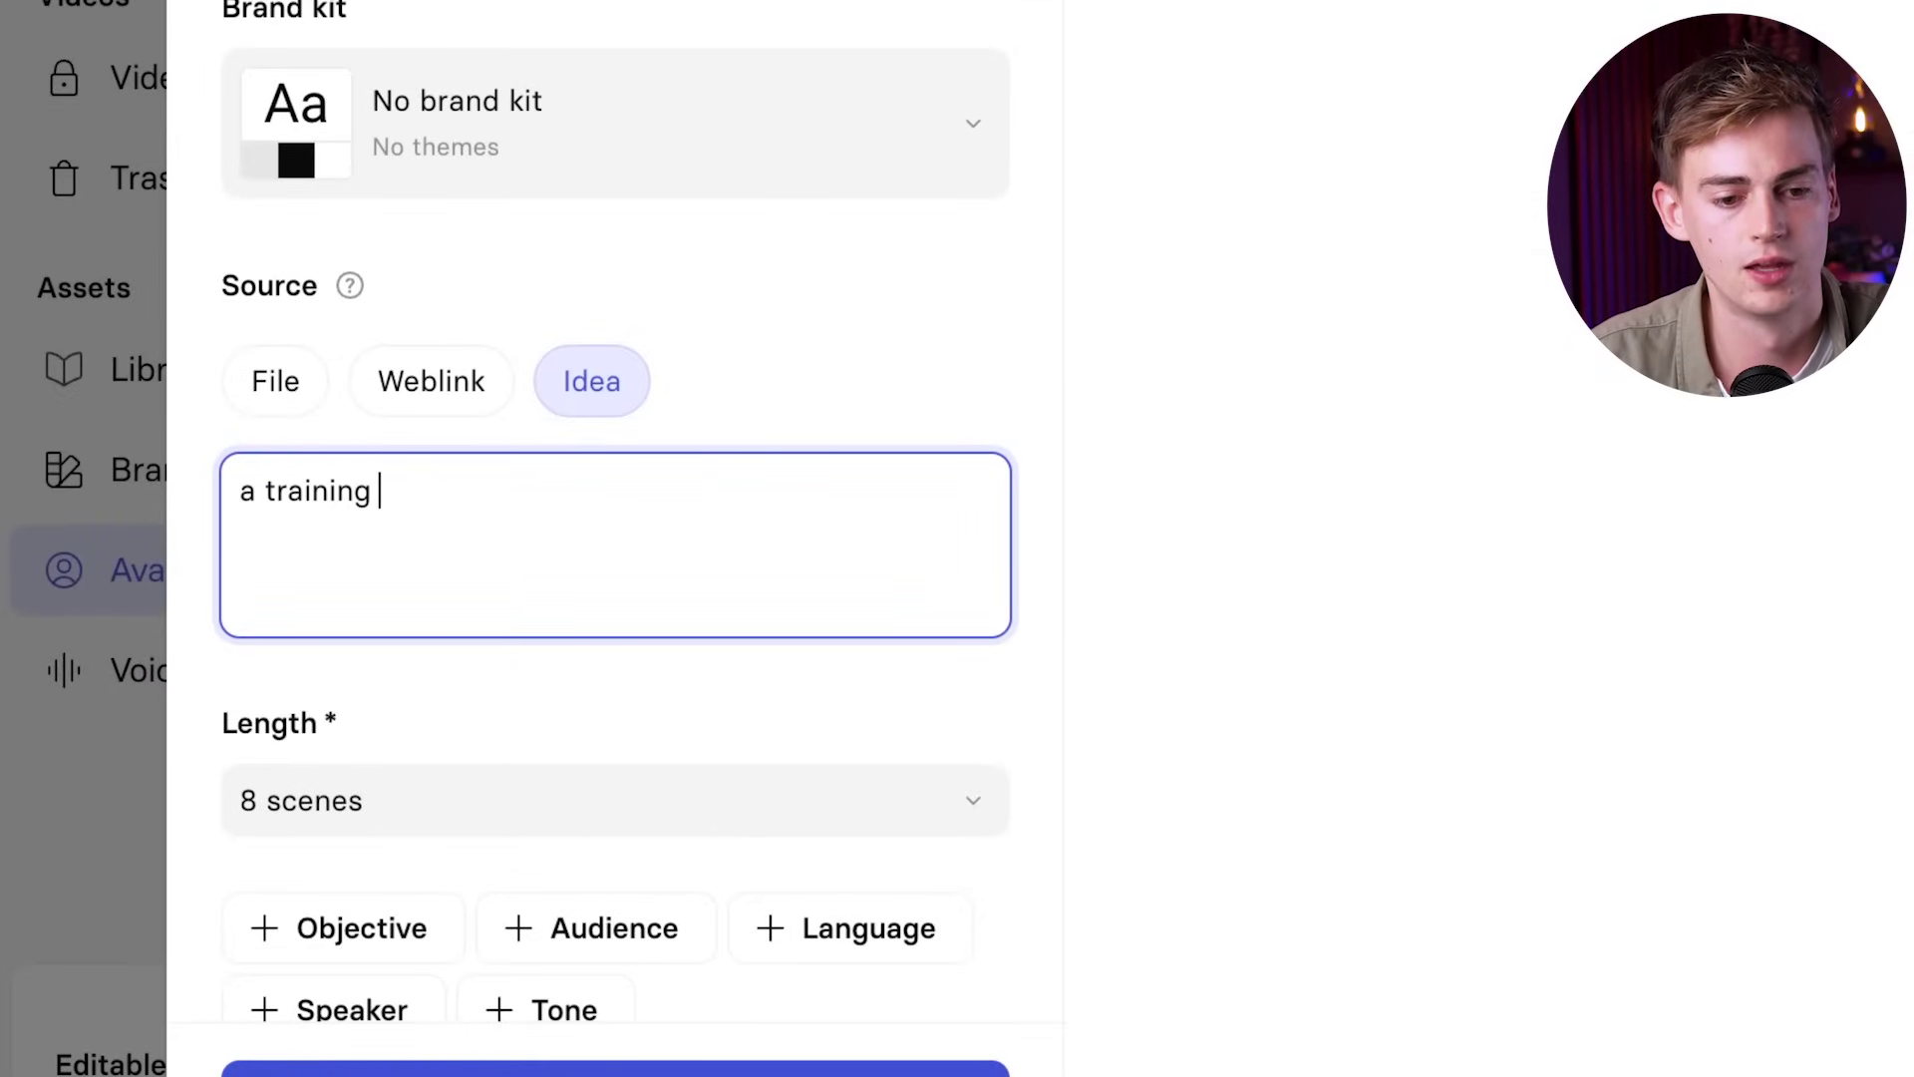
pyautogui.write(' about how ')
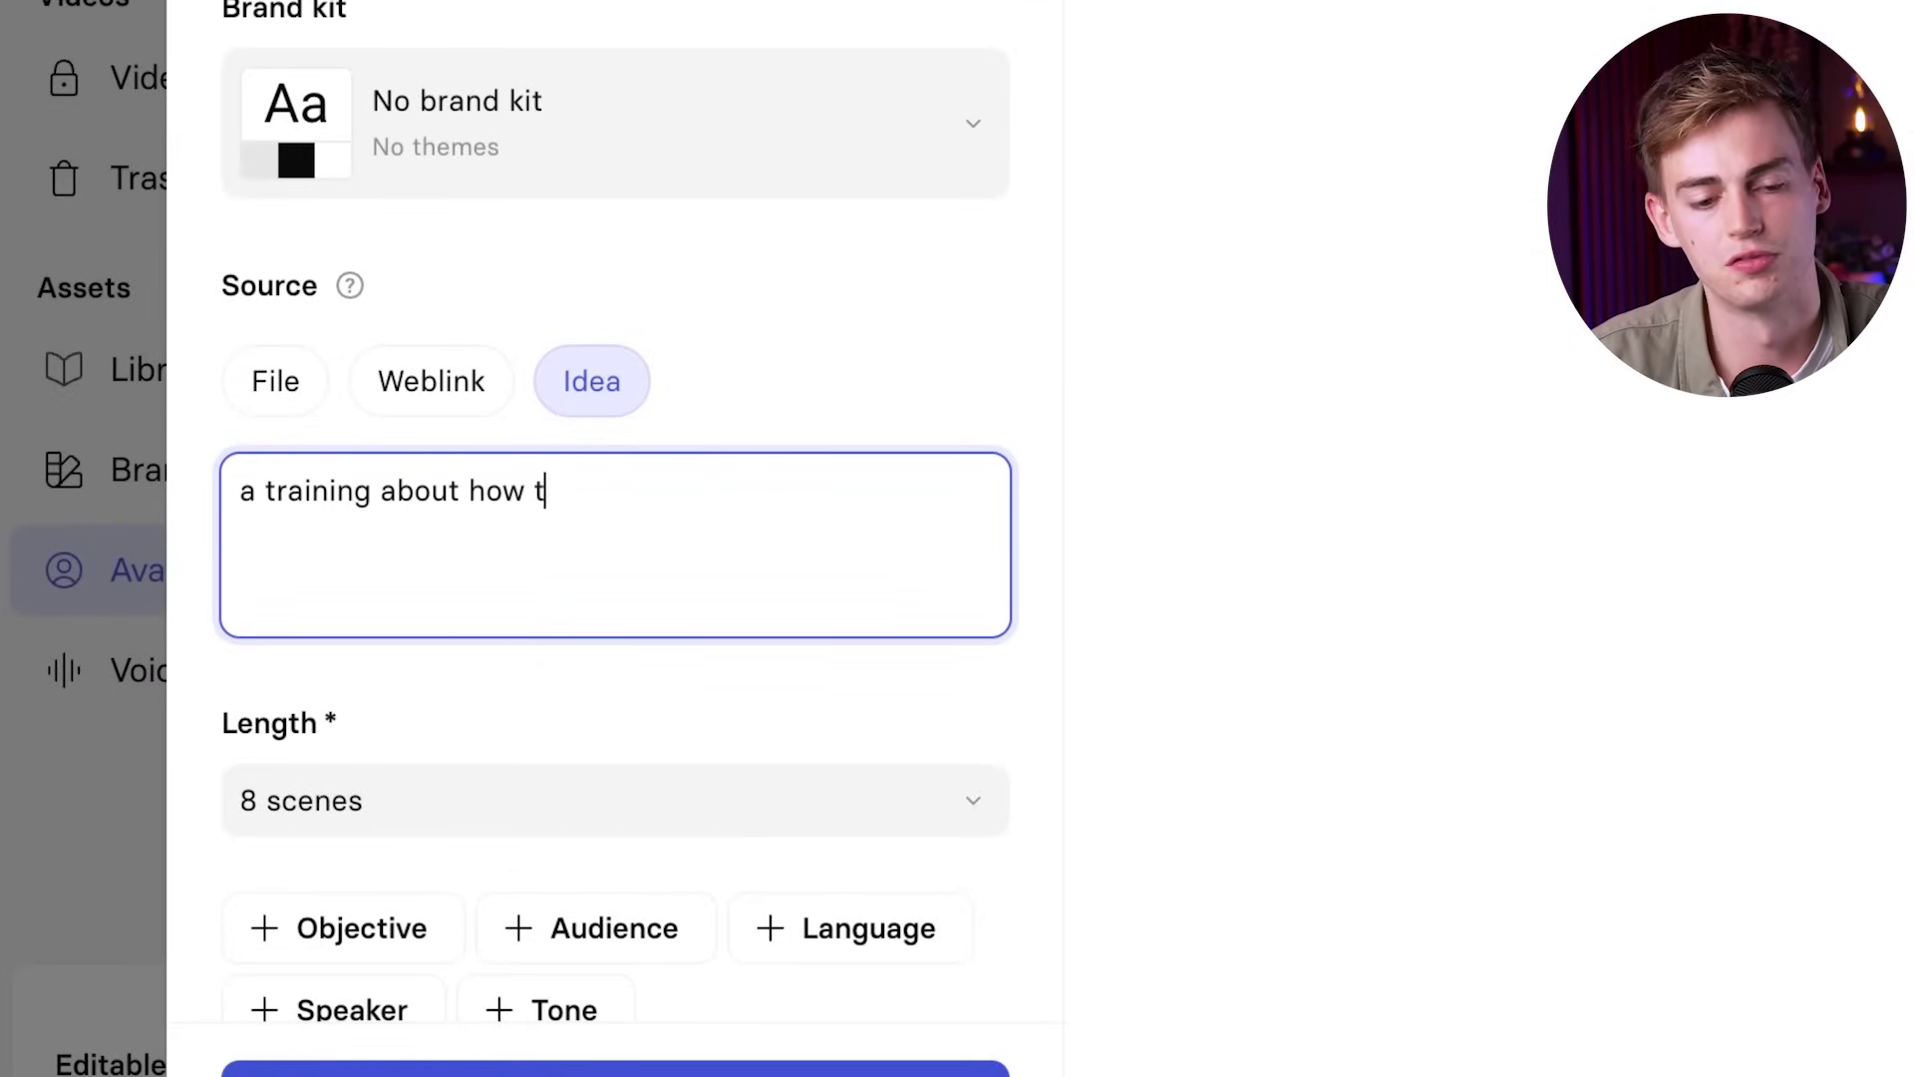
pyautogui.write('to talk in front of the camera')
# - Add an objective to the video brief reading "learn how to speak and make content"
pyautogui.scroll(-1, 607, 718)
pyautogui.click(385, 897)
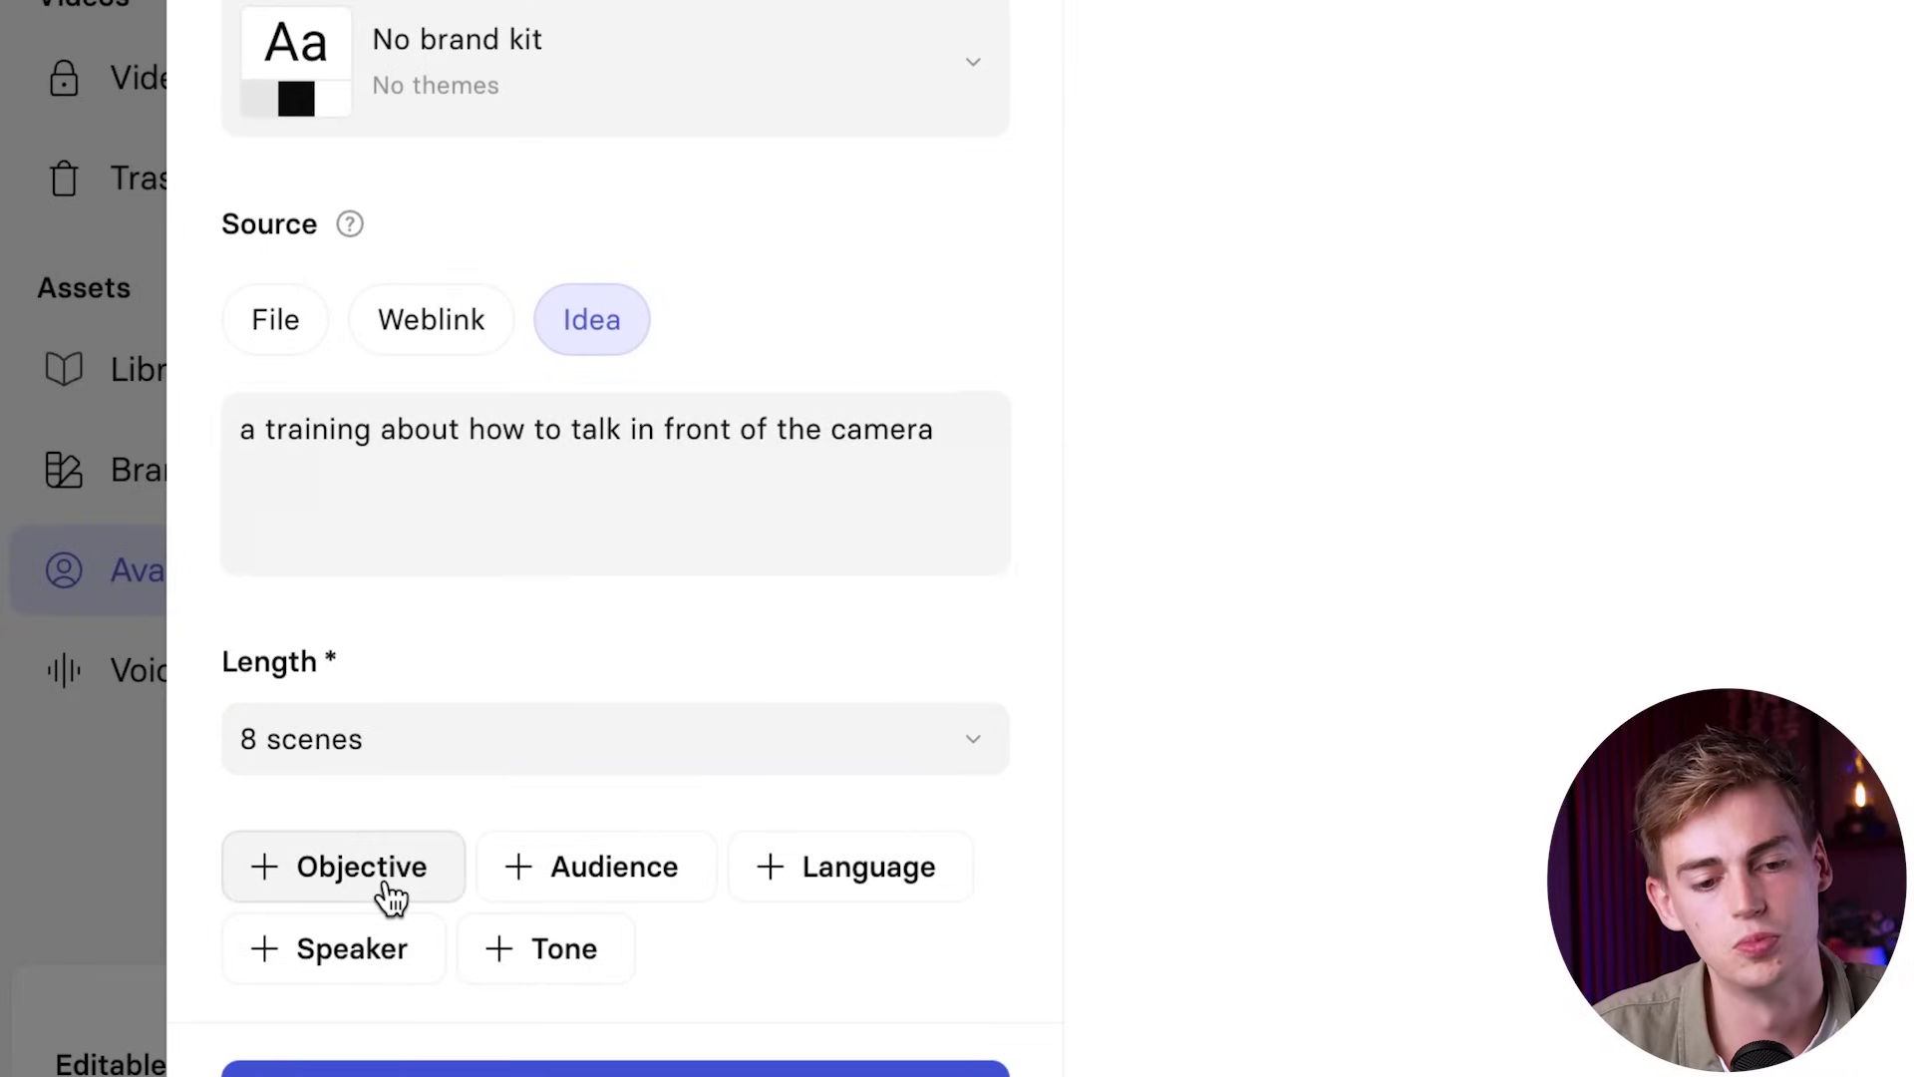
pyautogui.scroll(-3, 809, 658)
pyautogui.click(469, 629)
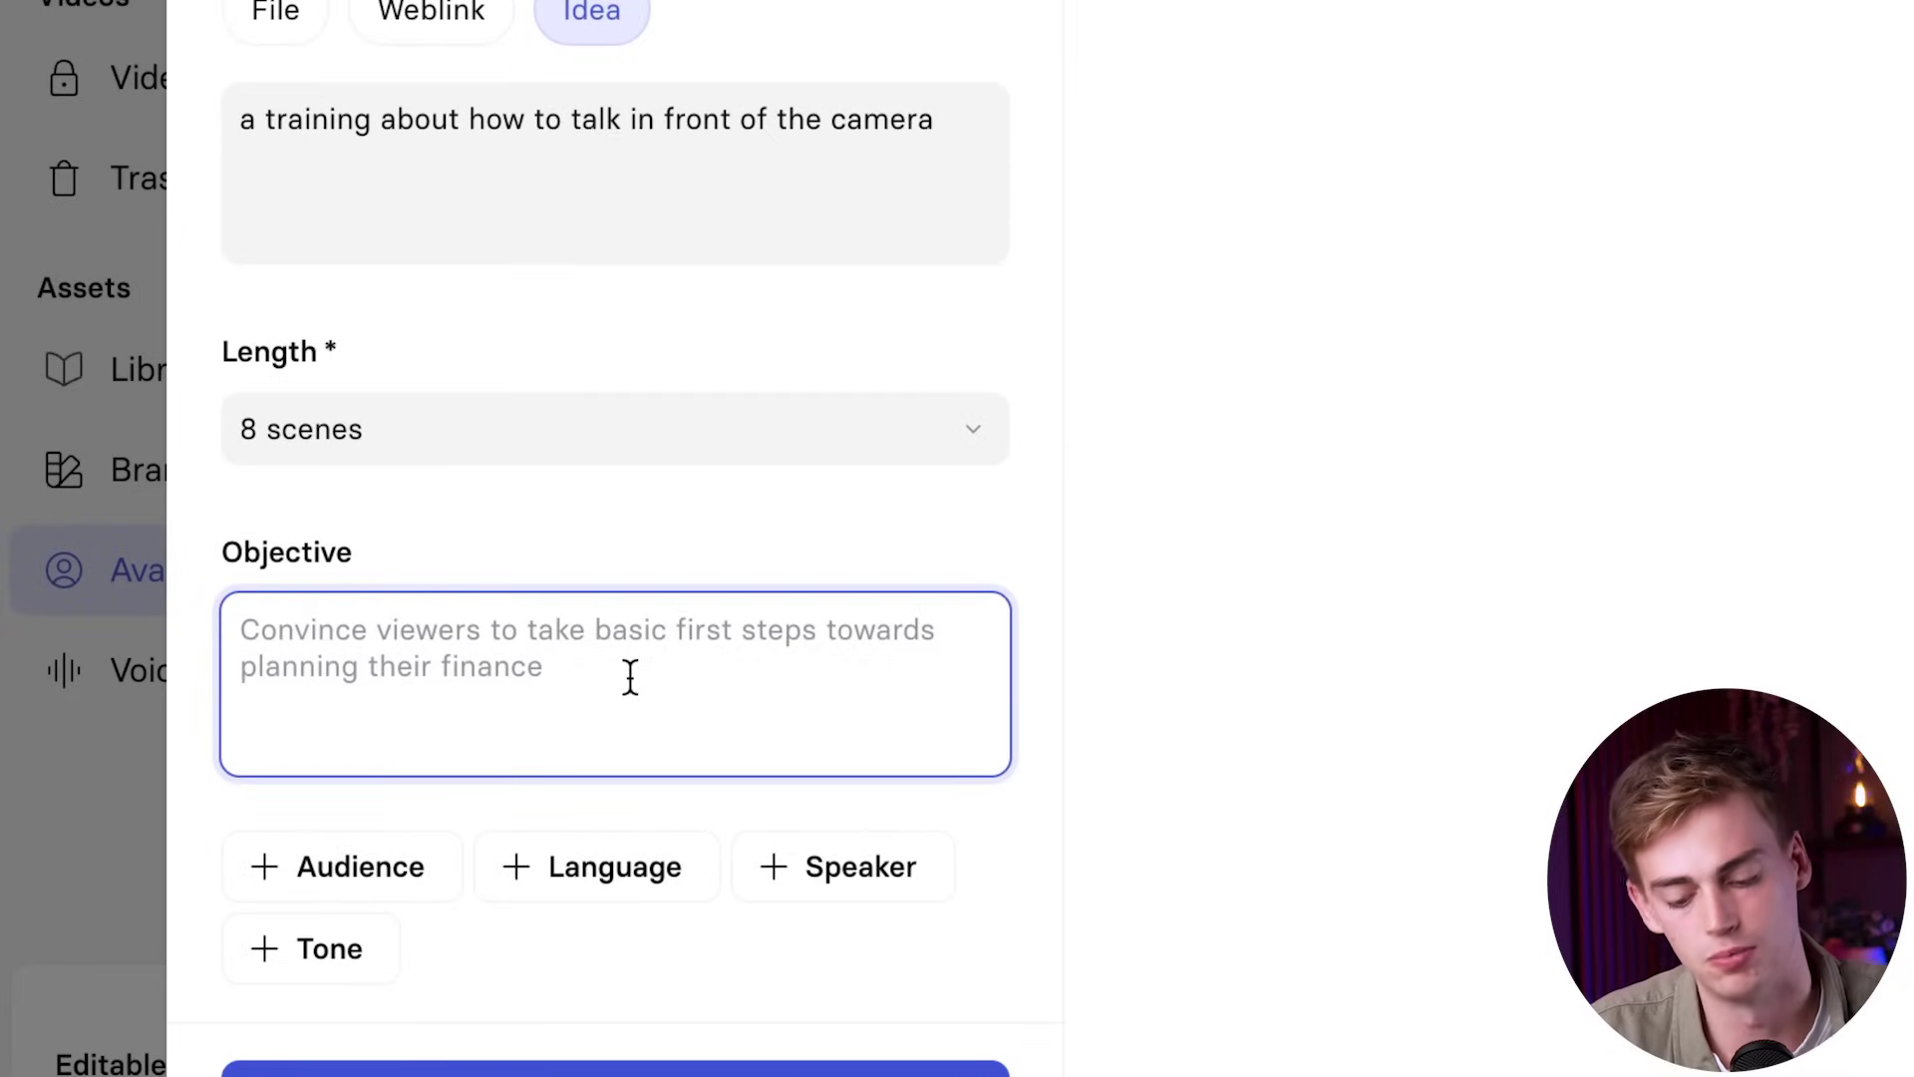
pyautogui.write('learn how to speak')
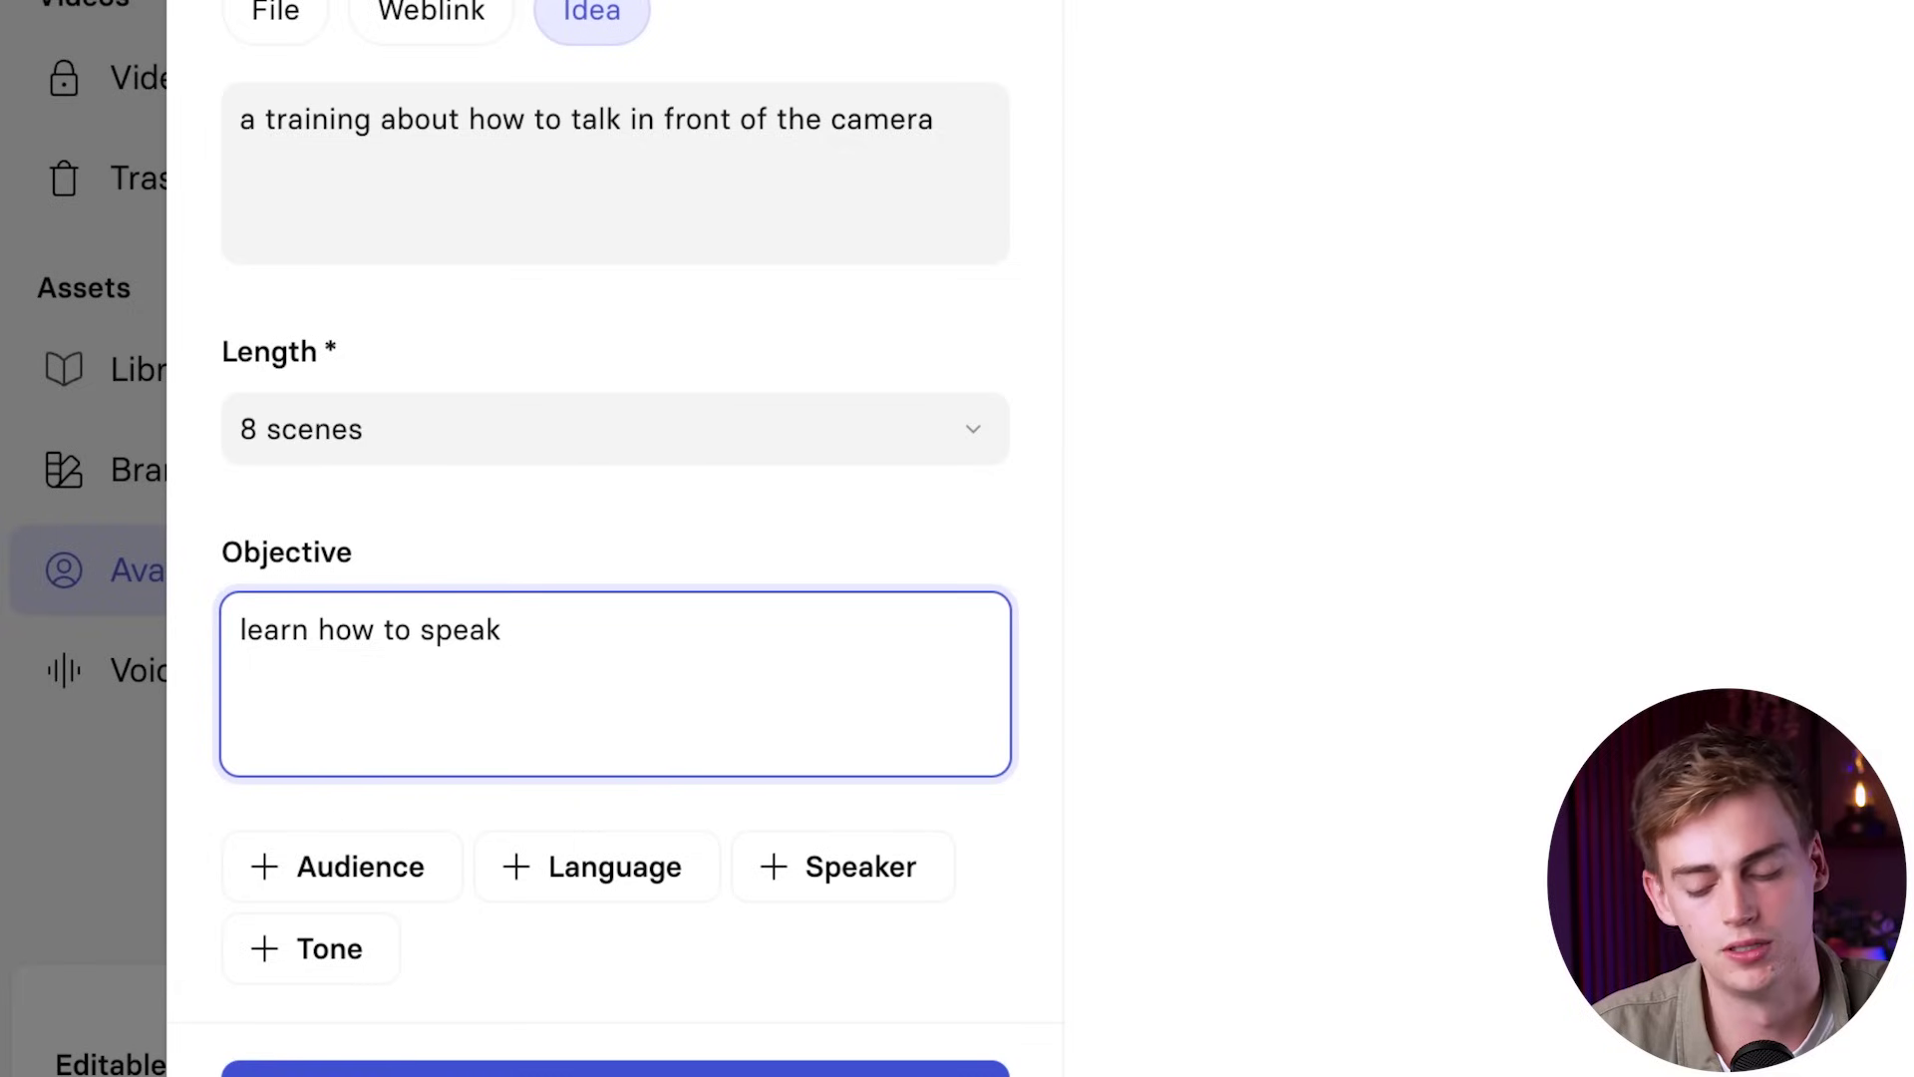
pyautogui.write(' and make cont')
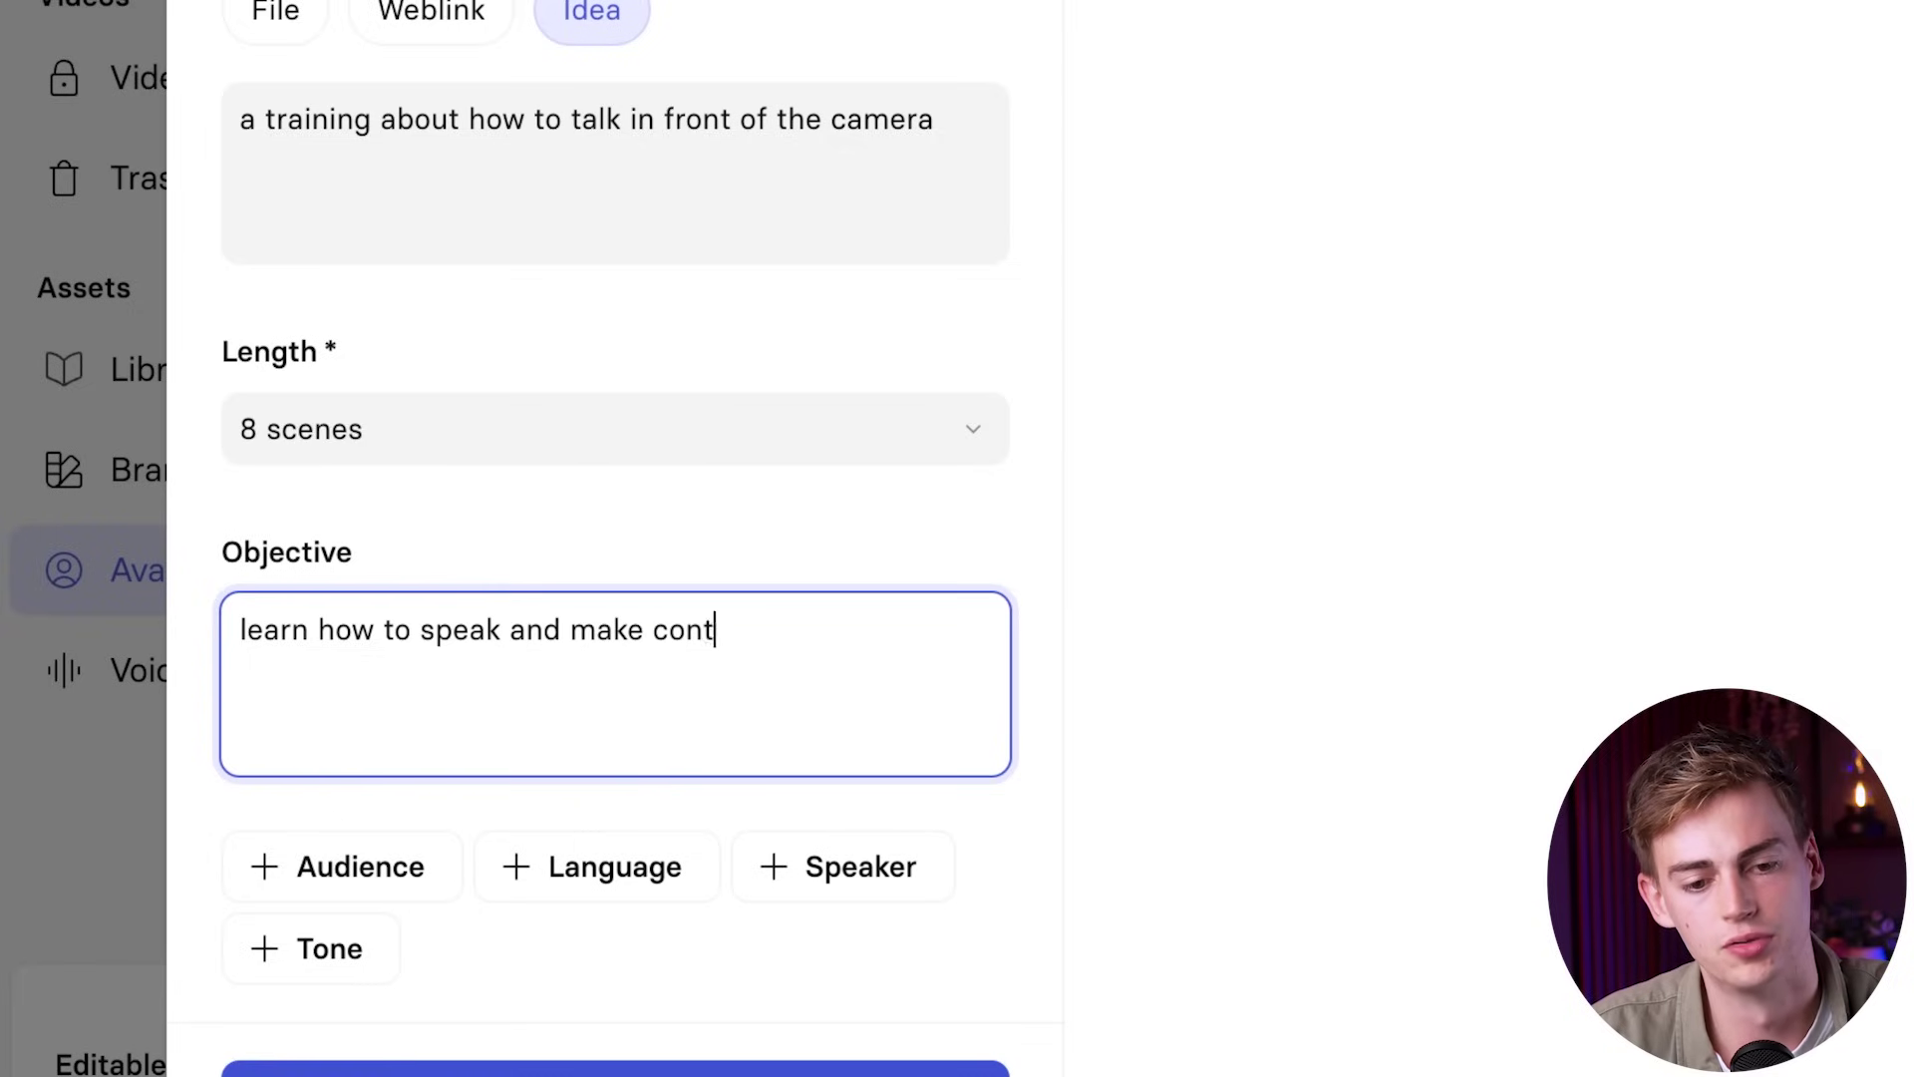
pyautogui.write('ent')
# - Add an audience to the video brief reading "employees of a start up that want to make content"
pyautogui.click(447, 859)
pyautogui.scroll(-2, 468, 828)
pyautogui.click(482, 806)
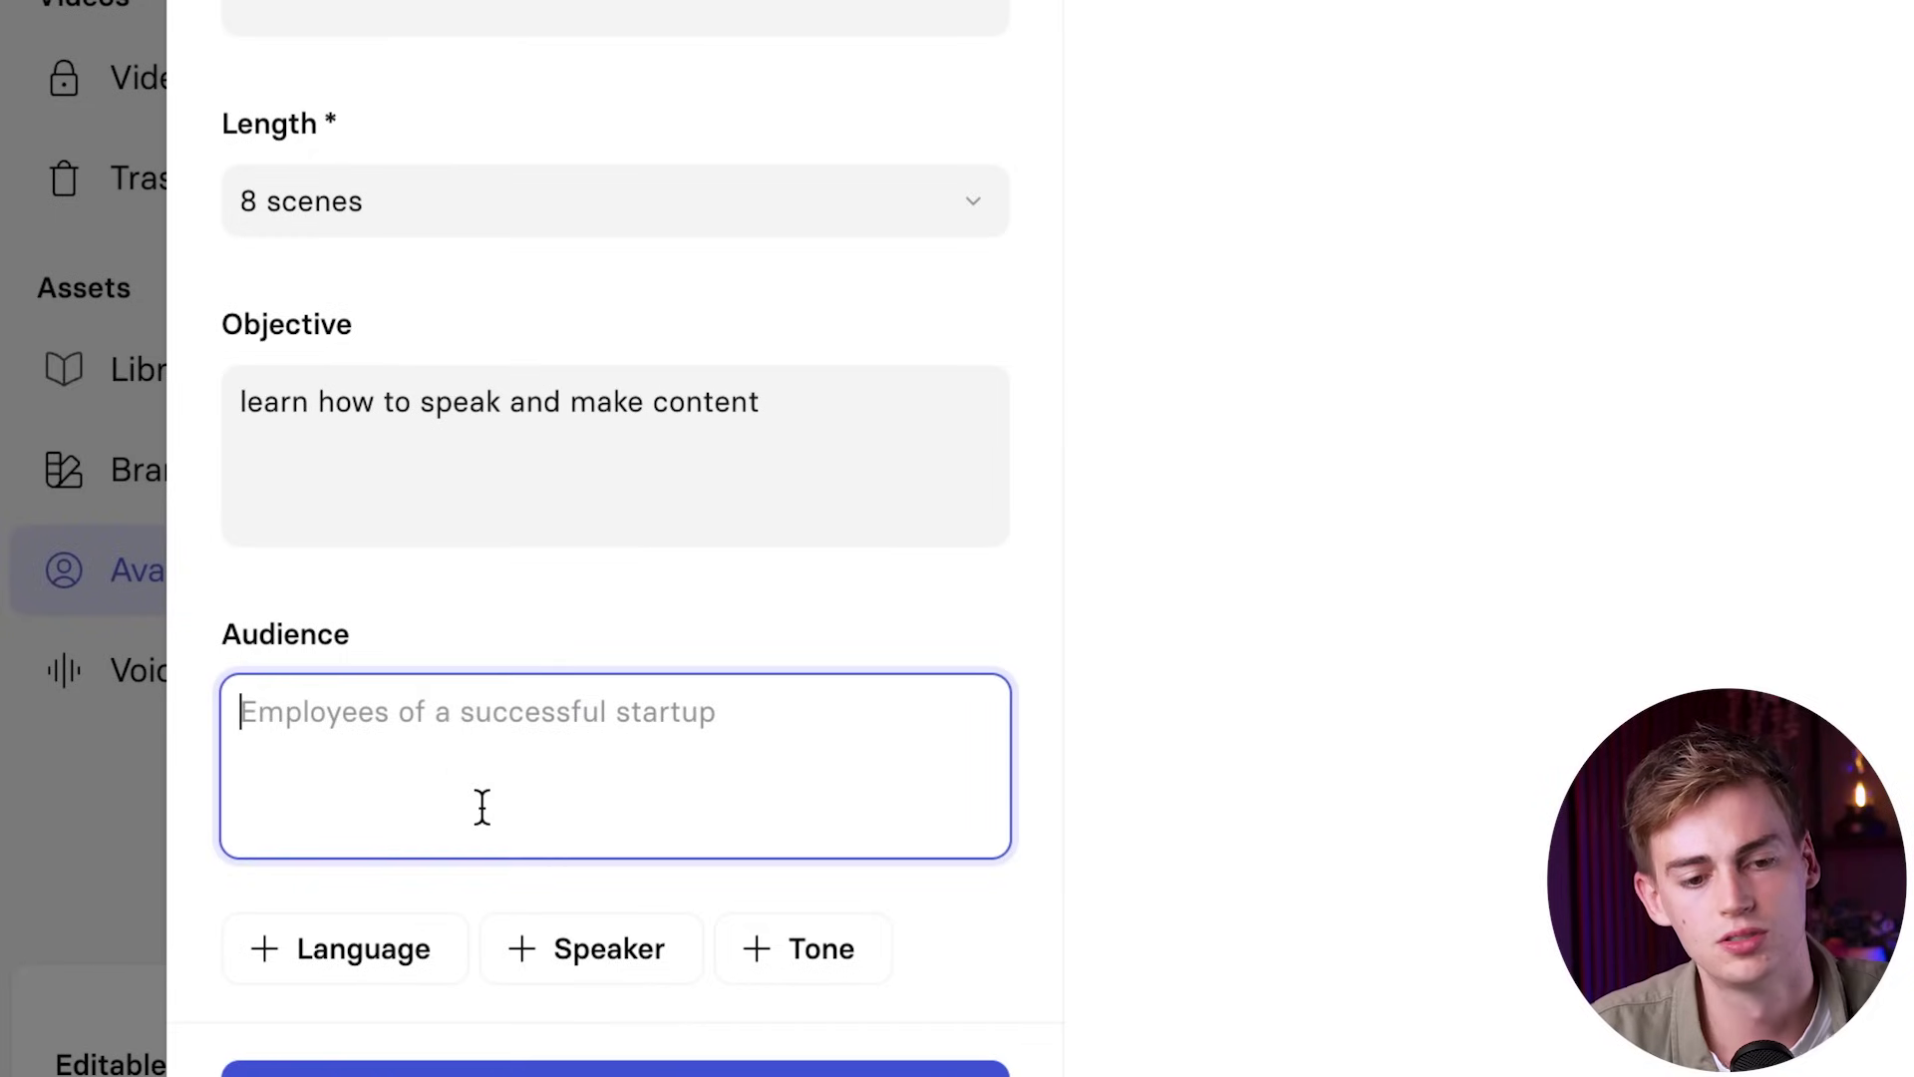
pyautogui.write('employees of a ')
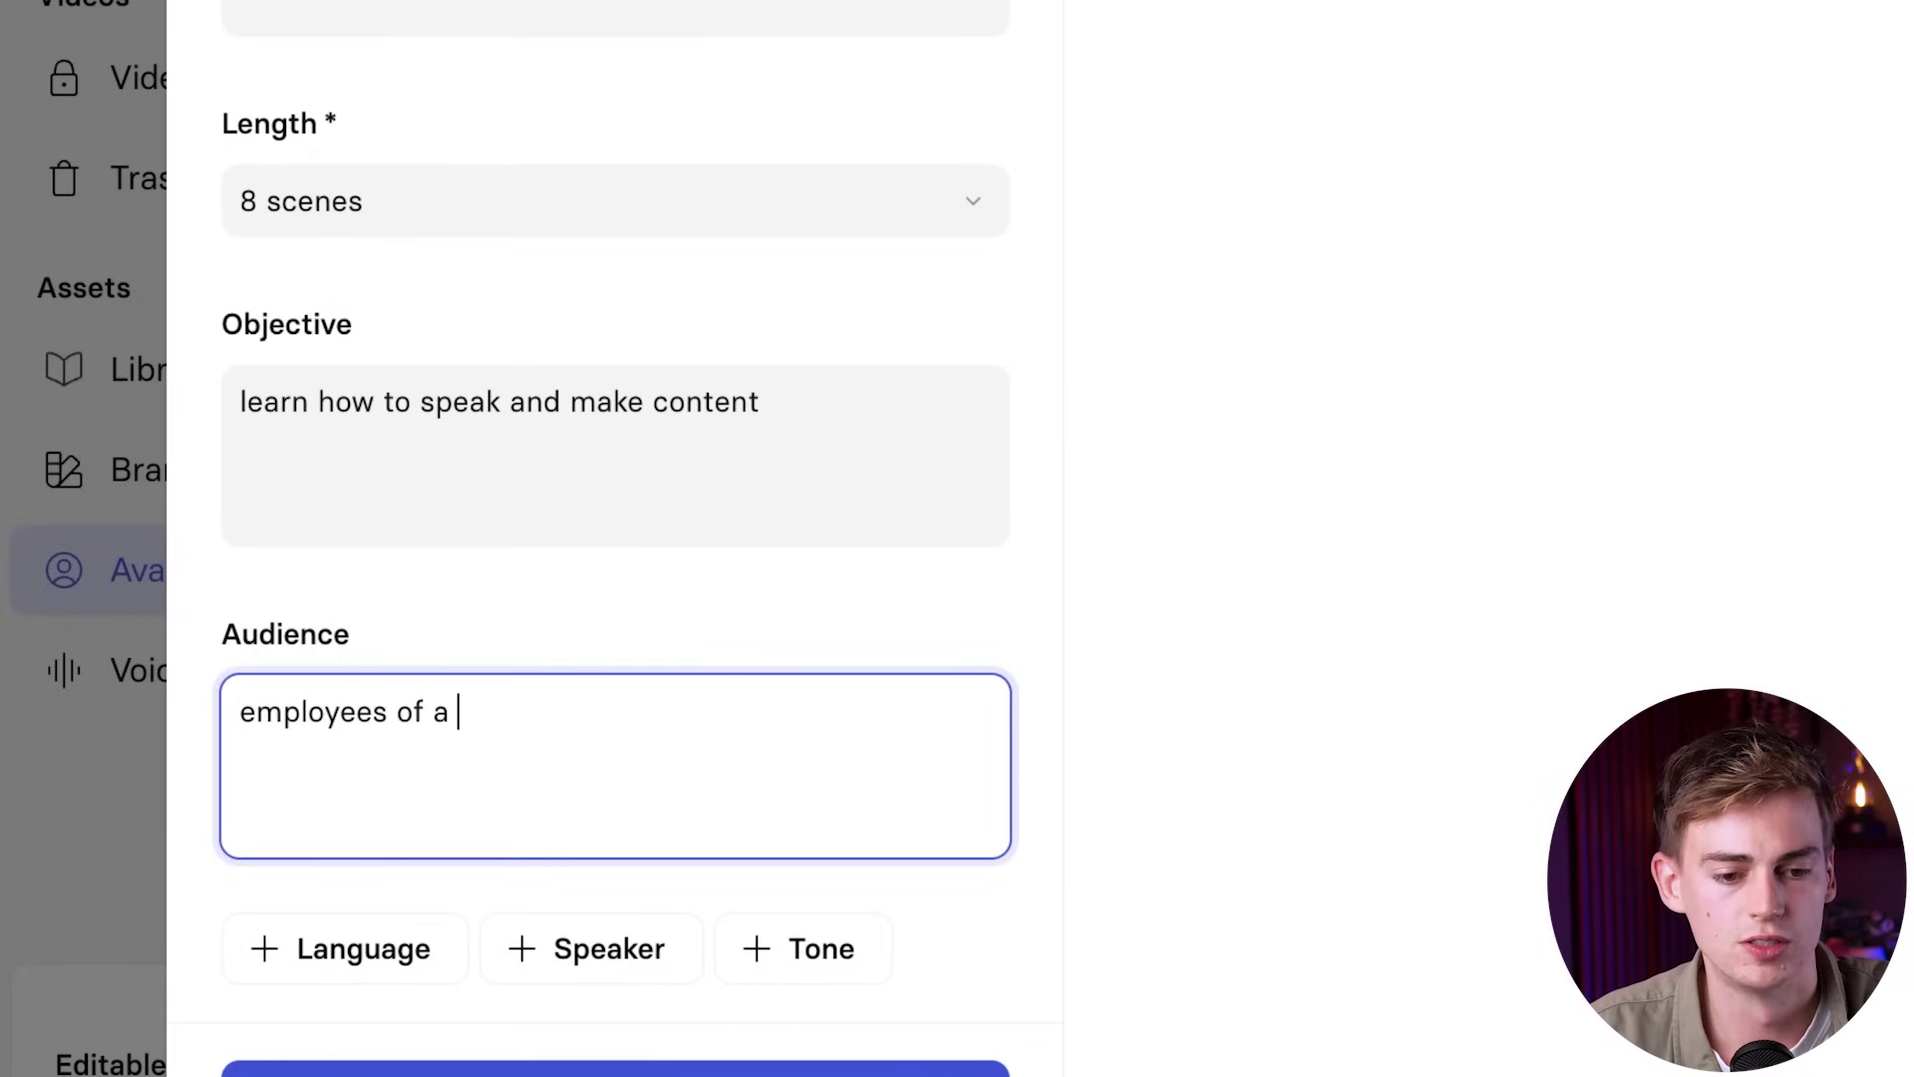
pyautogui.write('start up that want to')
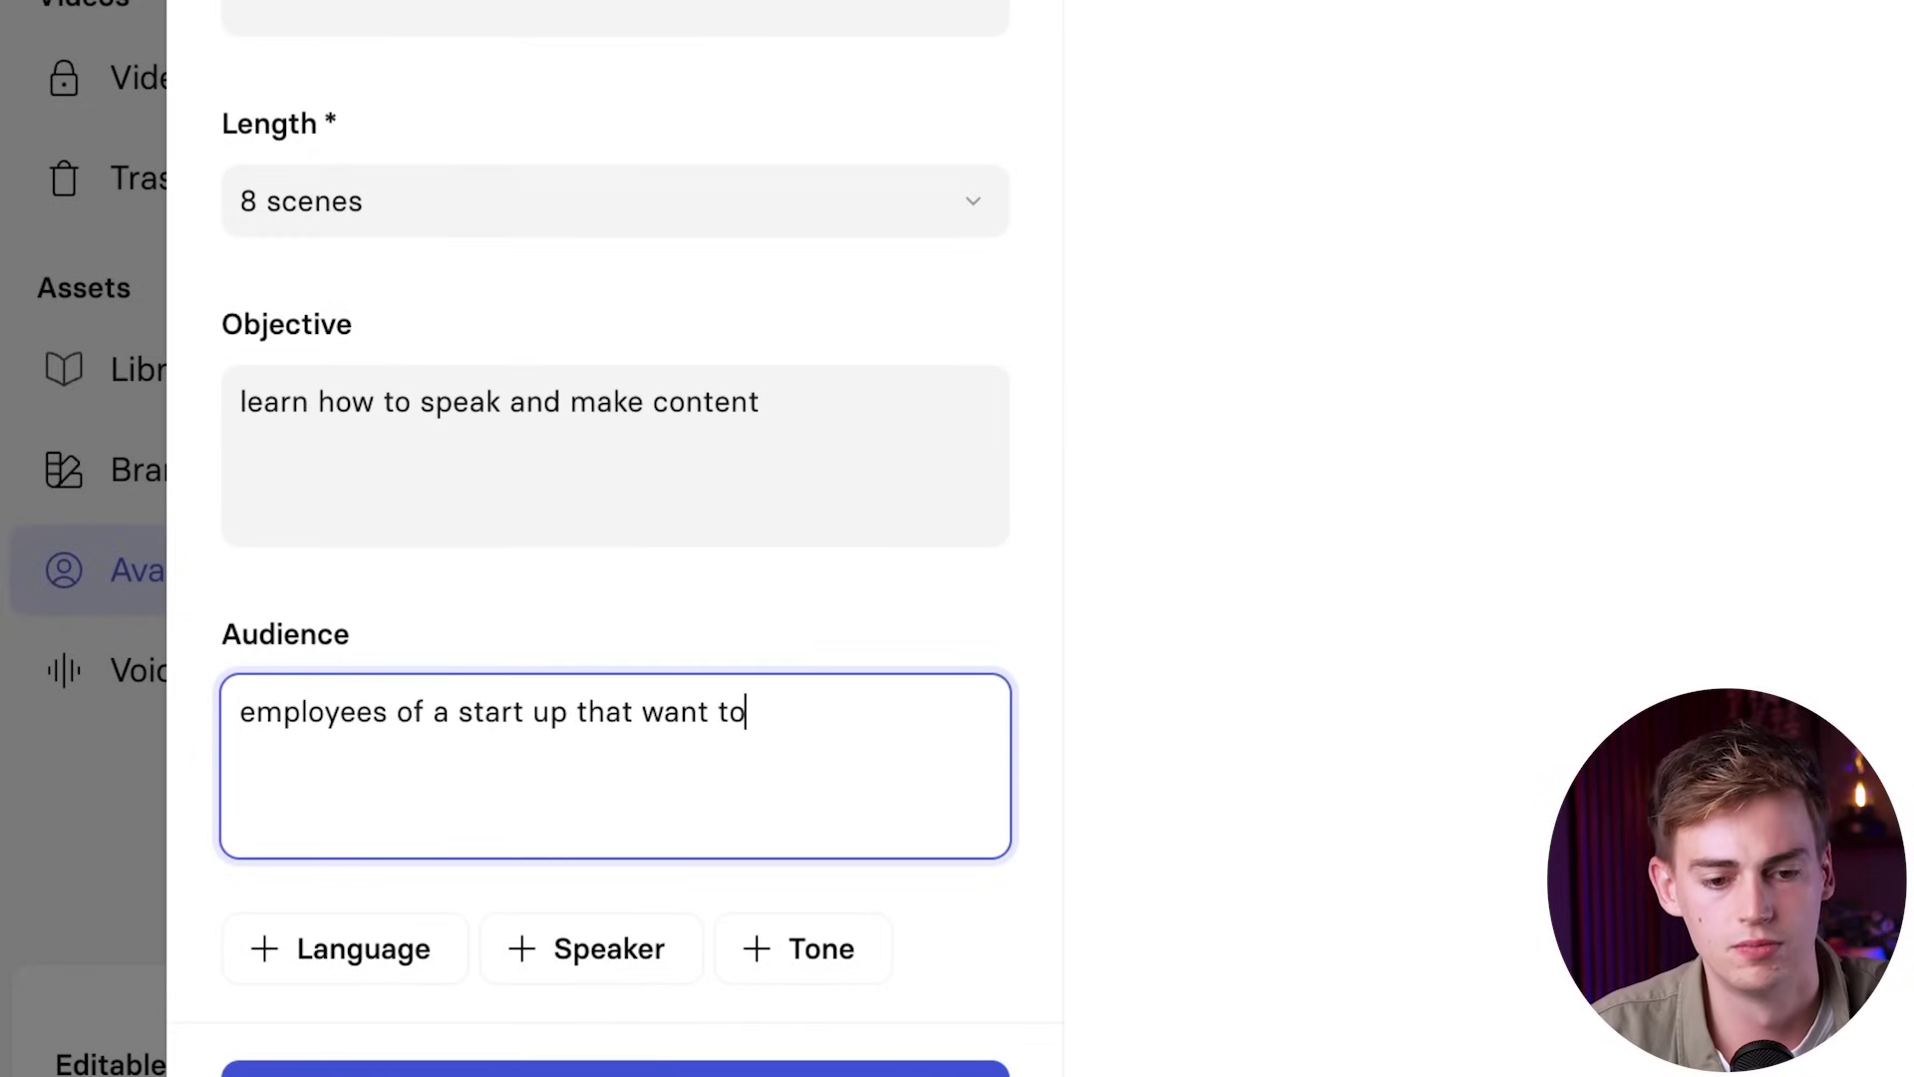
pyautogui.write(' make content')
# - Add the language and speaker options to the video brief, describing the speaker as "a content creator that is 30 years old"
pyautogui.click(344, 948)
pyautogui.scroll(-2, 439, 868)
pyautogui.click(391, 959)
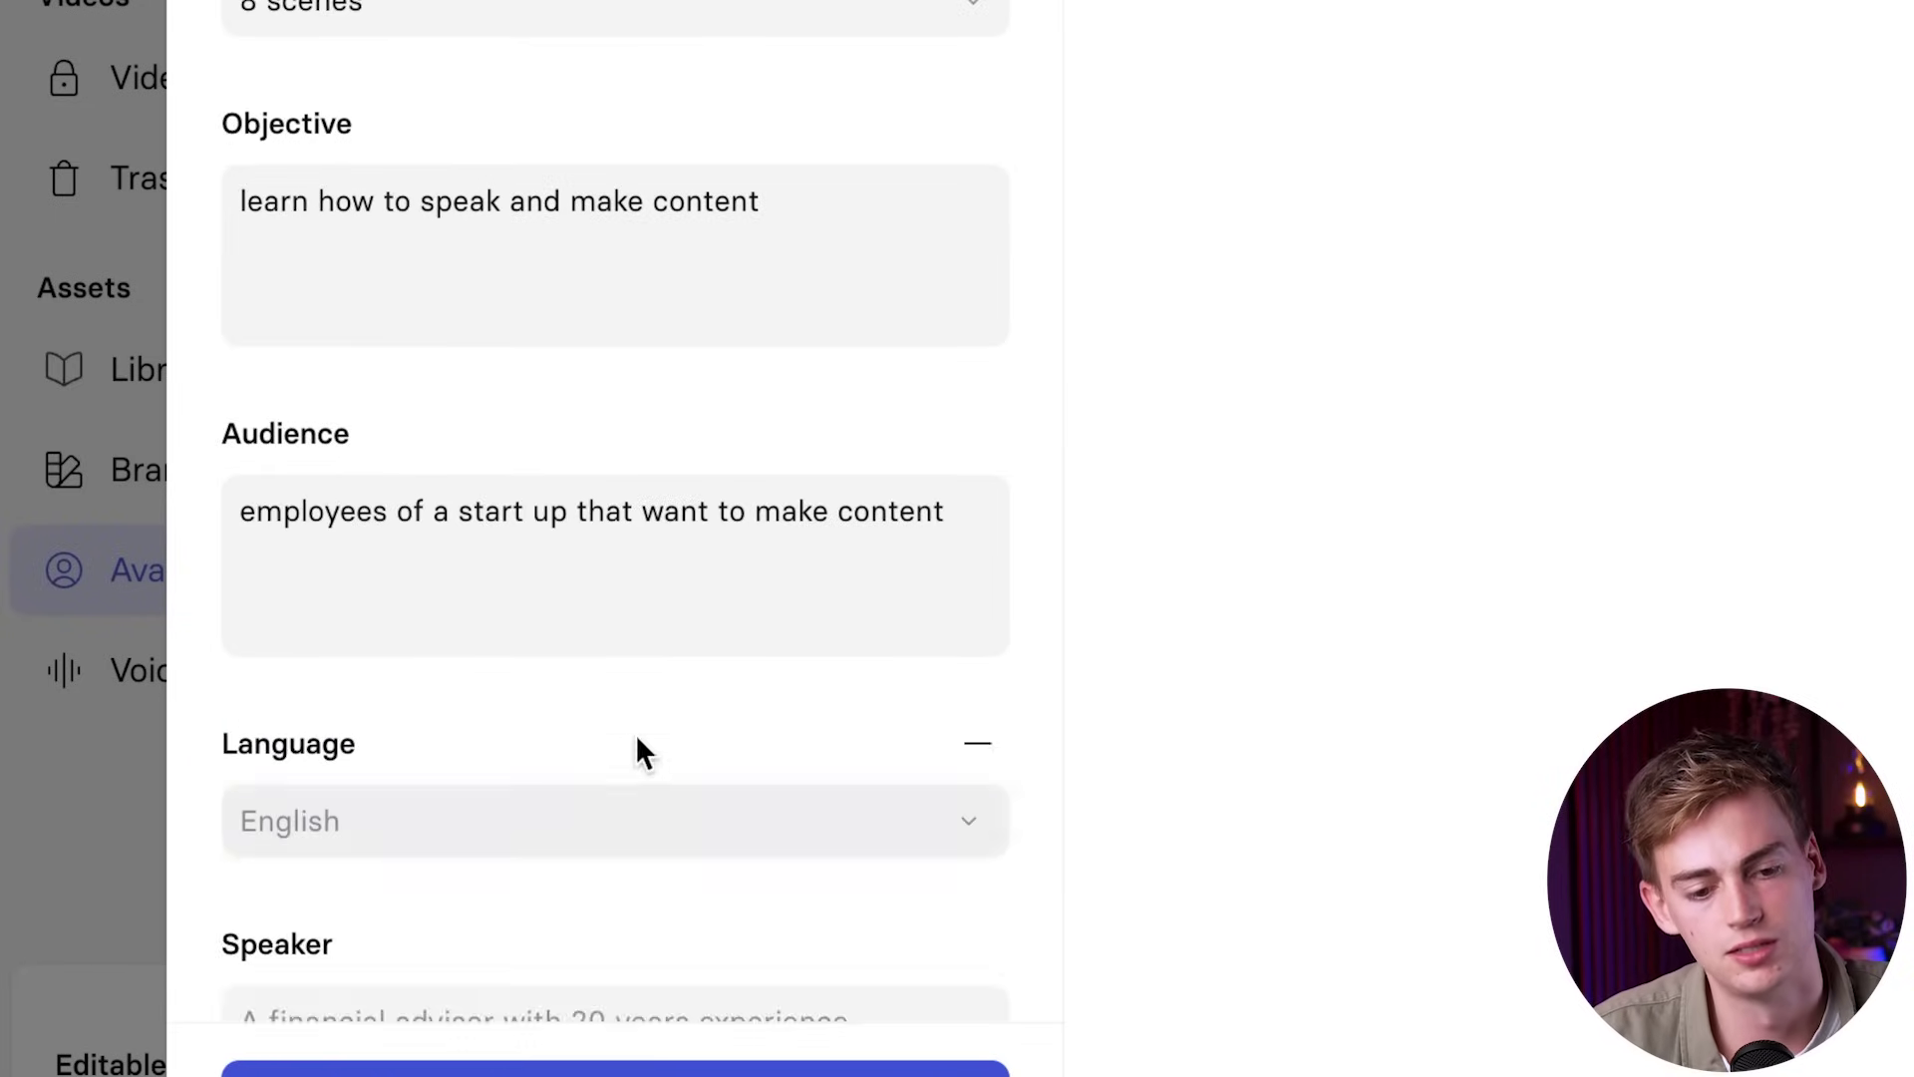
pyautogui.scroll(-2, 598, 767)
pyautogui.click(407, 813)
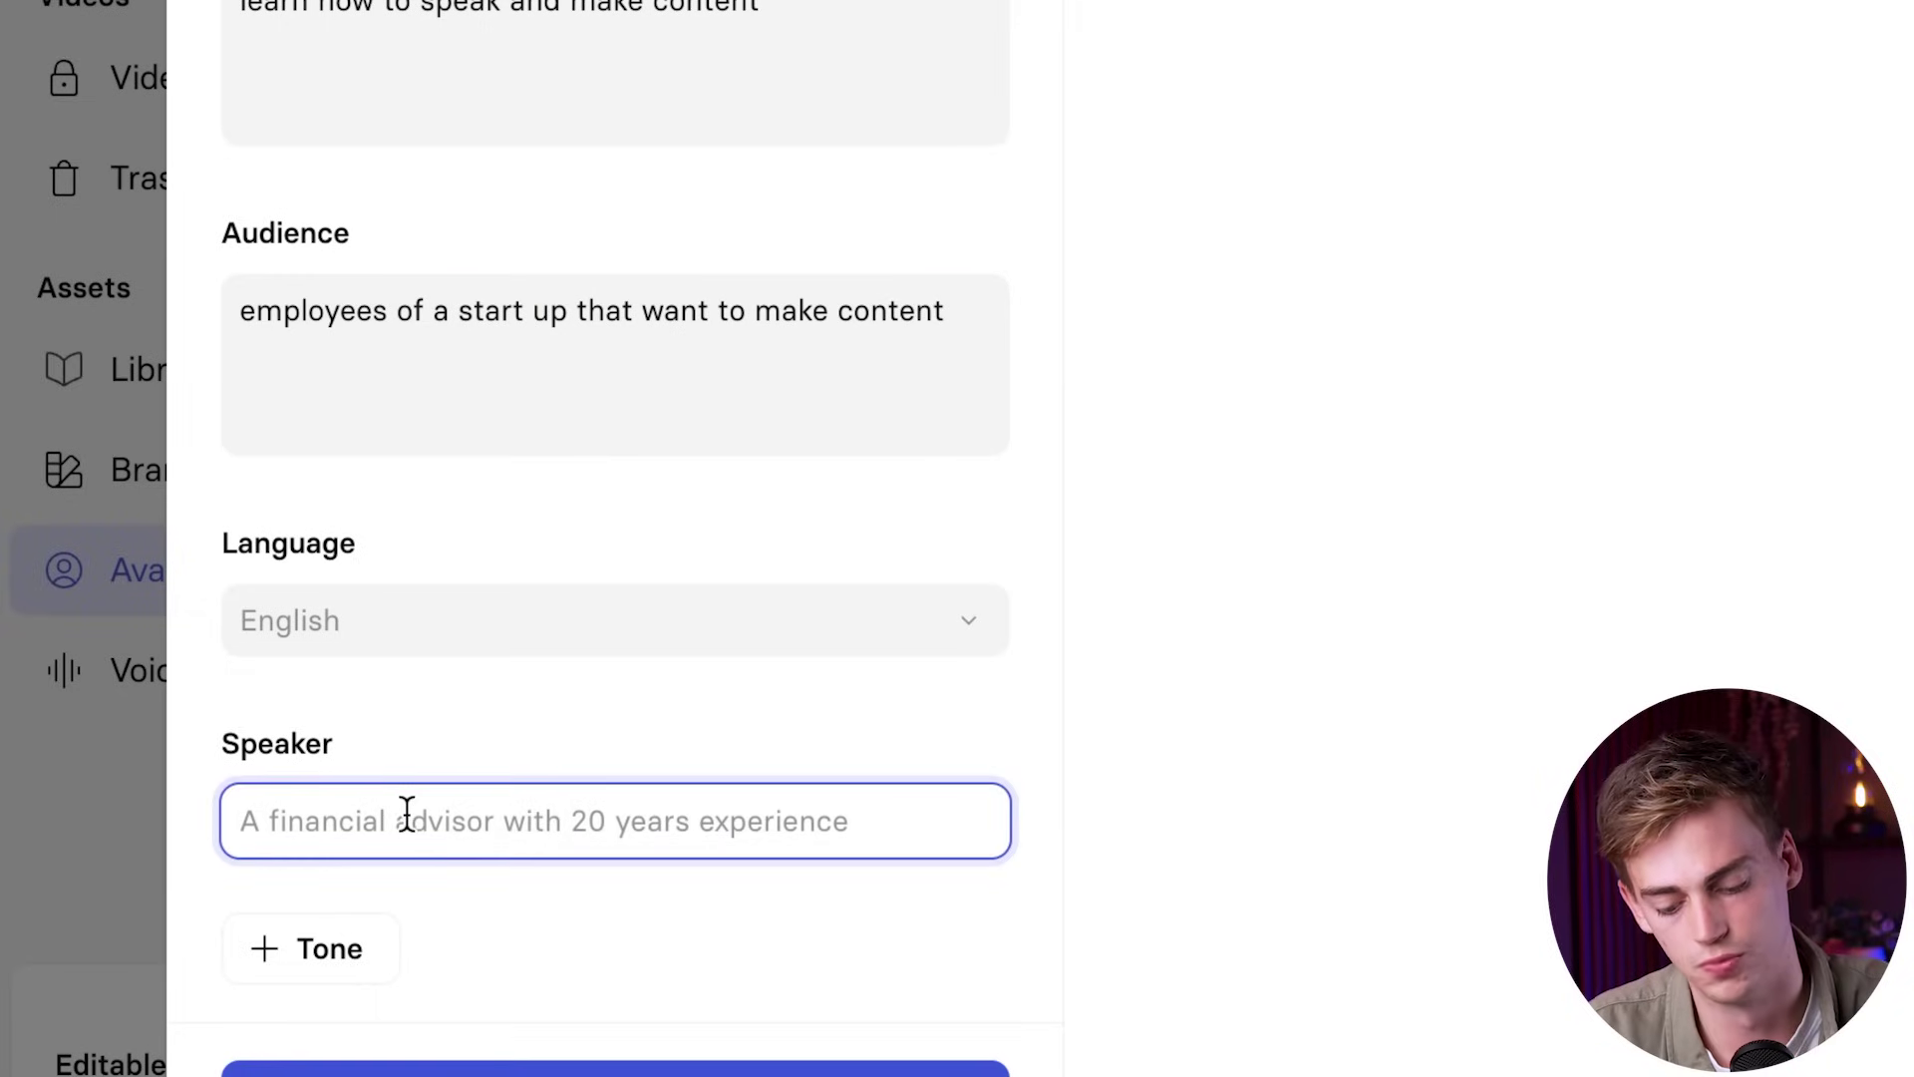
pyautogui.write('a content creator that is 3')
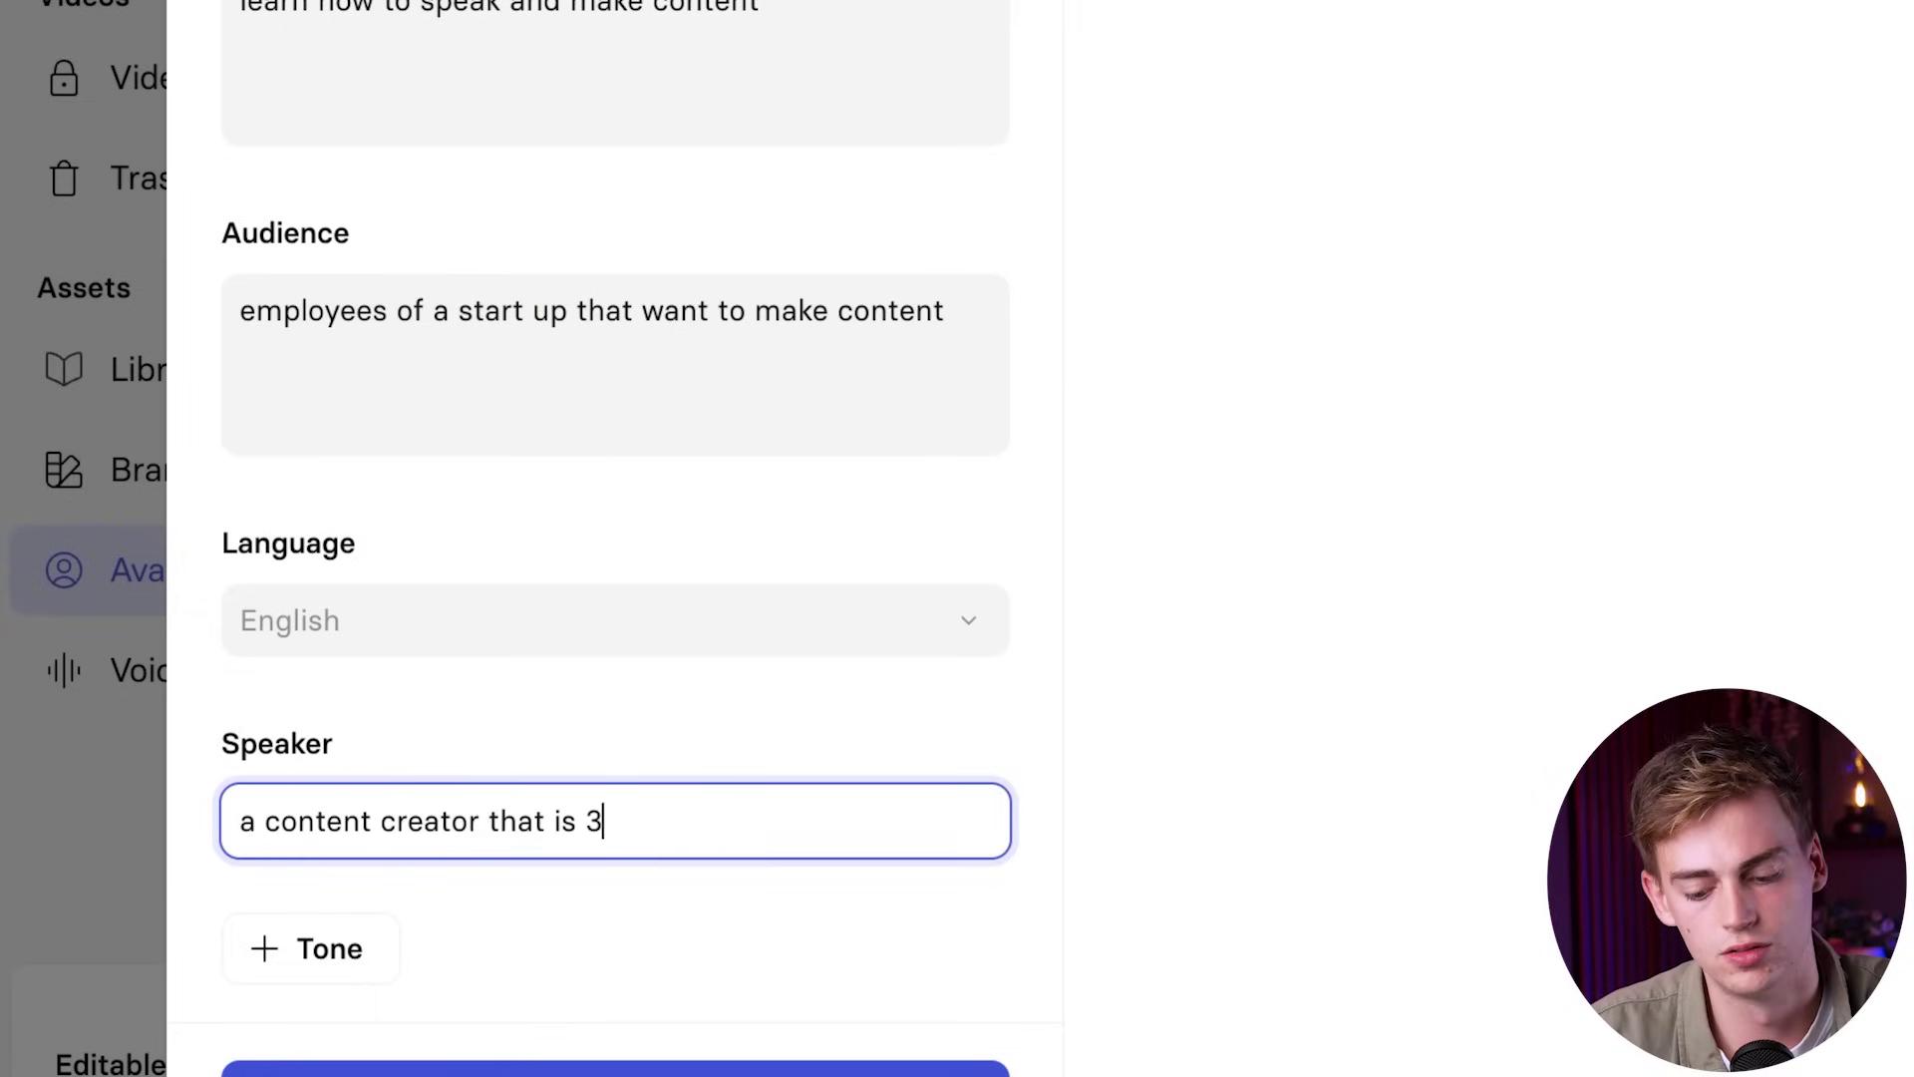
pyautogui.write('0 years old')
# - Add the tone option to the video brief and generate the video with the AI video assistant
pyautogui.click(349, 972)
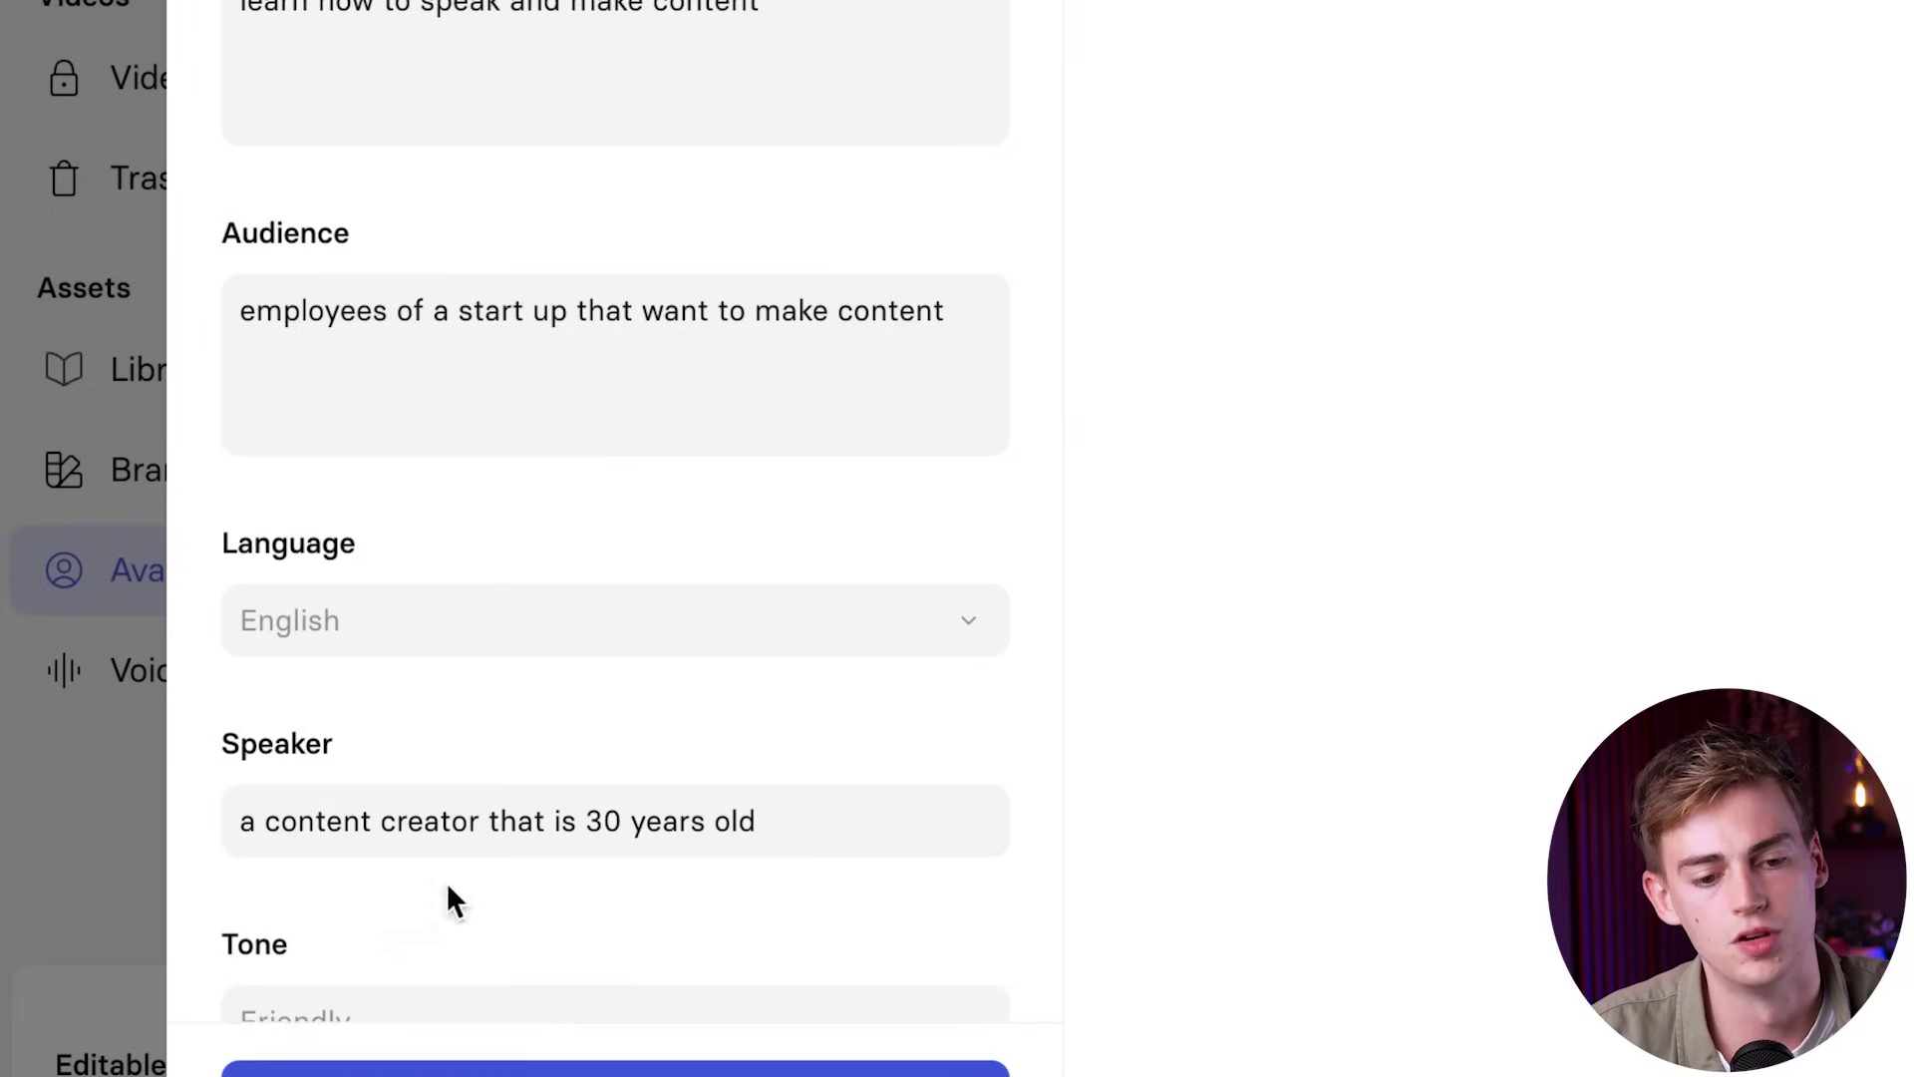
pyautogui.scroll(-1, 445, 897)
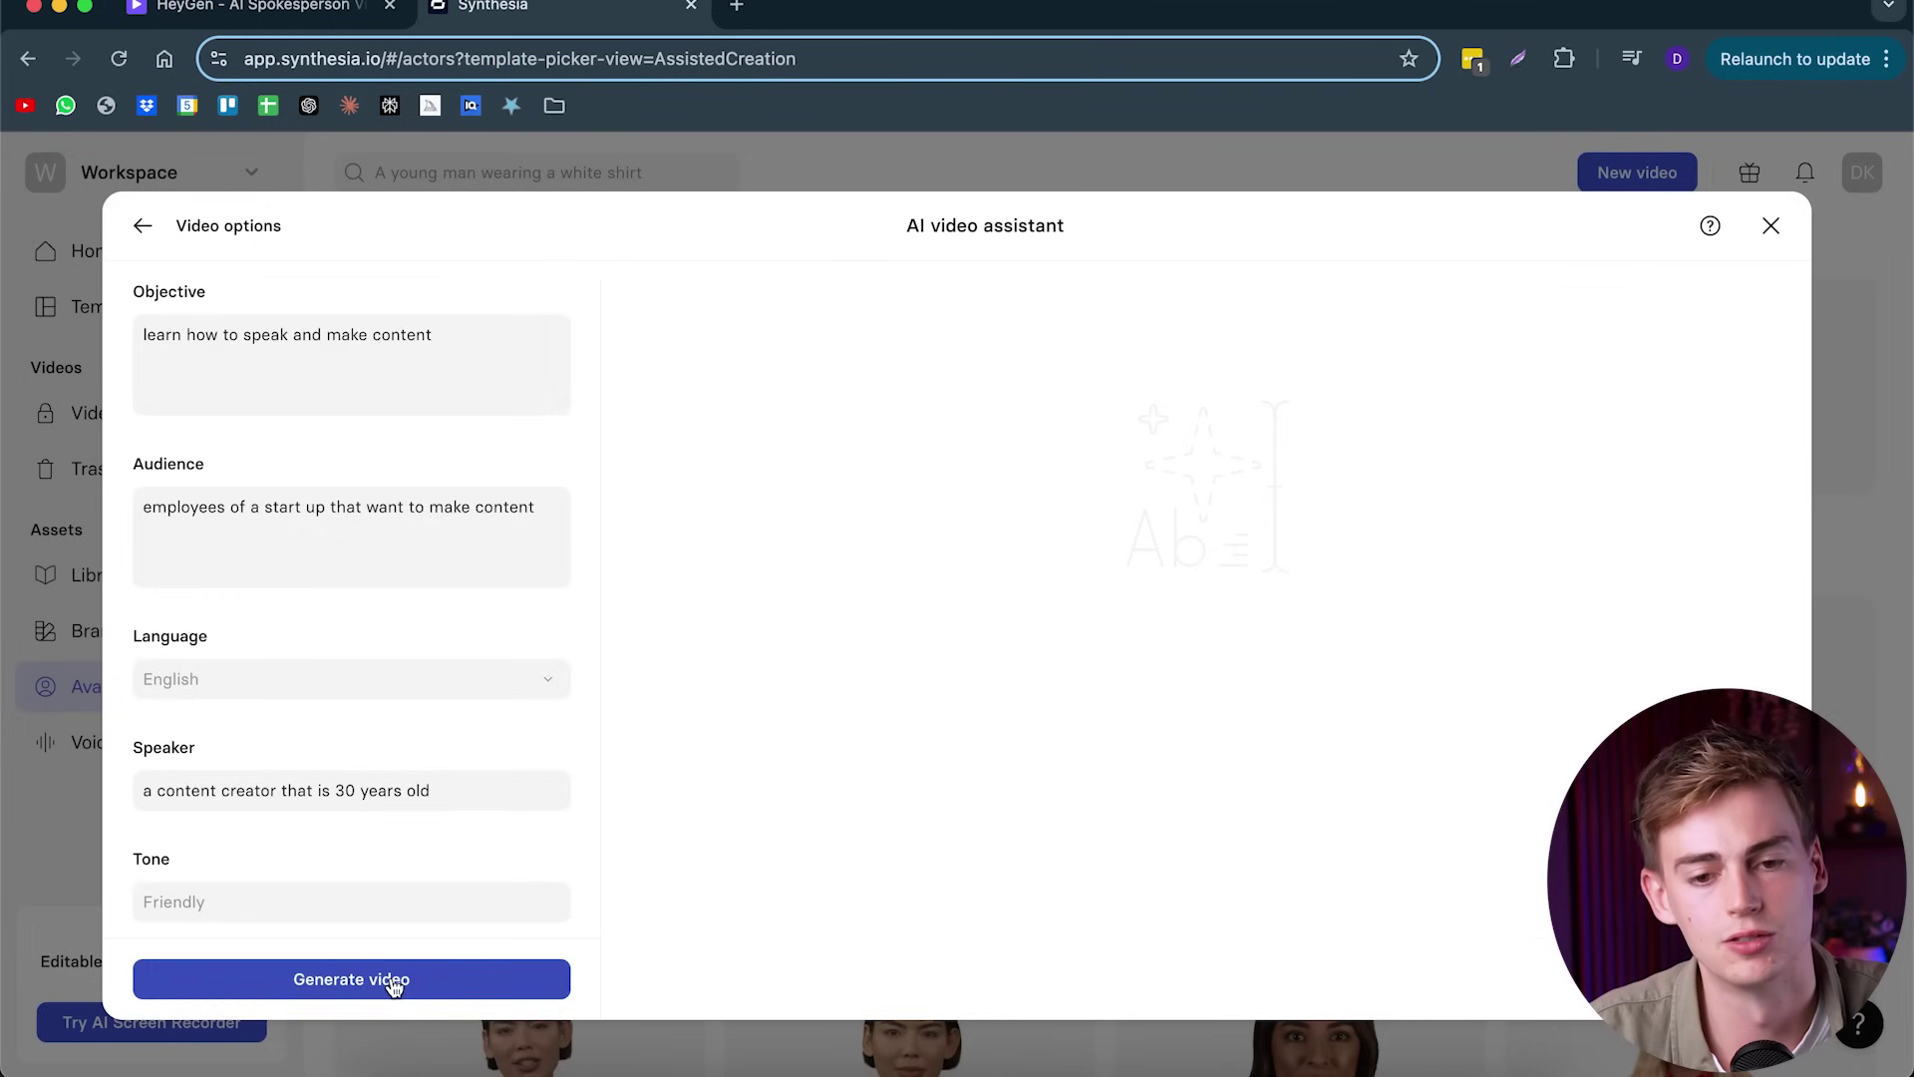
pyautogui.click(688, 1071)
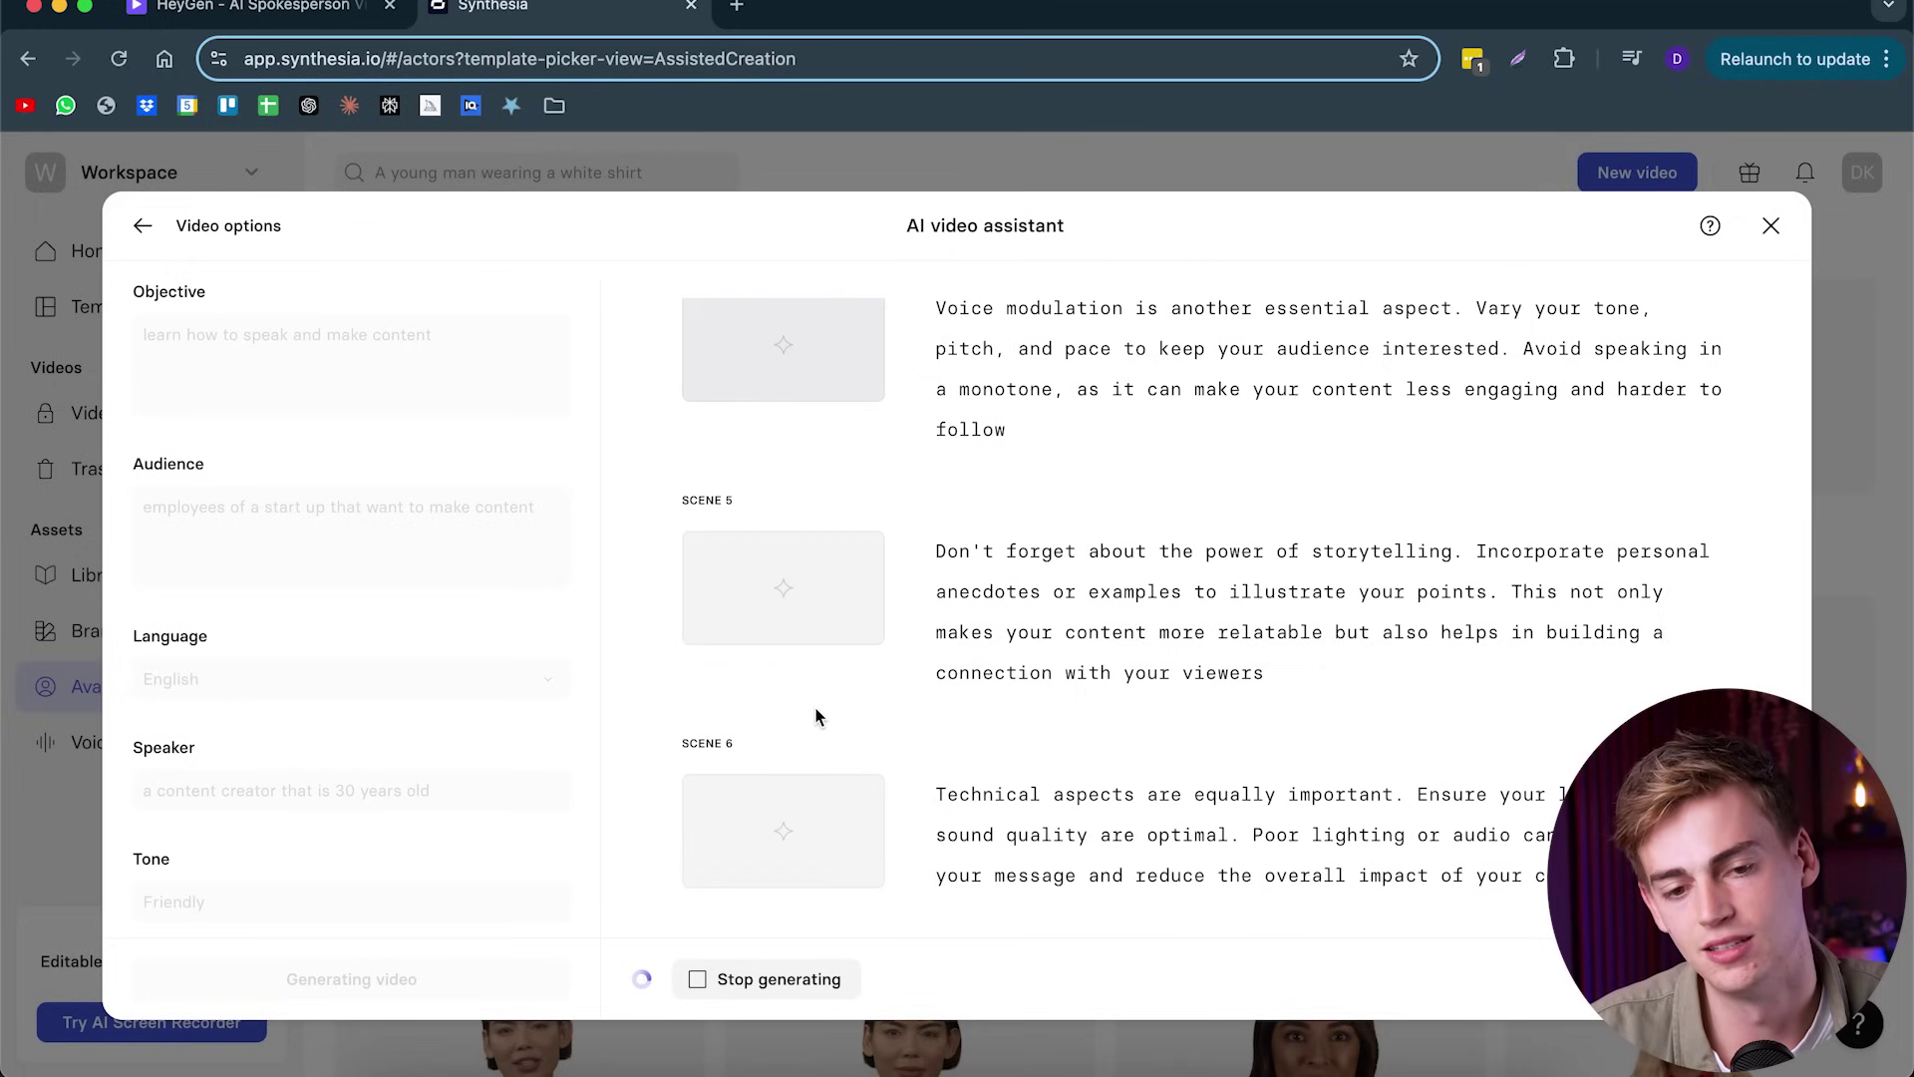
# - Review the script and layout of each generated scene and open the video in the editor
pyautogui.scroll(10, 827, 705)
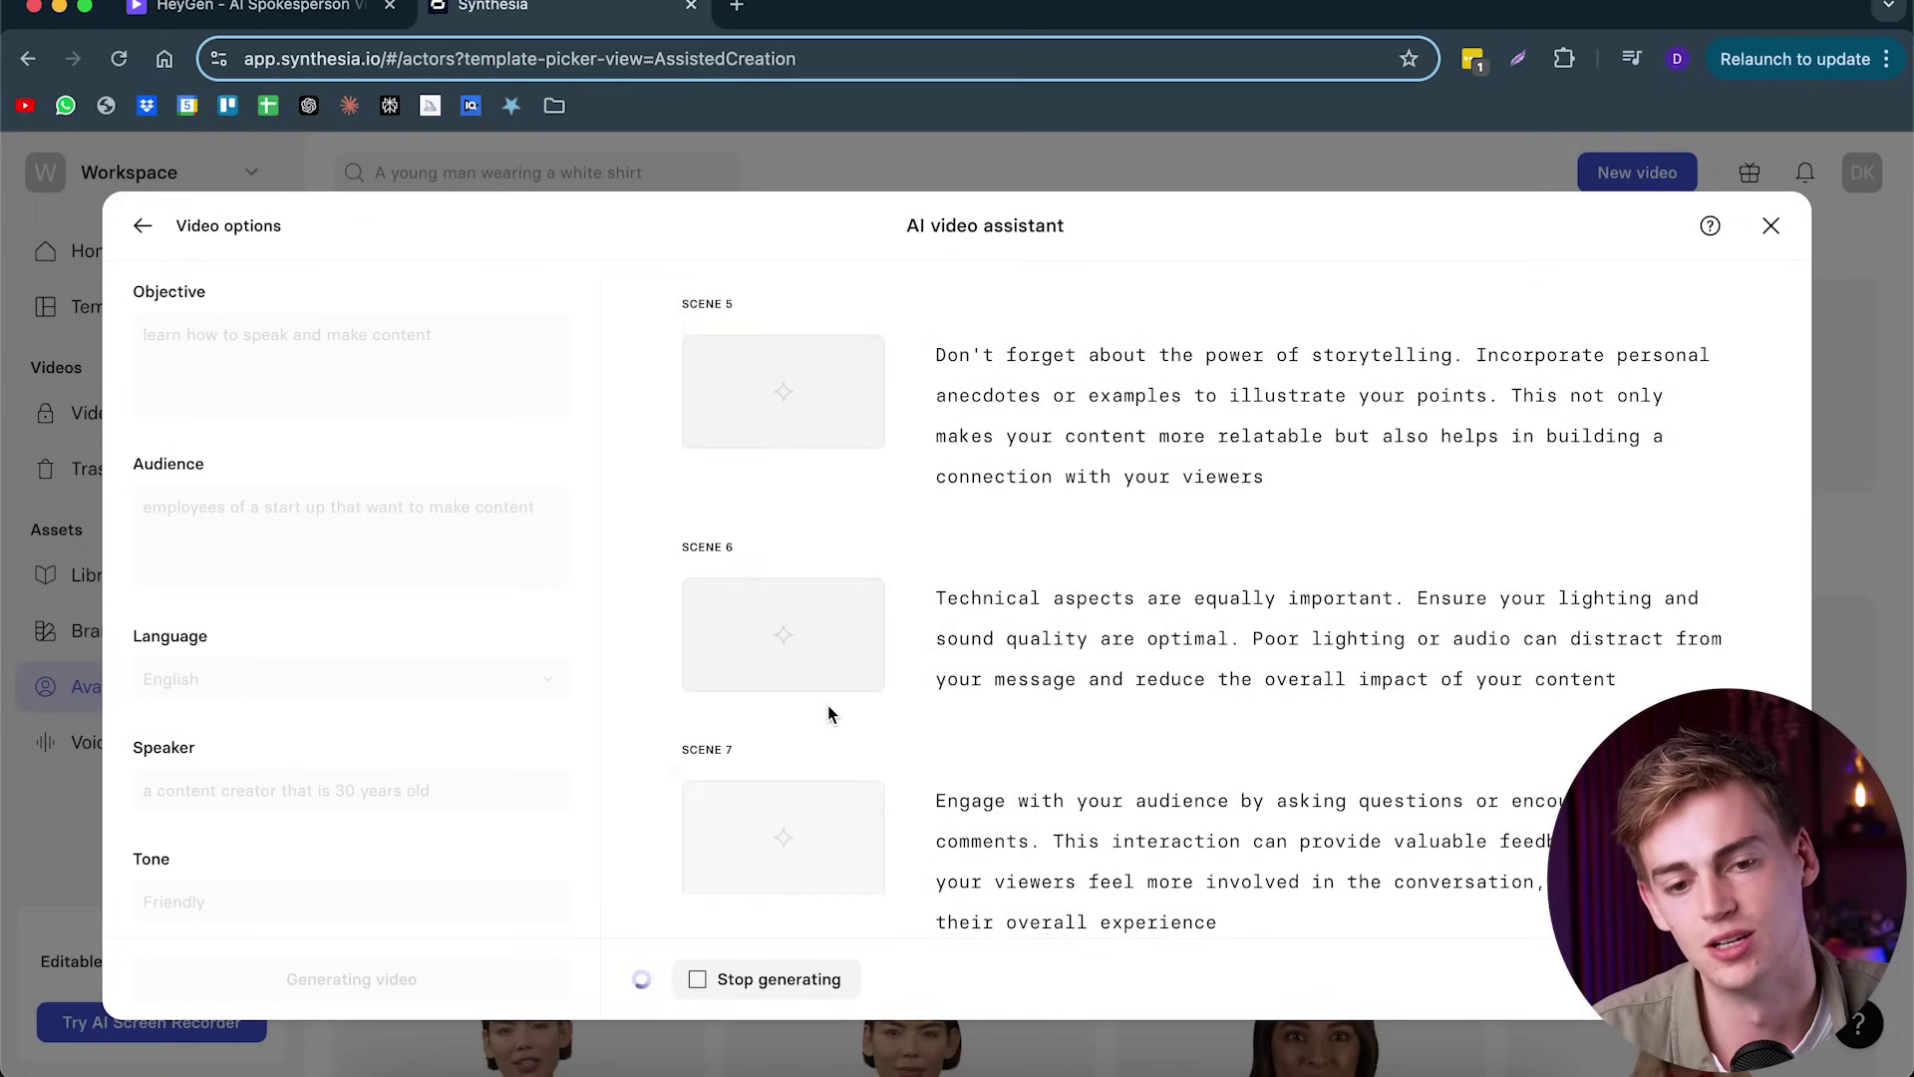
pyautogui.scroll(2, 823, 598)
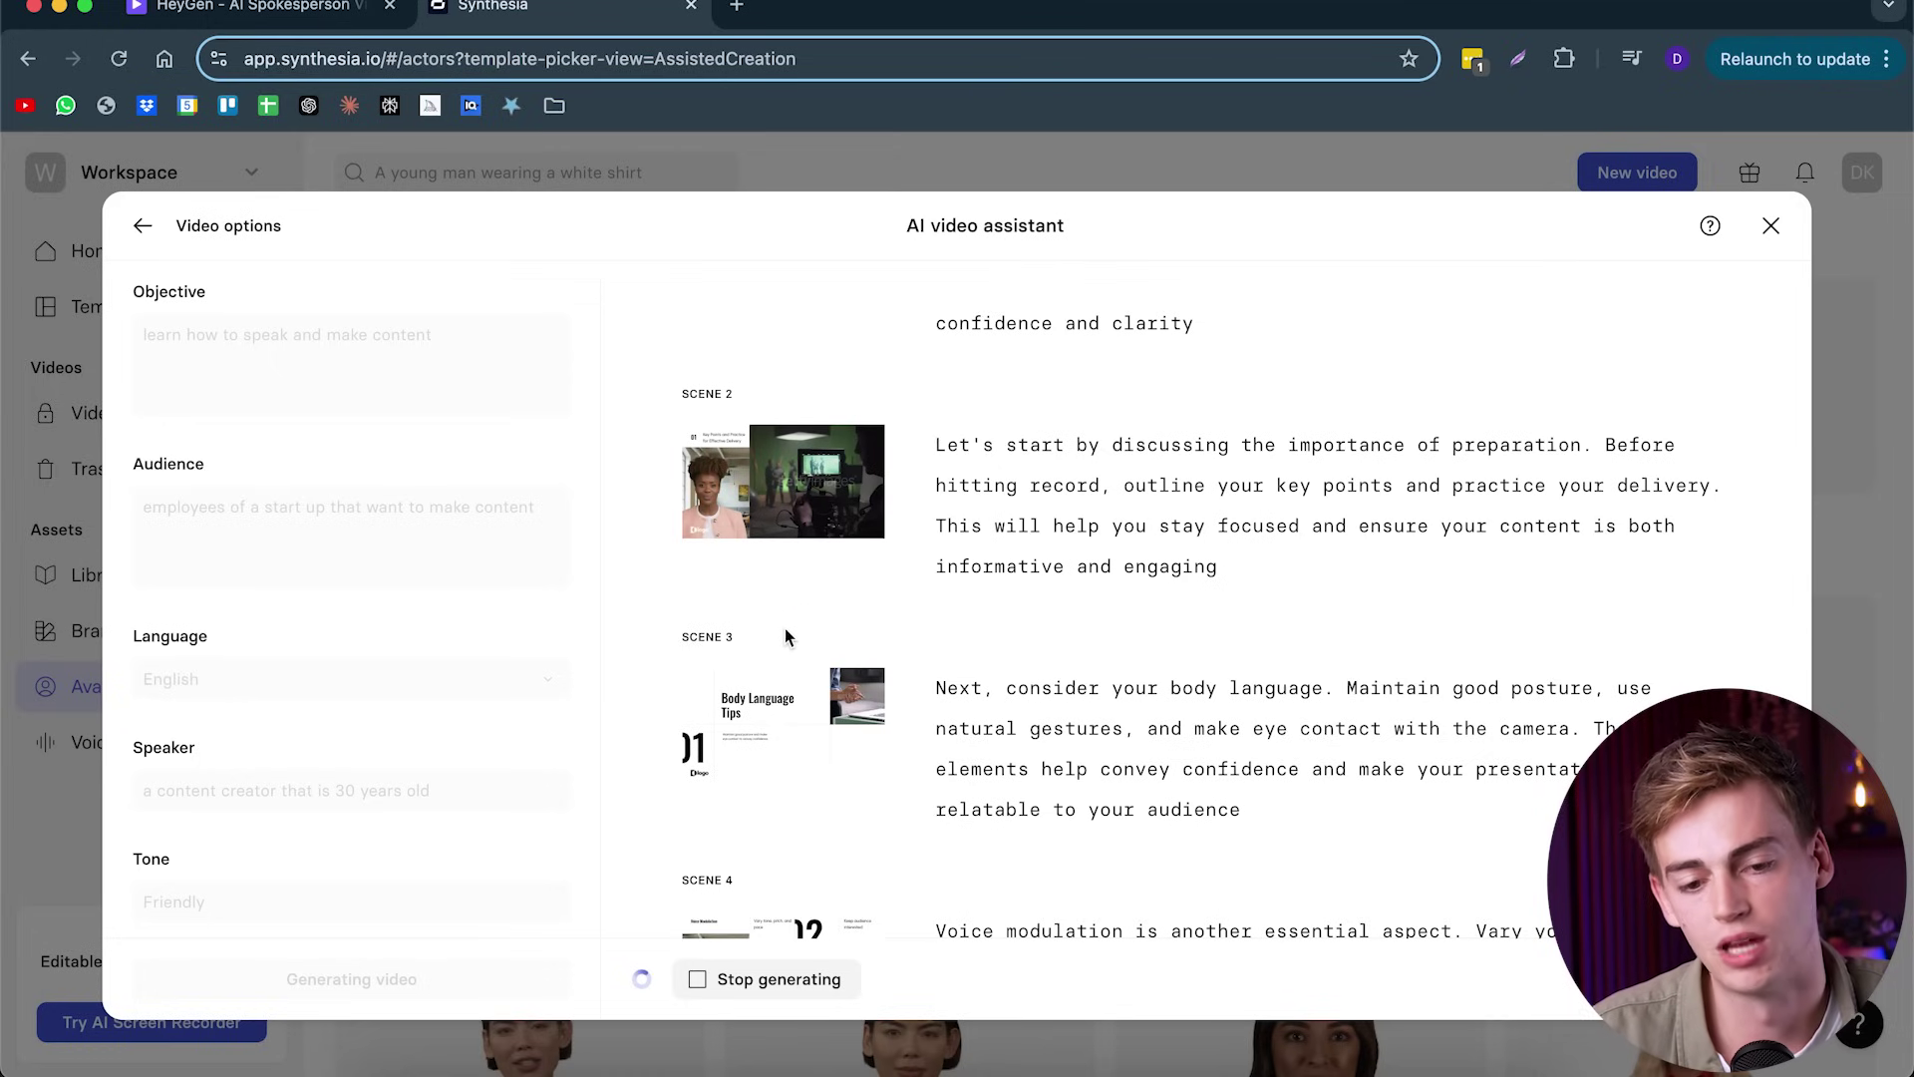
pyautogui.scroll(-7, 786, 635)
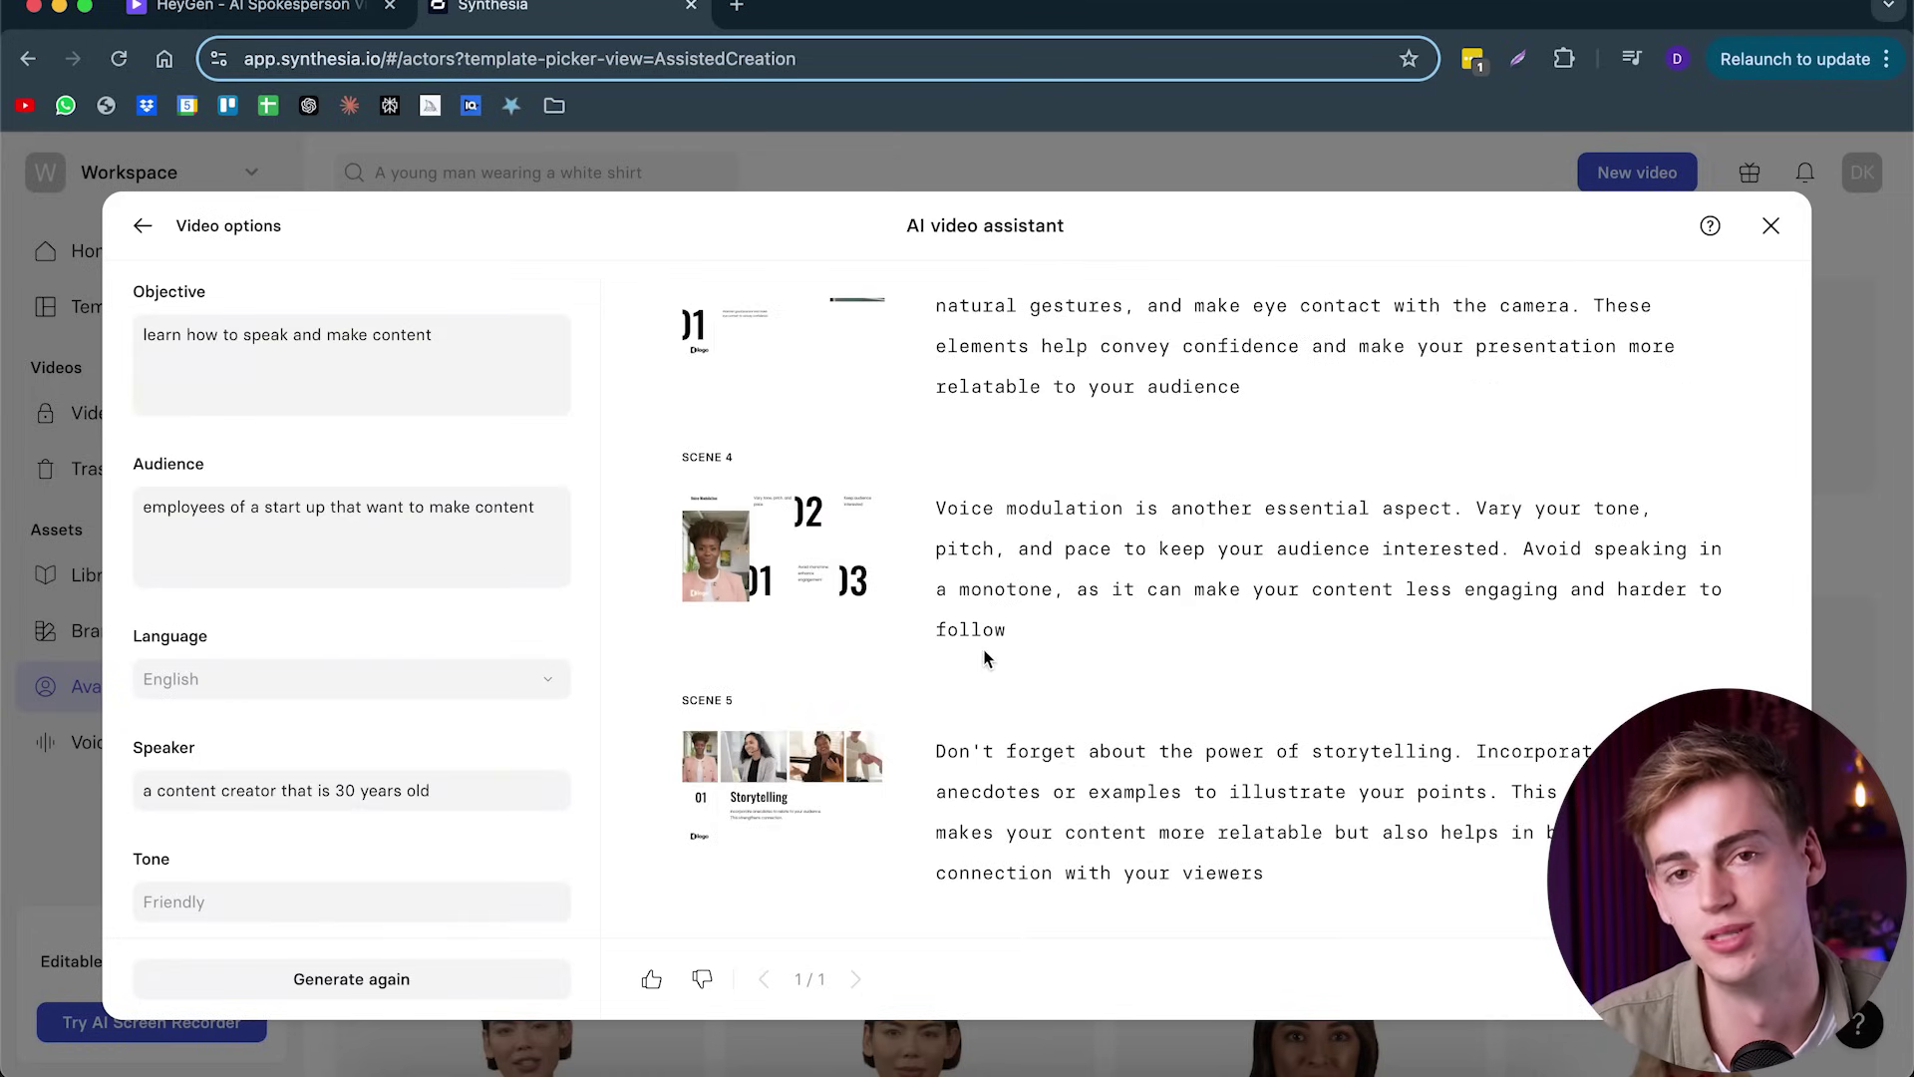
pyautogui.scroll(-5, 1309, 815)
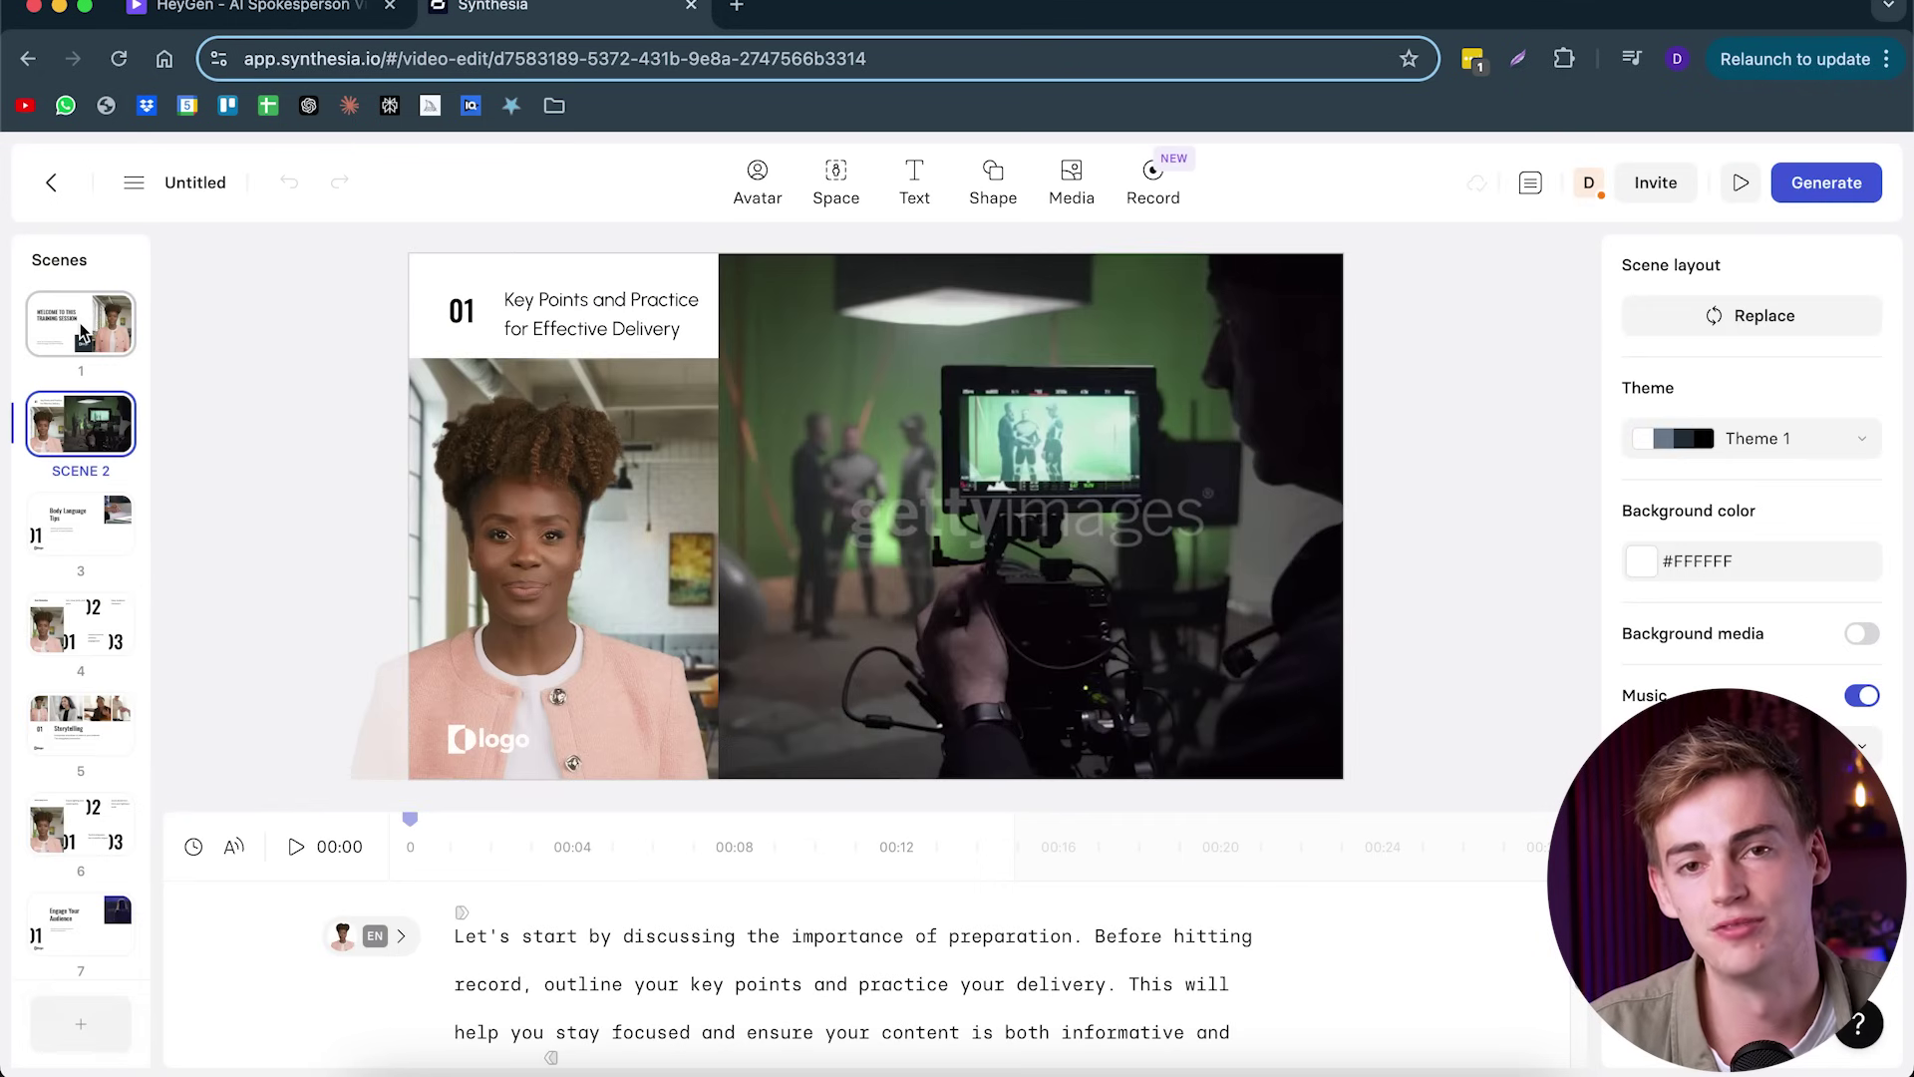
# - Select the avatar in scene 1 and try moving the office background image over the welcome title
pyautogui.click(83, 334)
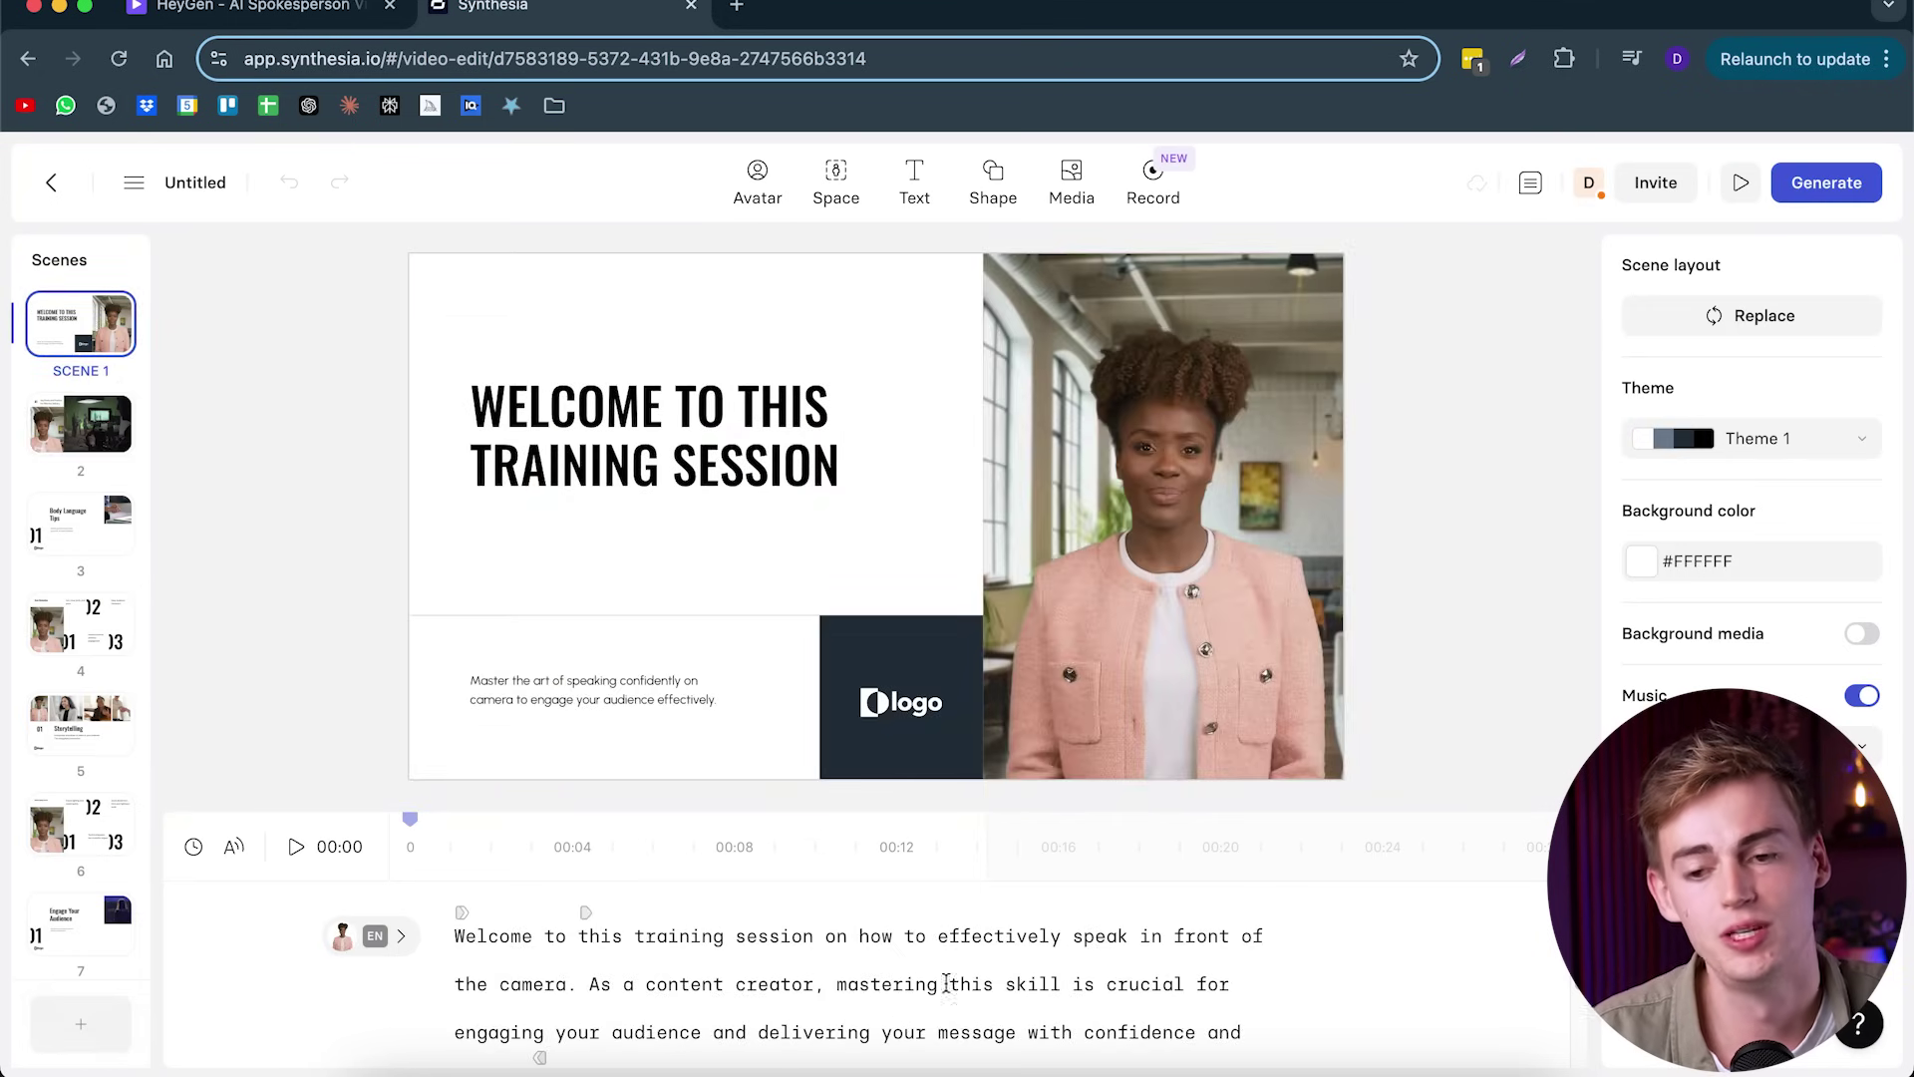
pyautogui.click(1182, 461)
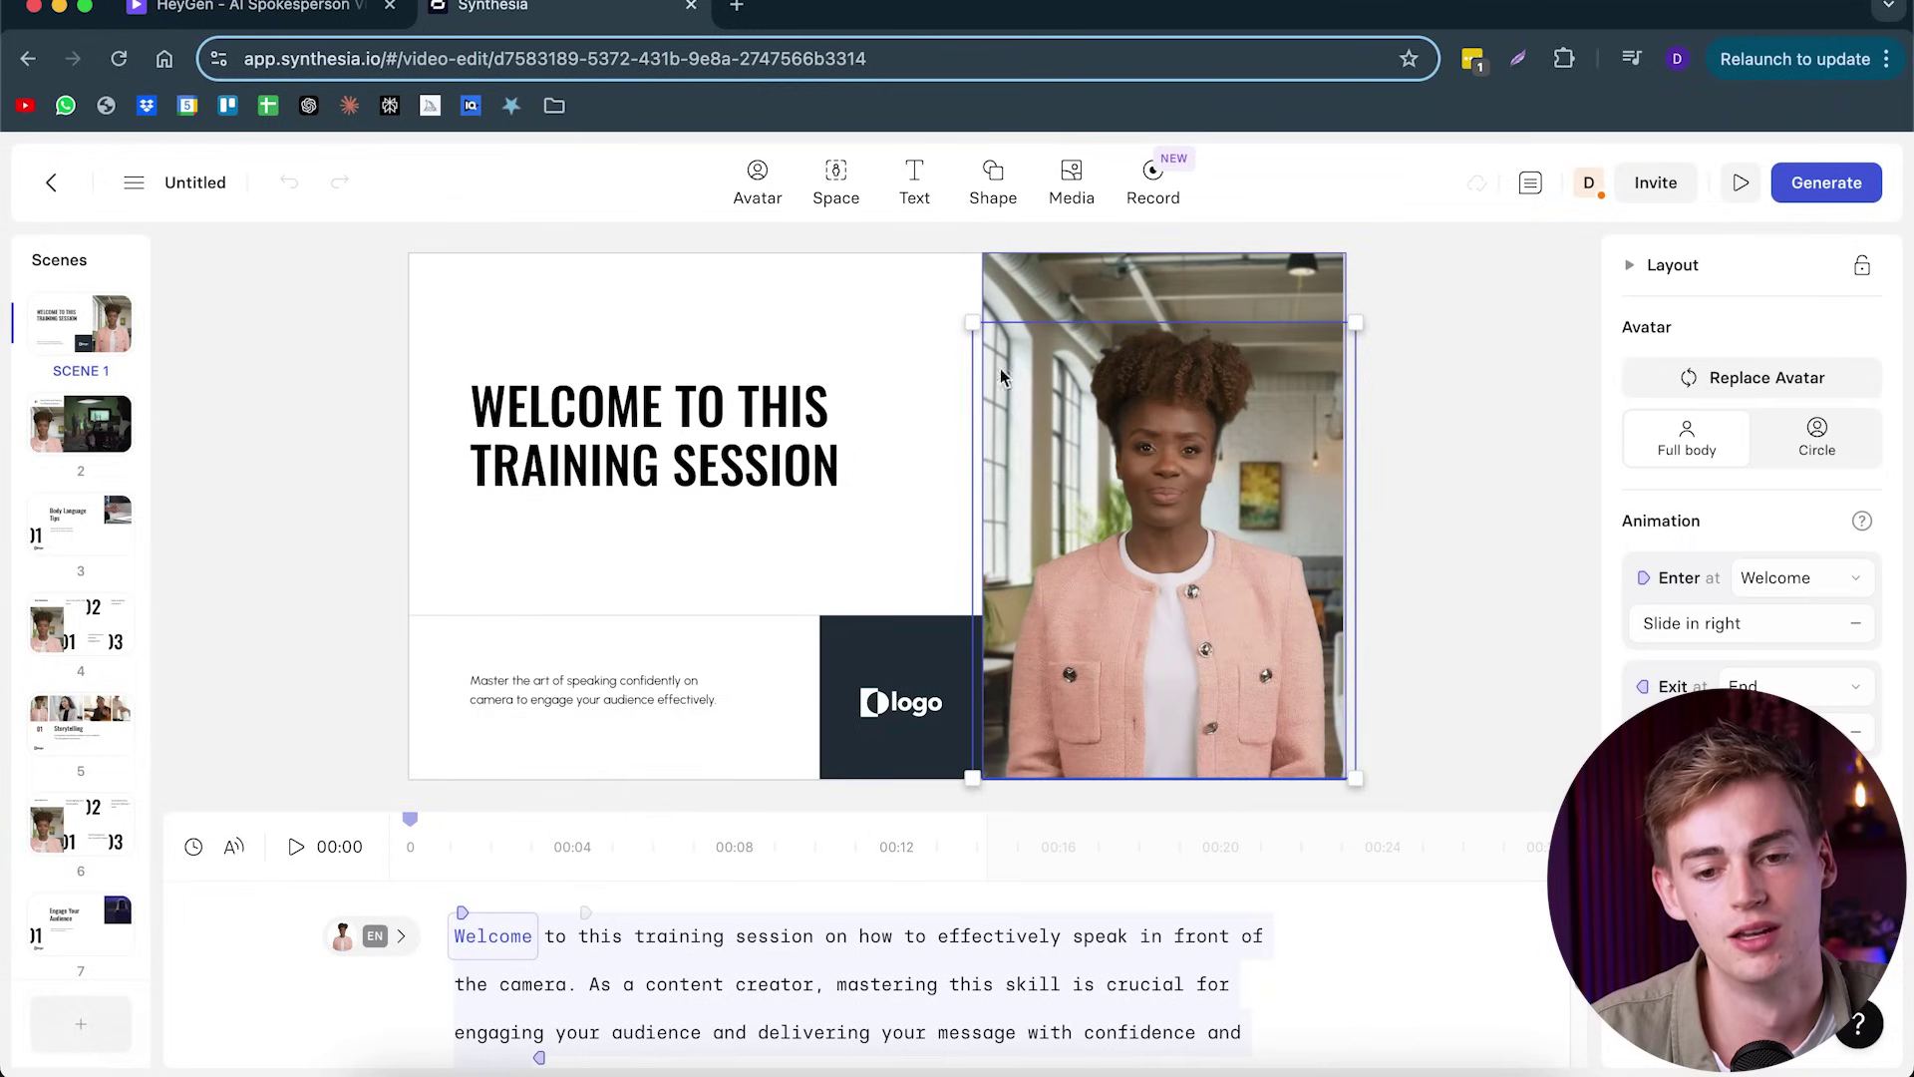
pyautogui.moveTo(1020, 295); pyautogui.dragTo(835, 303)
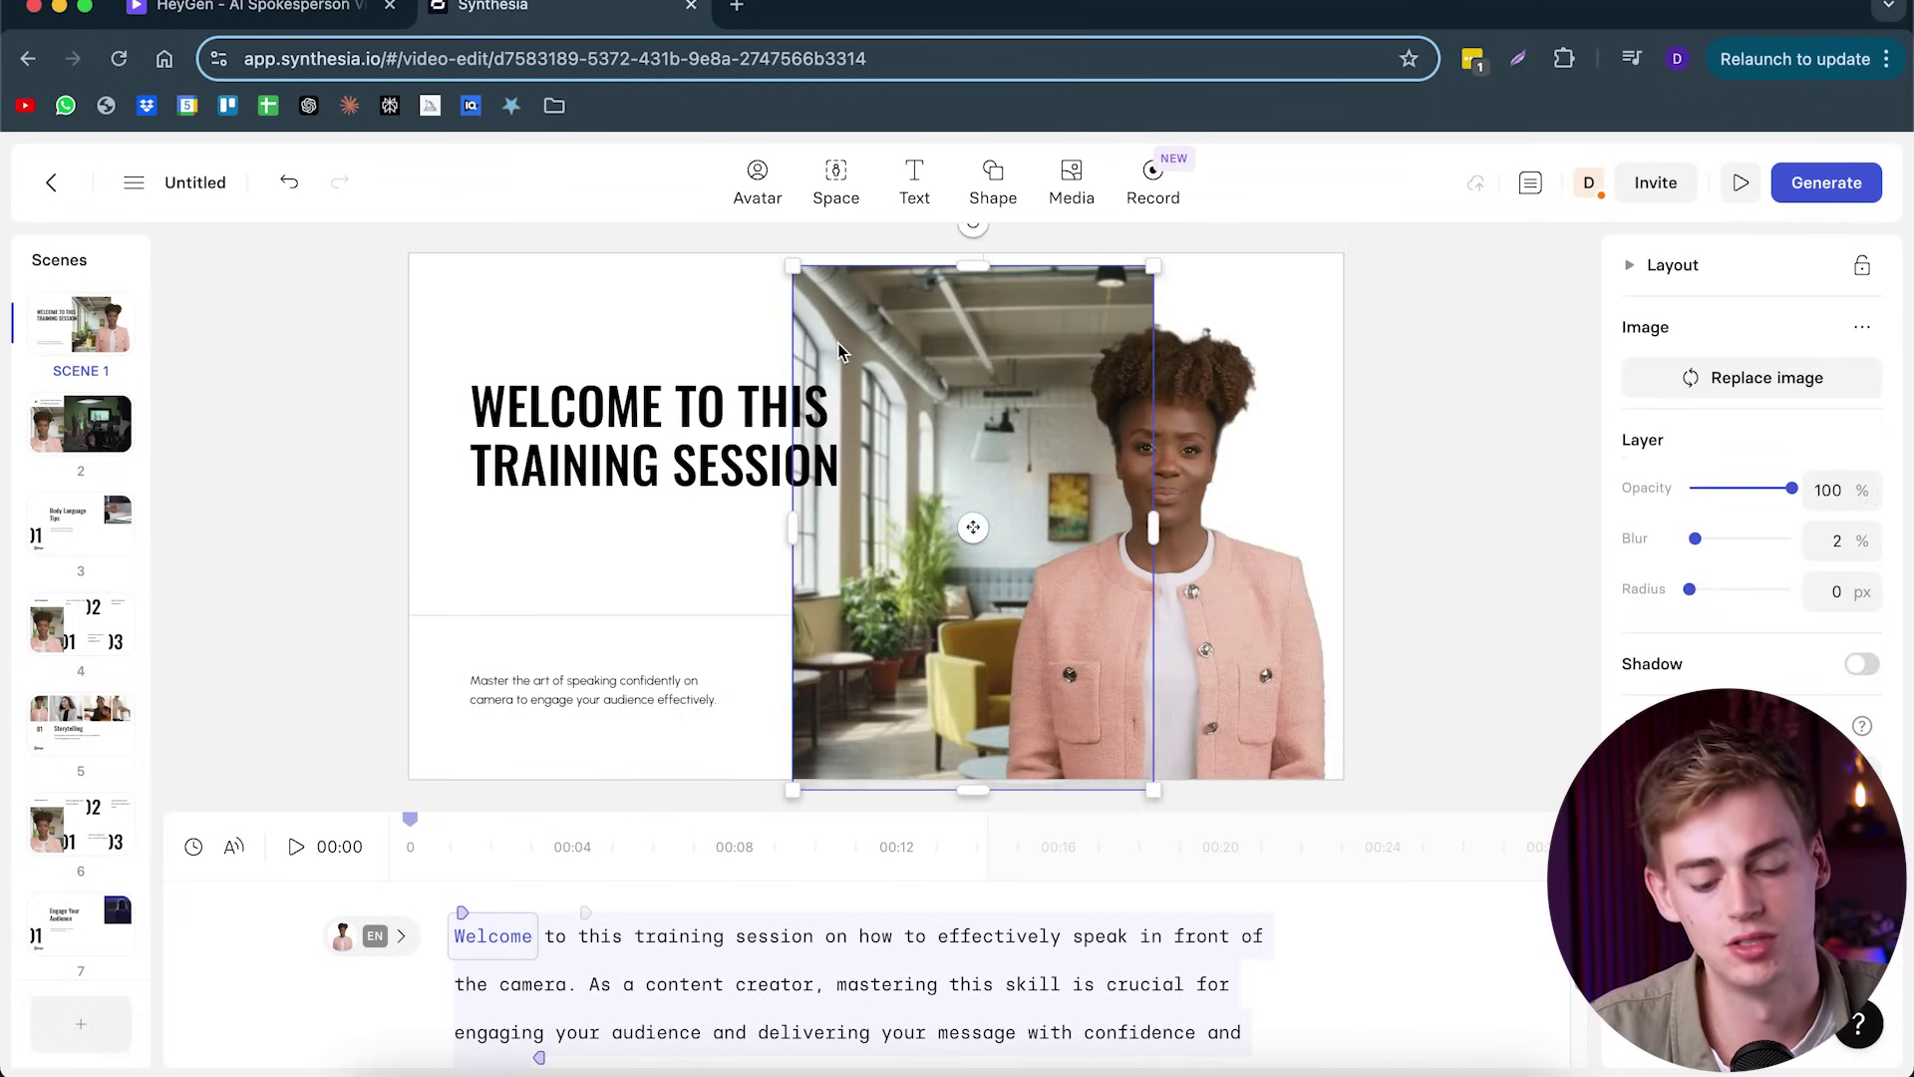
pyautogui.press('super+z')
# - Switch to HeyGen's pricing page and examine the price, video limits and included features of the Free, Creator, Team and Enterprise plans
pyautogui.scroll(-2, 50, 583)
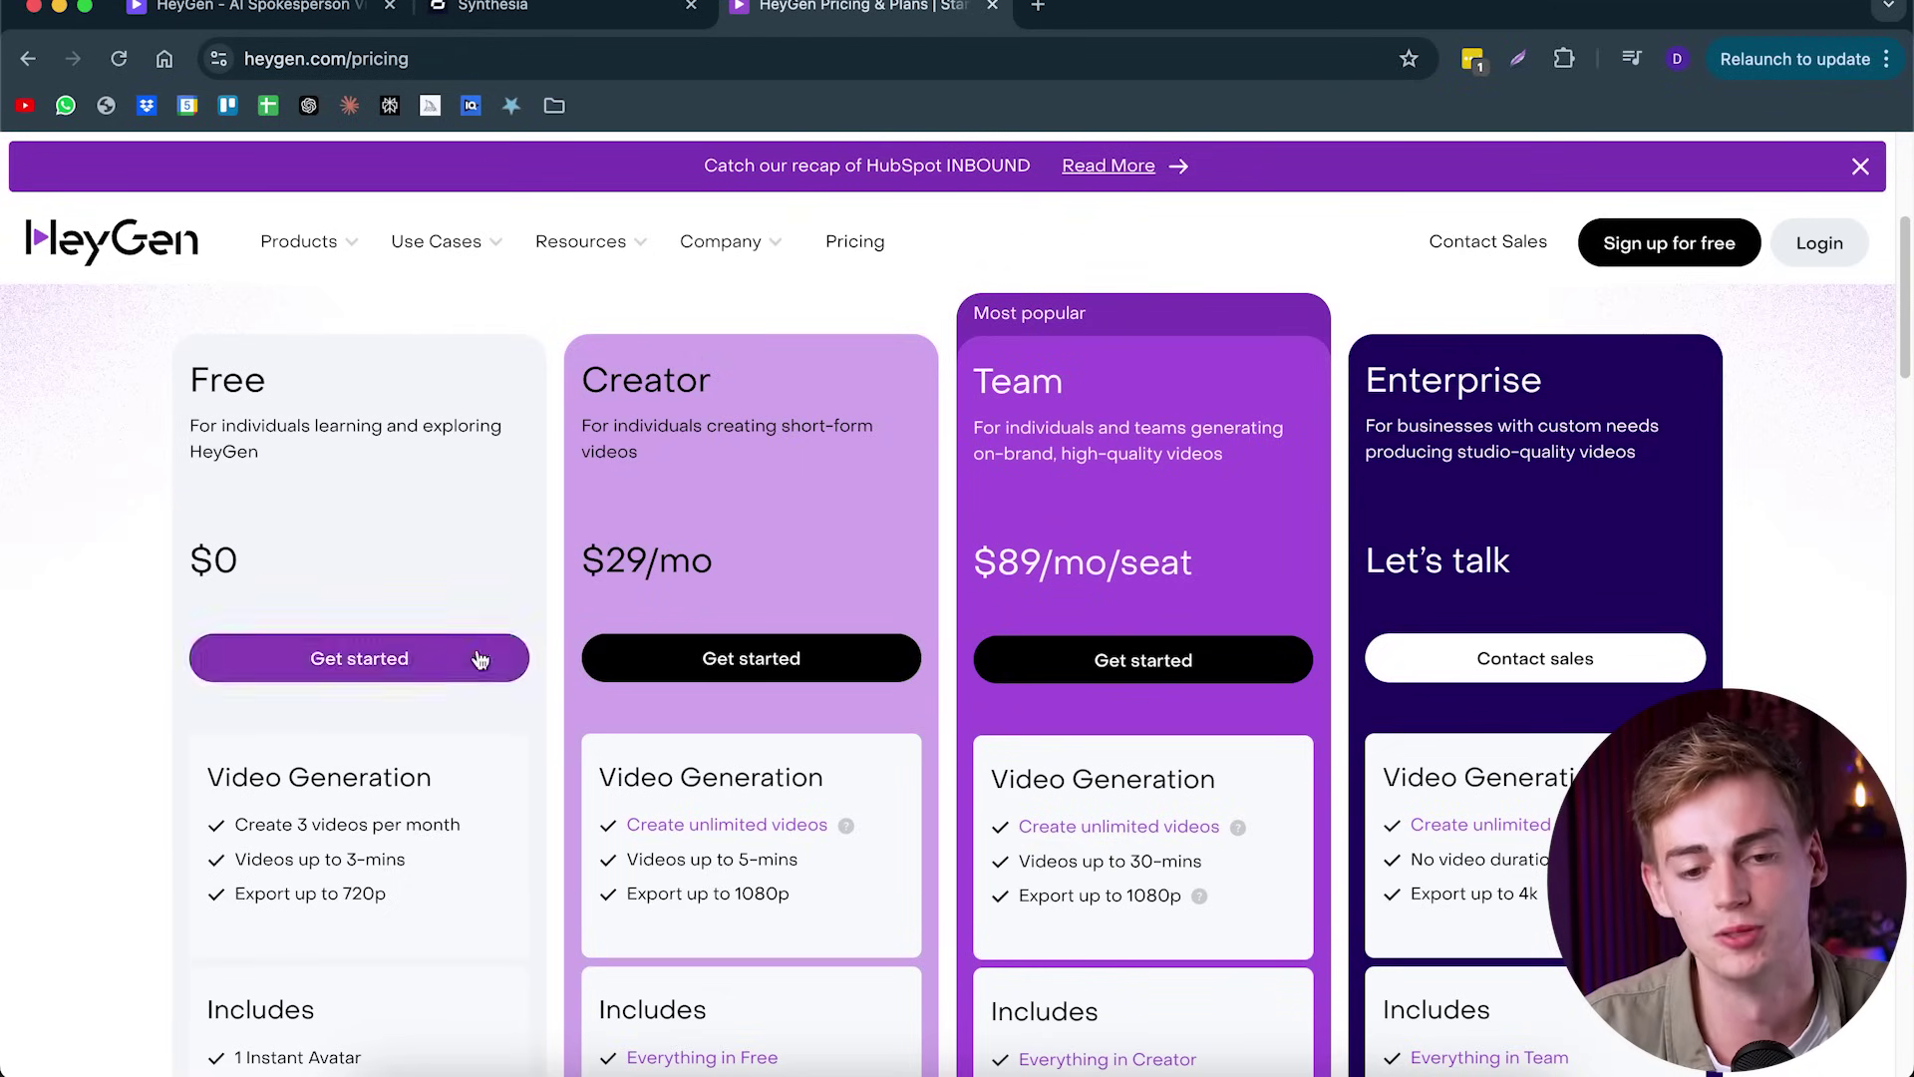
pyautogui.scroll(-2, 522, 502)
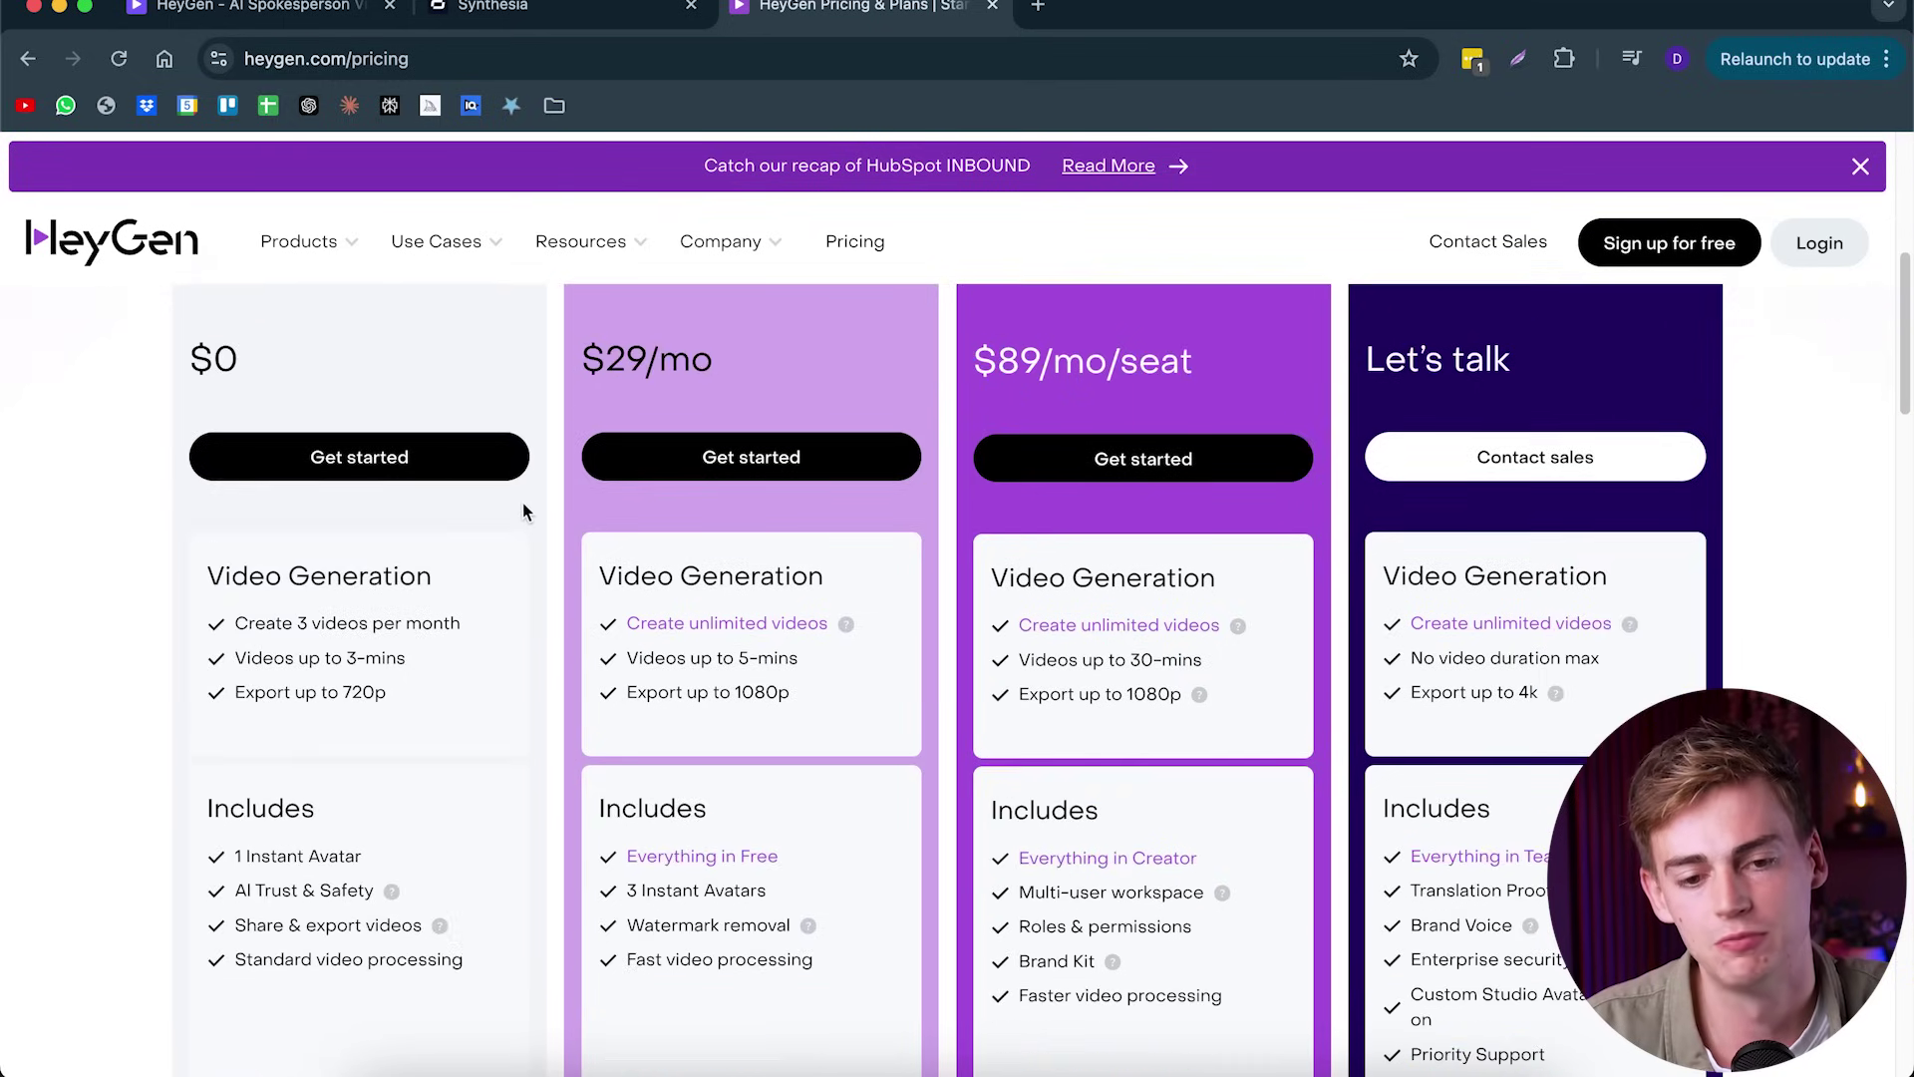
pyautogui.scroll(-2, 536, 590)
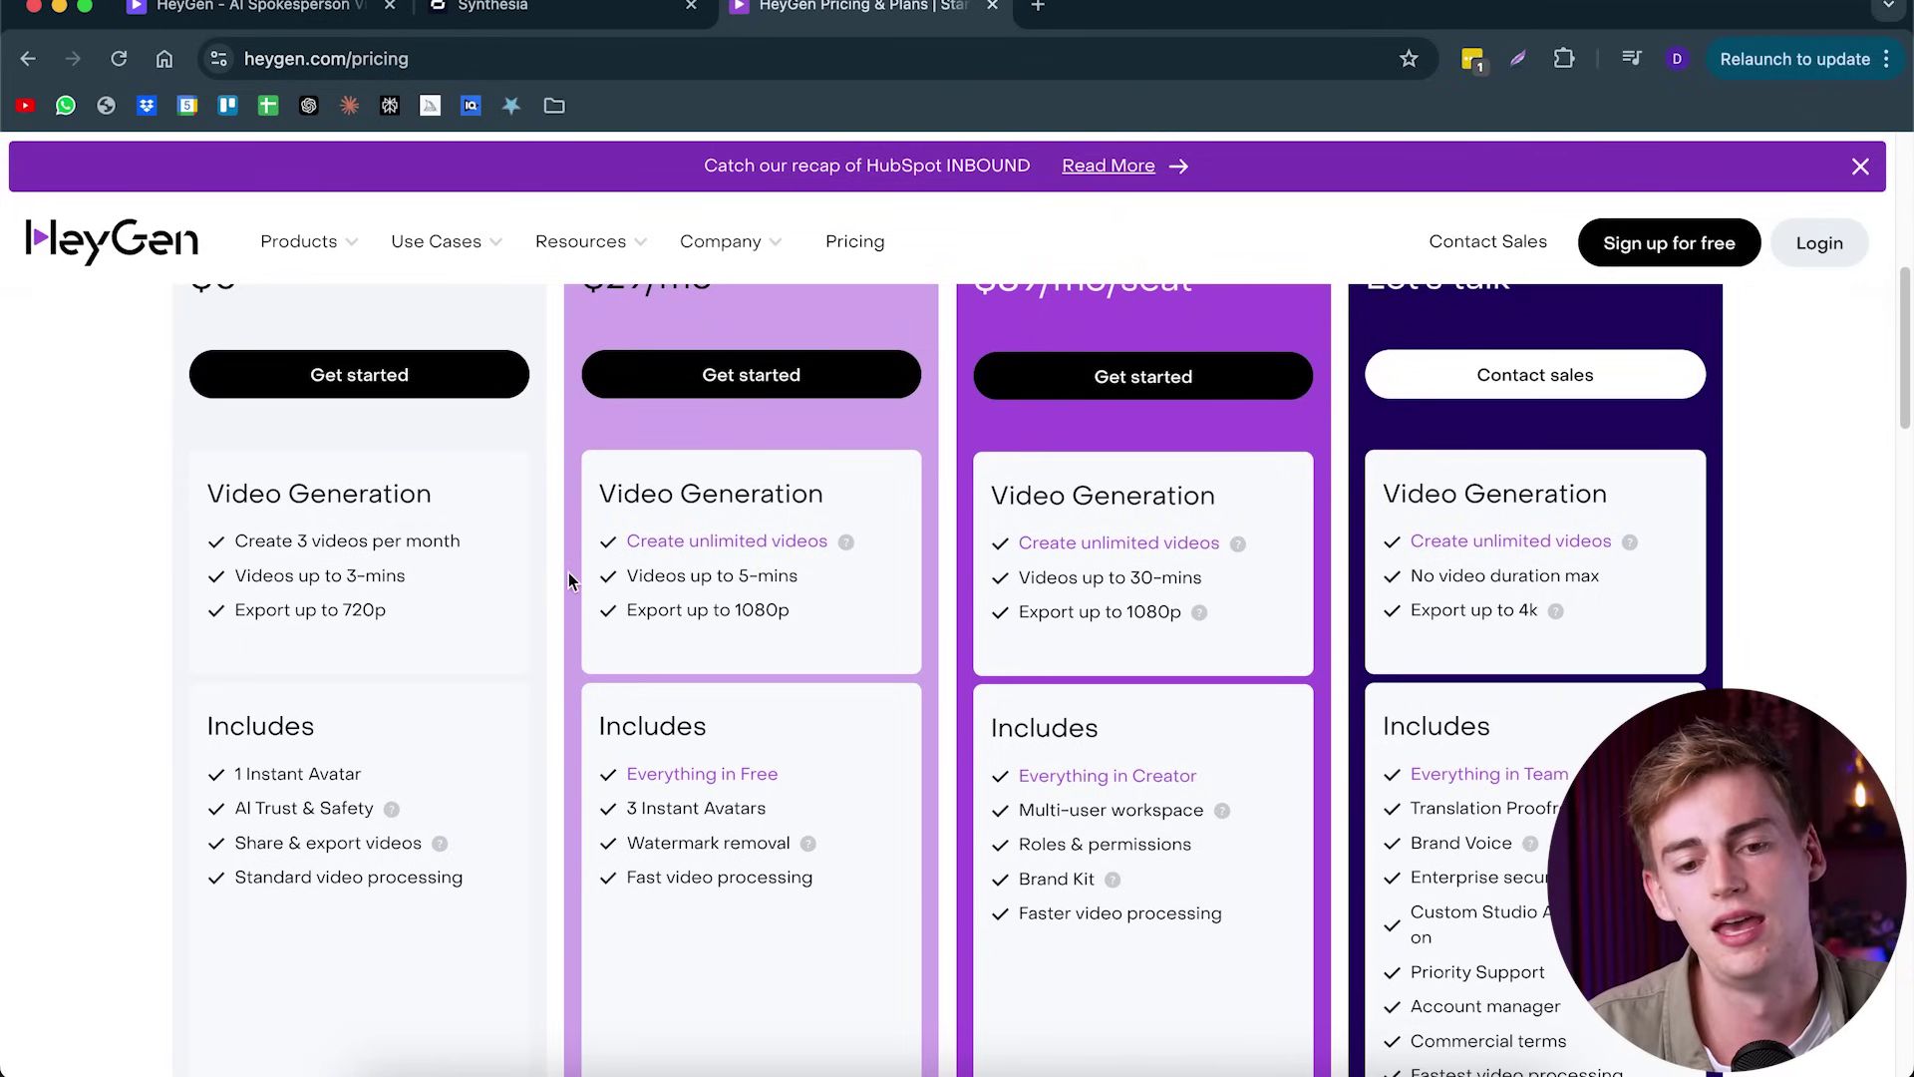
pyautogui.scroll(-1, 586, 578)
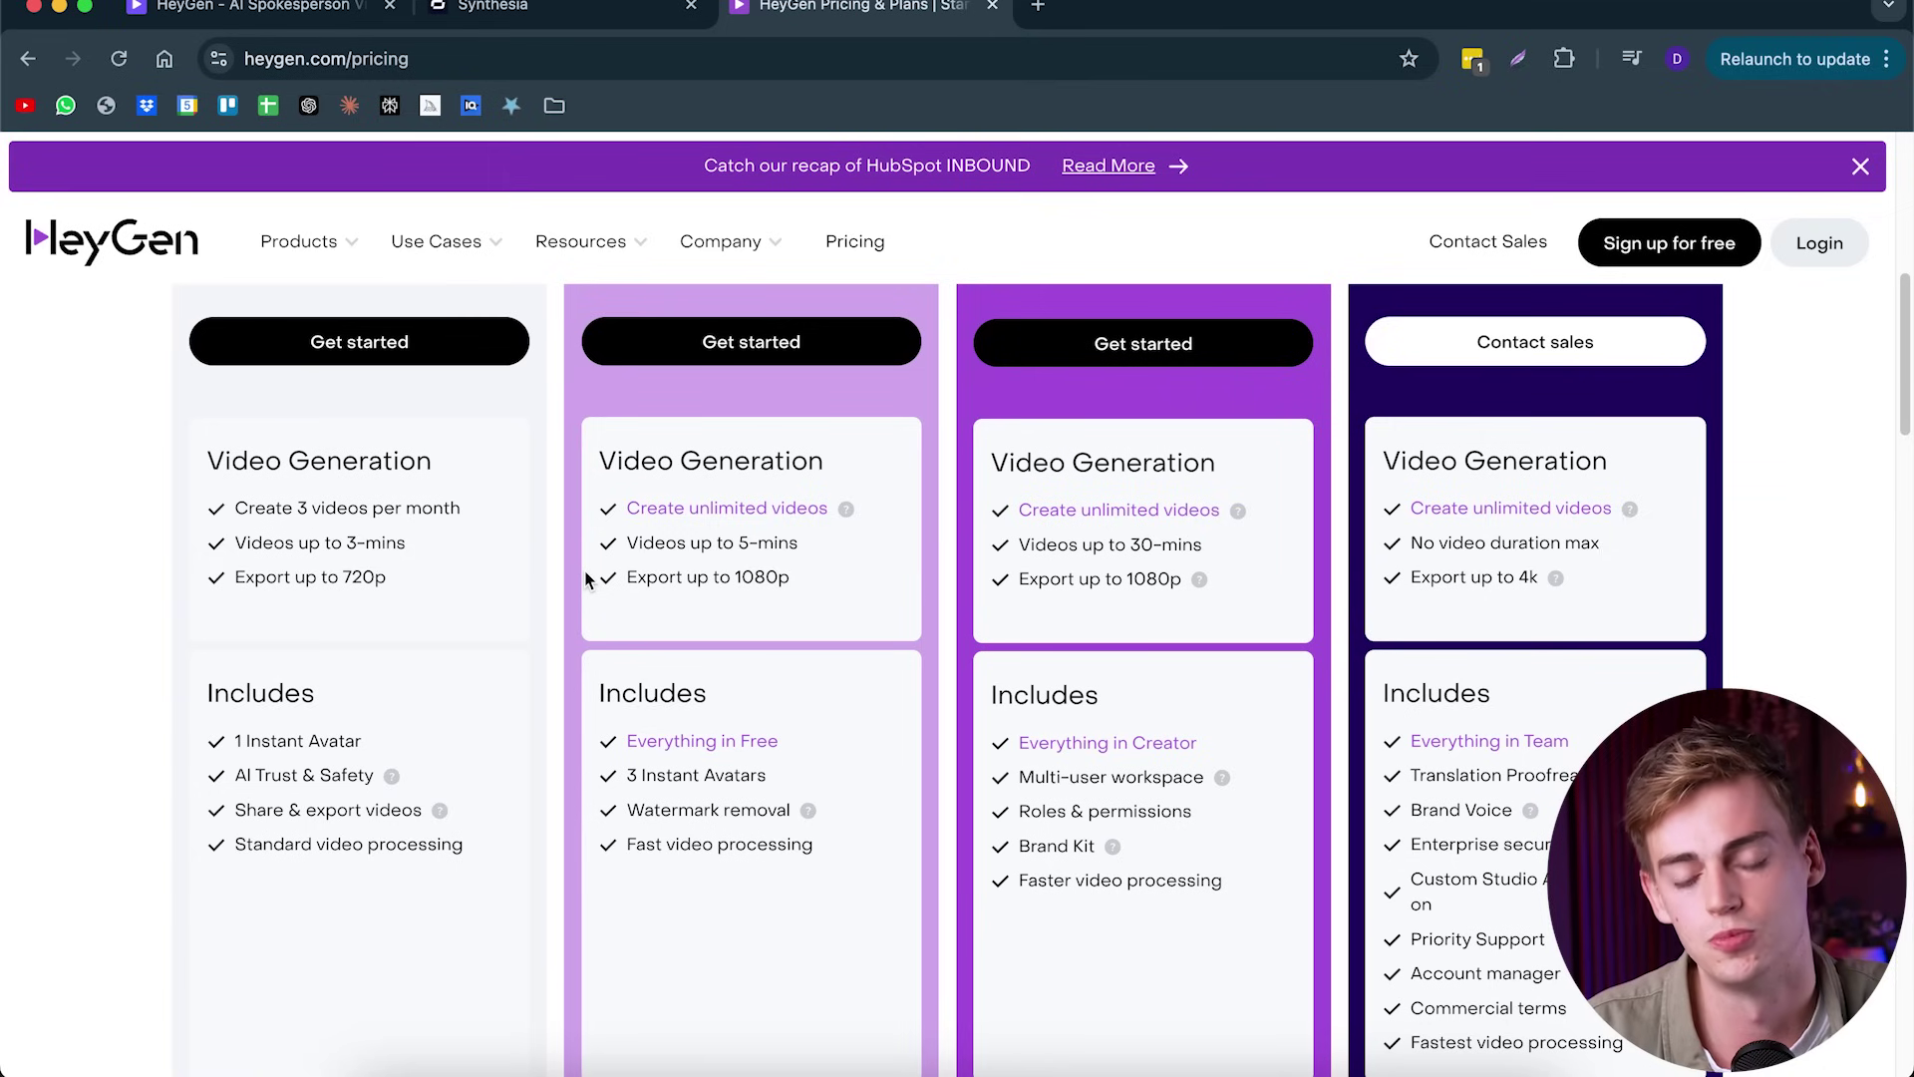
pyautogui.scroll(-1, 589, 578)
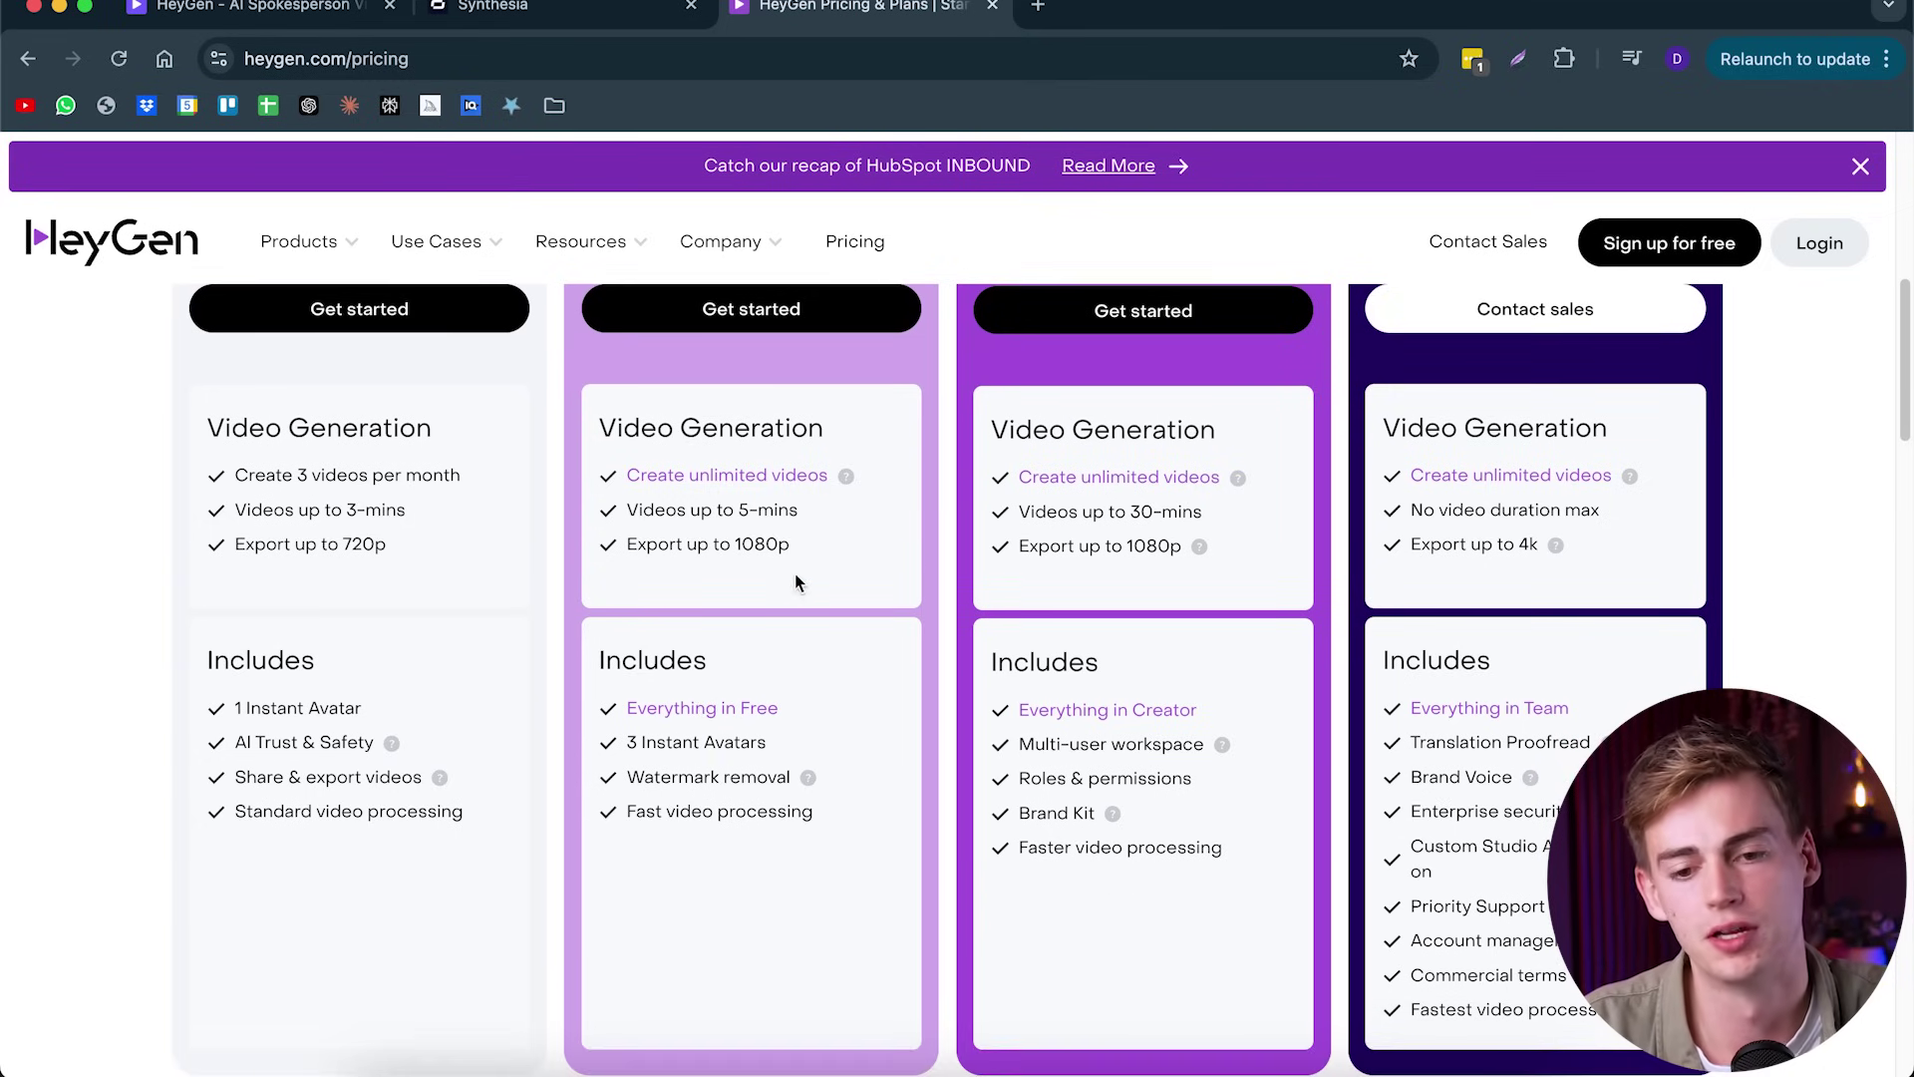
pyautogui.scroll(3, 437, 678)
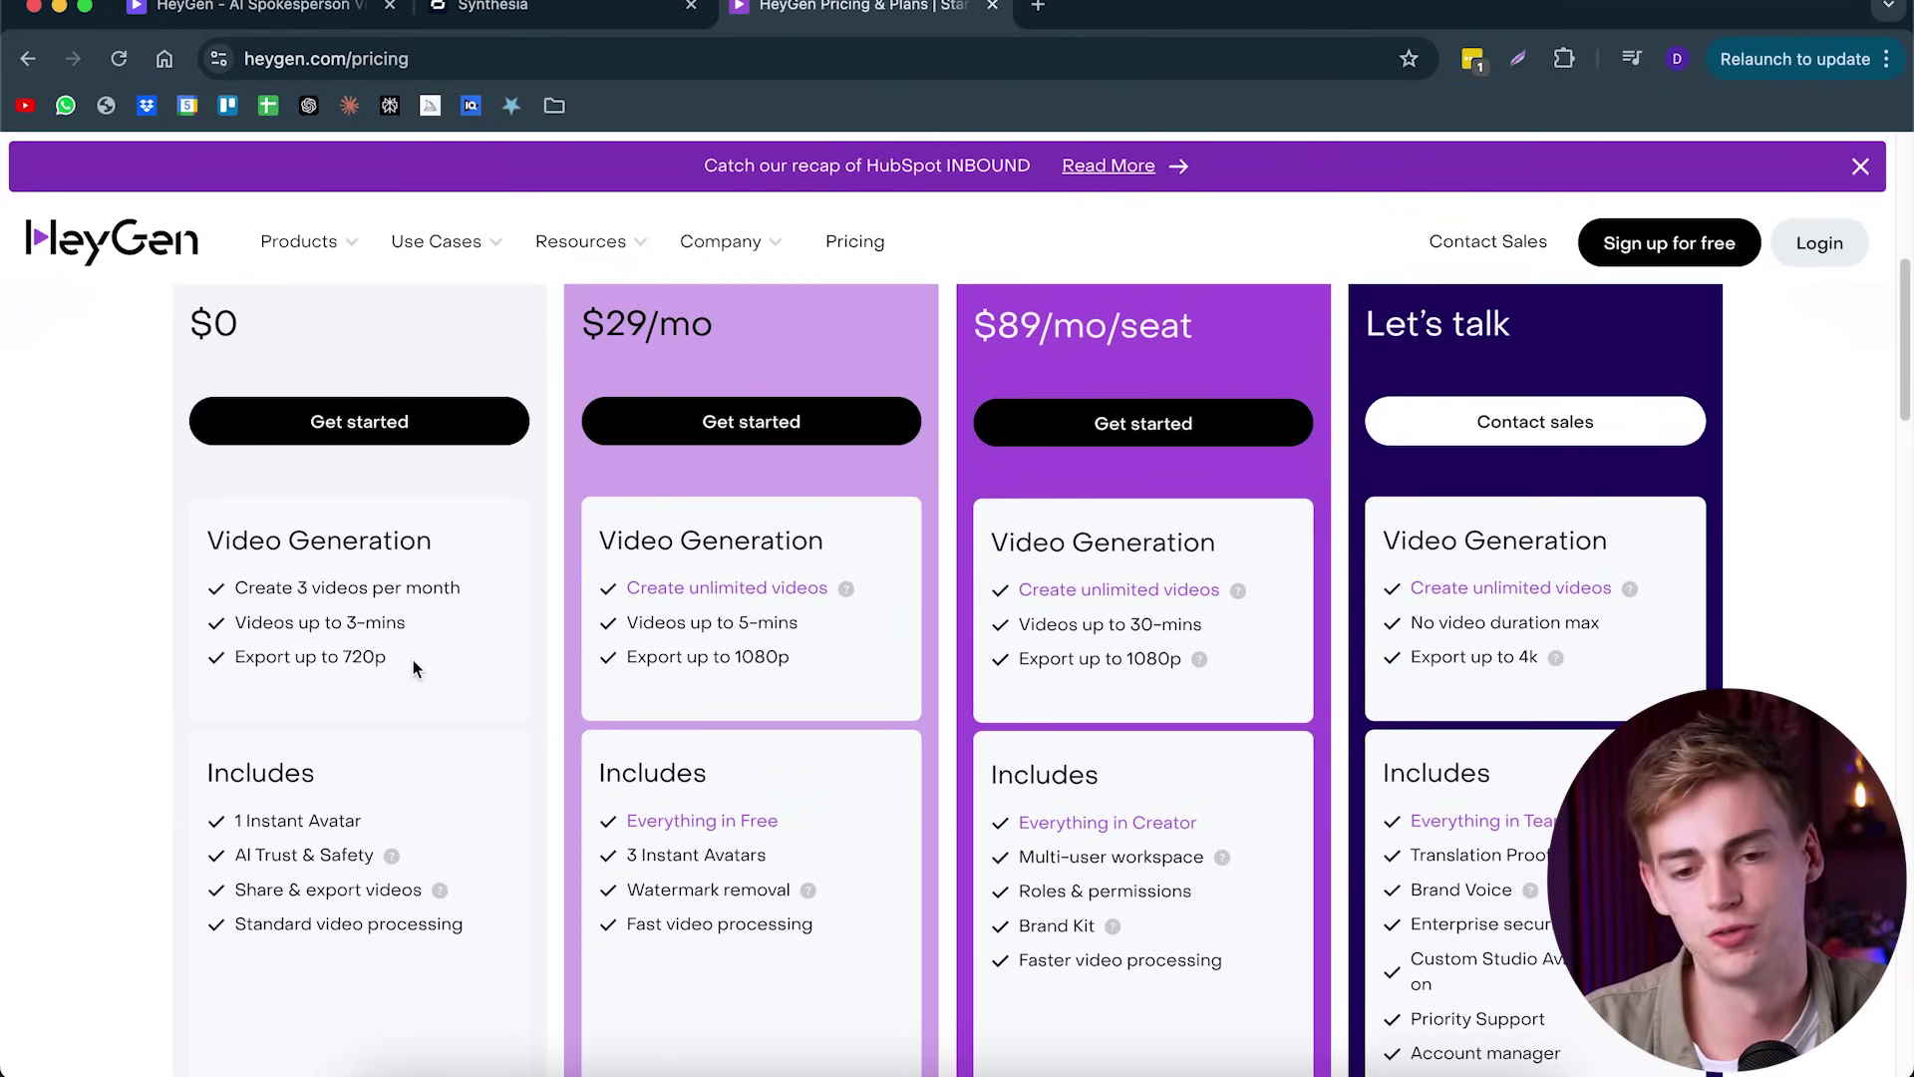
pyautogui.scroll(6, 1168, 575)
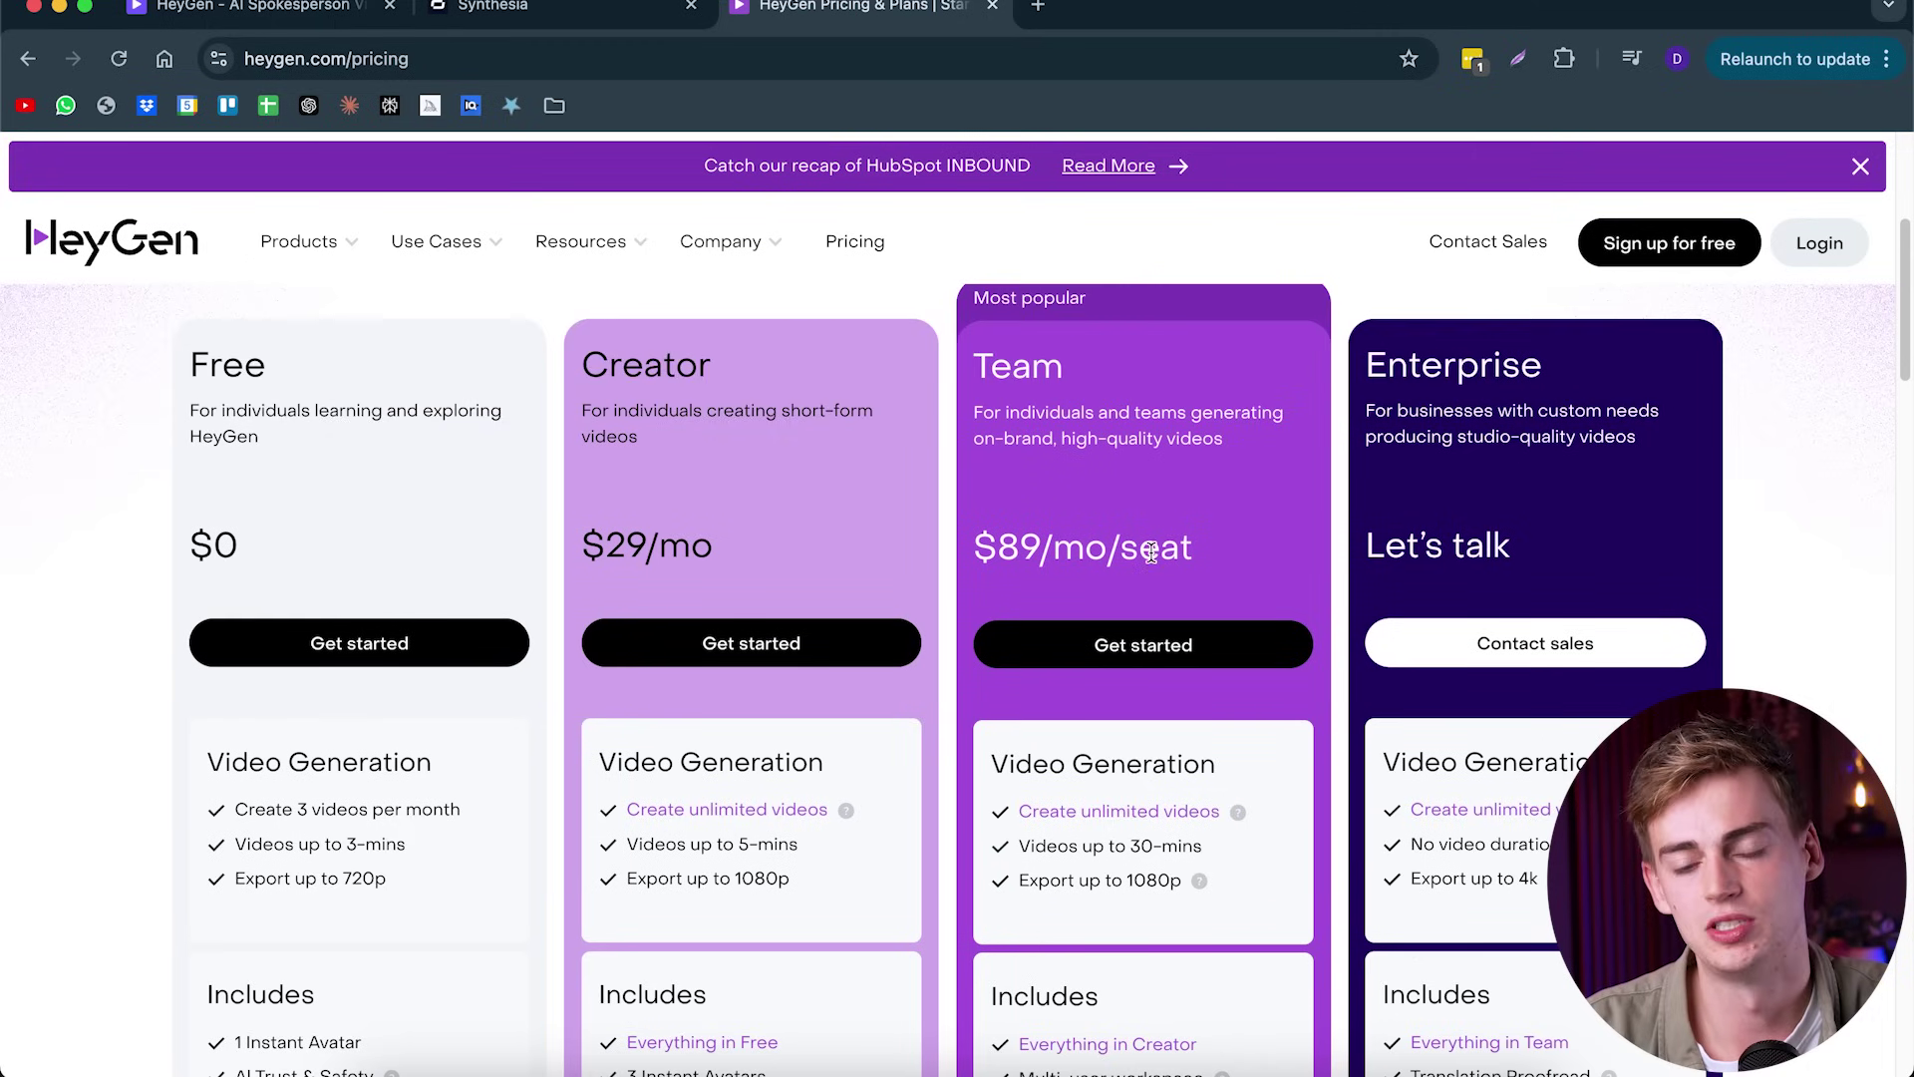
pyautogui.scroll(-5, 1151, 526)
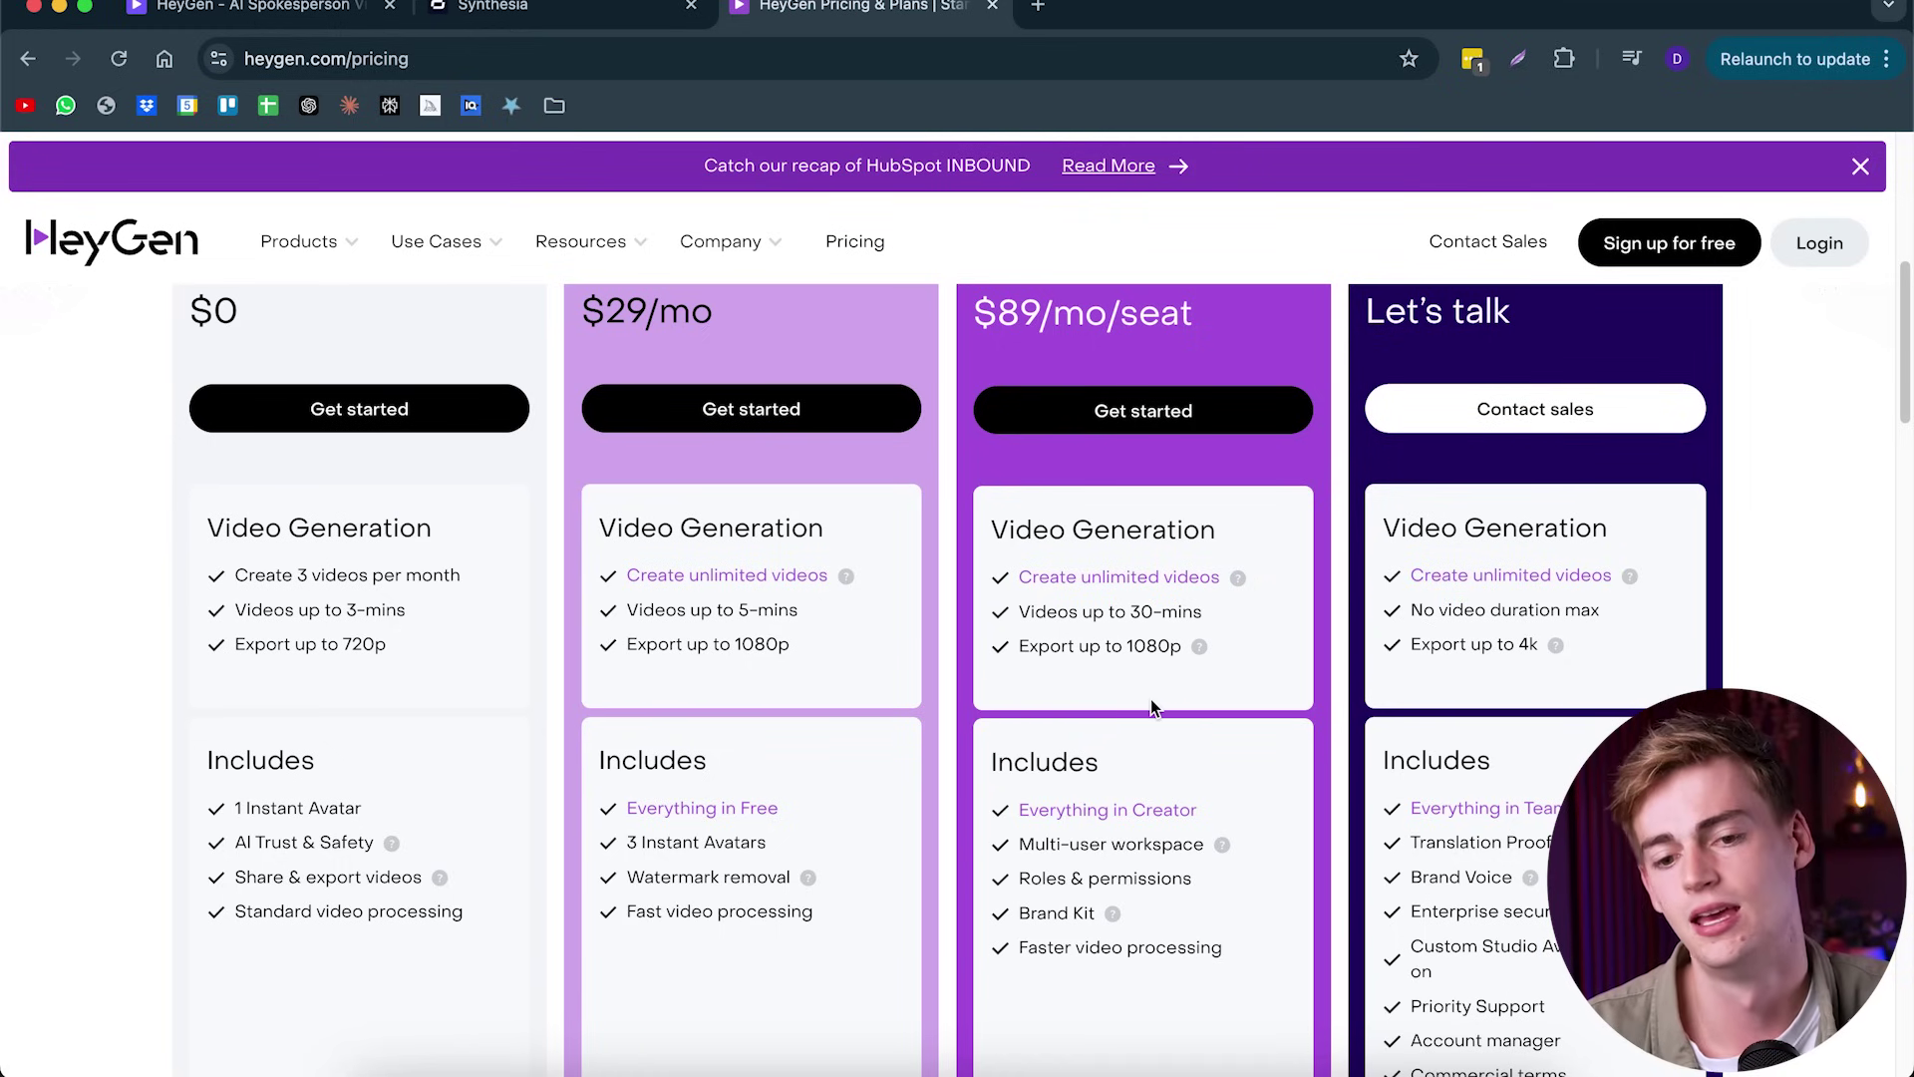
pyautogui.scroll(-1, 1146, 705)
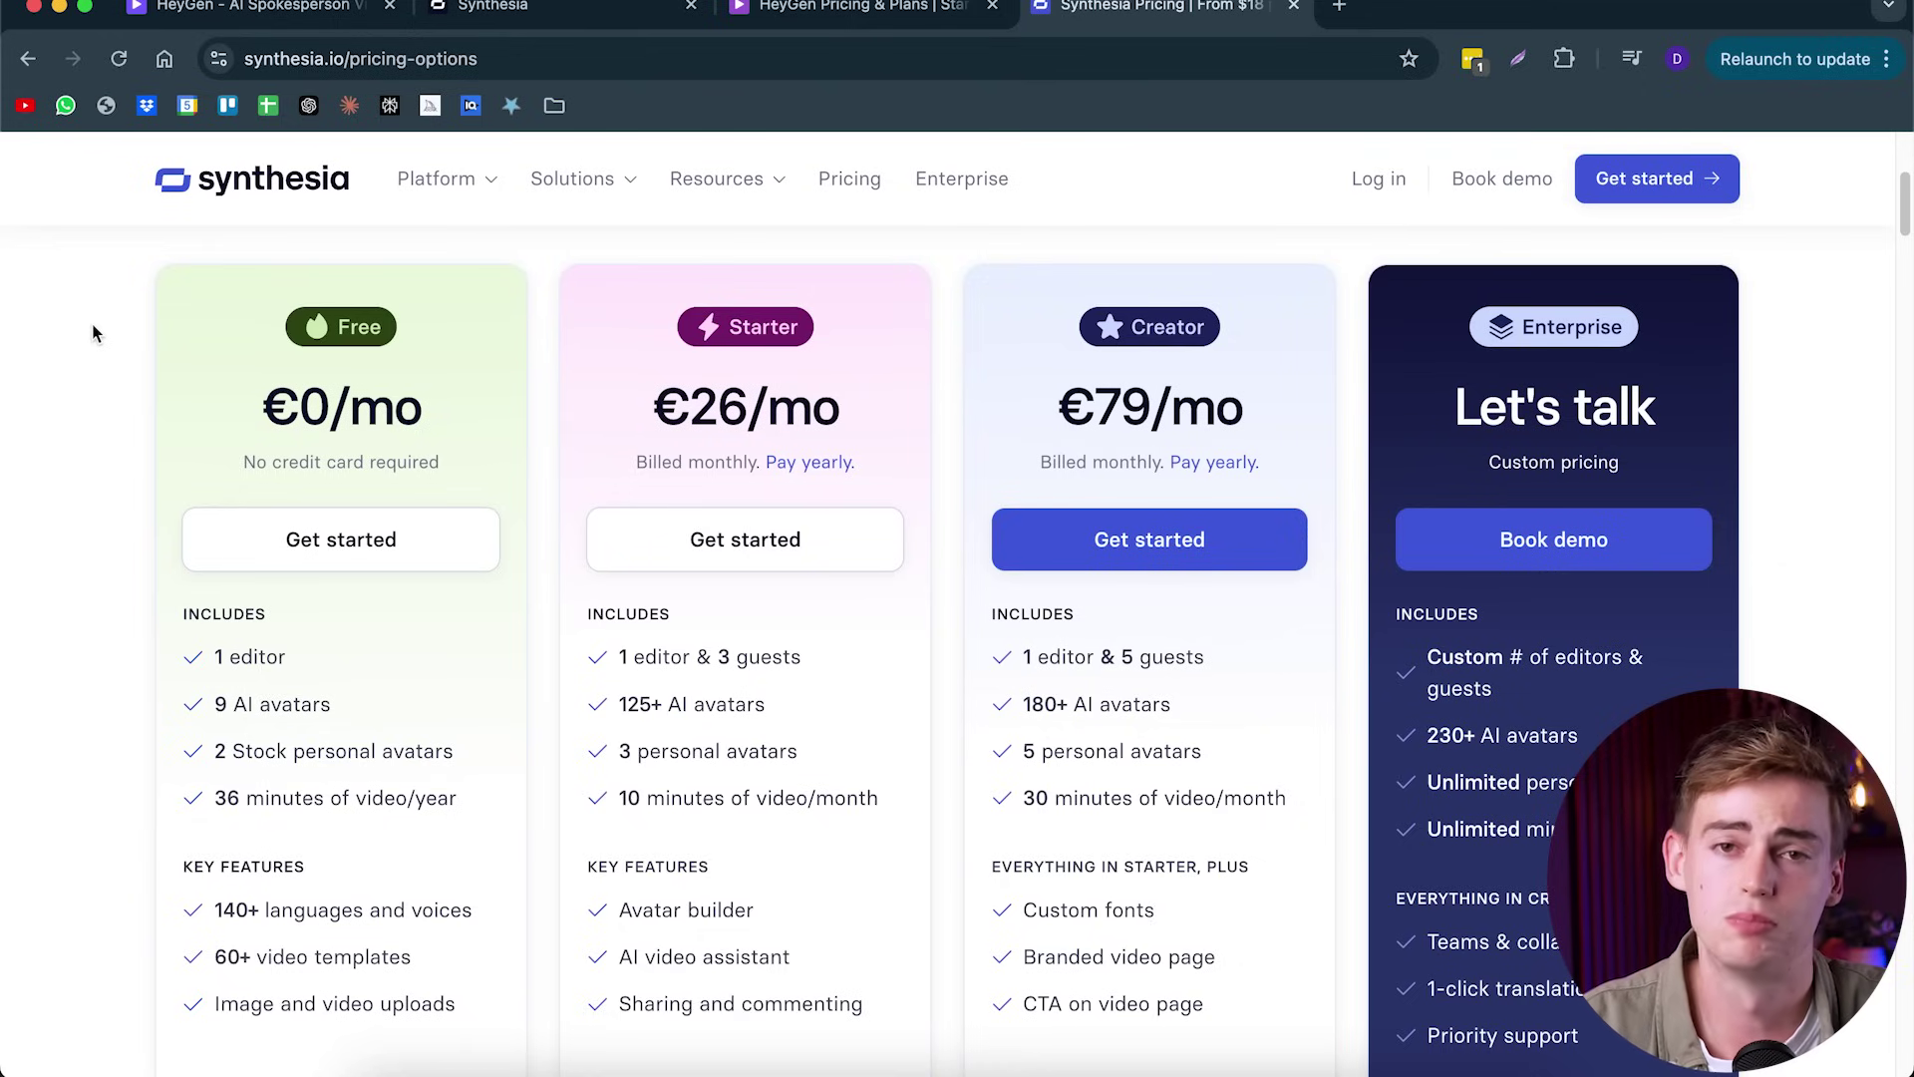
# - Switch to Synthesia's pricing page and compare the price, avatars, video minutes and key features of the Free, Starter, Creator and Enterprise plans
pyautogui.scroll(-1, 613, 321)
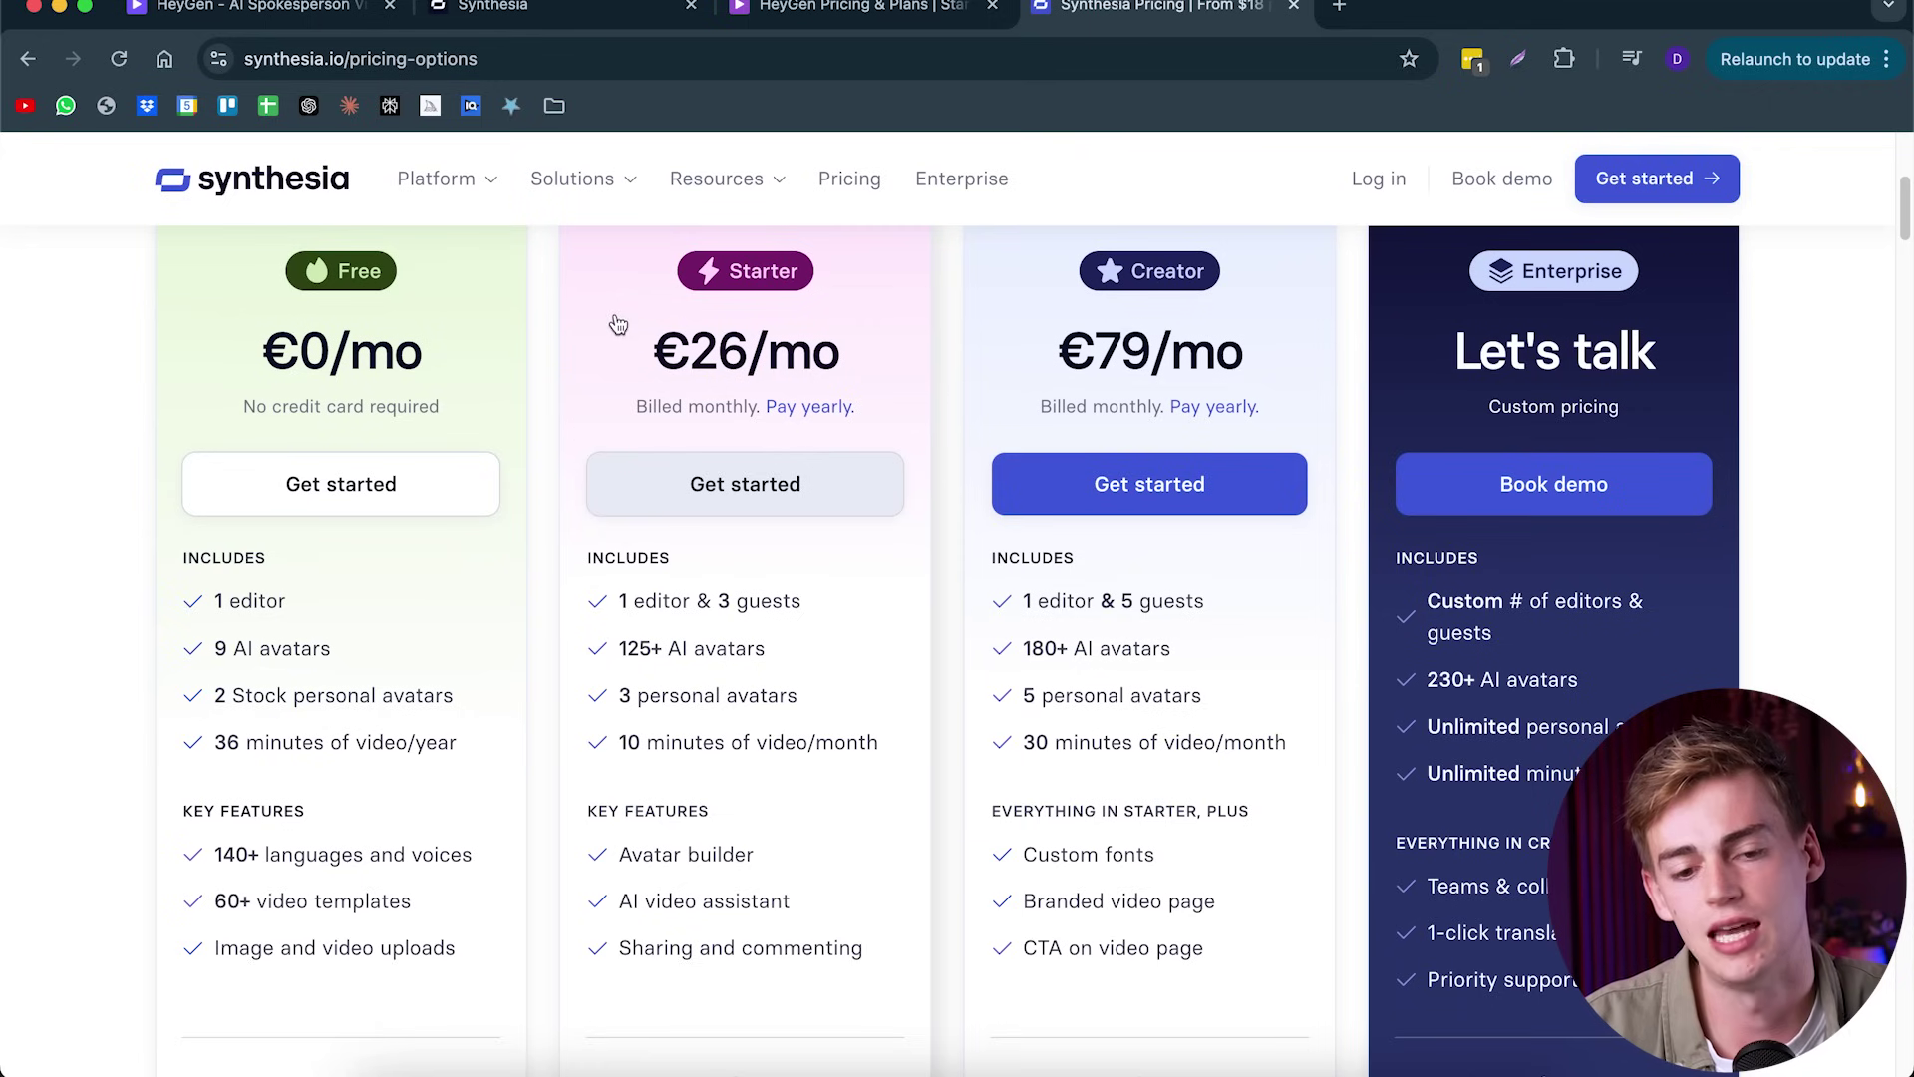
pyautogui.scroll(-3, 616, 325)
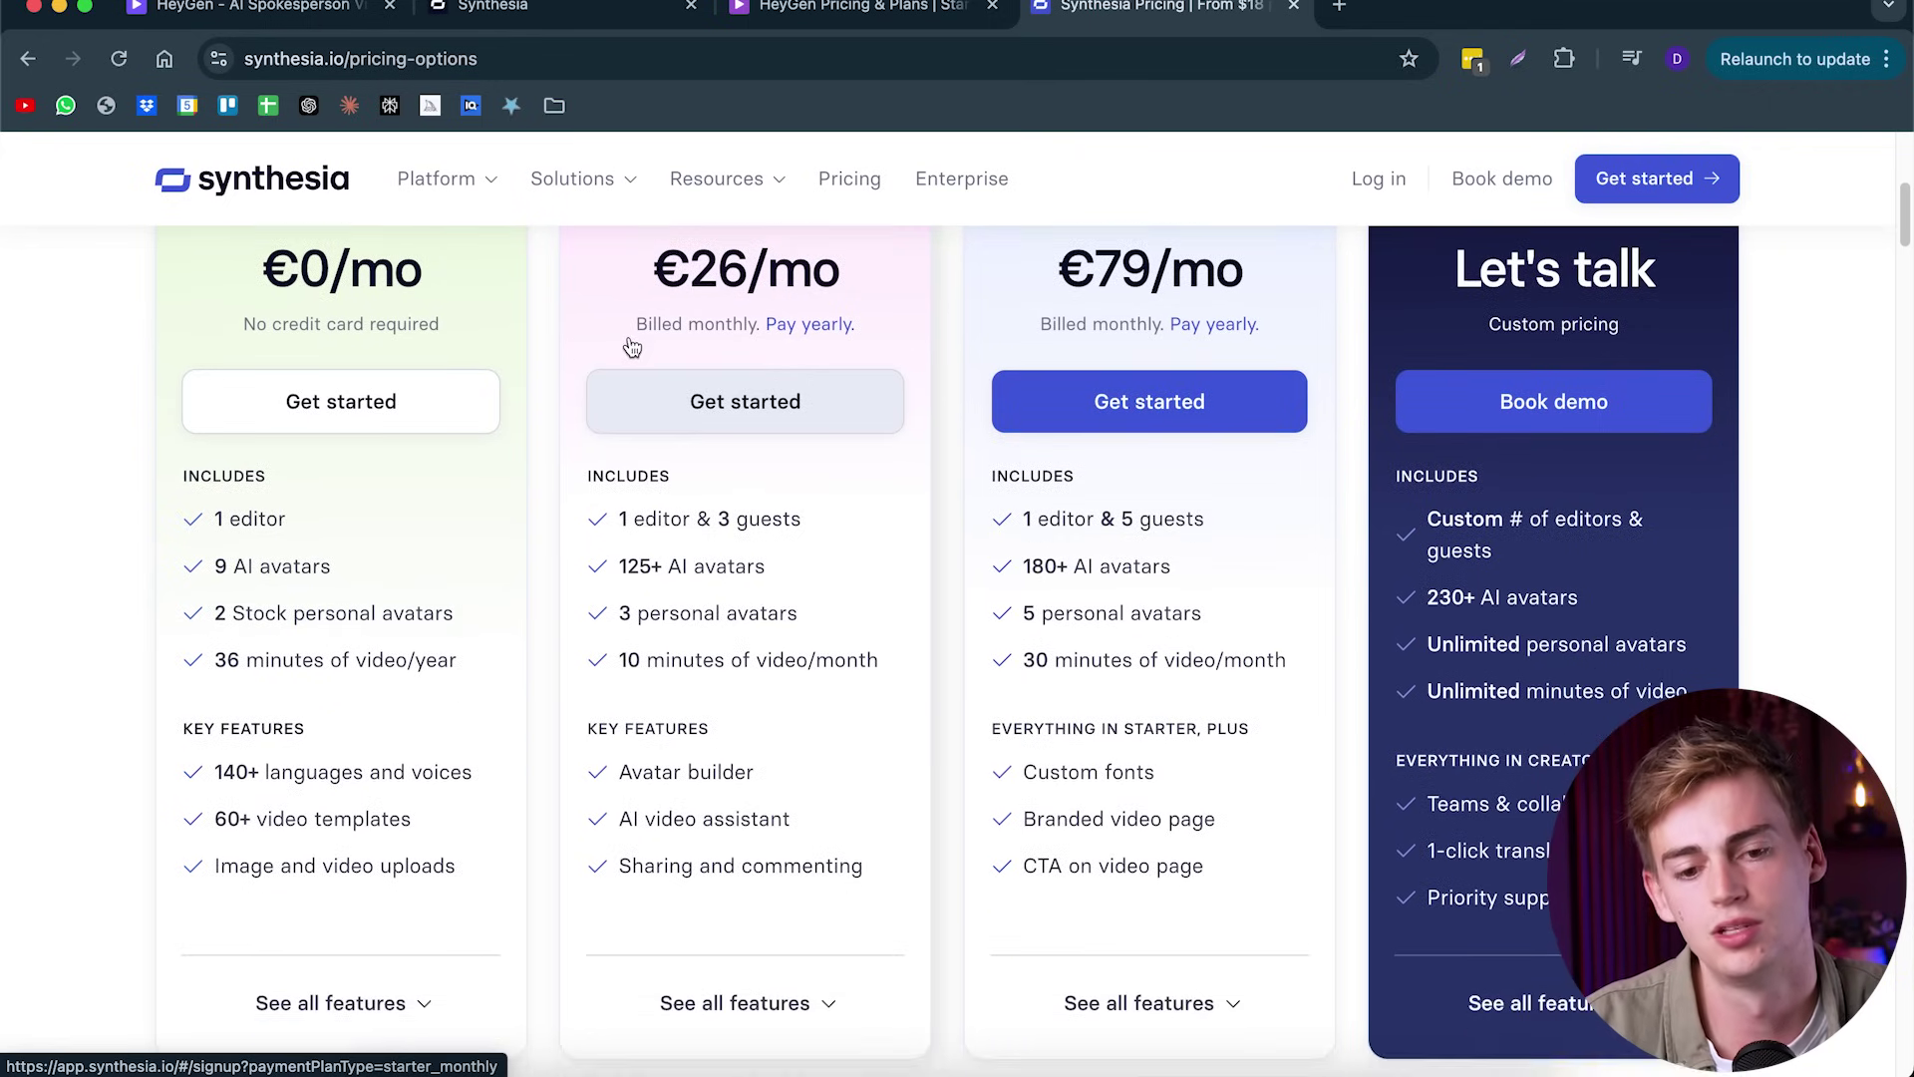
pyautogui.scroll(-1, 651, 372)
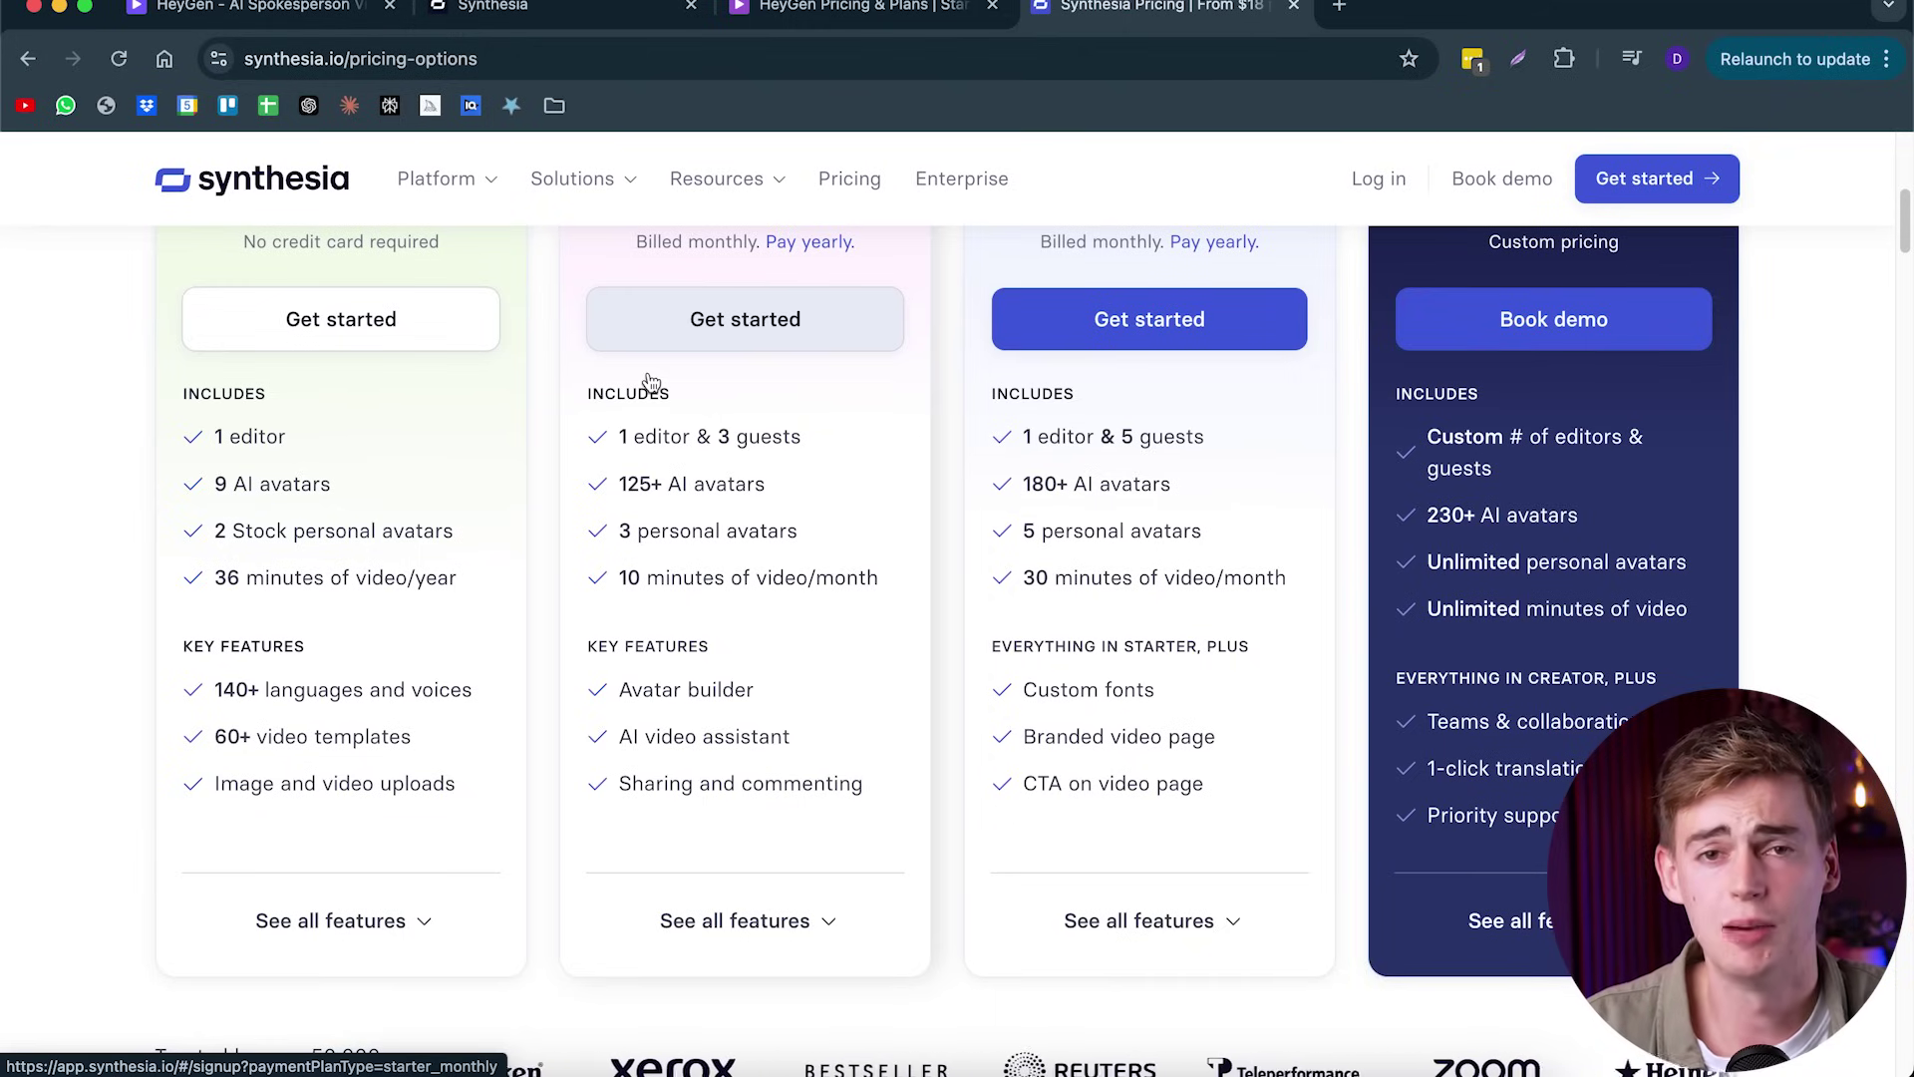
pyautogui.scroll(2, 678, 599)
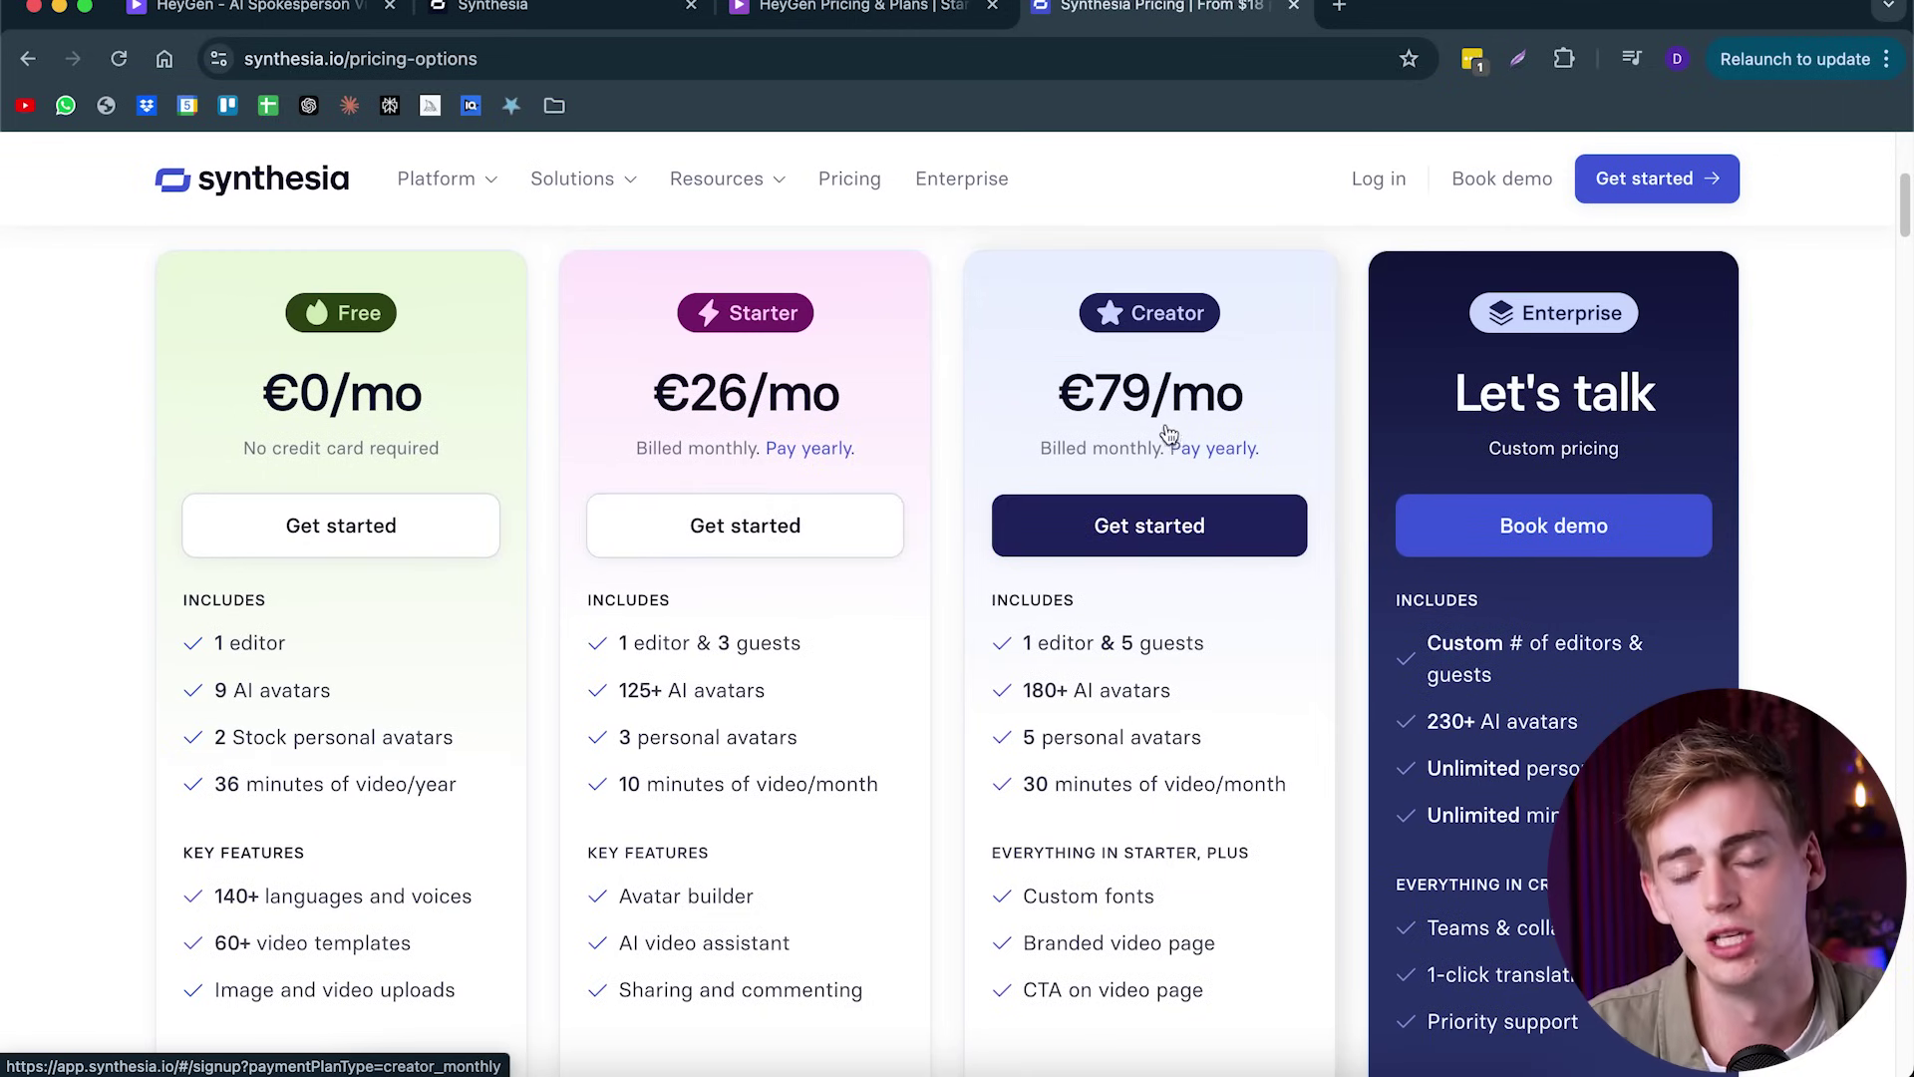
pyautogui.scroll(-1, 1164, 428)
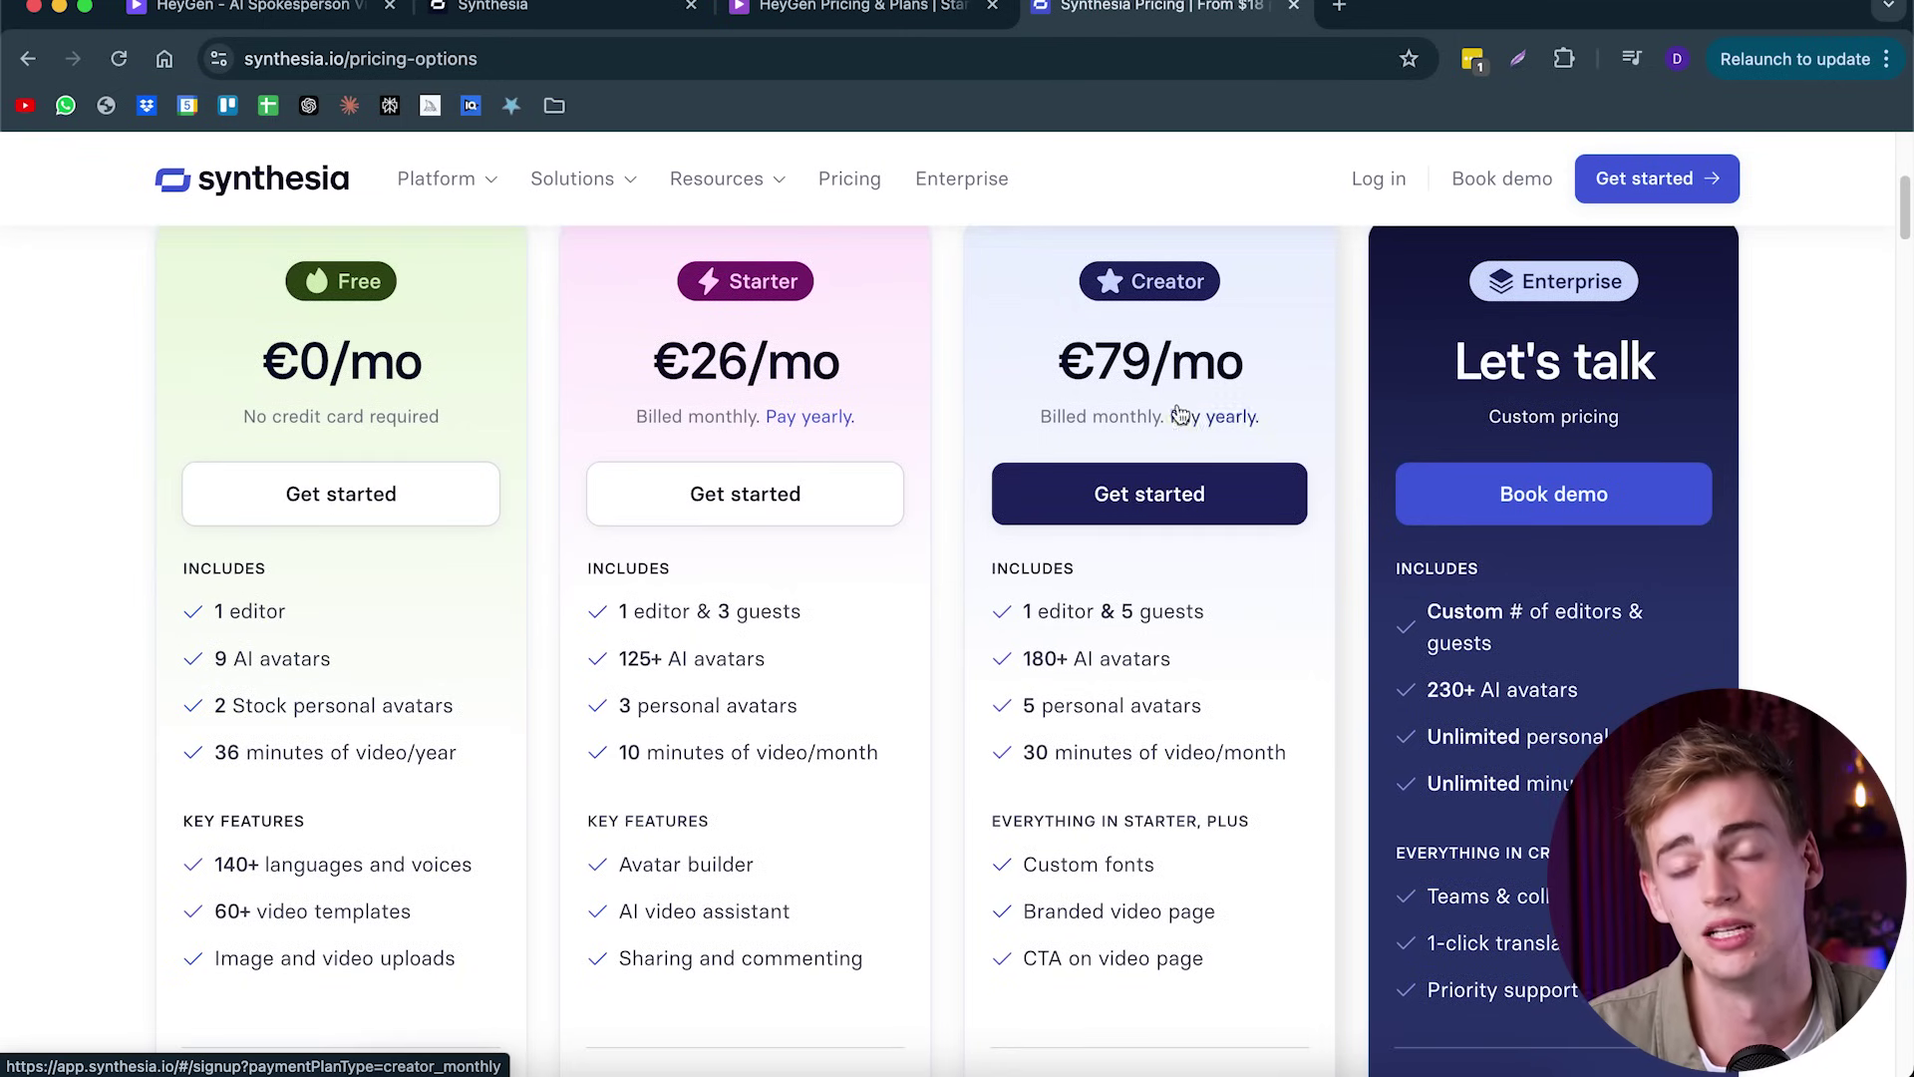
pyautogui.scroll(-5, 1099, 404)
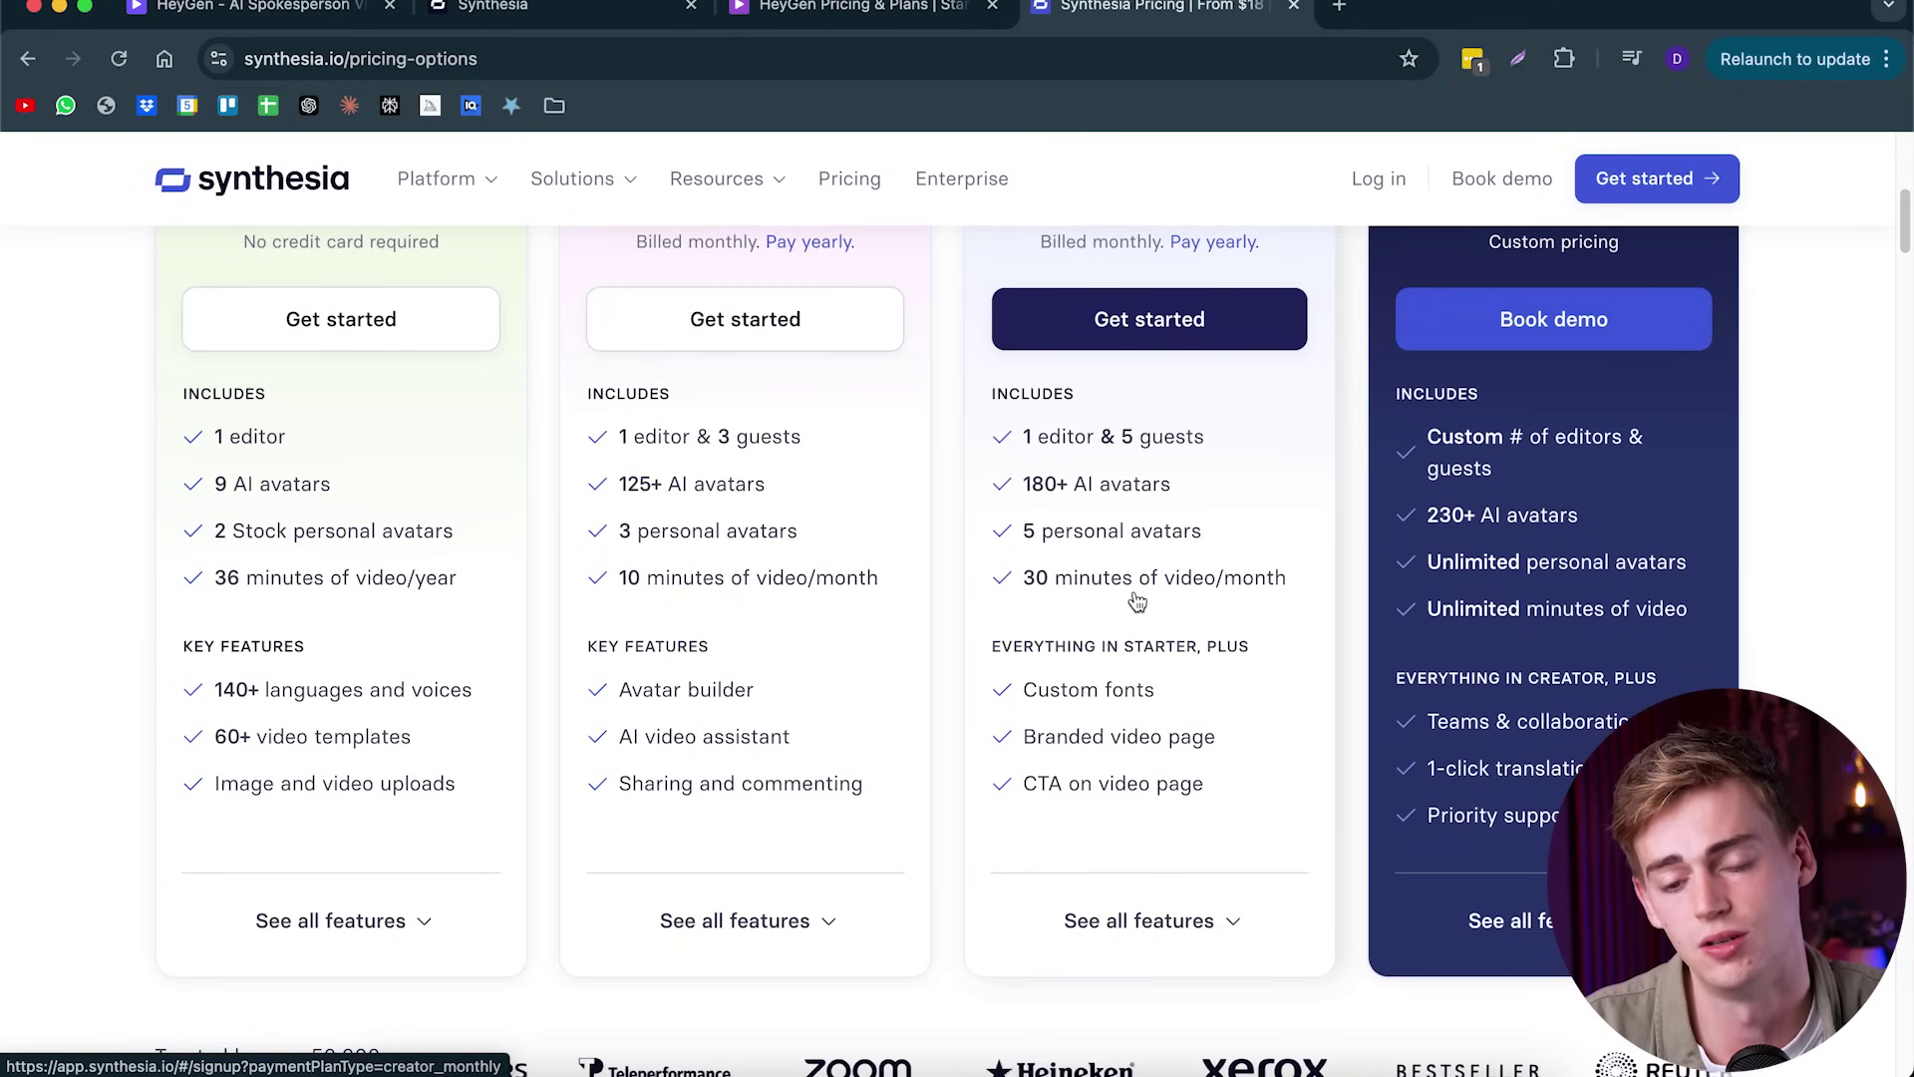
pyautogui.scroll(1, 1138, 598)
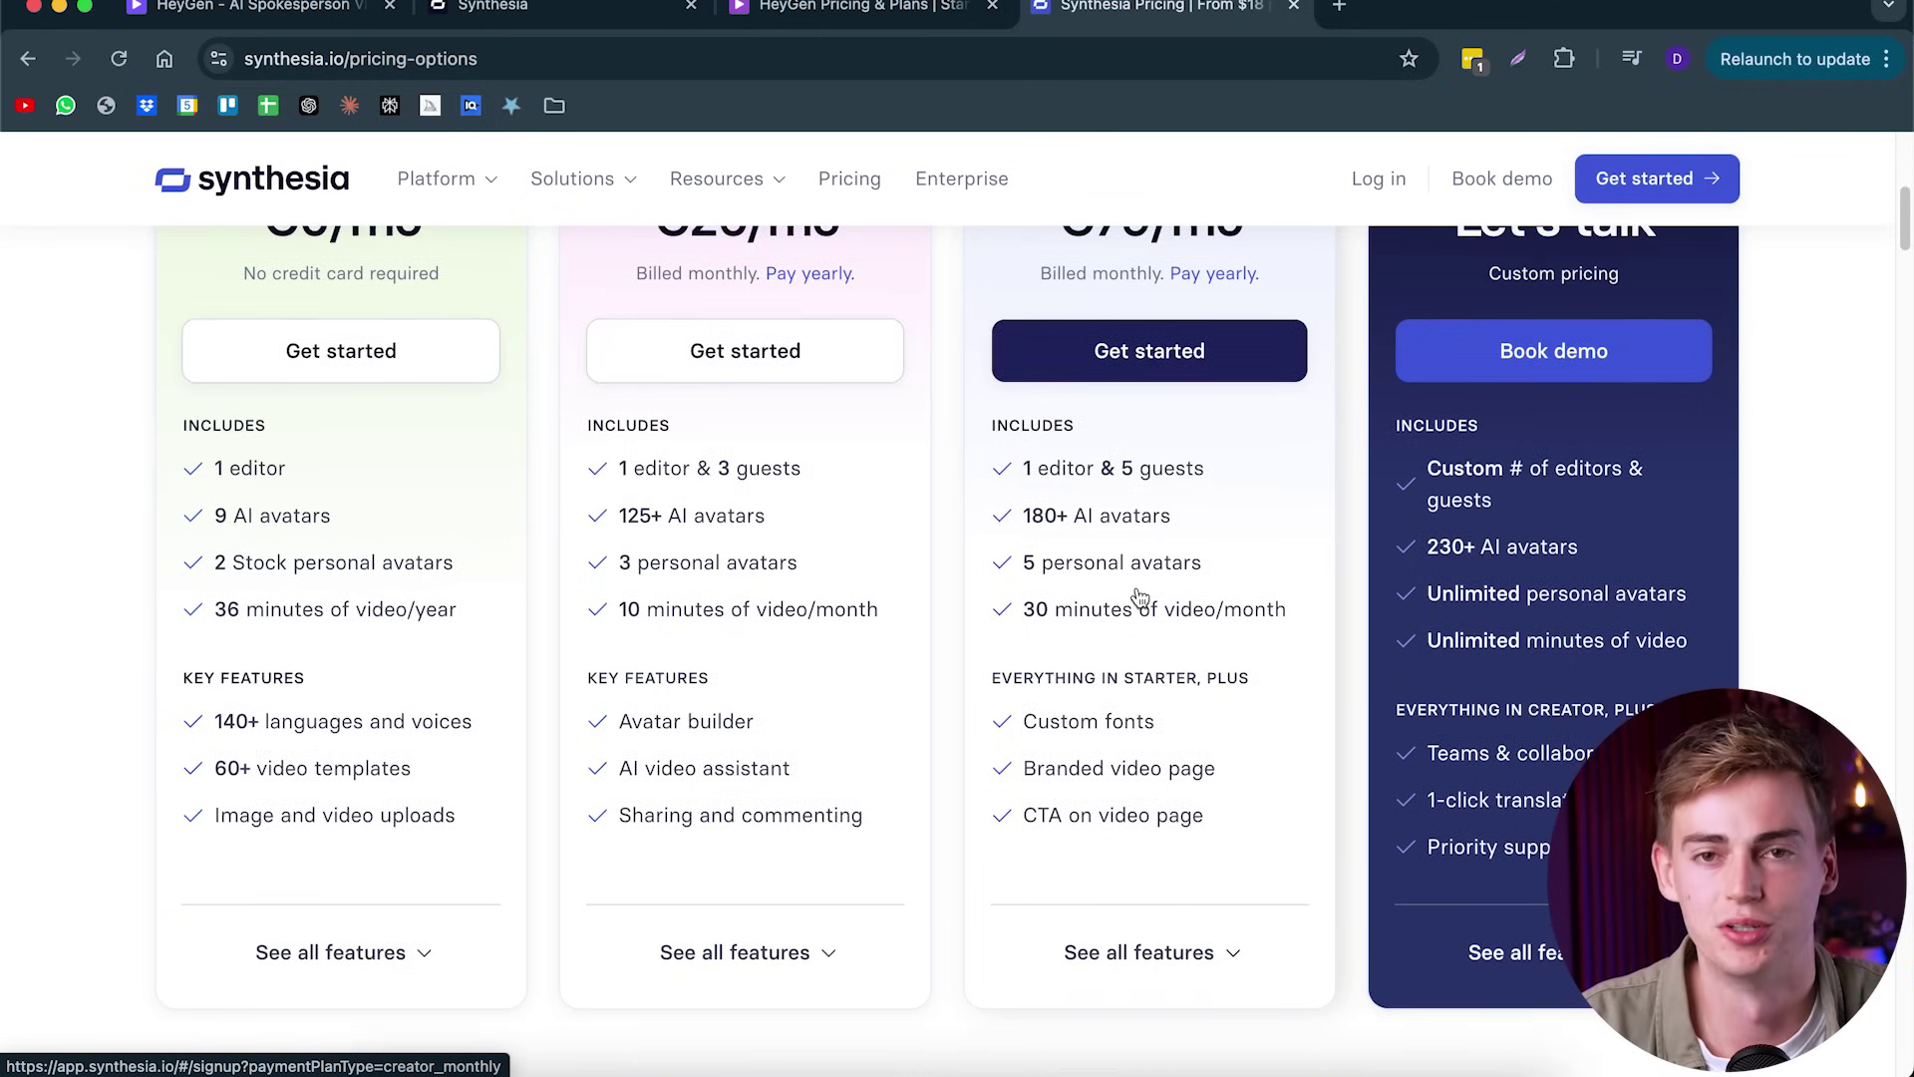